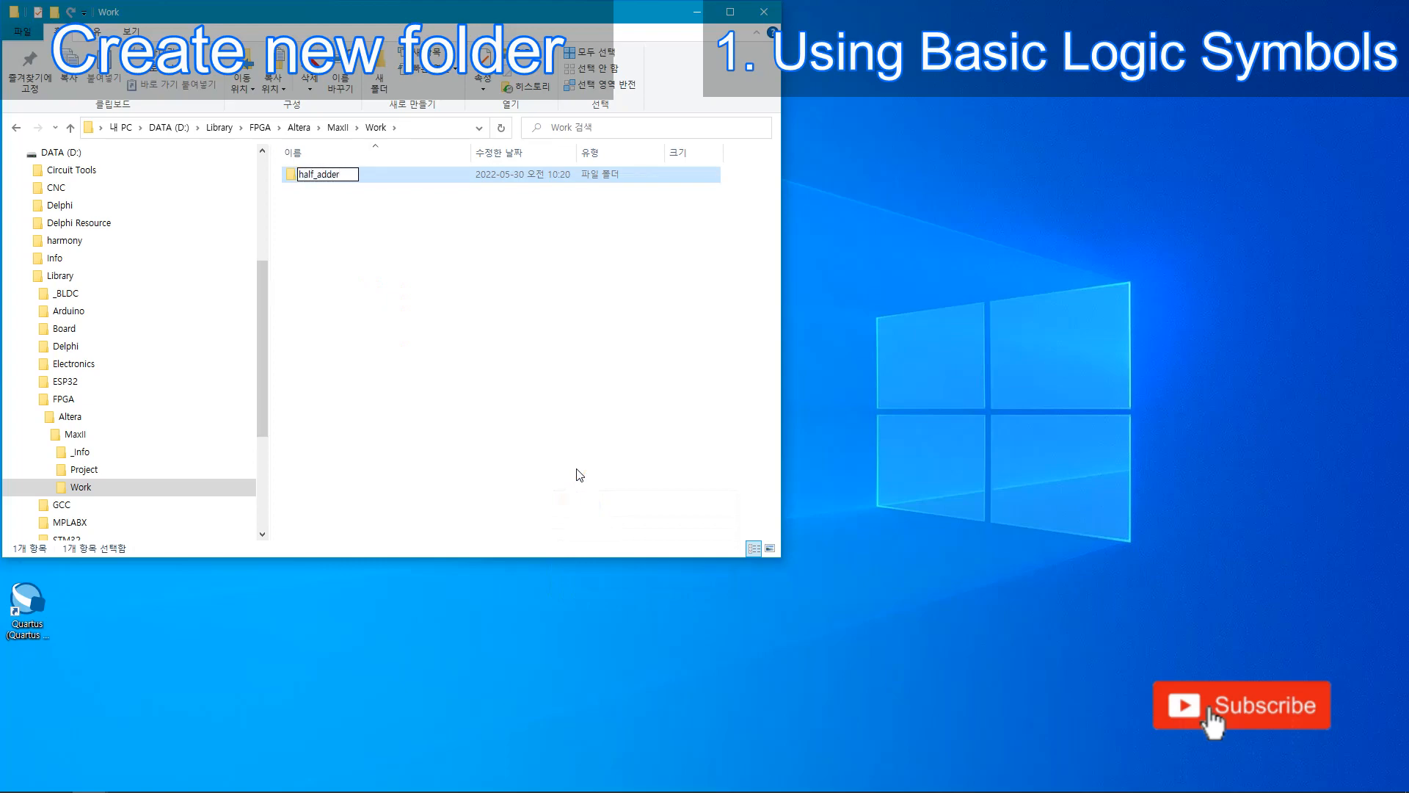
Name the new folder in the Work directory half_adder_1 and open it.
{"action": "key", "text": "Return"}
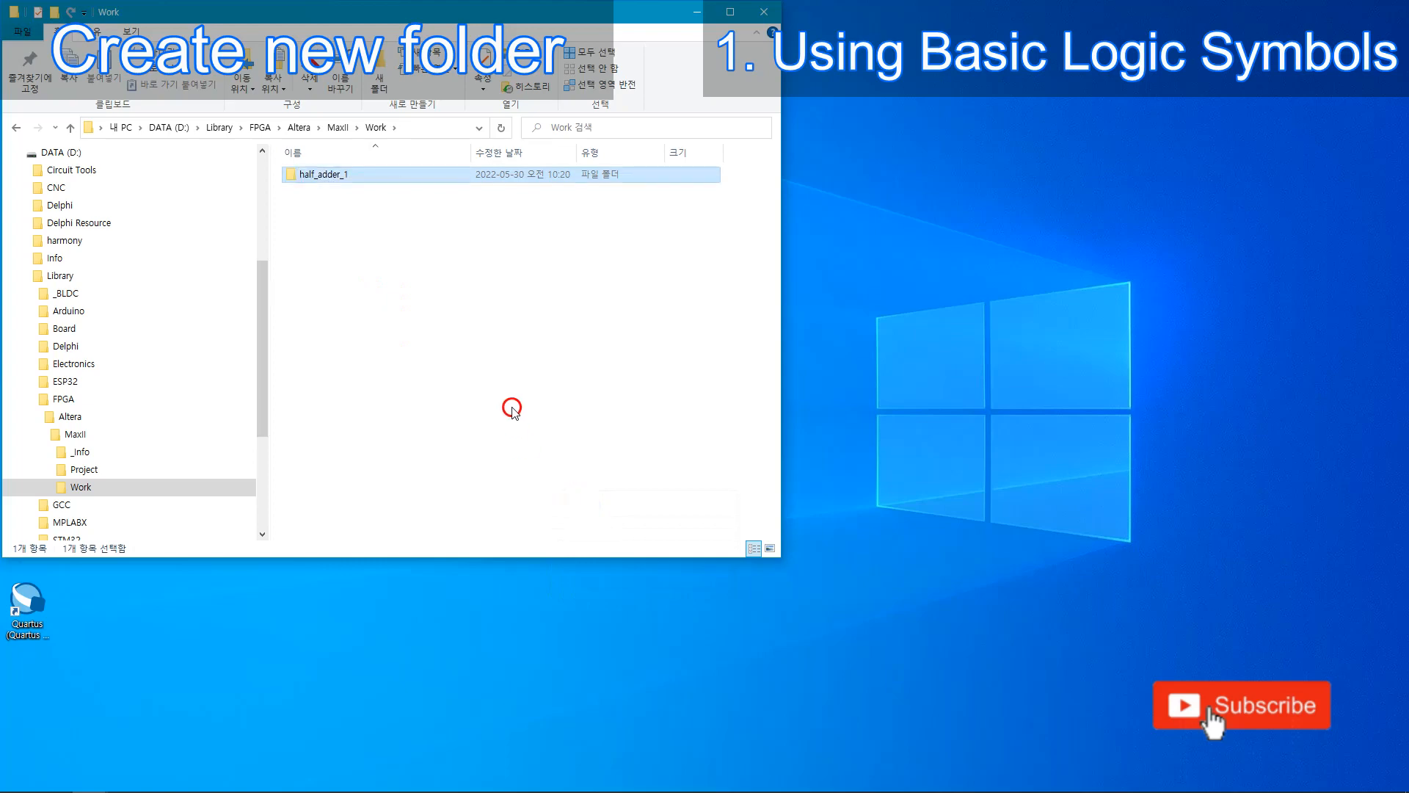
{"action": "double_click", "coordinate": [327, 176]}
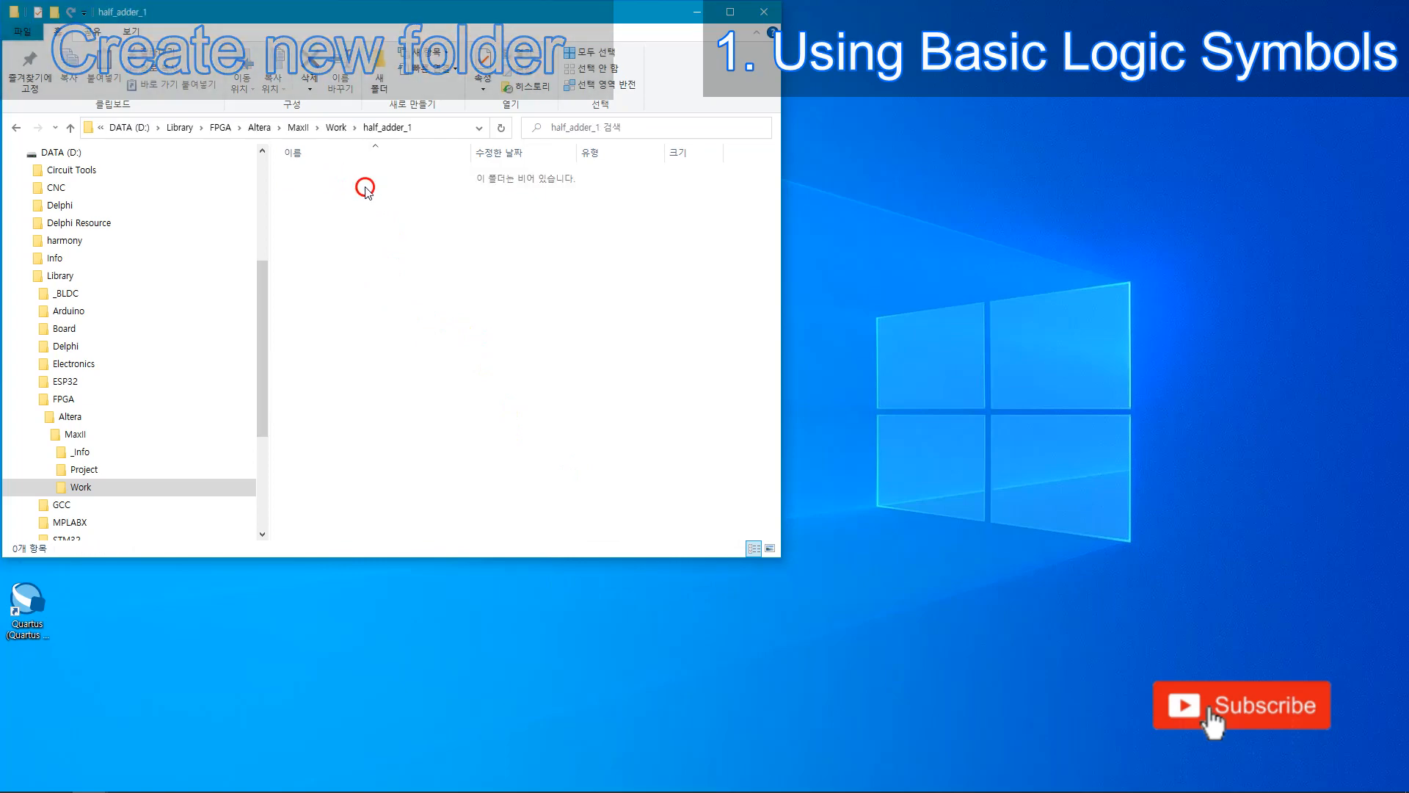
Launch Quartus Prime Lite Edition and start the New Project Wizard, continuing past its introduction.
{"action": "left_click", "coordinate": [33, 616]}
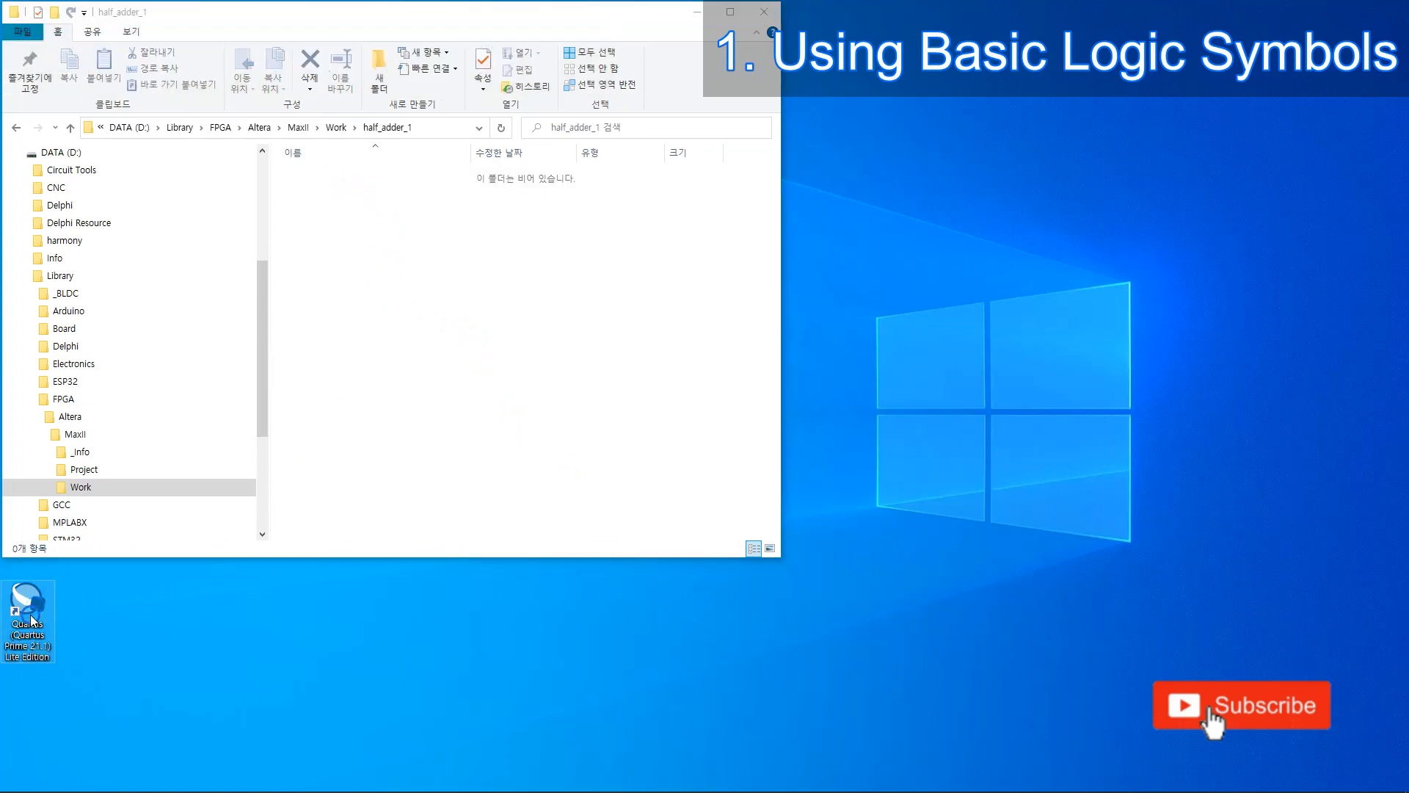
{"action": "double_click", "coordinate": [32, 618]}
{"action": "left_click", "coordinate": [205, 630]}
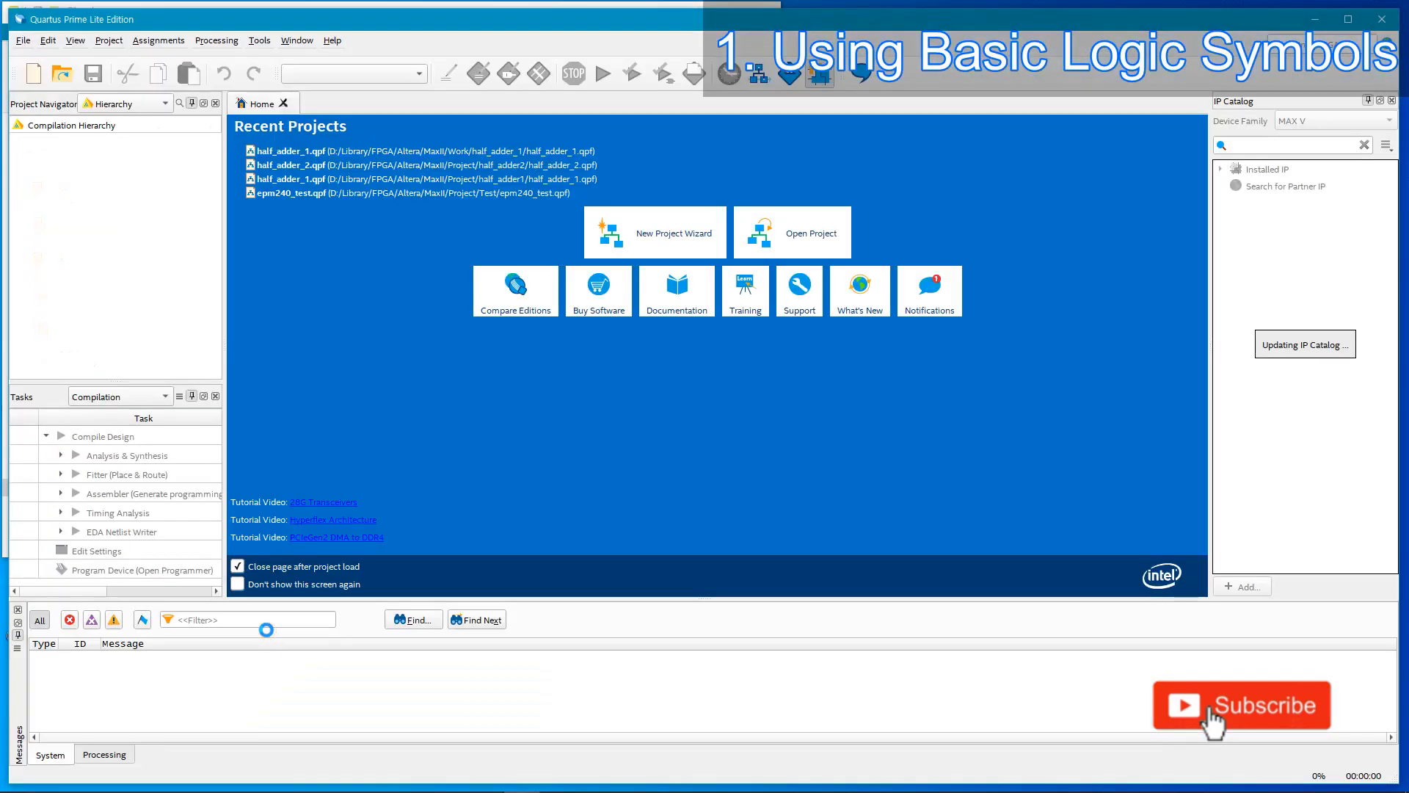
{"action": "left_click", "coordinate": [23, 40]}
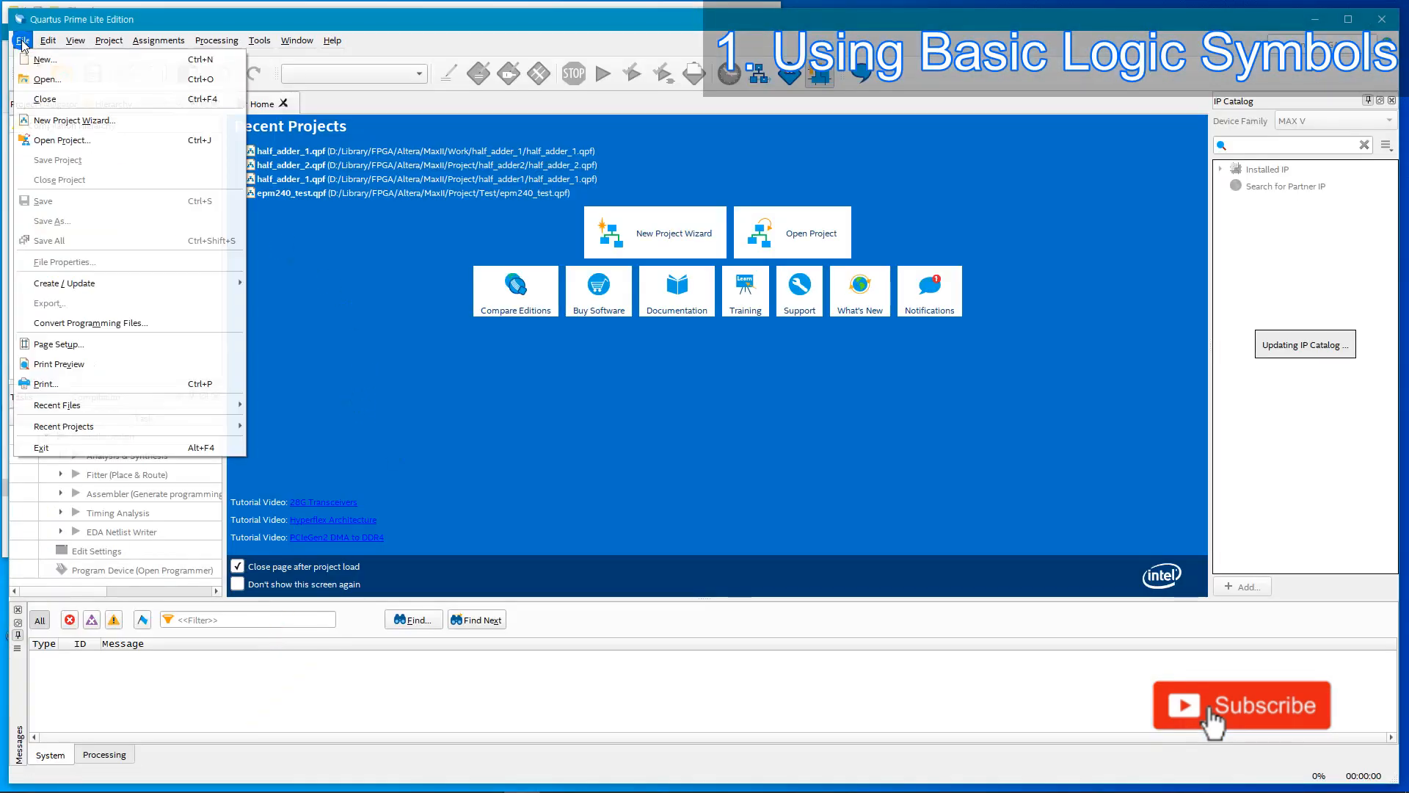
{"action": "left_click", "coordinate": [45, 124]}
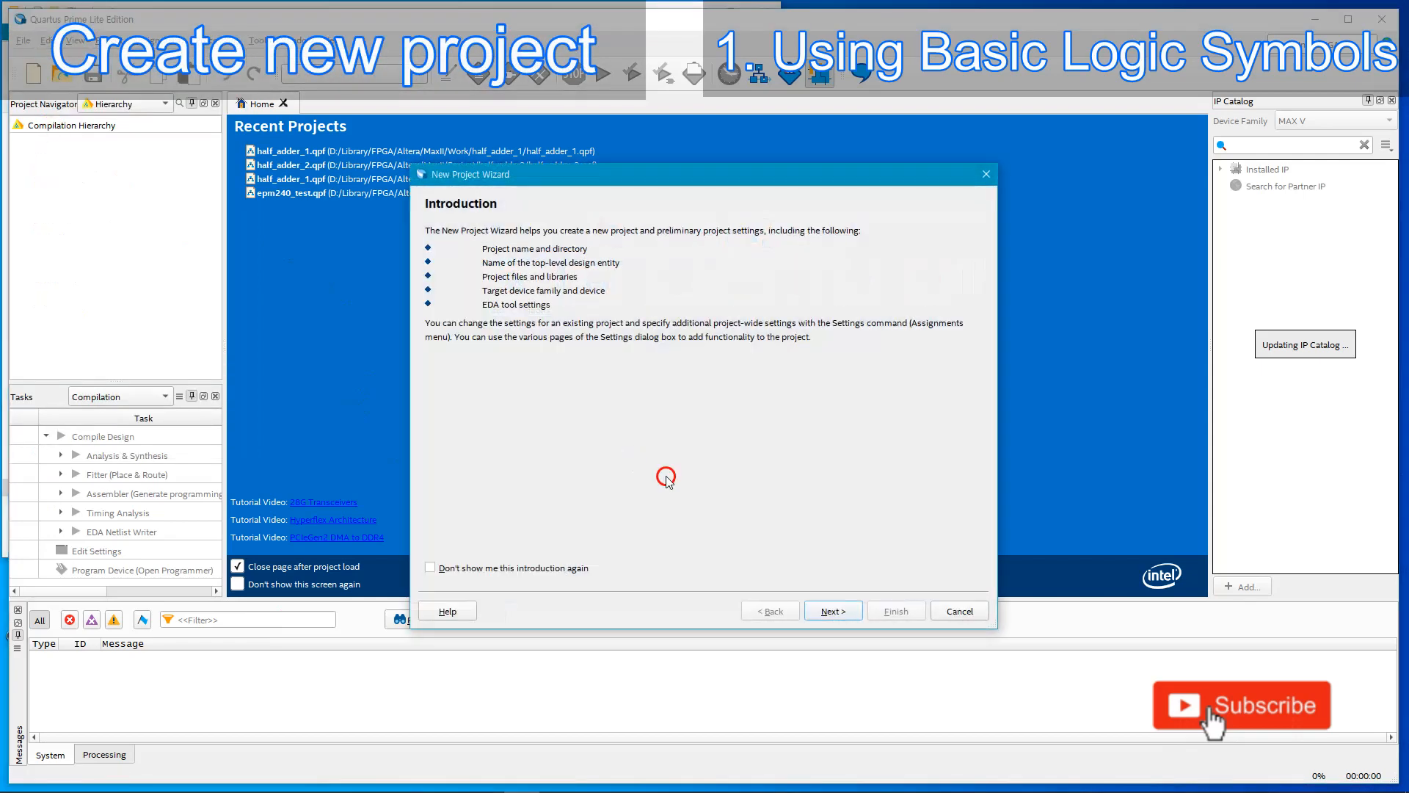
{"action": "left_click", "coordinate": [827, 611]}
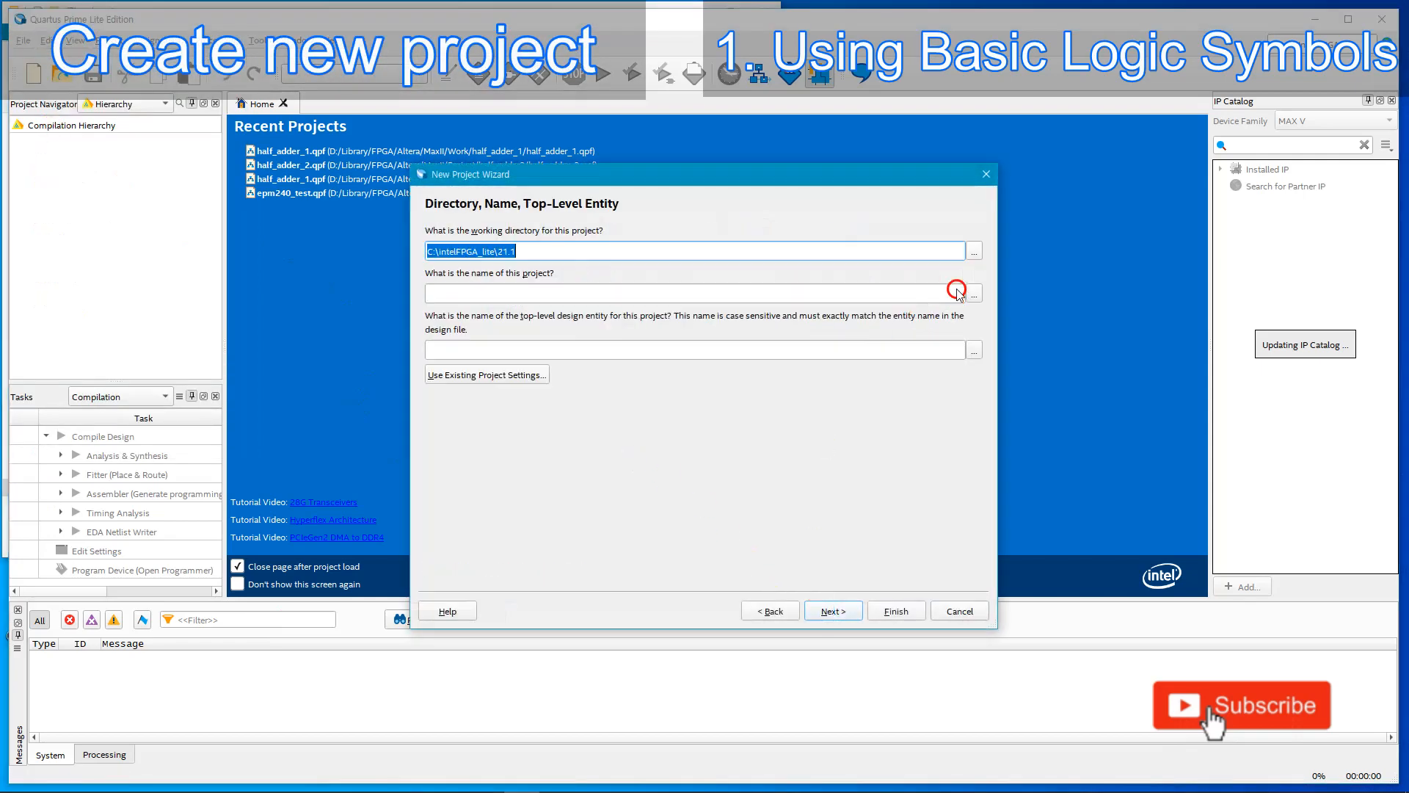
Set the project's working directory to D:/Library/FPGA/Altera/MaxII/Work/half_adder_1.
{"action": "left_click", "coordinate": [973, 251]}
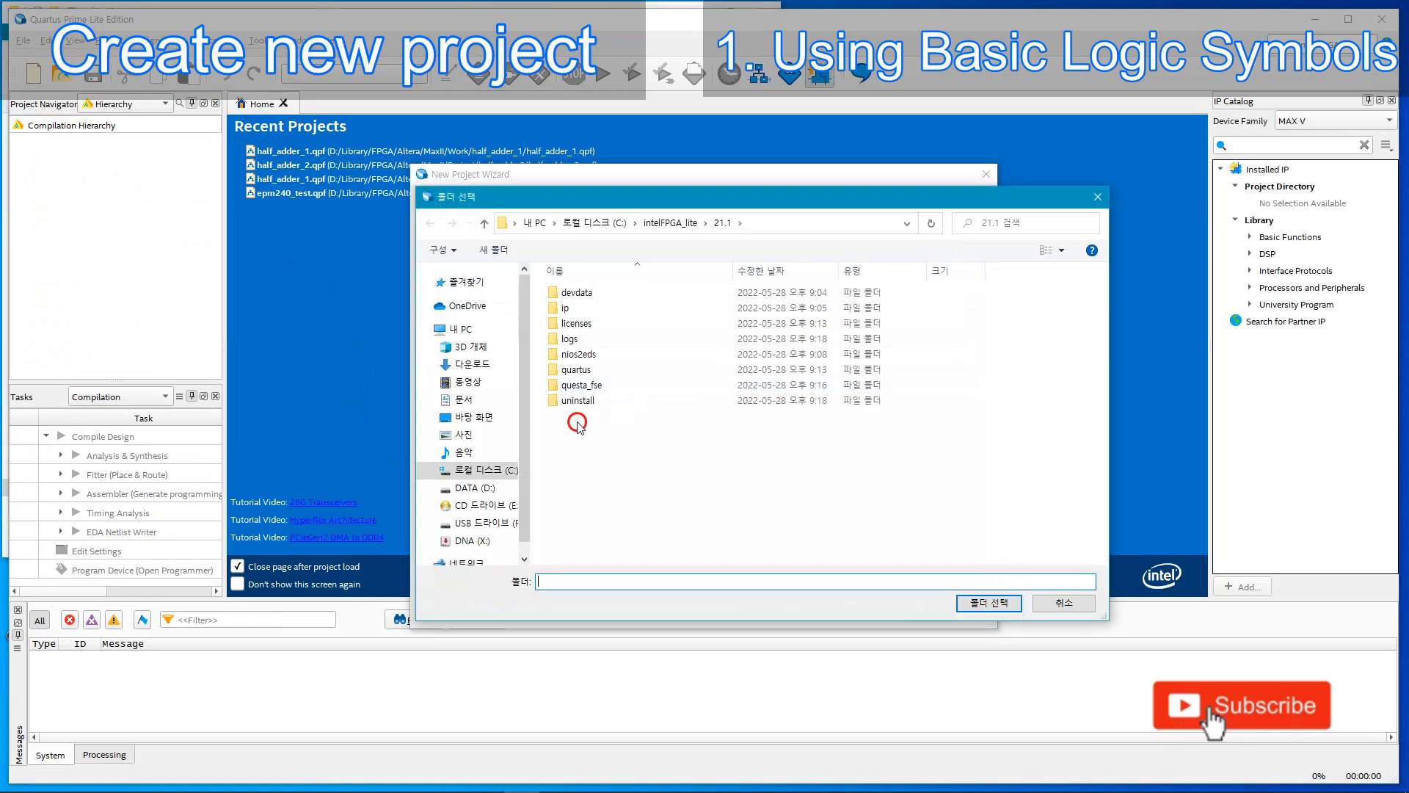
{"action": "left_click", "coordinate": [475, 487]}
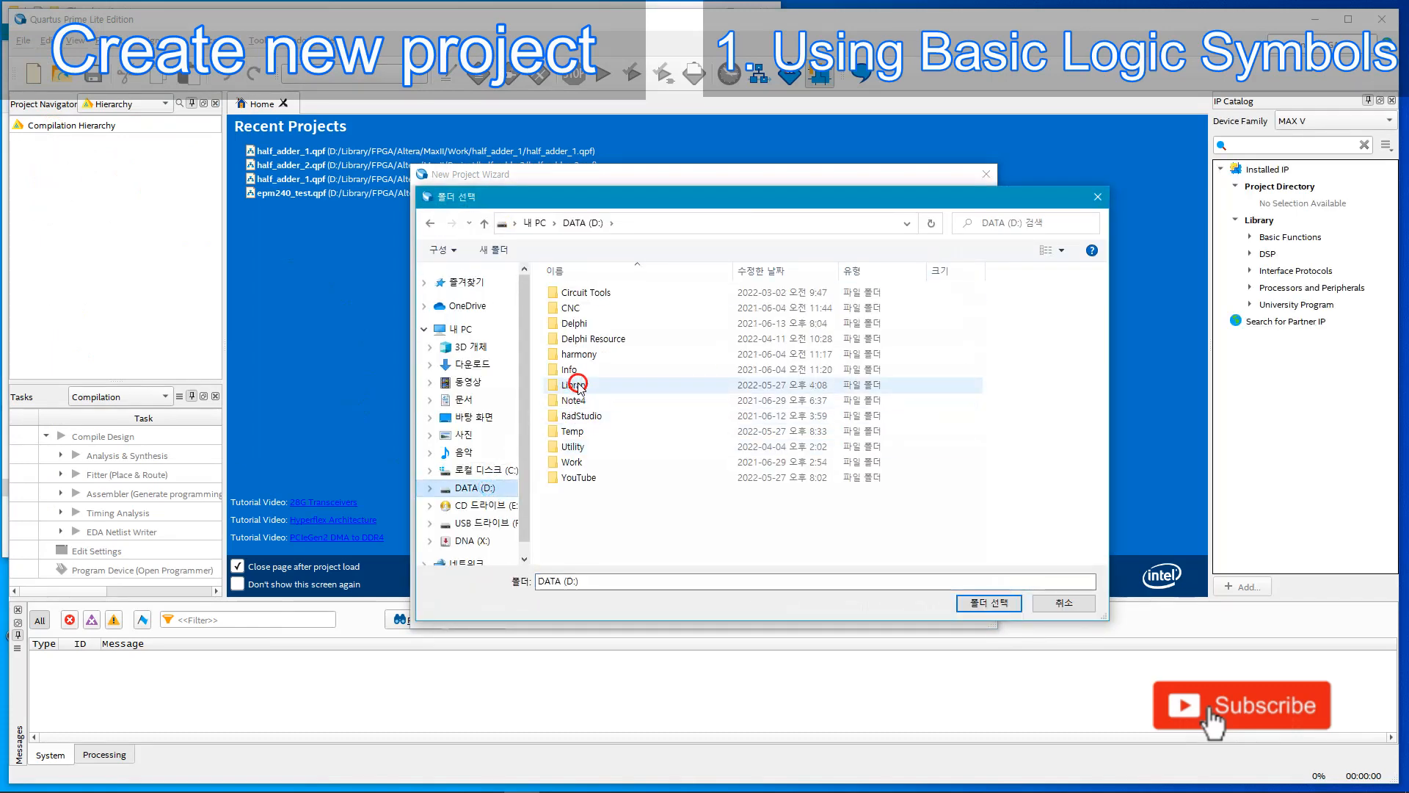
{"action": "double_click", "coordinate": [574, 385]}
{"action": "double_click", "coordinate": [574, 384]}
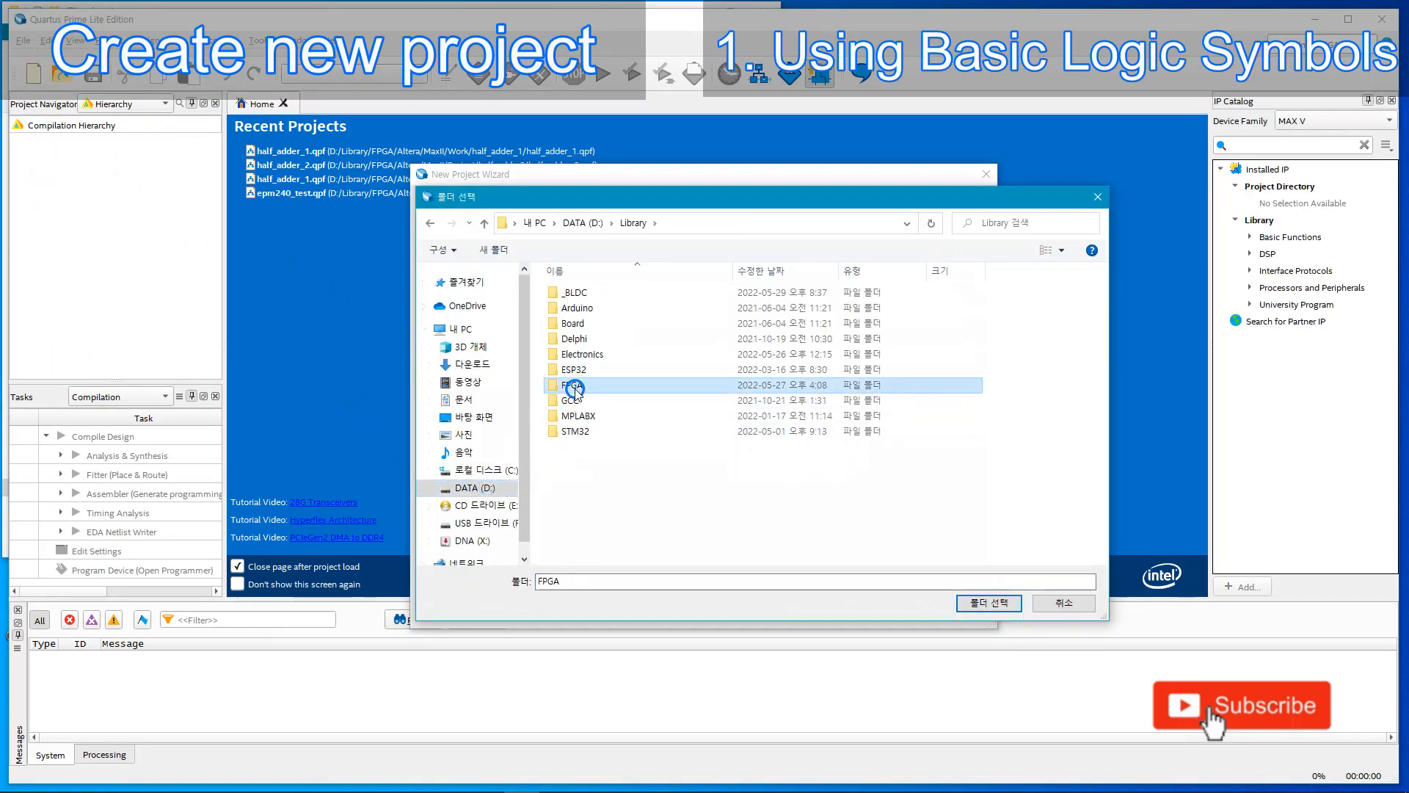
{"action": "left_click", "coordinate": [577, 294]}
{"action": "double_click", "coordinate": [576, 293]}
{"action": "double_click", "coordinate": [576, 294]}
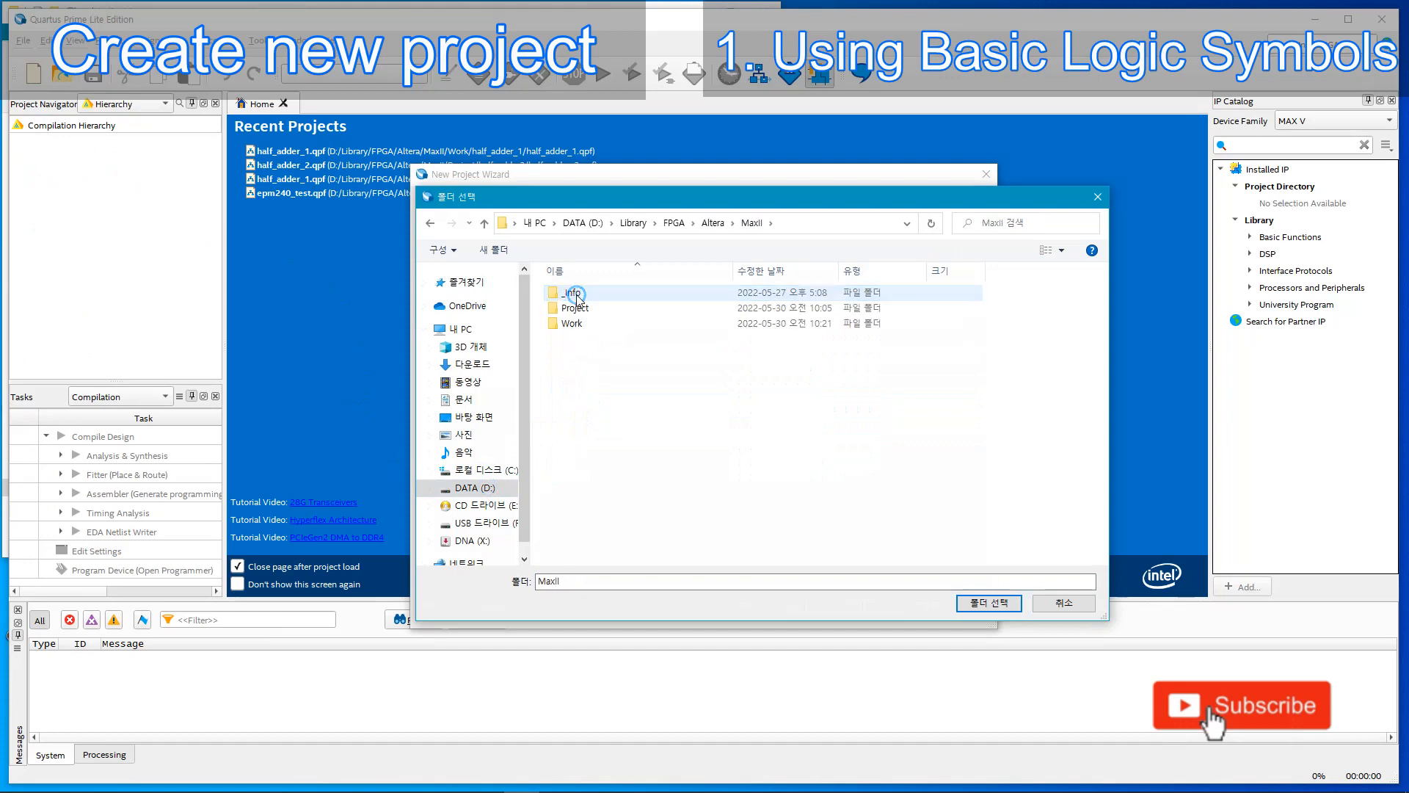
{"action": "left_click", "coordinate": [578, 325]}
{"action": "double_click", "coordinate": [577, 325]}
{"action": "double_click", "coordinate": [587, 292]}
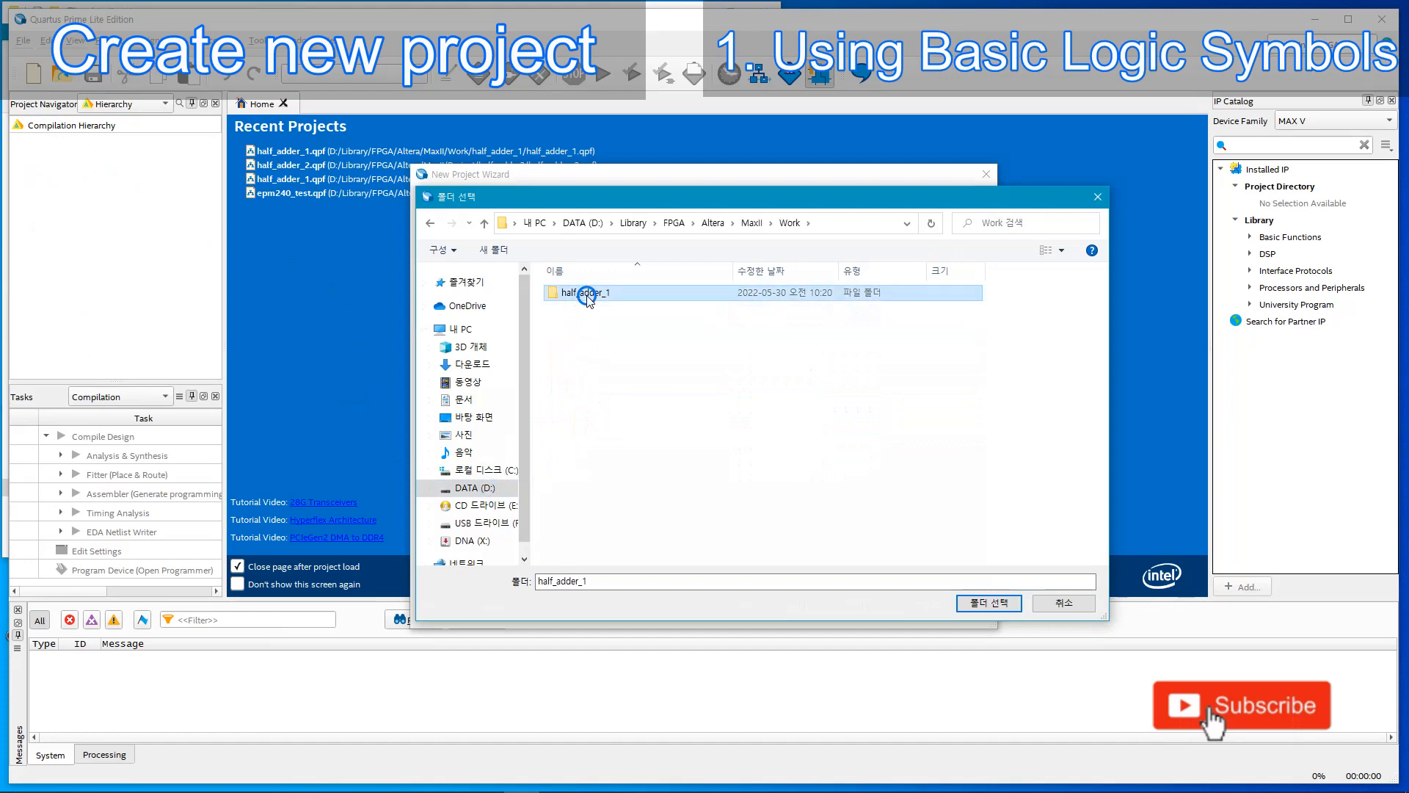
{"action": "left_click", "coordinate": [977, 607]}
Name the project and its top-level design entity half_adder_1.
{"action": "left_click", "coordinate": [461, 290]}
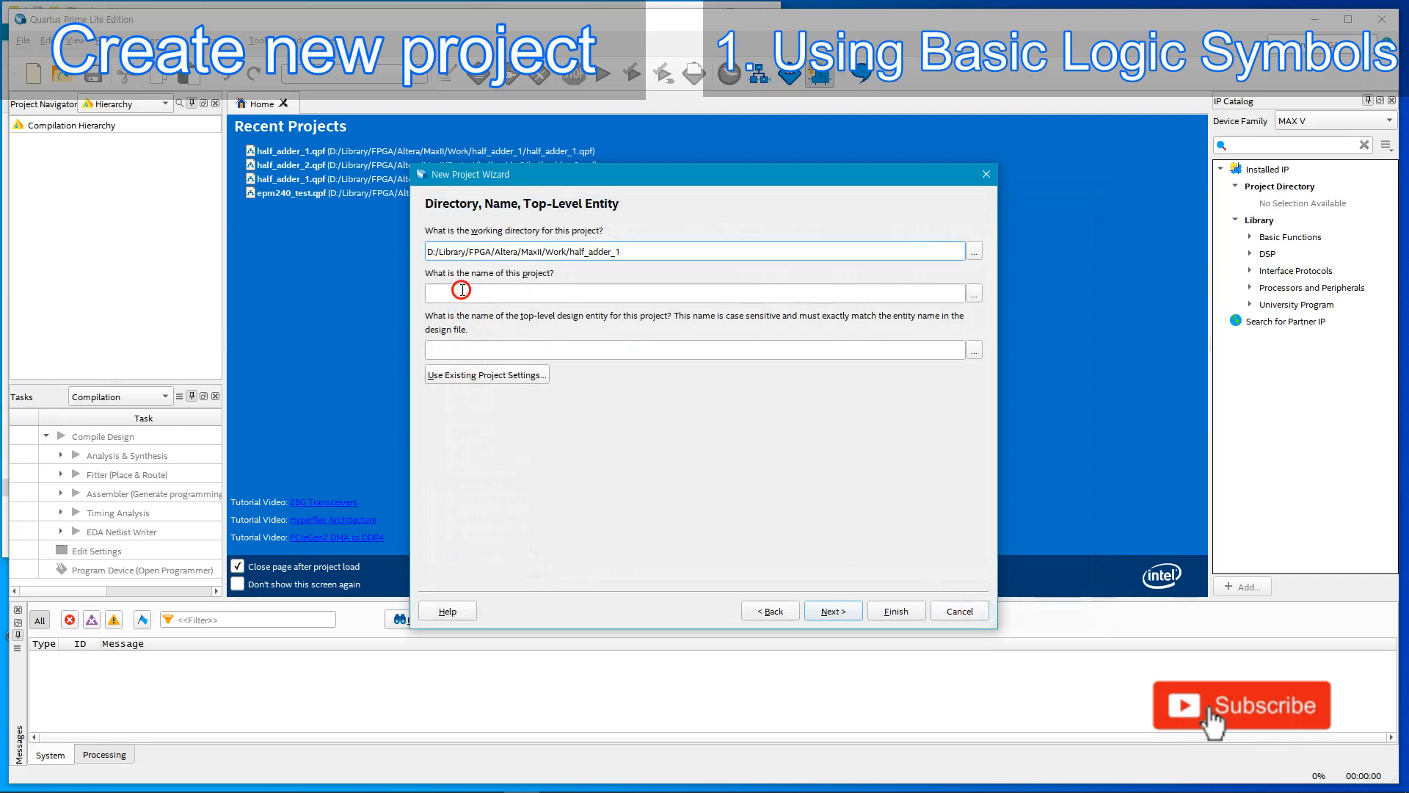
{"action": "type", "text": "hal"}
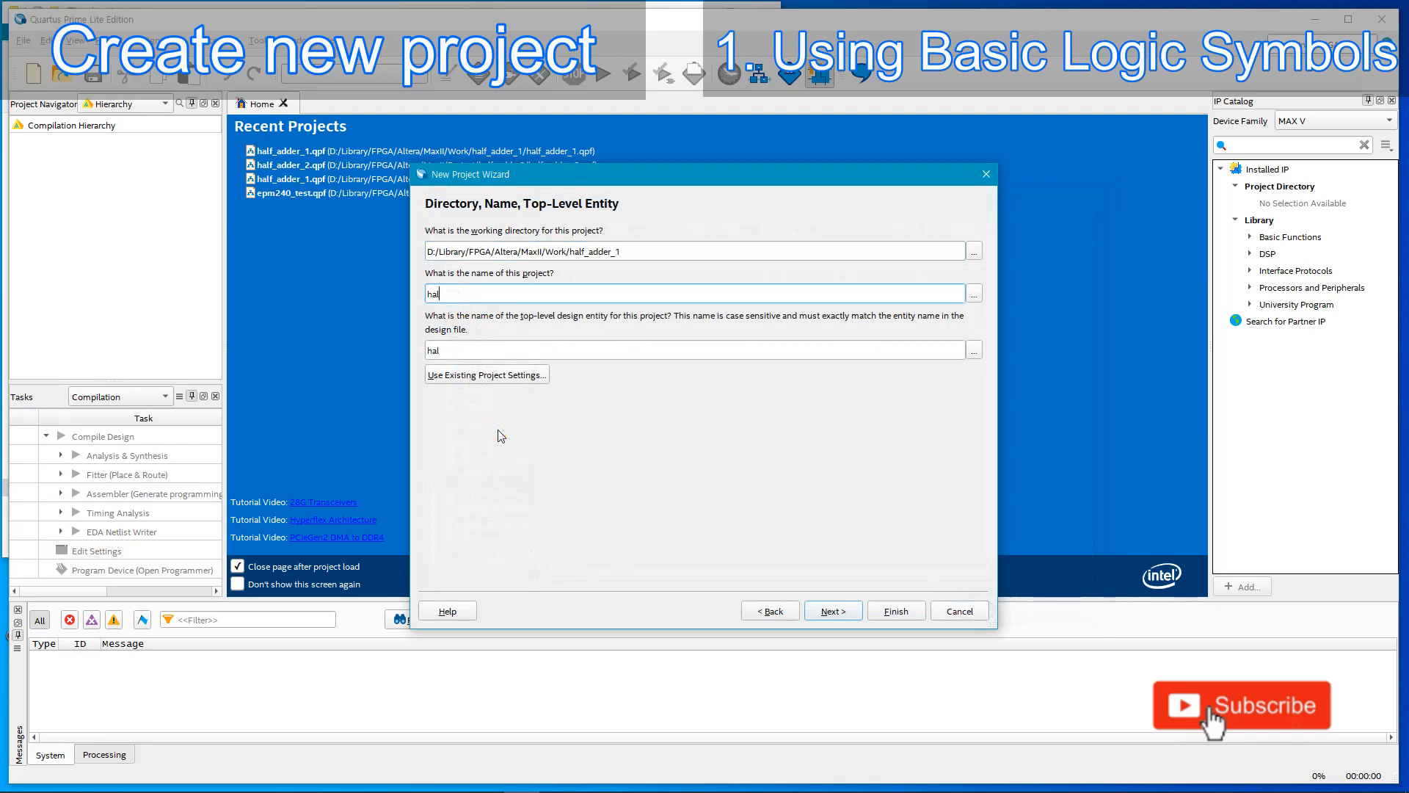
{"action": "type", "text": "f_adder-1"}
{"action": "key", "text": "BackSpace"}
{"action": "key", "text": "BackSpace"}
{"action": "type", "text": "_1"}
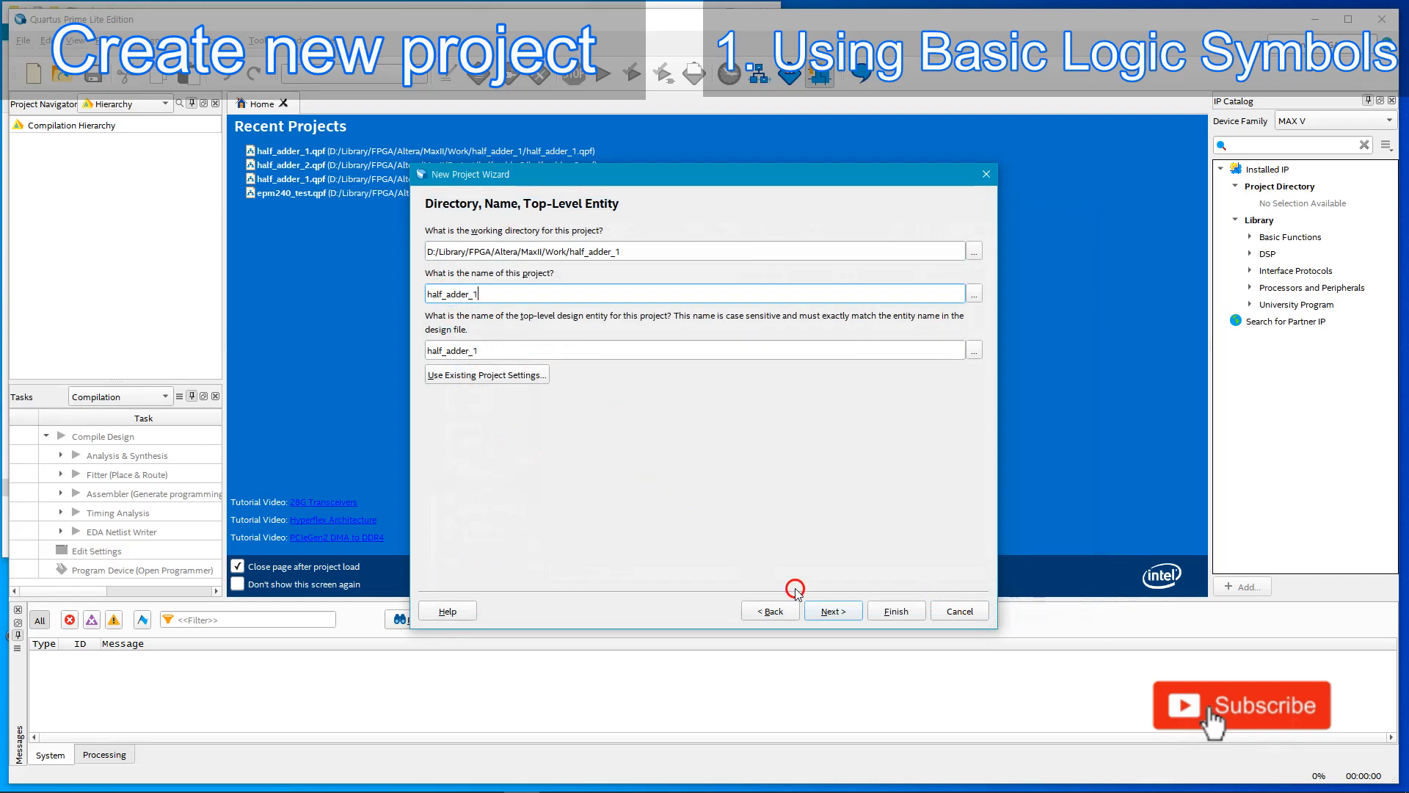
{"action": "left_click", "coordinate": [825, 607]}
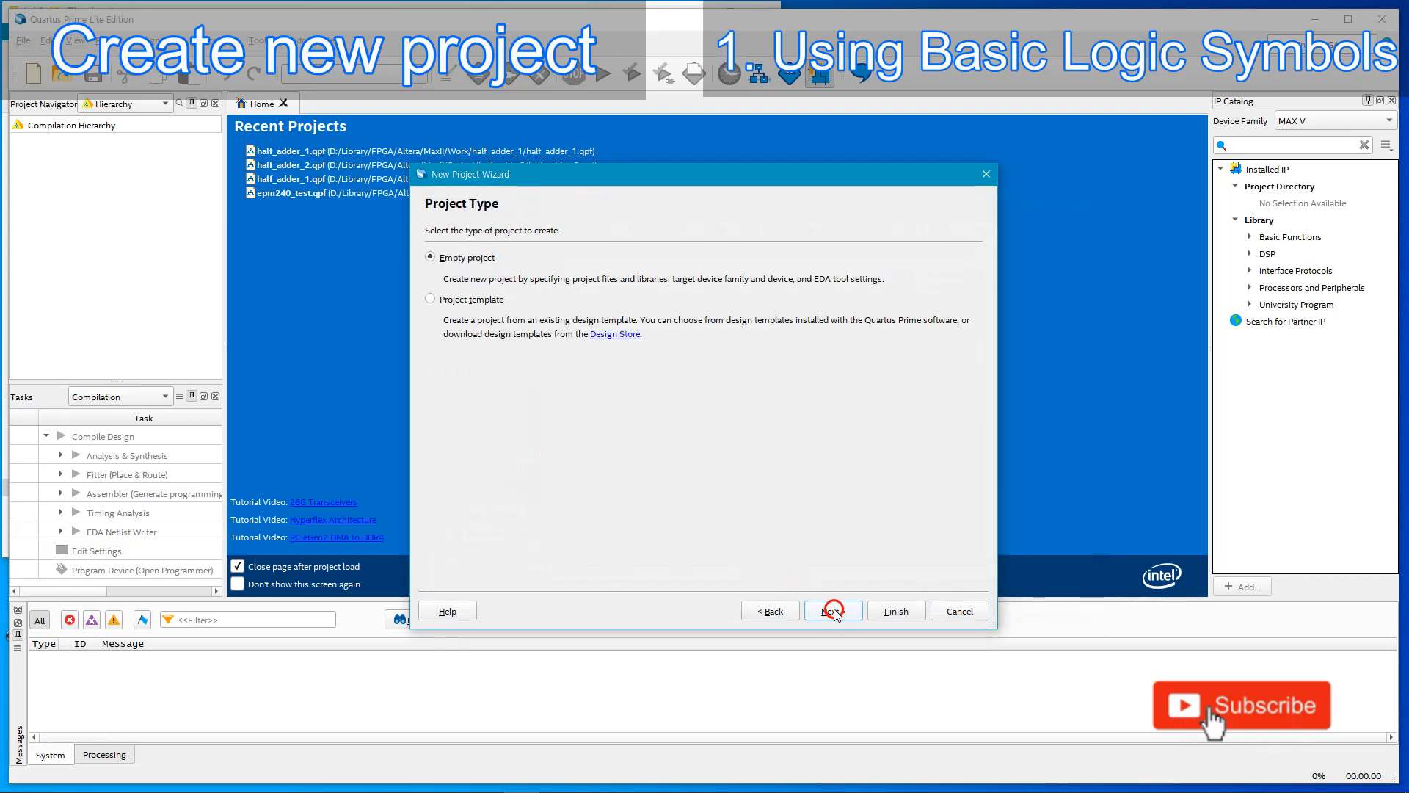
Keep the Empty project type without adding files, and target the MAX II family device EPM240T100C5.
{"action": "left_click", "coordinate": [834, 607]}
{"action": "left_click", "coordinate": [835, 611]}
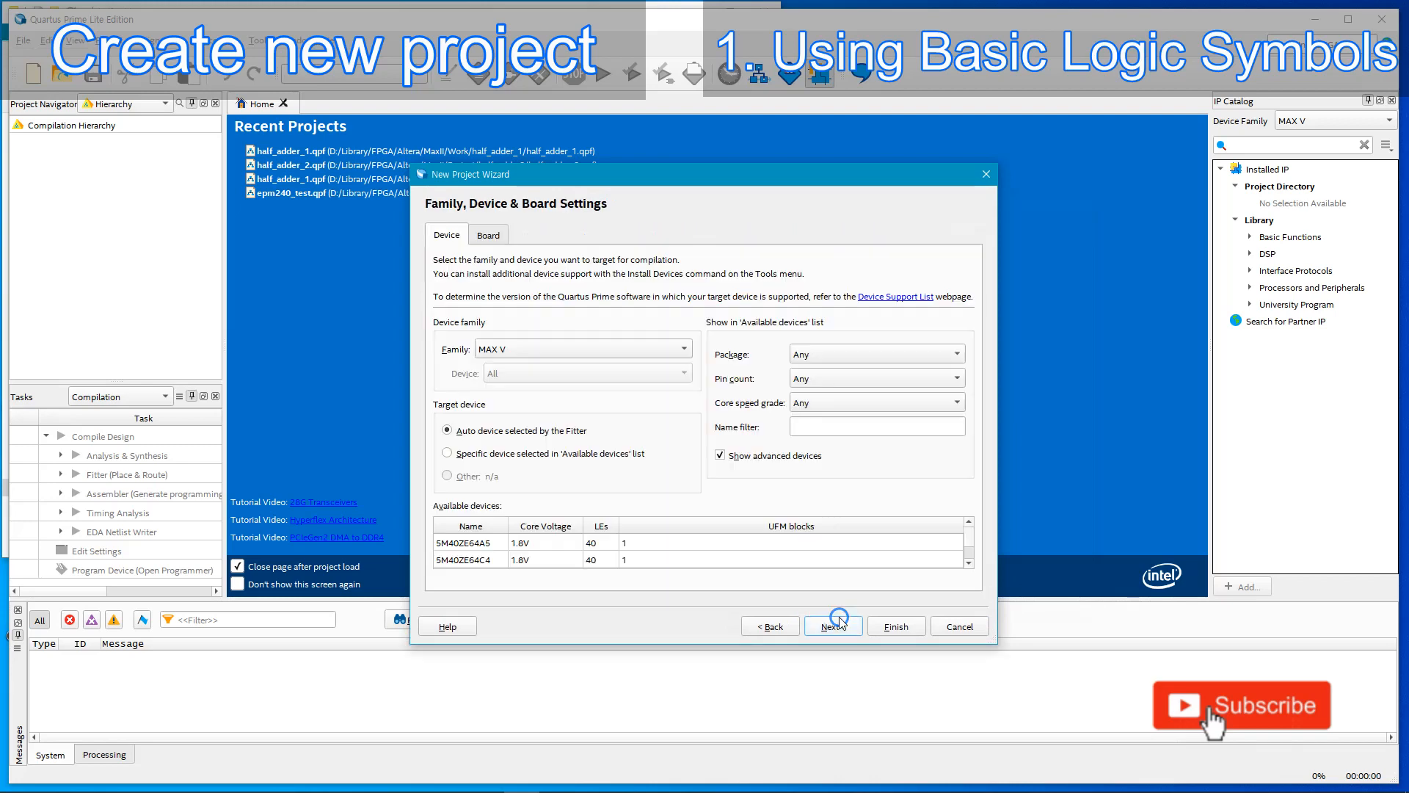
{"action": "left_click", "coordinate": [683, 351]}
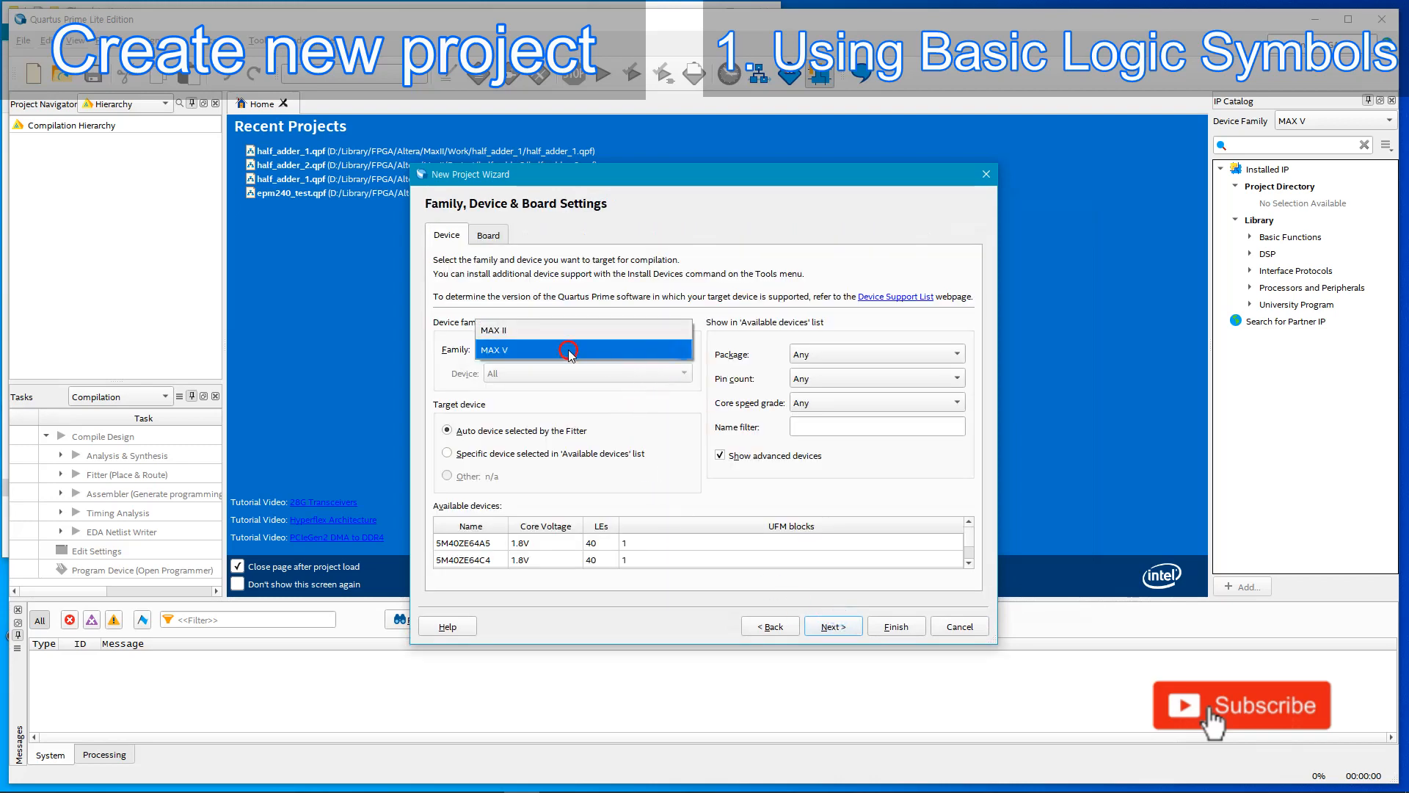
{"action": "left_click", "coordinate": [507, 331]}
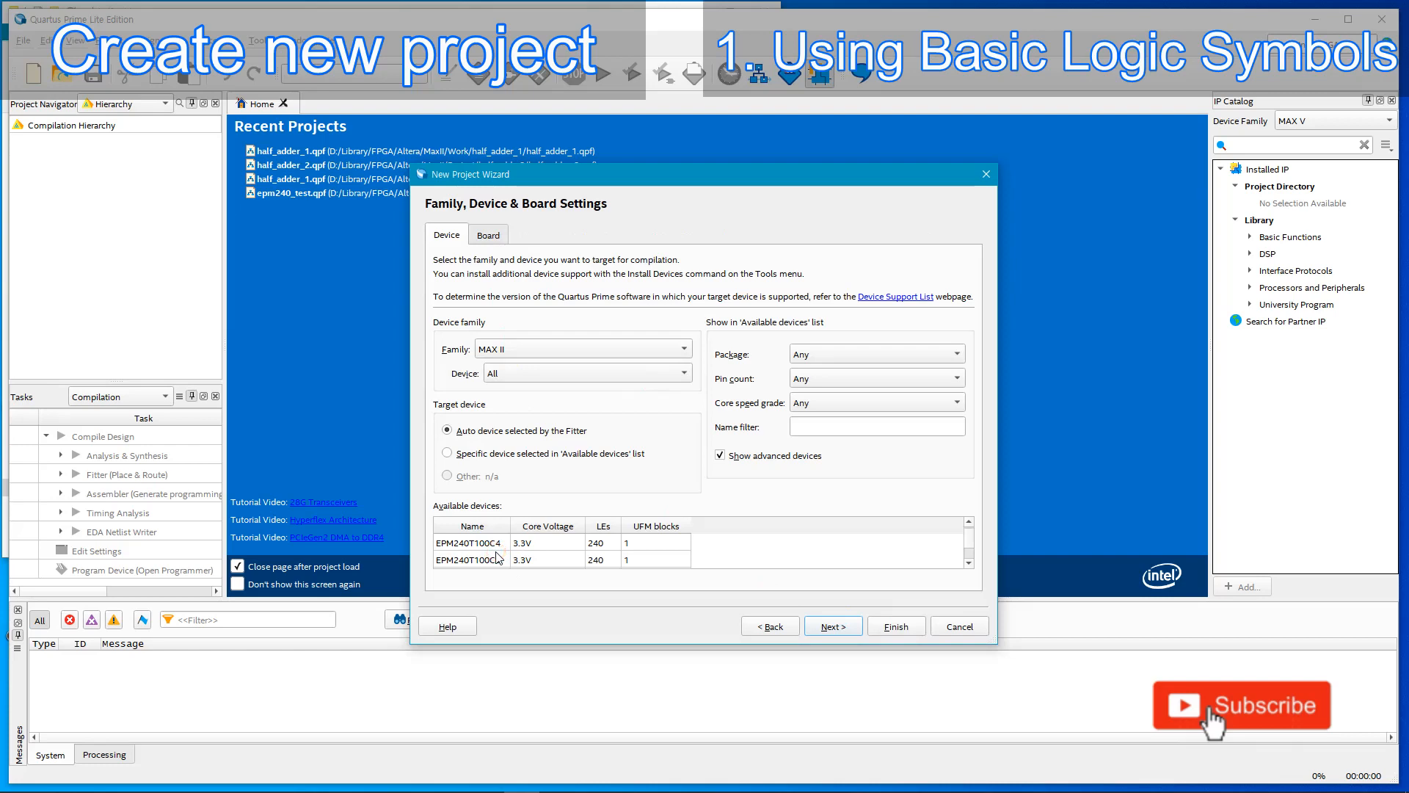
{"action": "left_click", "coordinate": [503, 562]}
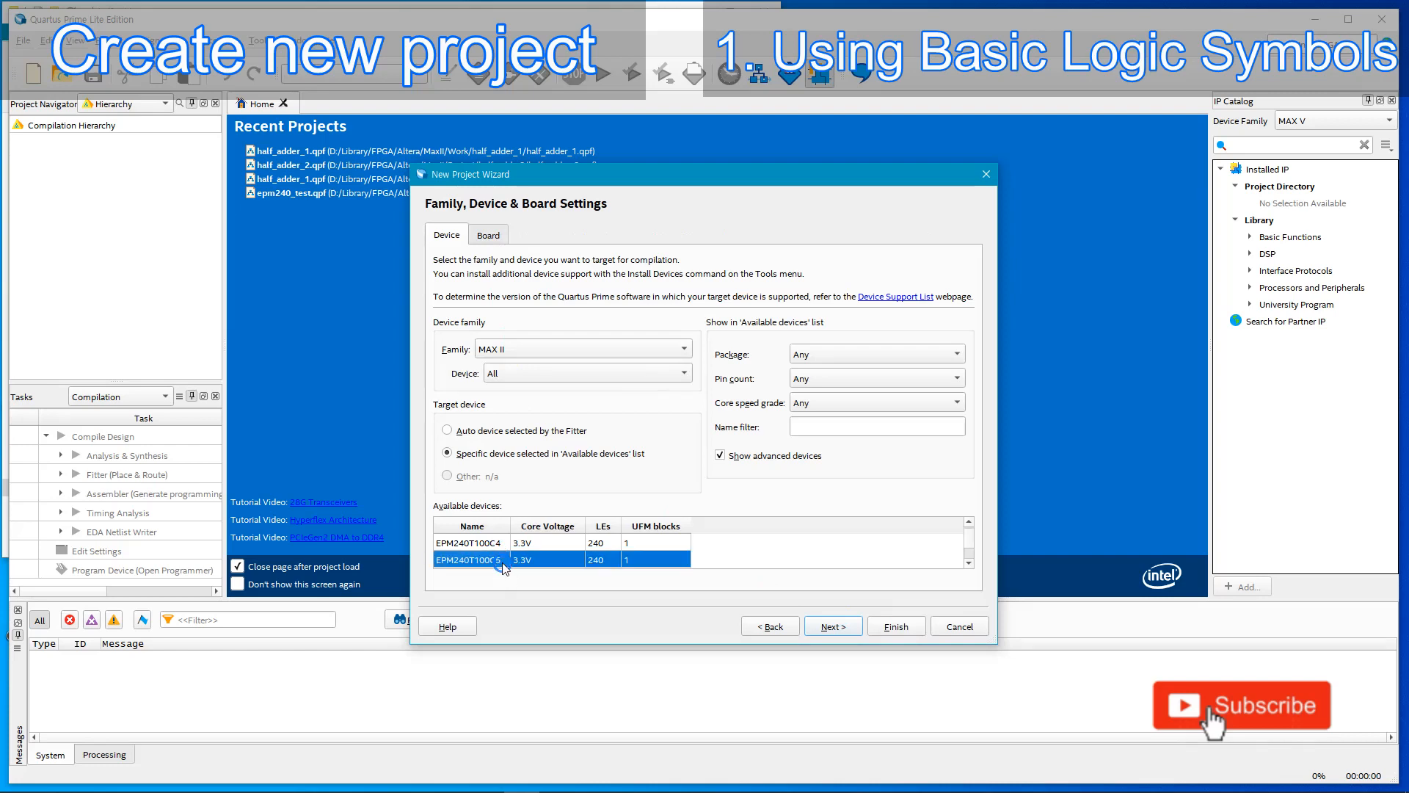
{"action": "left_click", "coordinate": [846, 629]}
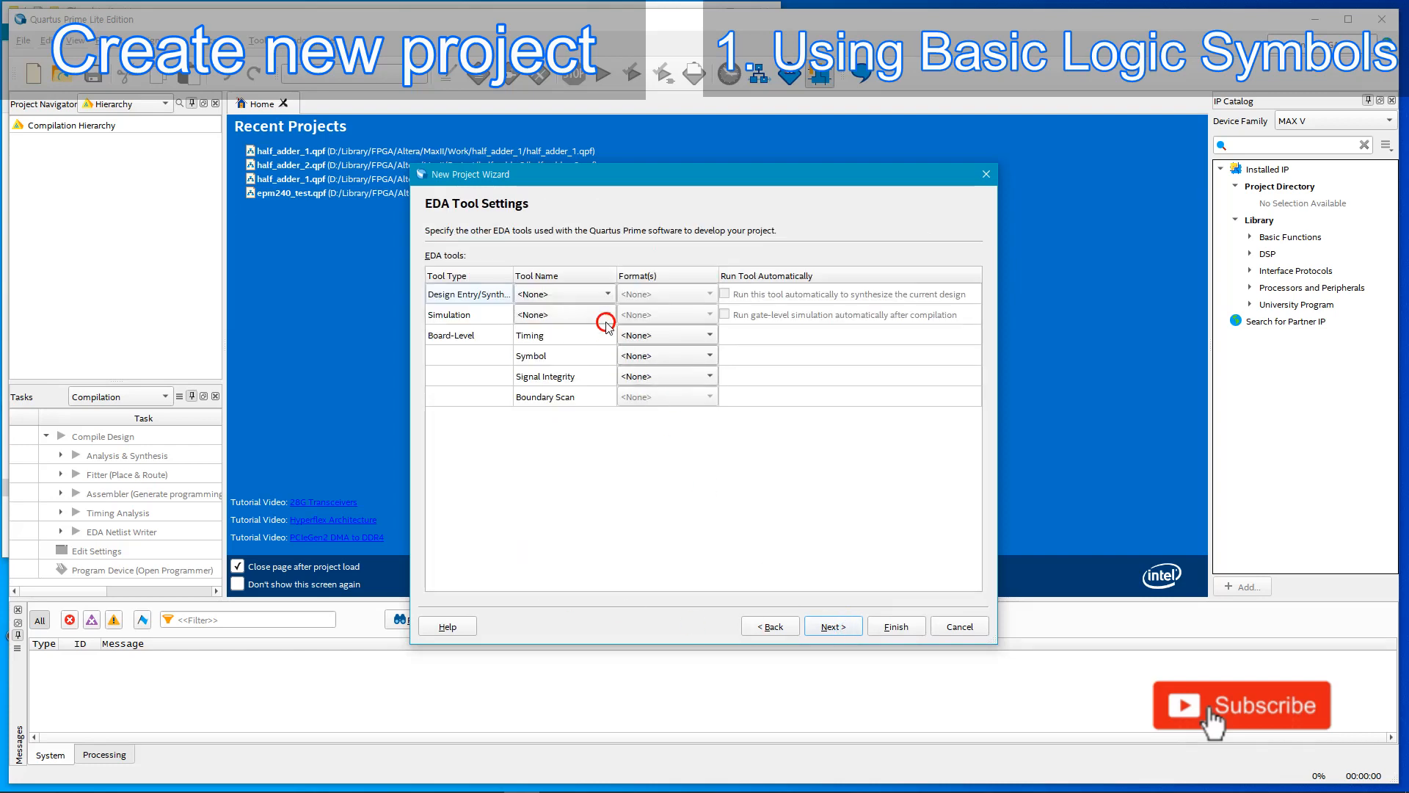
Set the EDA simulation tool to ModelSim and finish creating the project.
{"action": "left_click", "coordinate": [604, 316]}
{"action": "left_click", "coordinate": [580, 367]}
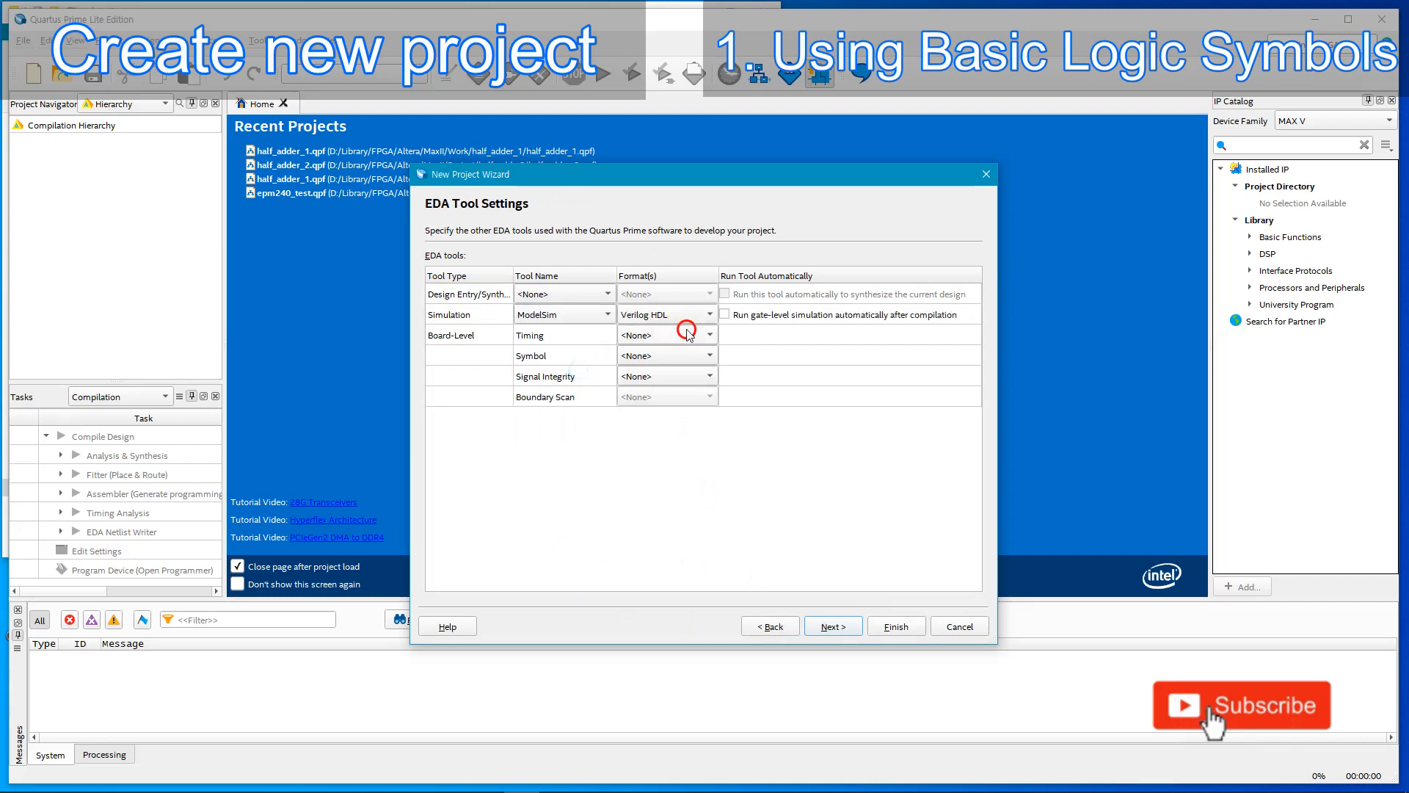
{"action": "left_click", "coordinate": [834, 626]}
{"action": "left_click", "coordinate": [869, 627]}
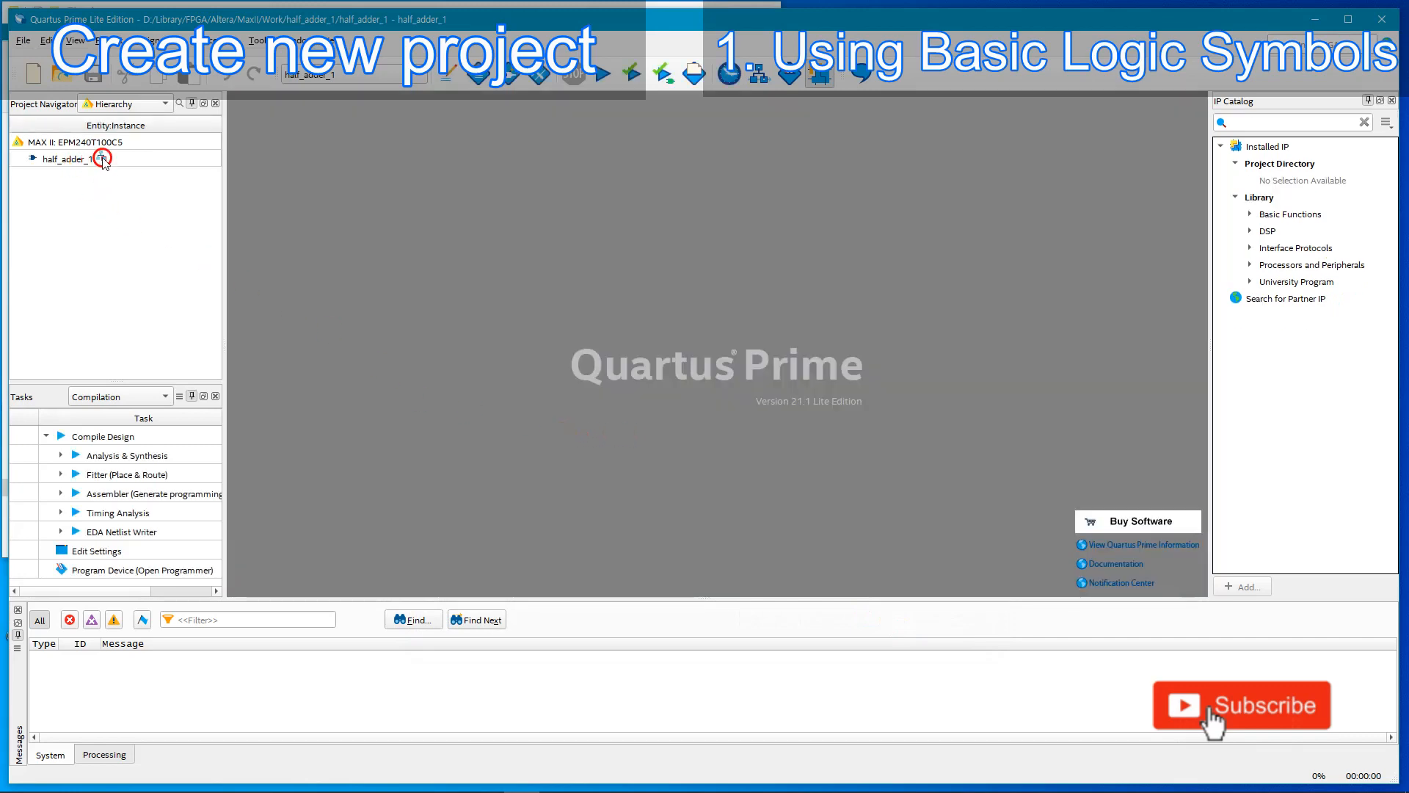
Create a new Block Diagram/Schematic File in the half_adder_1 project.
{"action": "left_click", "coordinate": [123, 160]}
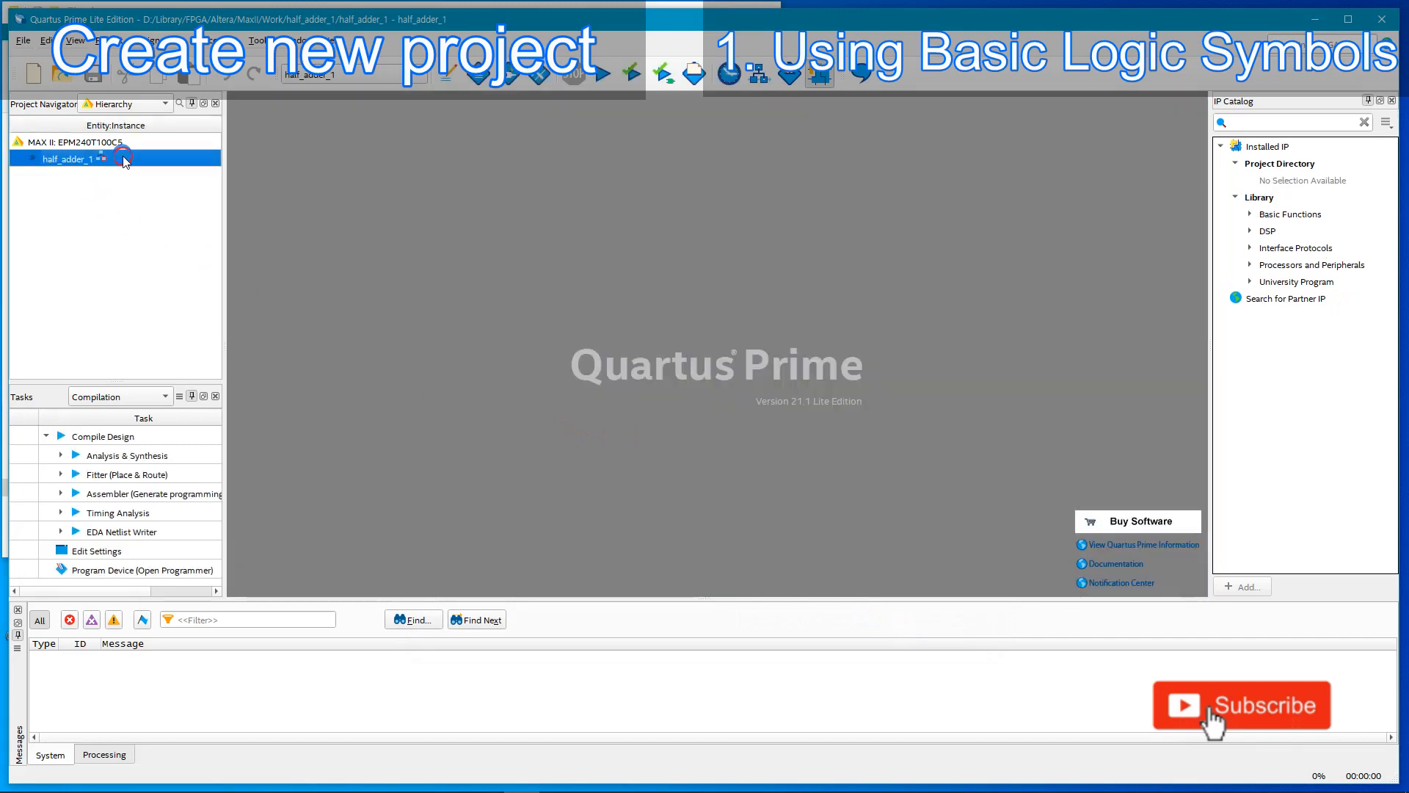
{"action": "left_click", "coordinate": [22, 40]}
{"action": "left_click", "coordinate": [39, 60]}
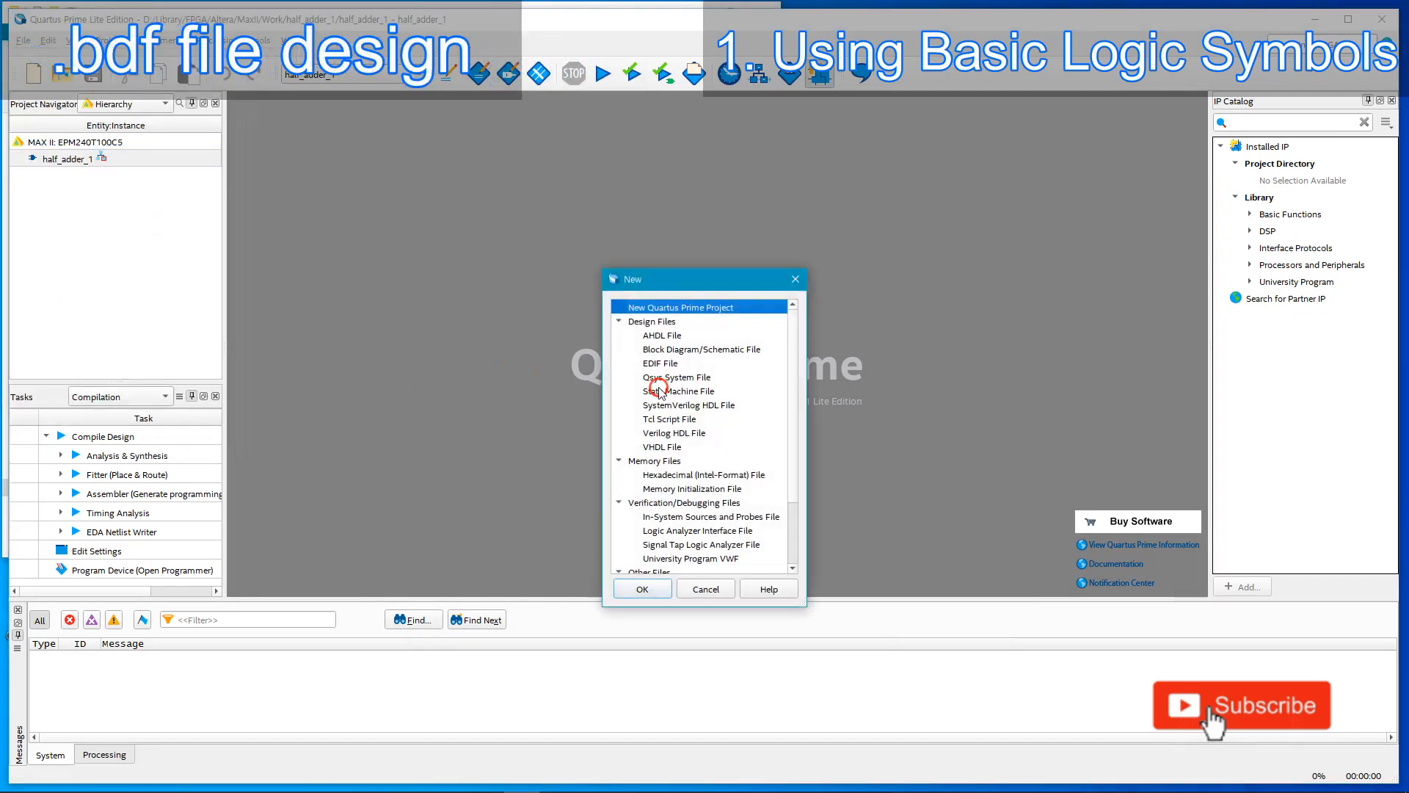
{"action": "left_click", "coordinate": [687, 351]}
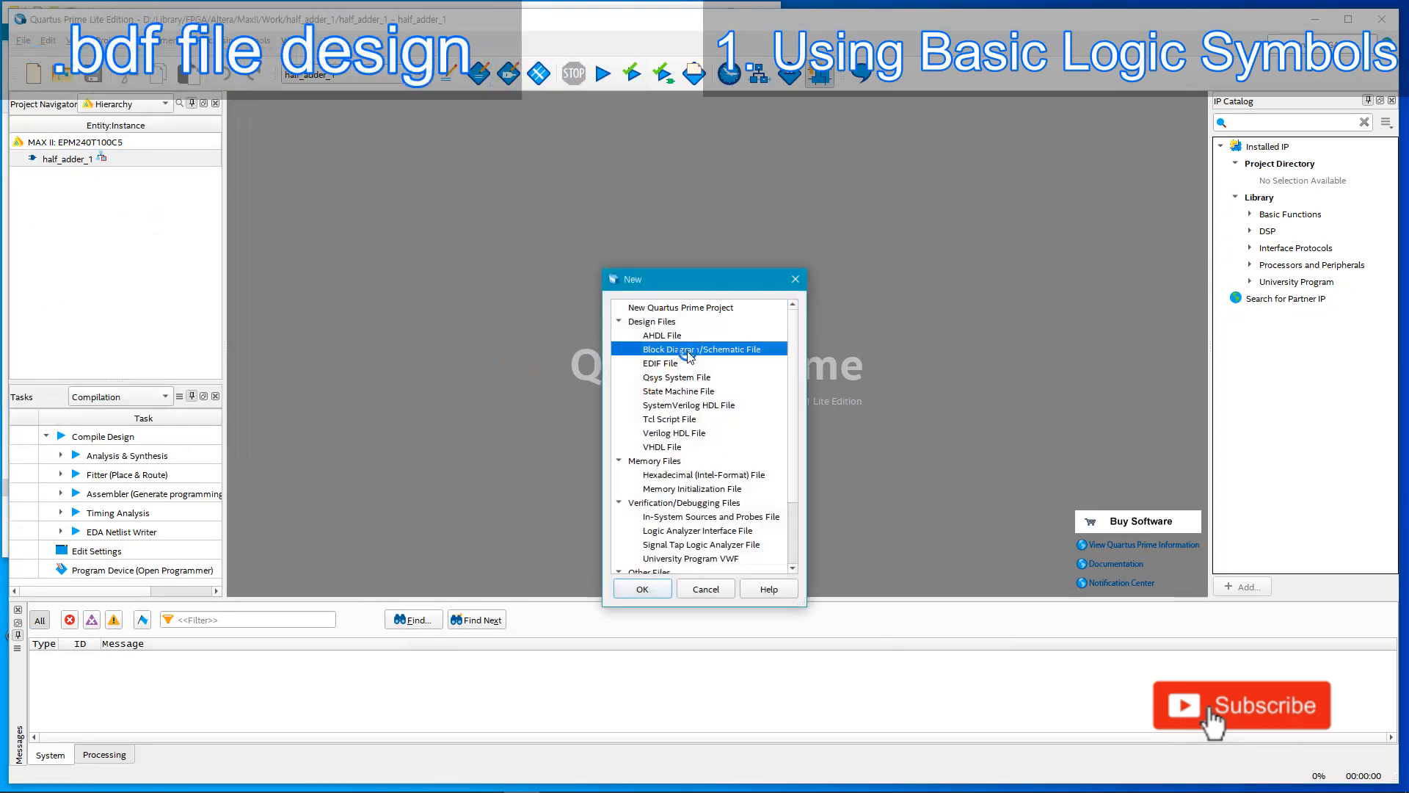
{"action": "left_click", "coordinate": [650, 590]}
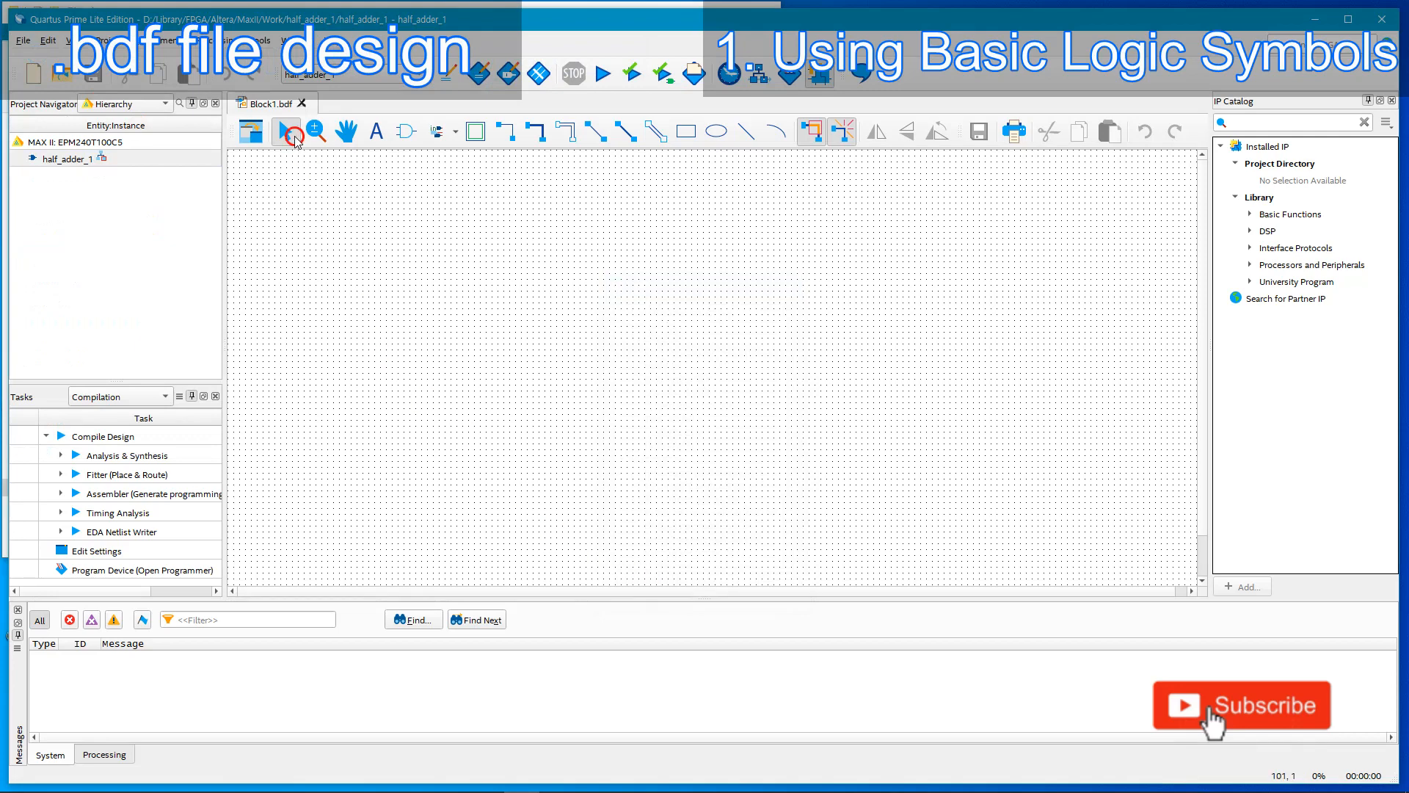
Save the blank schematic as half_adder_1.bdf in the project folder, adding it to the current project.
{"action": "left_click", "coordinate": [22, 40]}
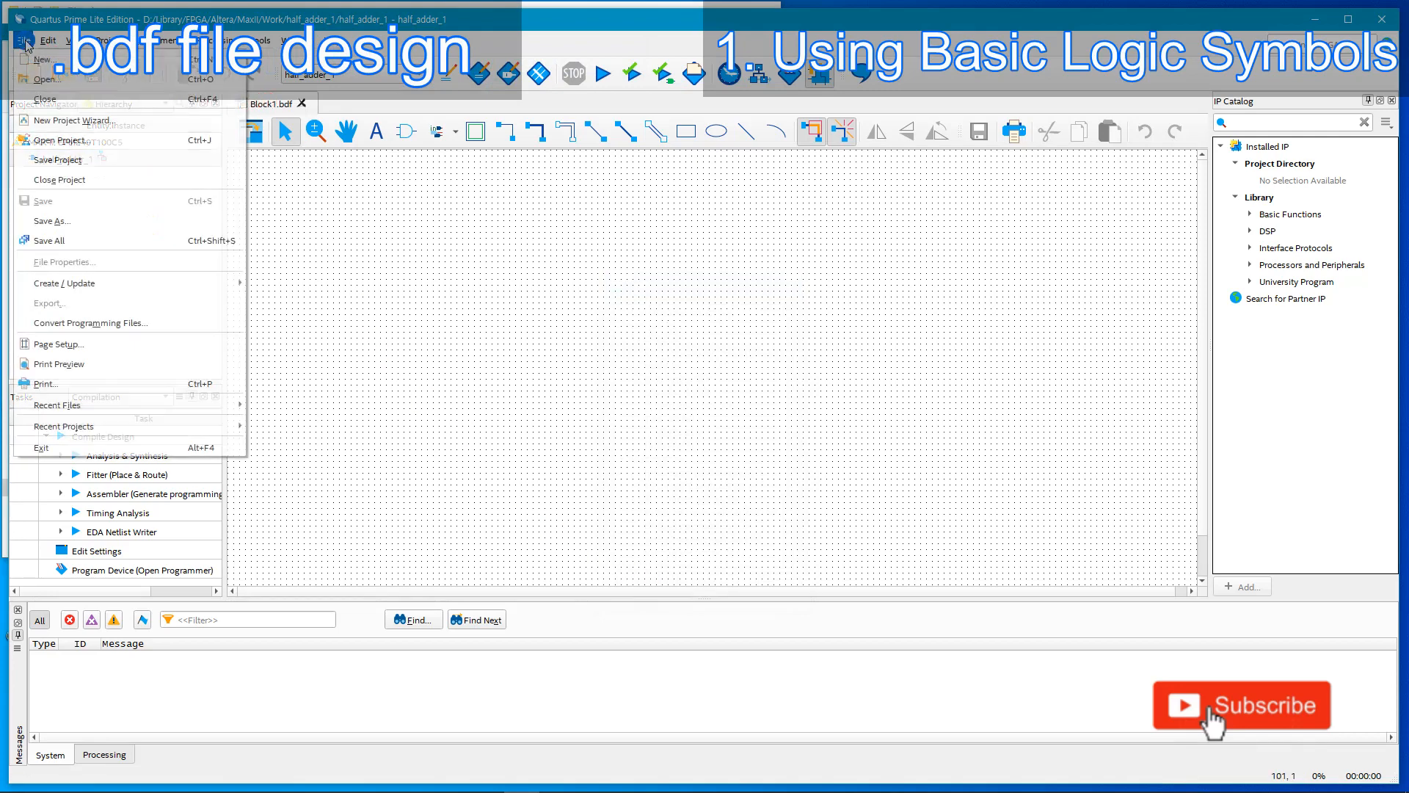
{"action": "left_click", "coordinate": [57, 219]}
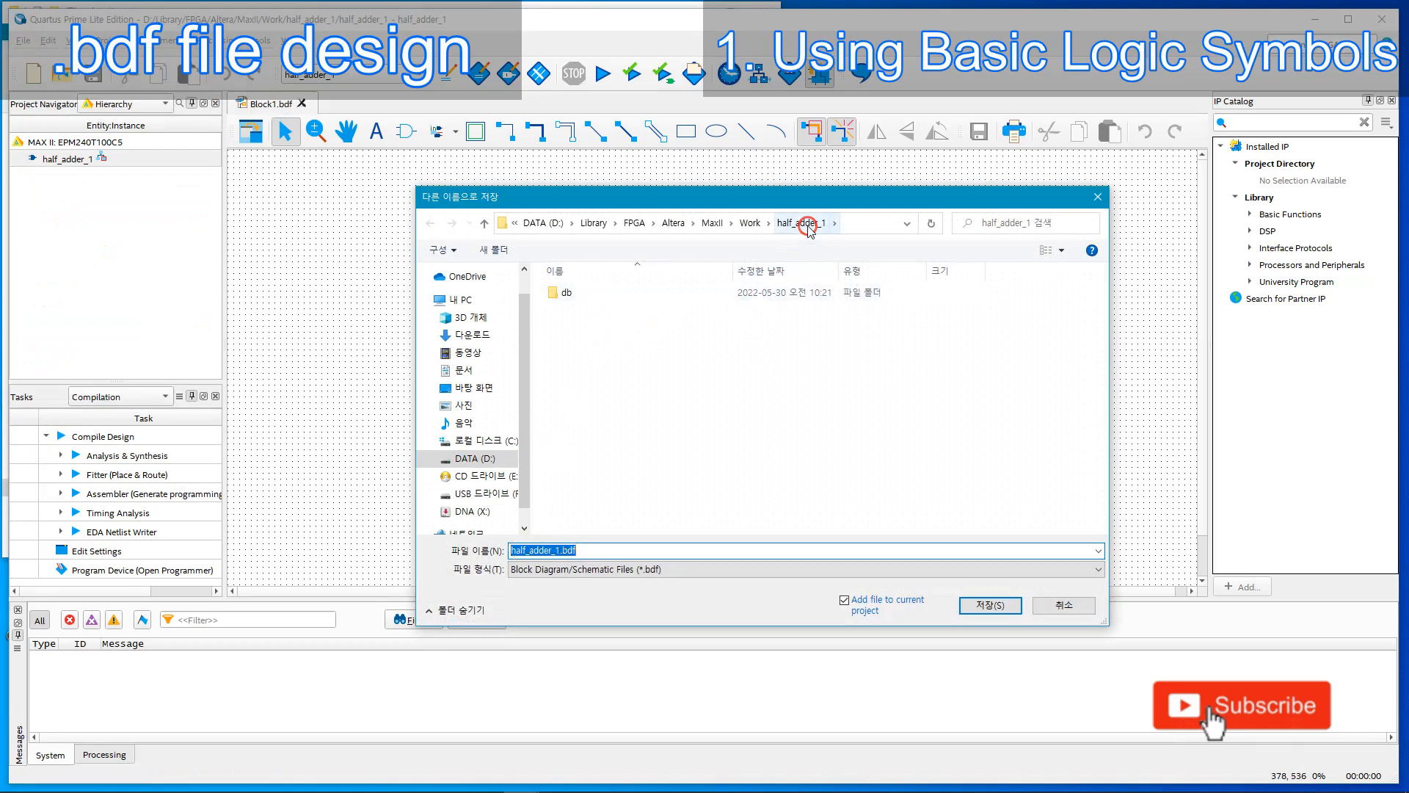
{"action": "left_click", "coordinate": [990, 607]}
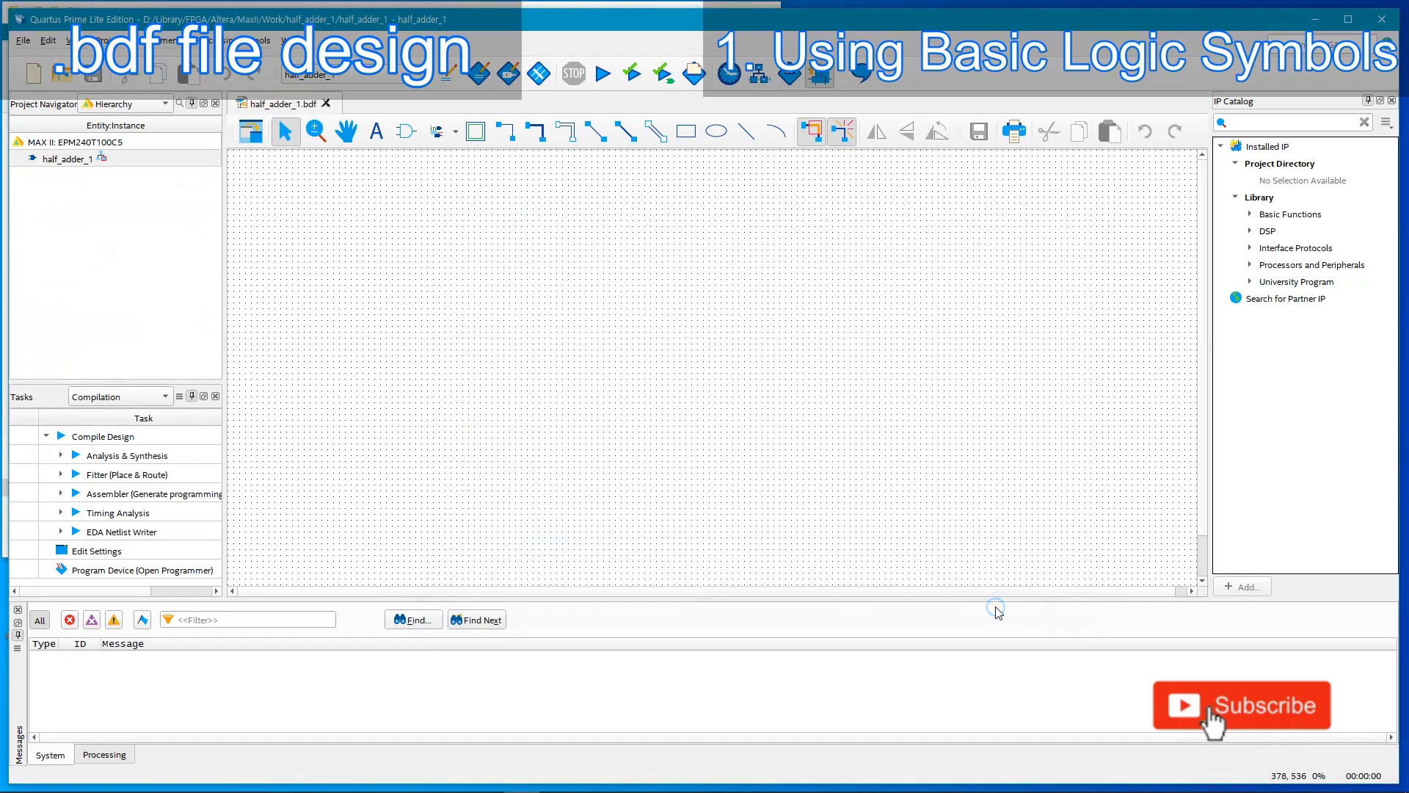
{"action": "left_click", "coordinate": [367, 232]}
{"action": "left_click", "coordinate": [281, 108]}
Insert an xor symbol from the primitives logic library into the upper middle of the schematic.
{"action": "left_click", "coordinate": [406, 131]}
{"action": "left_click", "coordinate": [692, 444]}
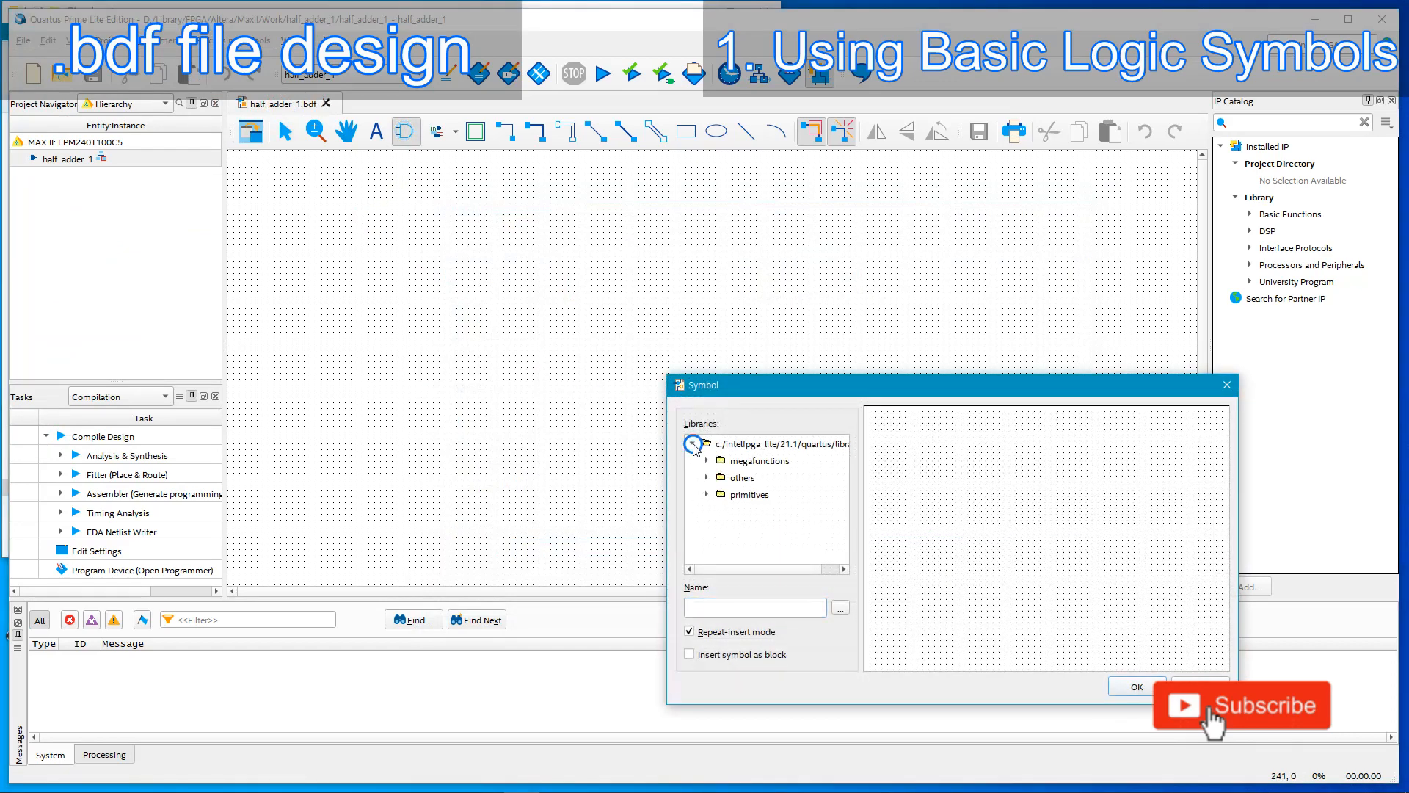
{"action": "left_click", "coordinate": [706, 496]}
{"action": "scroll", "coordinate": [734, 530], "scroll_direction": "down", "scroll_amount": 1}
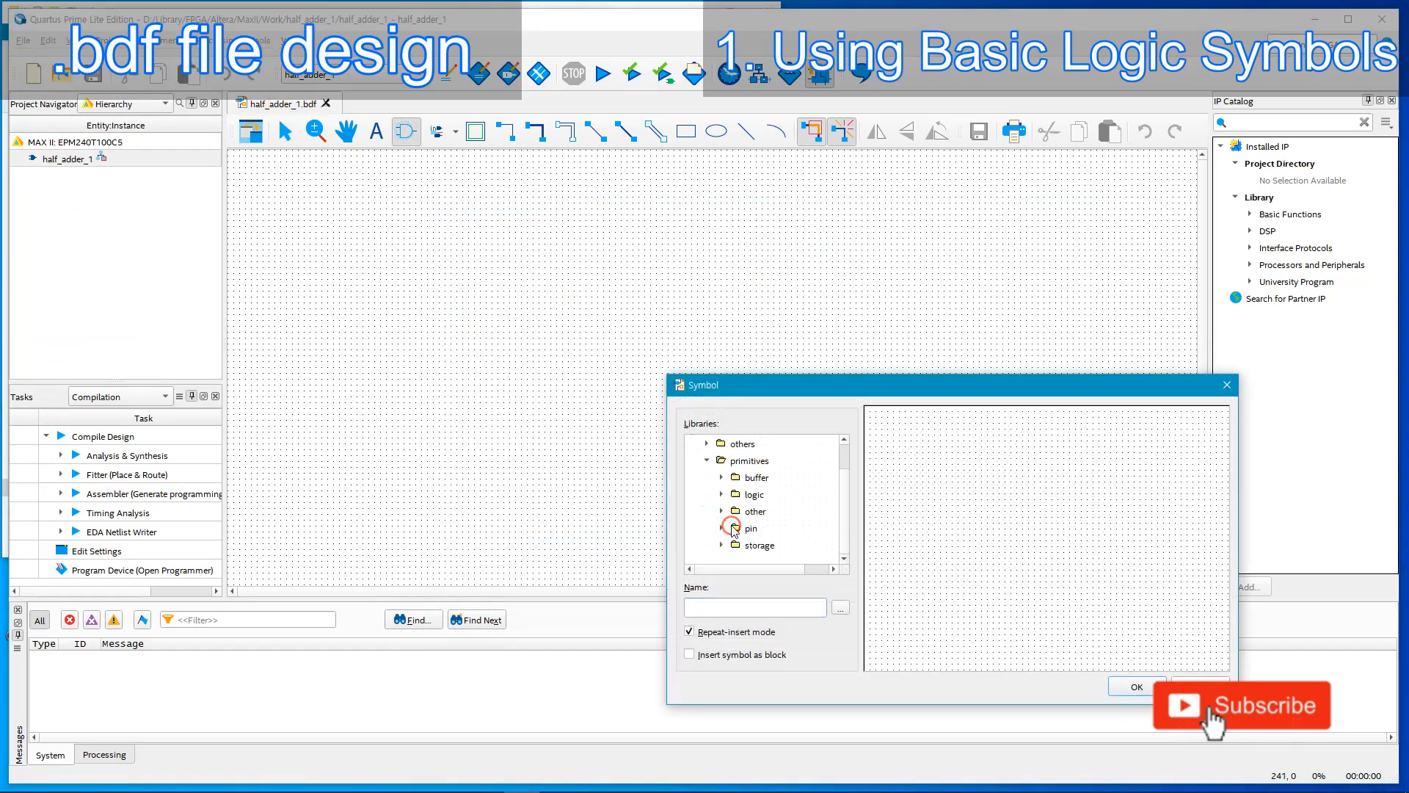
{"action": "left_click", "coordinate": [722, 497]}
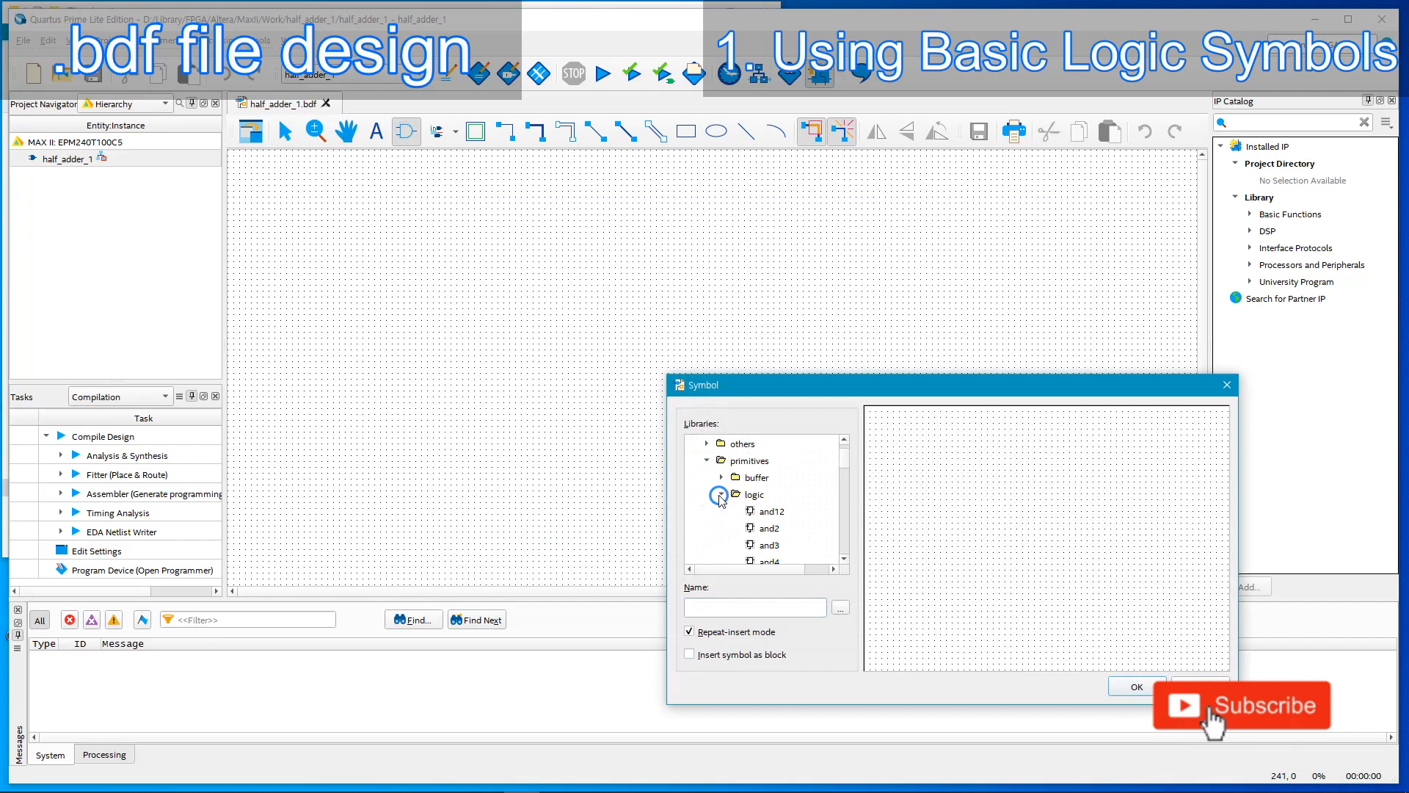
{"action": "left_click", "coordinate": [846, 464]}
{"action": "left_click_drag", "start_coordinate": [850, 464], "coordinate": [850, 536]}
{"action": "left_click", "coordinate": [794, 551]}
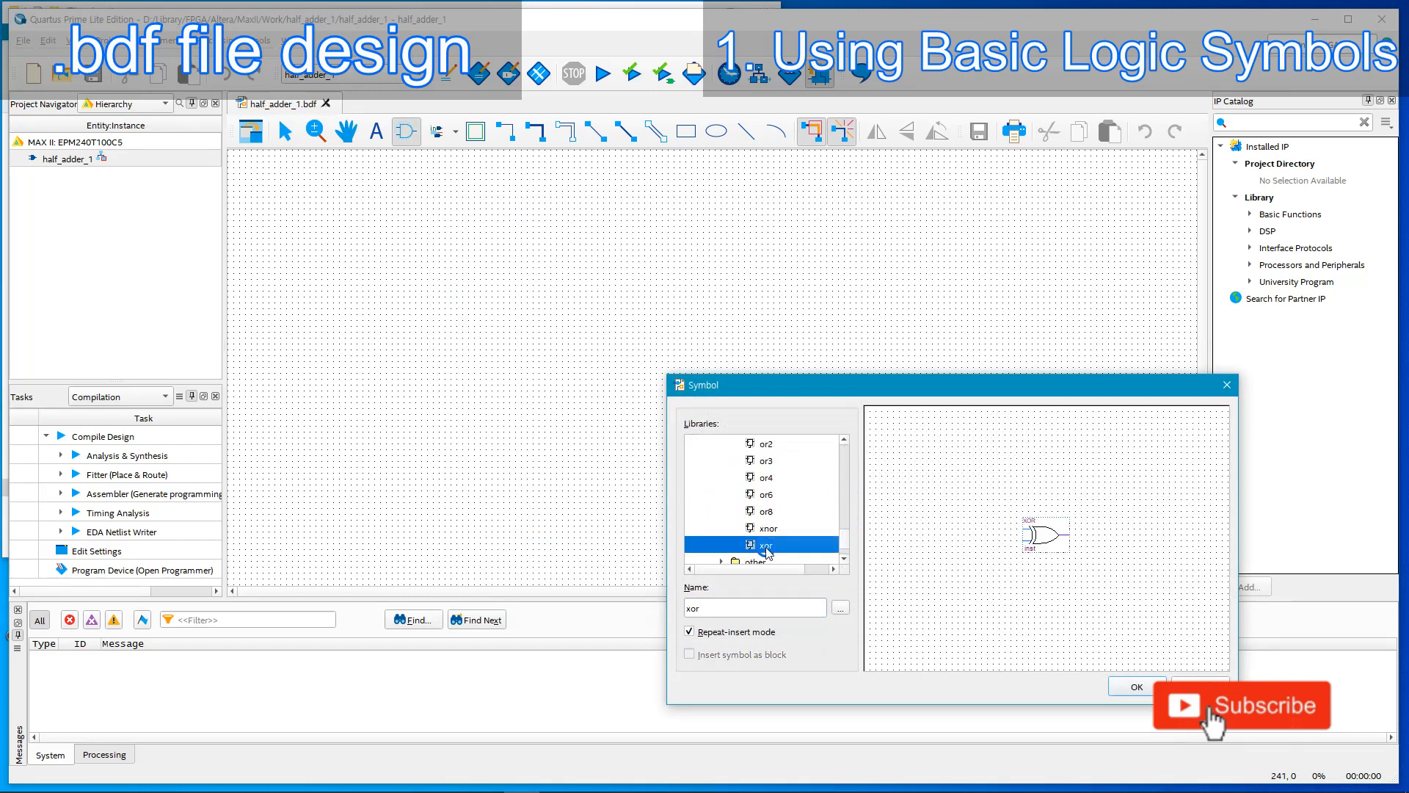
{"action": "left_click", "coordinate": [1122, 686]}
{"action": "left_click", "coordinate": [549, 251]}
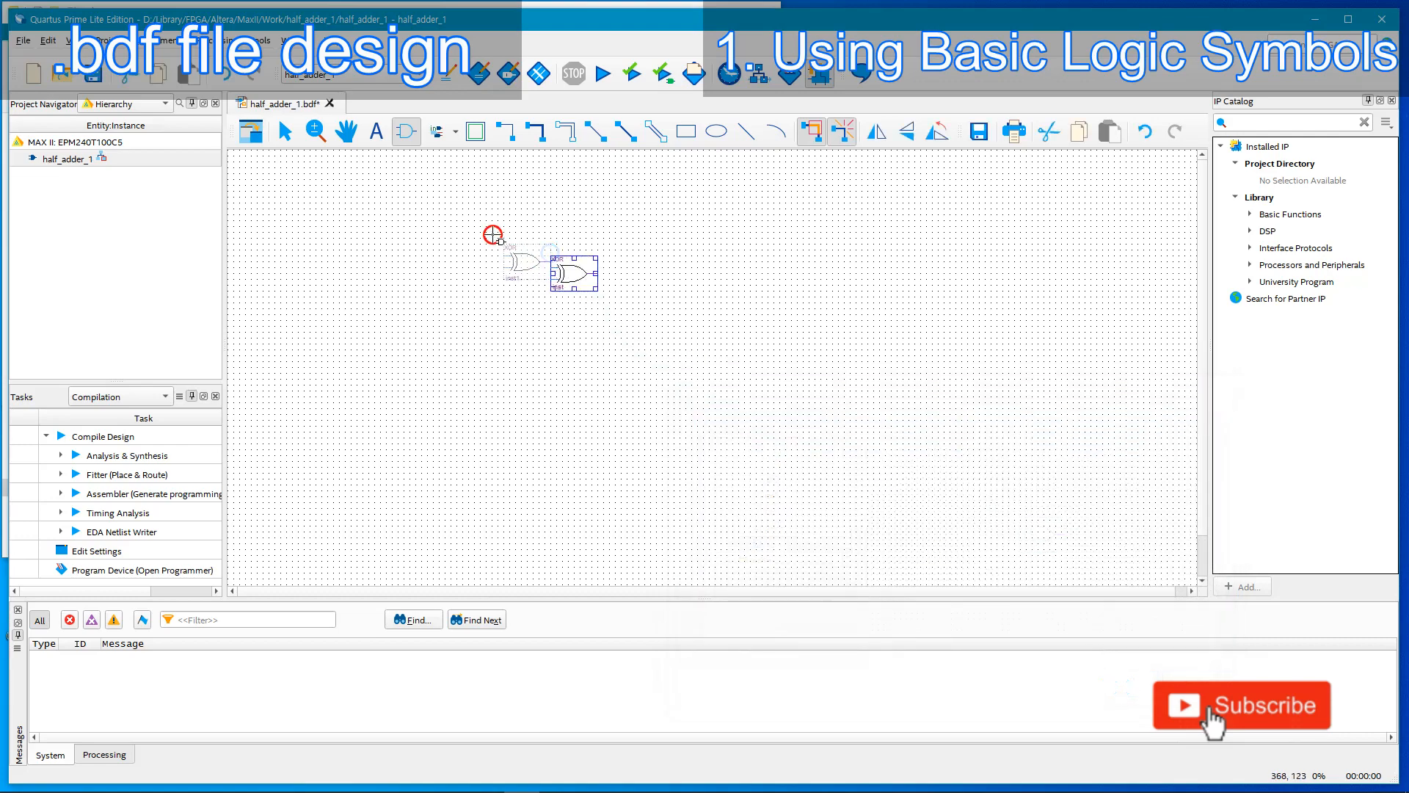
Insert an and2 symbol from the logic library directly below the XOR gate and end symbol placement.
{"action": "left_click", "coordinate": [411, 135]}
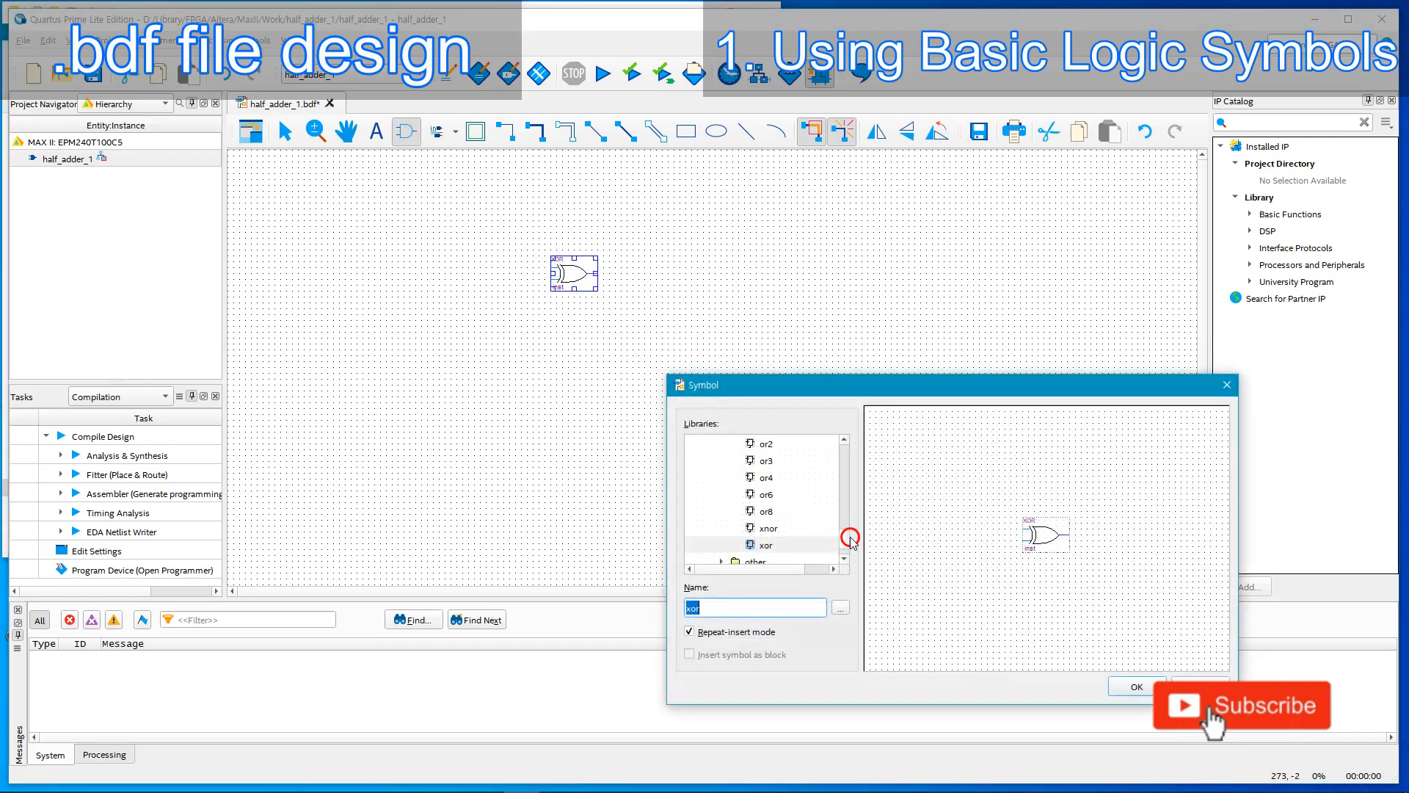
{"action": "left_click_drag", "start_coordinate": [844, 541], "coordinate": [842, 468]}
{"action": "left_click", "coordinate": [785, 481]}
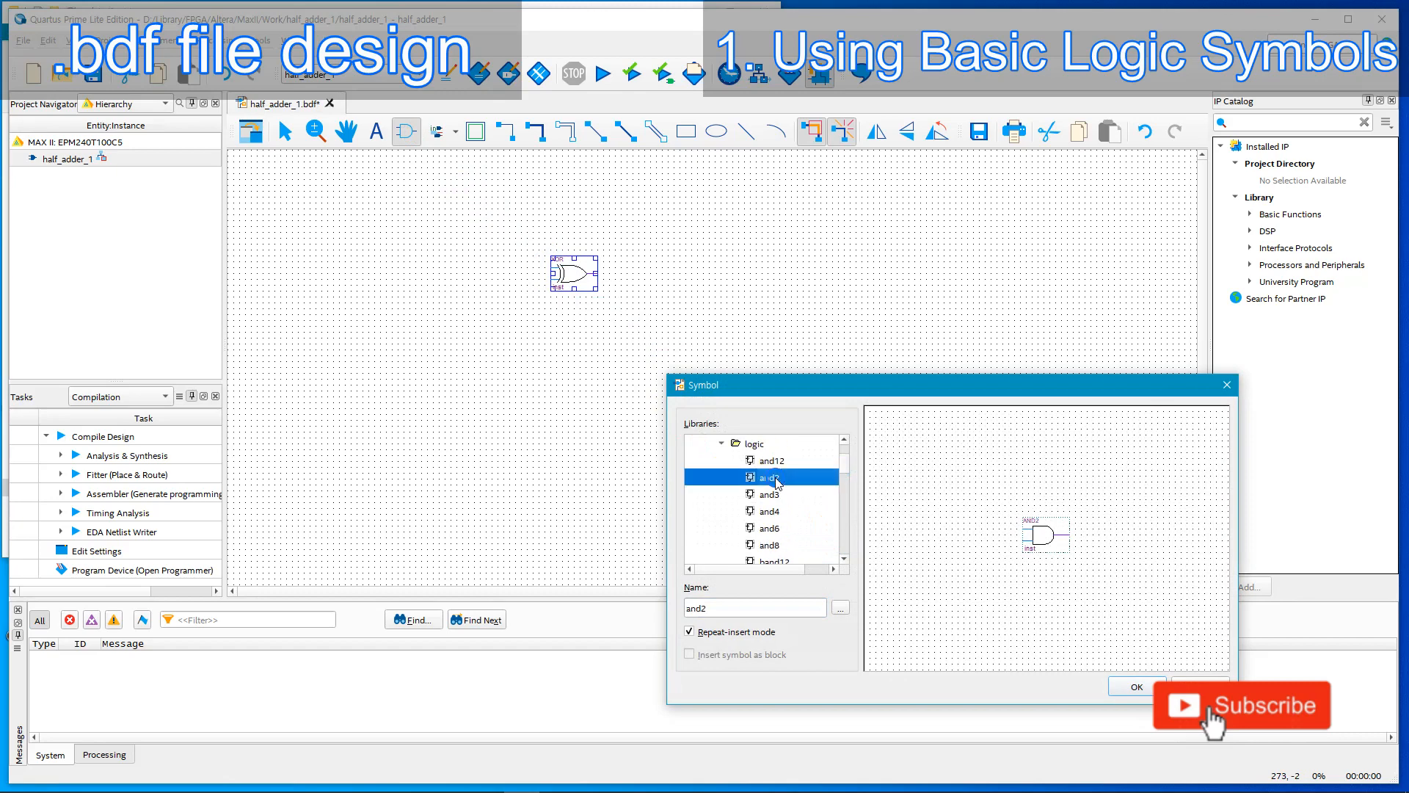
{"action": "left_click", "coordinate": [1126, 685]}
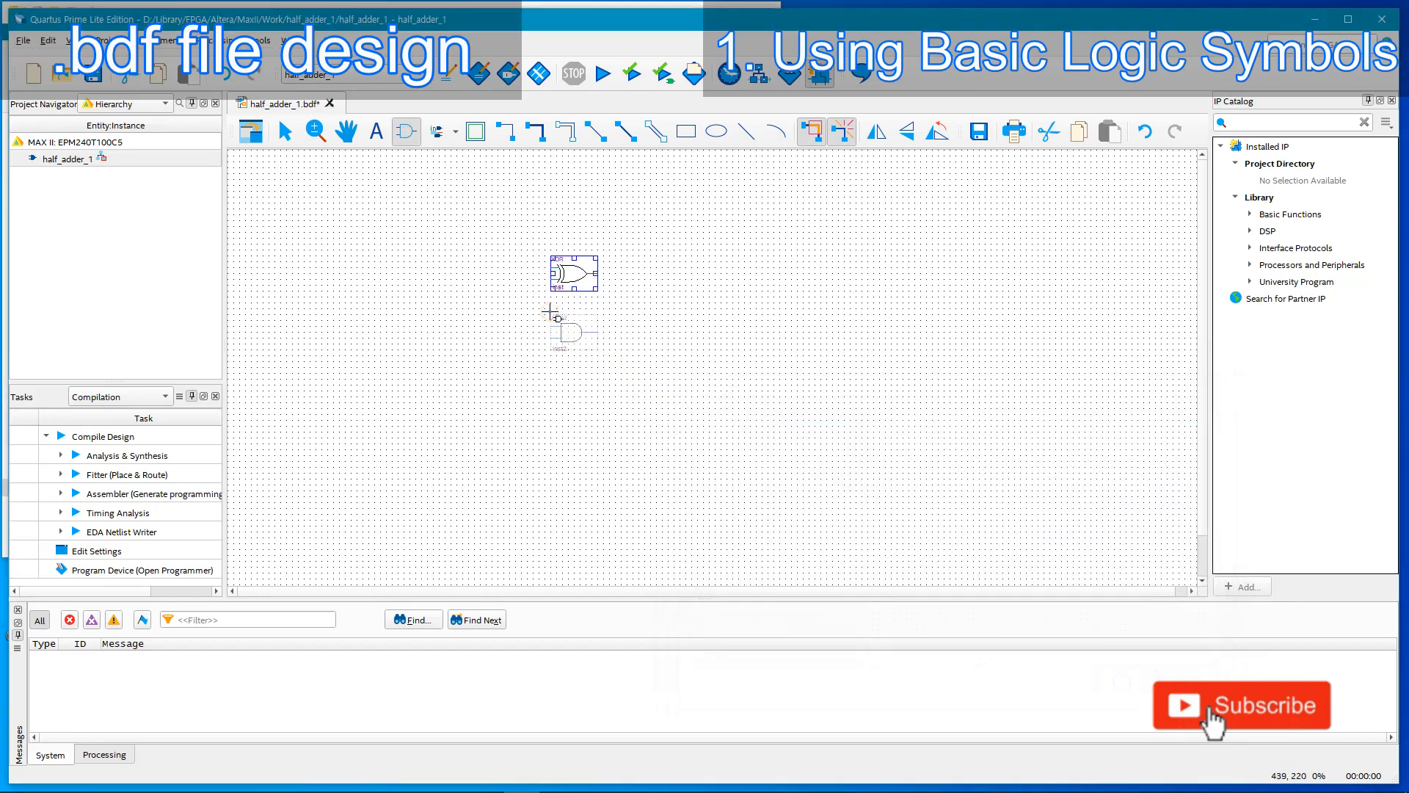
{"action": "left_click", "coordinate": [551, 314]}
{"action": "left_click", "coordinate": [297, 147]}
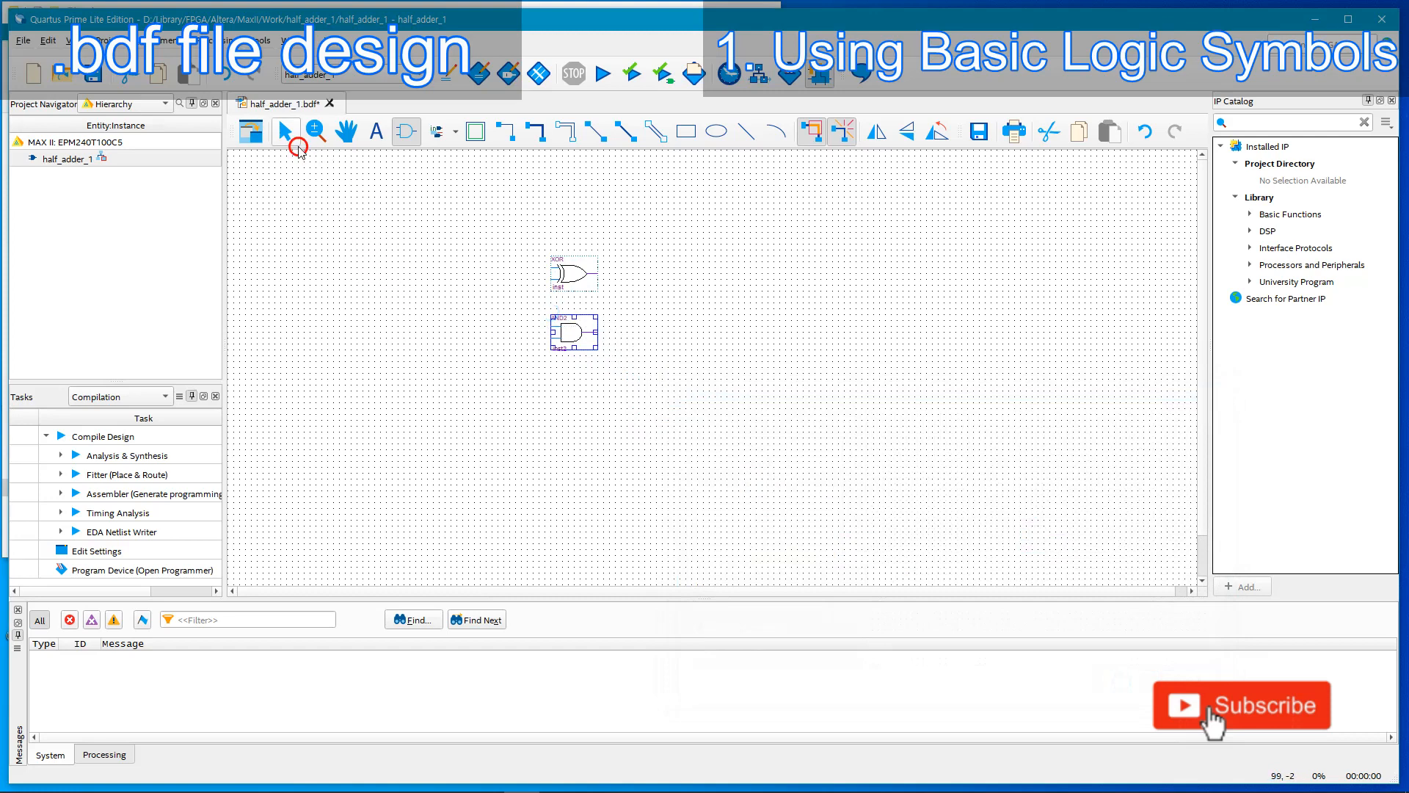
{"action": "left_click", "coordinate": [409, 233]}
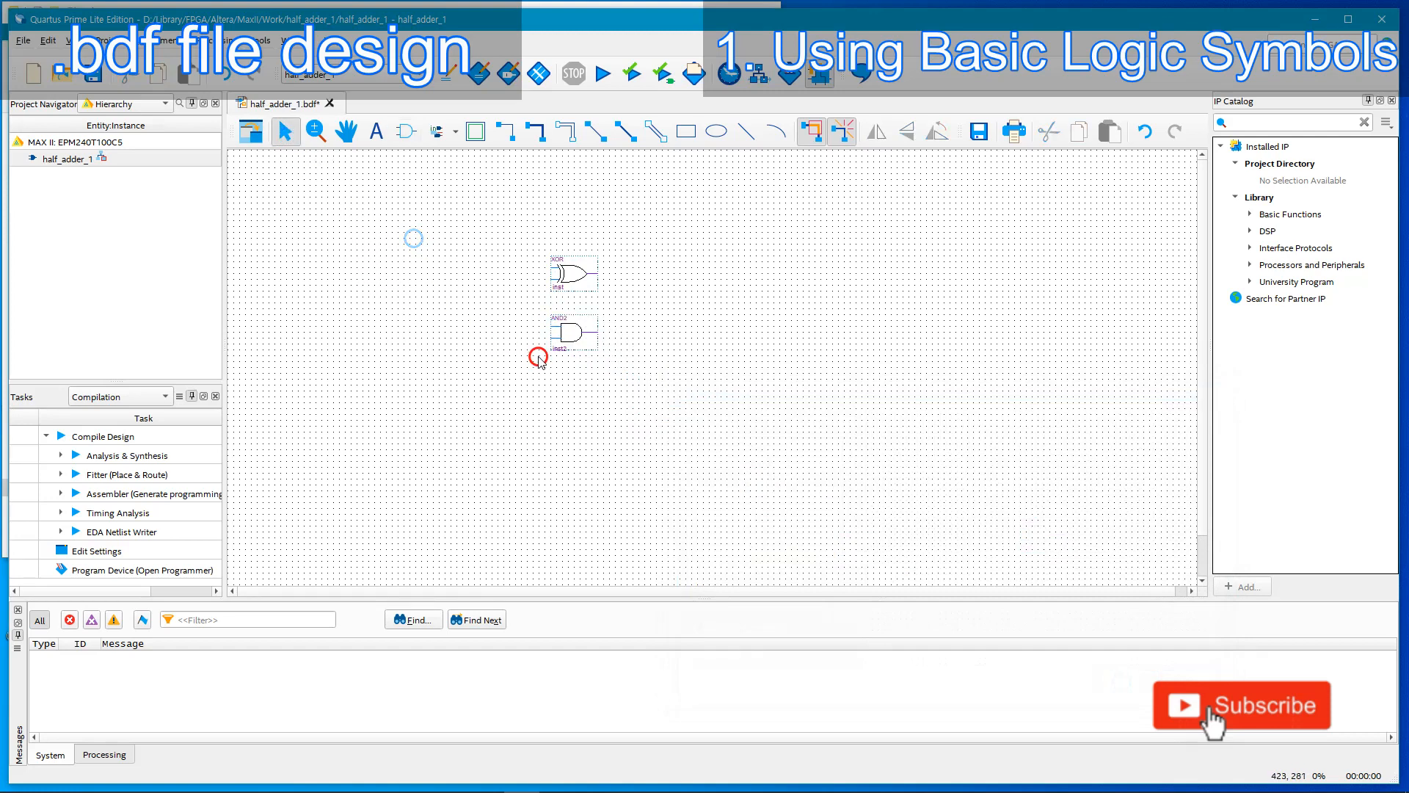
Wire the XOR gate's upper and lower inputs to the corresponding inputs of the AND gate with orthogonal node lines.
{"action": "left_click", "coordinate": [512, 133]}
{"action": "left_click_drag", "start_coordinate": [550, 266], "coordinate": [550, 325]}
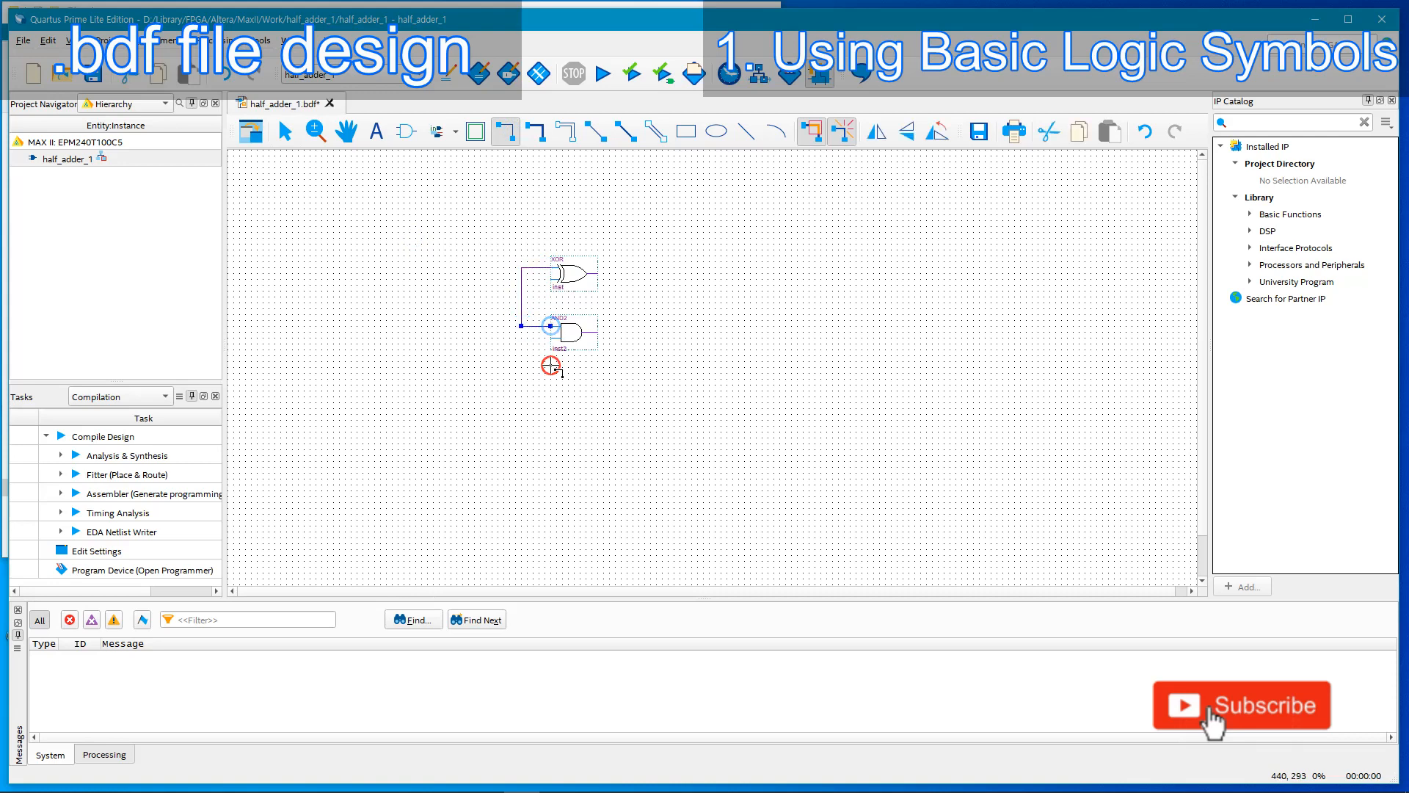
{"action": "mouse_move", "coordinate": [536, 278]}
{"action": "left_mouse_down"}
{"action": "mouse_move", "coordinate": [493, 277]}
{"action": "mouse_move", "coordinate": [493, 339]}
{"action": "left_mouse_up"}
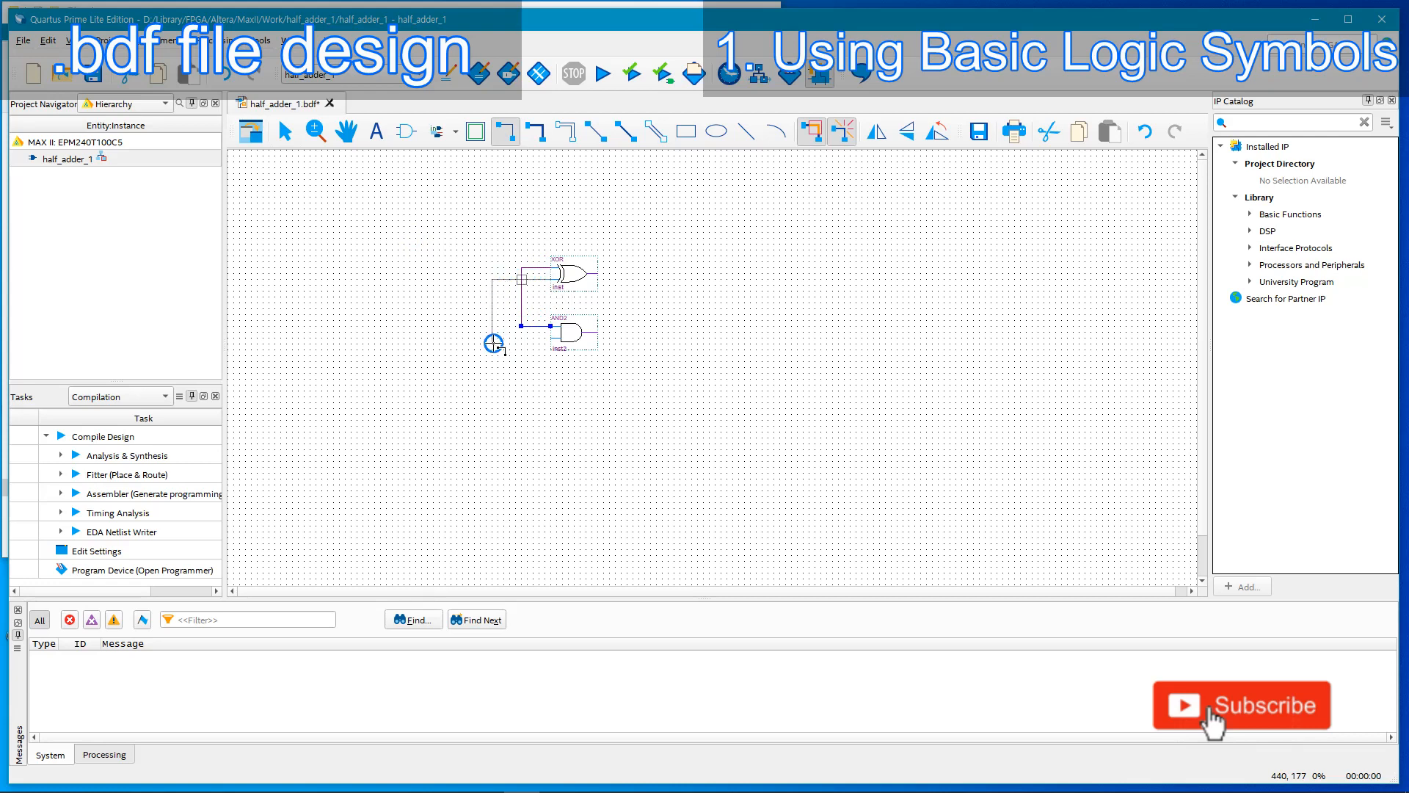
{"action": "left_click_drag", "start_coordinate": [495, 338], "coordinate": [550, 337]}
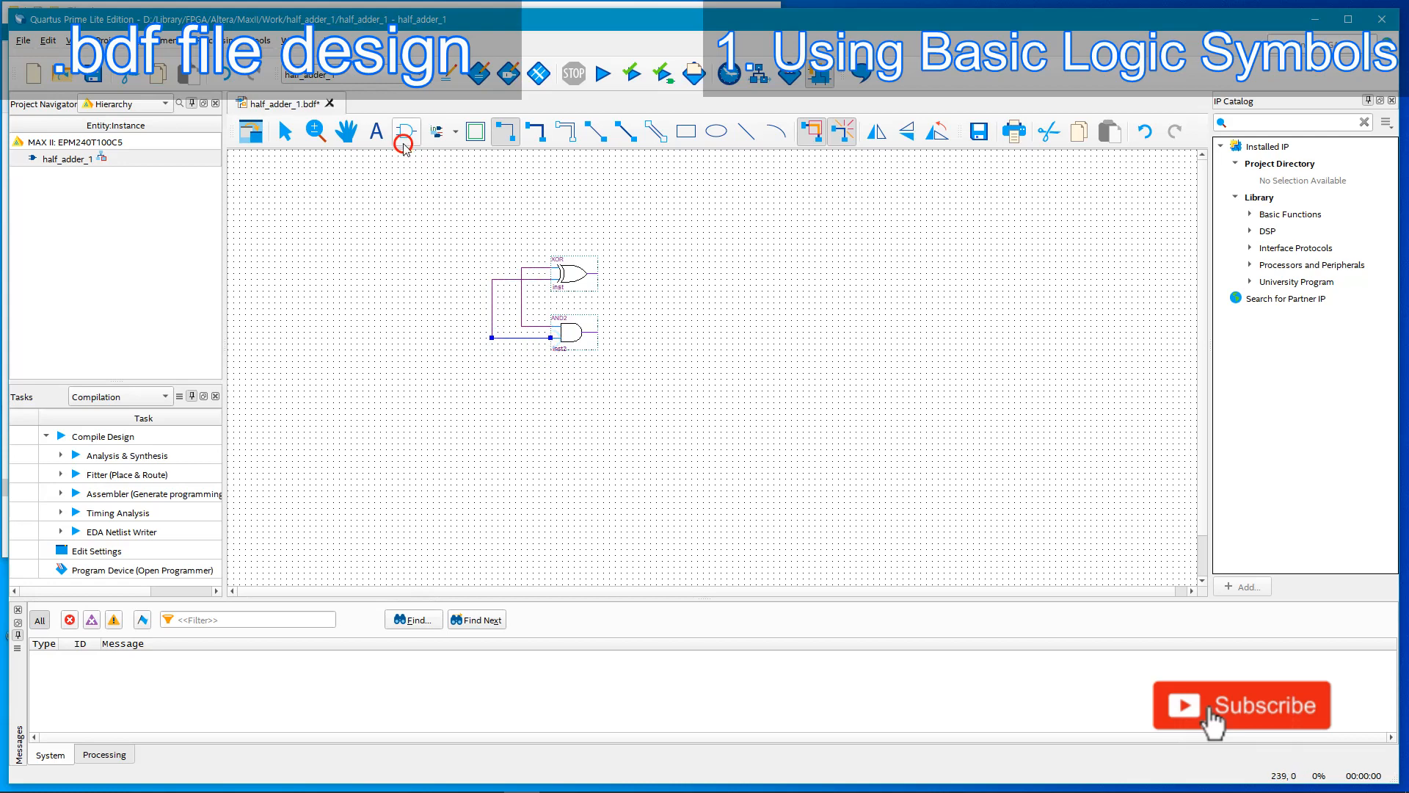
Place two input pins, one above the other, to the left of the XOR gate, level with its inputs.
{"action": "left_click", "coordinate": [455, 132]}
{"action": "left_click", "coordinate": [455, 158]}
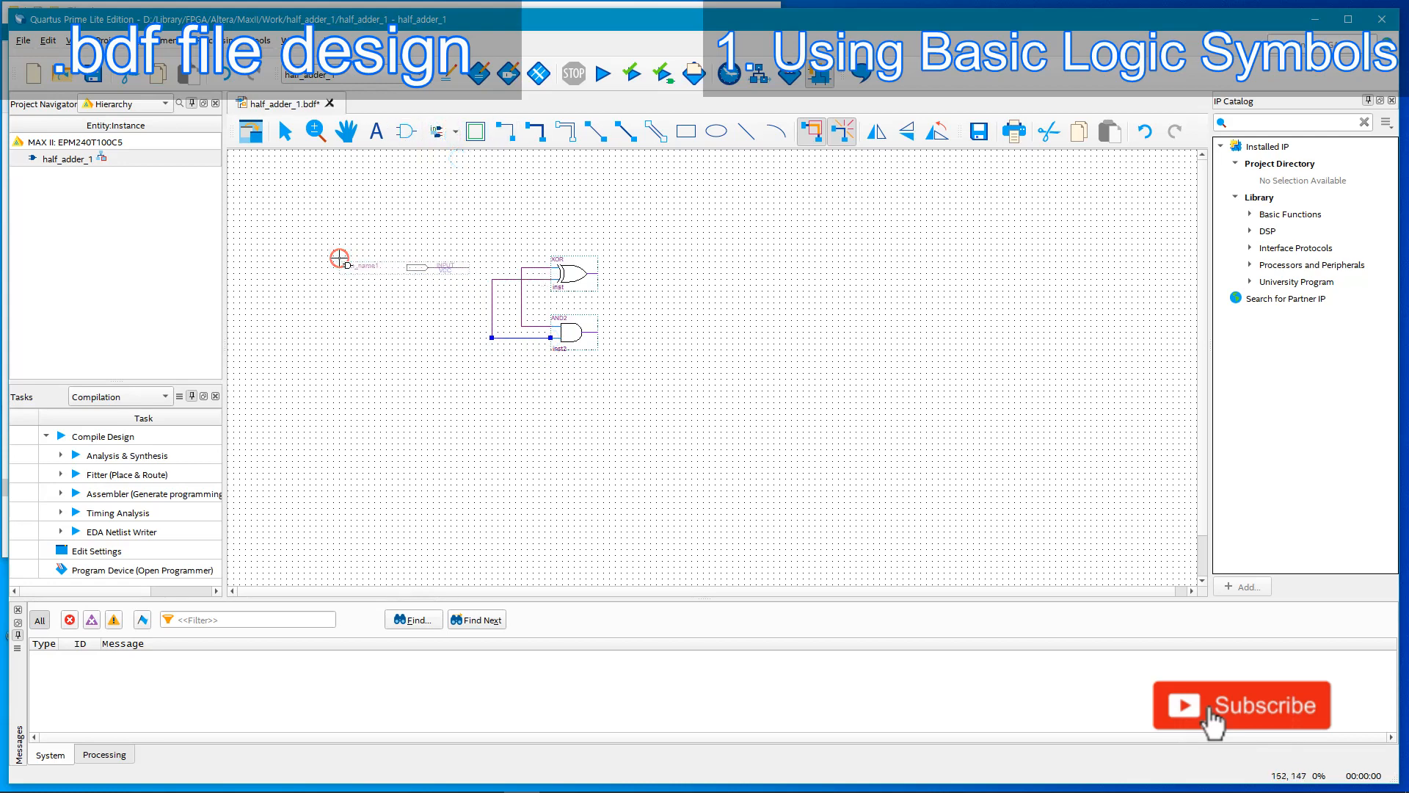
{"action": "left_click", "coordinate": [340, 268]}
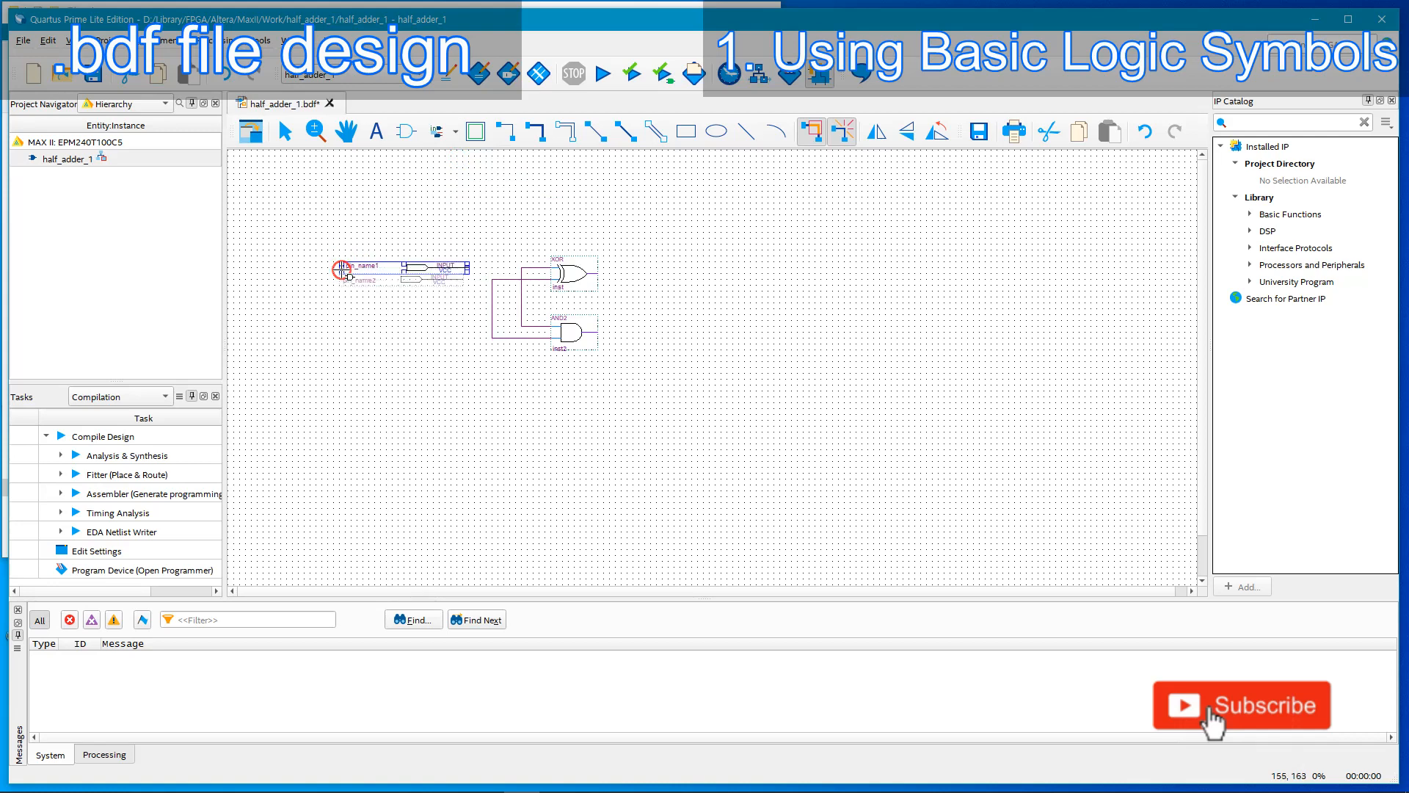
{"action": "left_click", "coordinate": [345, 279]}
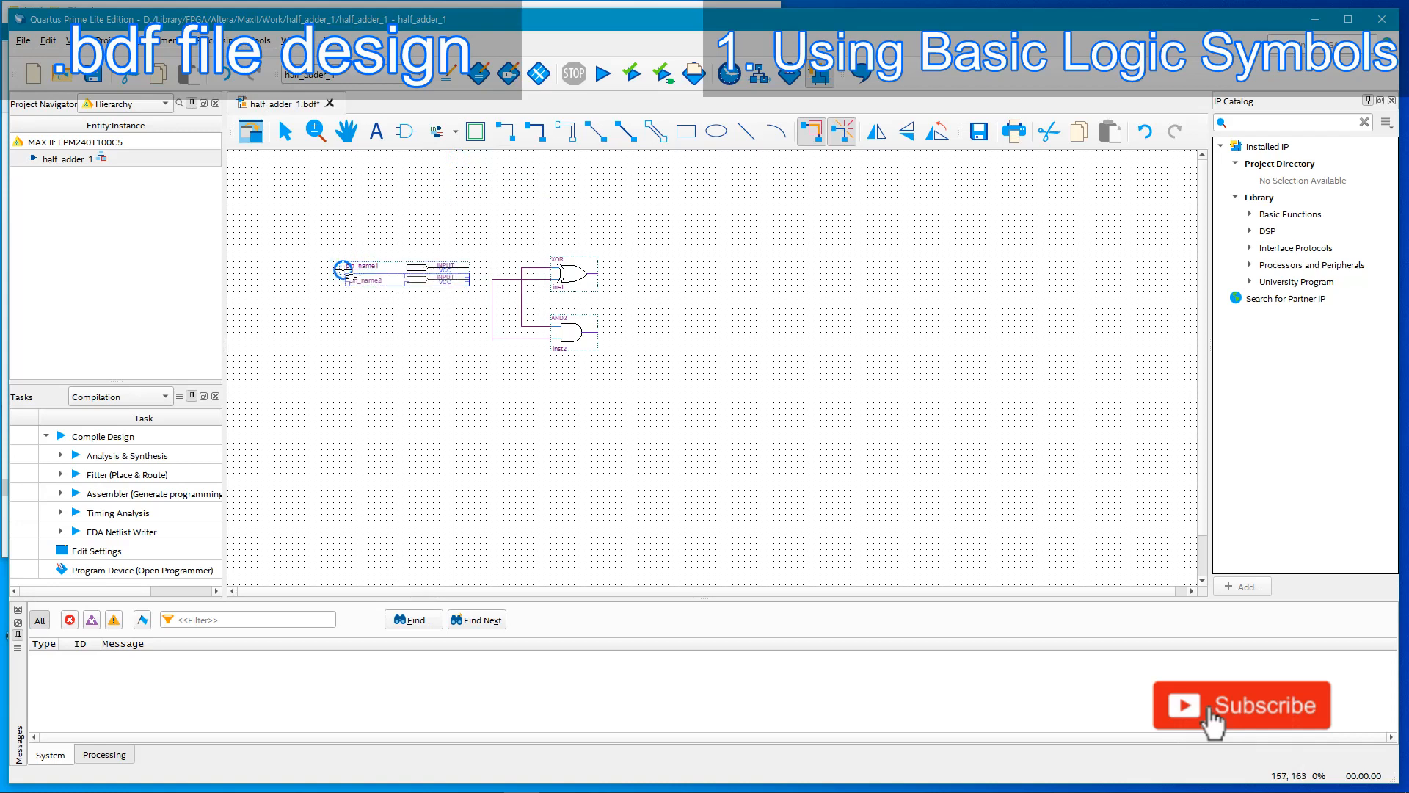
Place two output pins, one to the right of the XOR gate and one to the right of the AND gate.
{"action": "left_click", "coordinate": [461, 137]}
{"action": "left_click", "coordinate": [457, 177]}
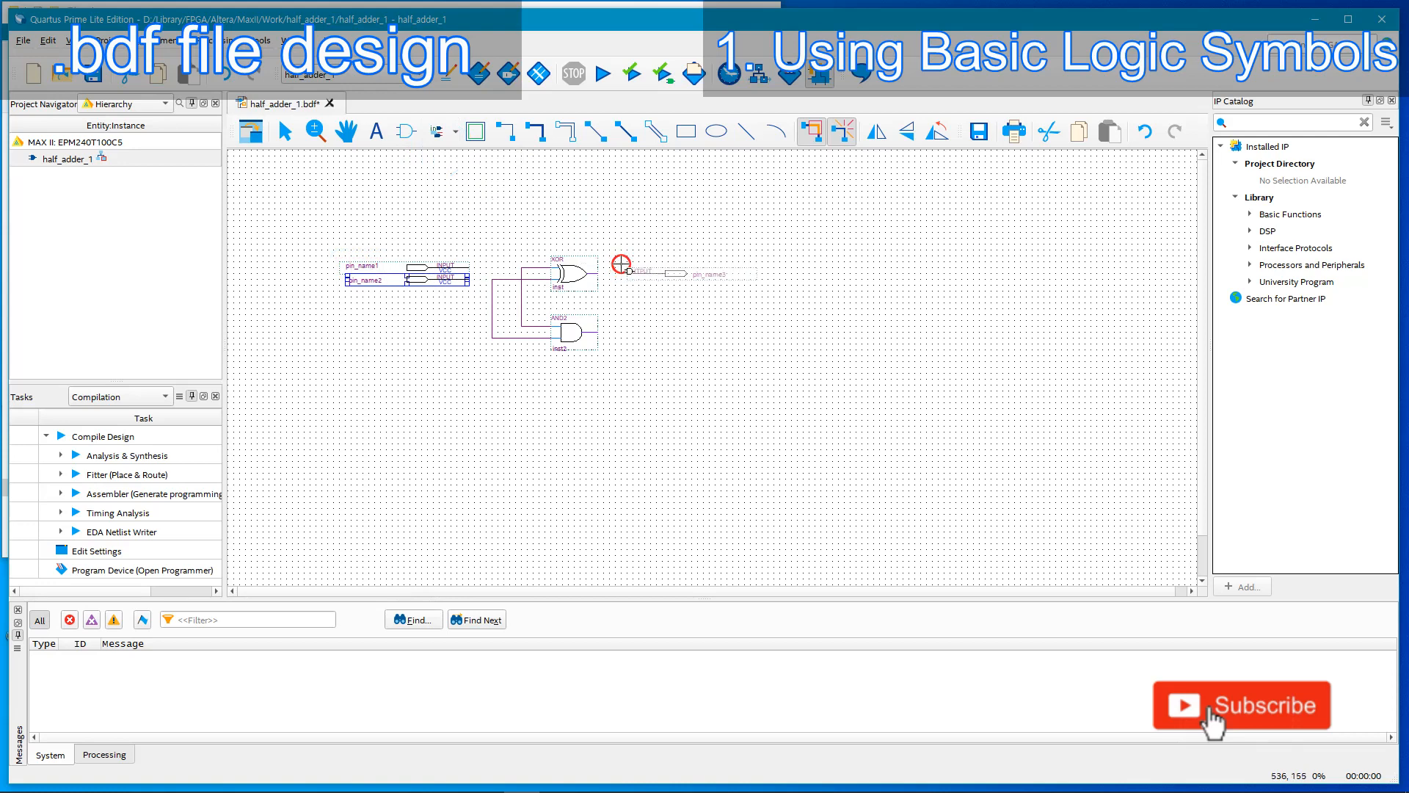
{"action": "left_click", "coordinate": [621, 264]}
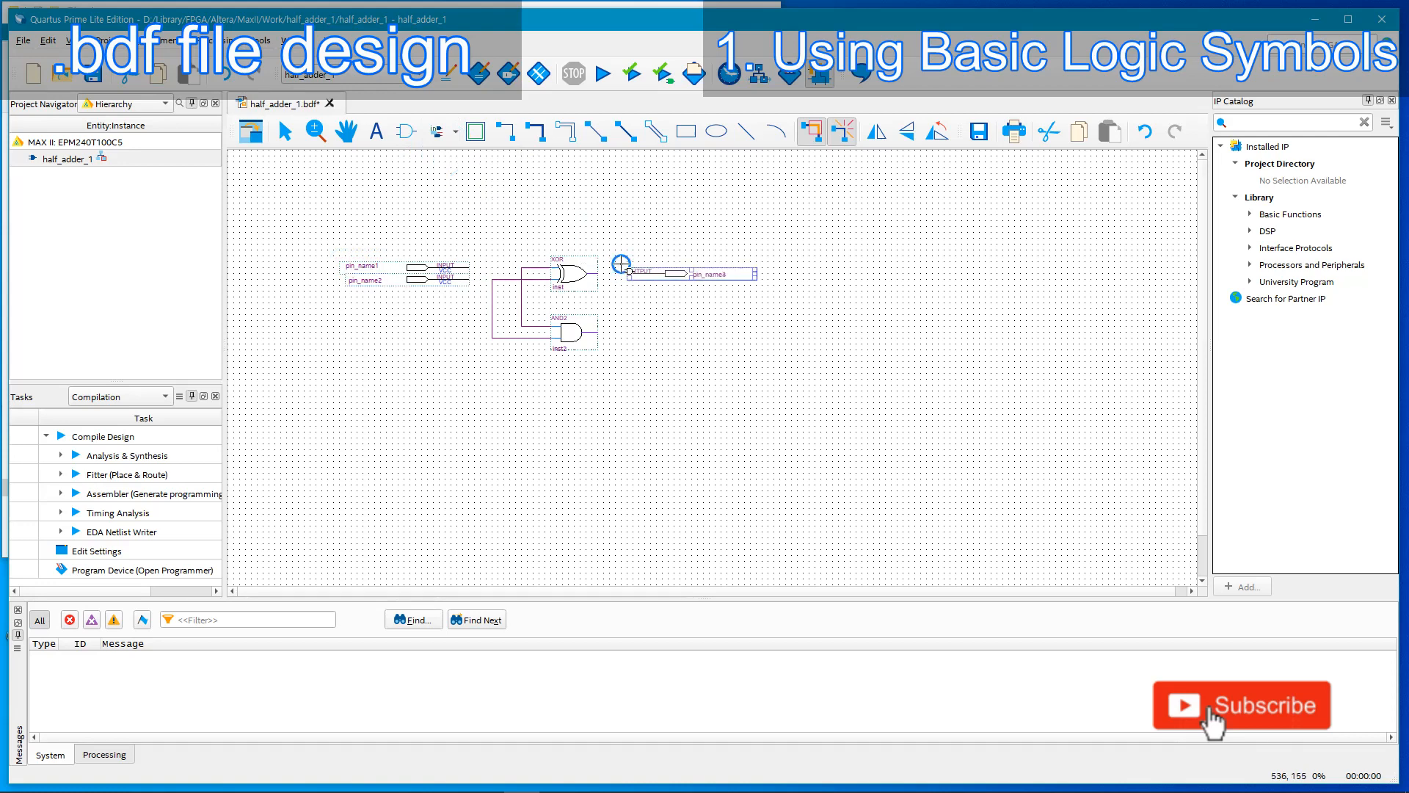
{"action": "left_click", "coordinate": [621, 324]}
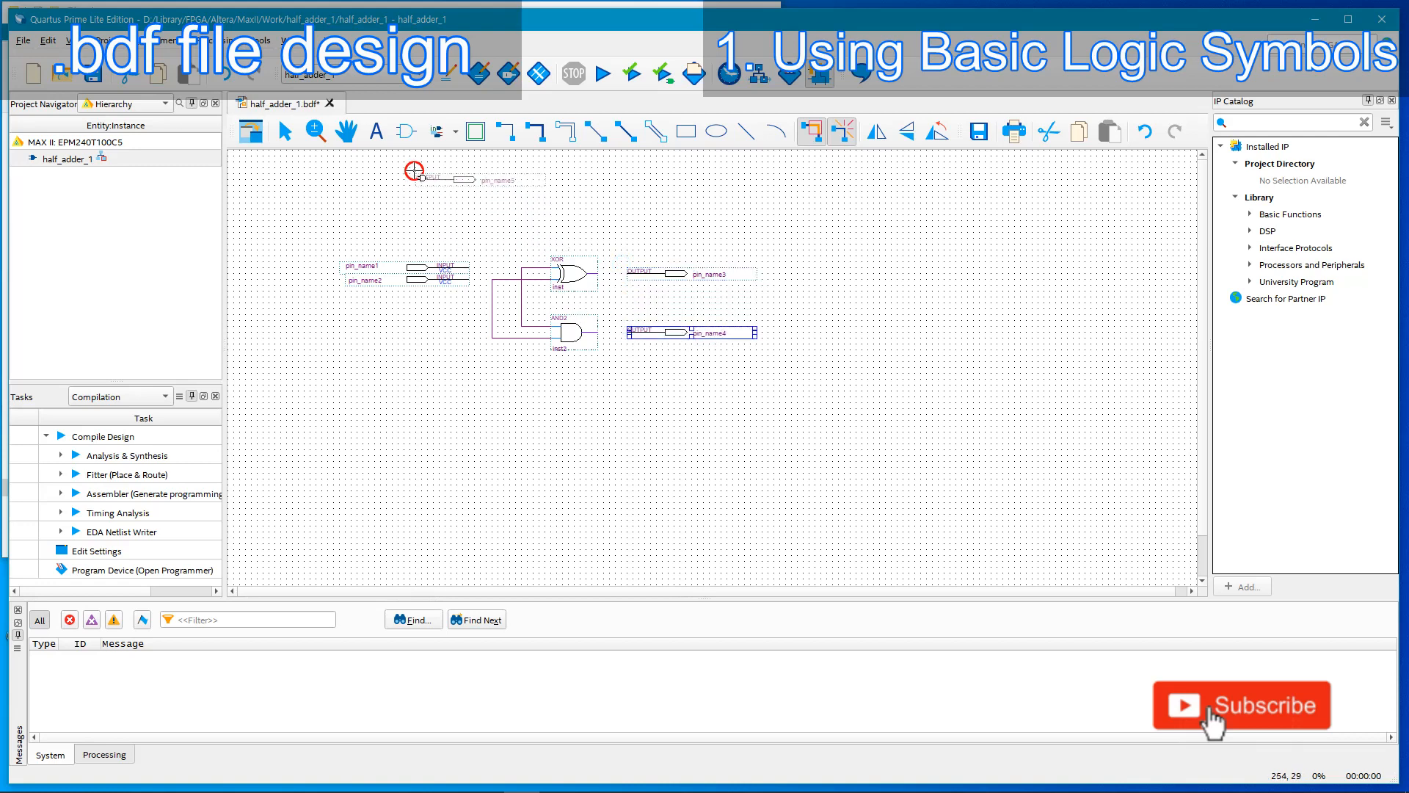
Wire the input pins to the XOR gate's input lines and each gate's output to its output pin, and save the schematic.
{"action": "left_click", "coordinate": [505, 131]}
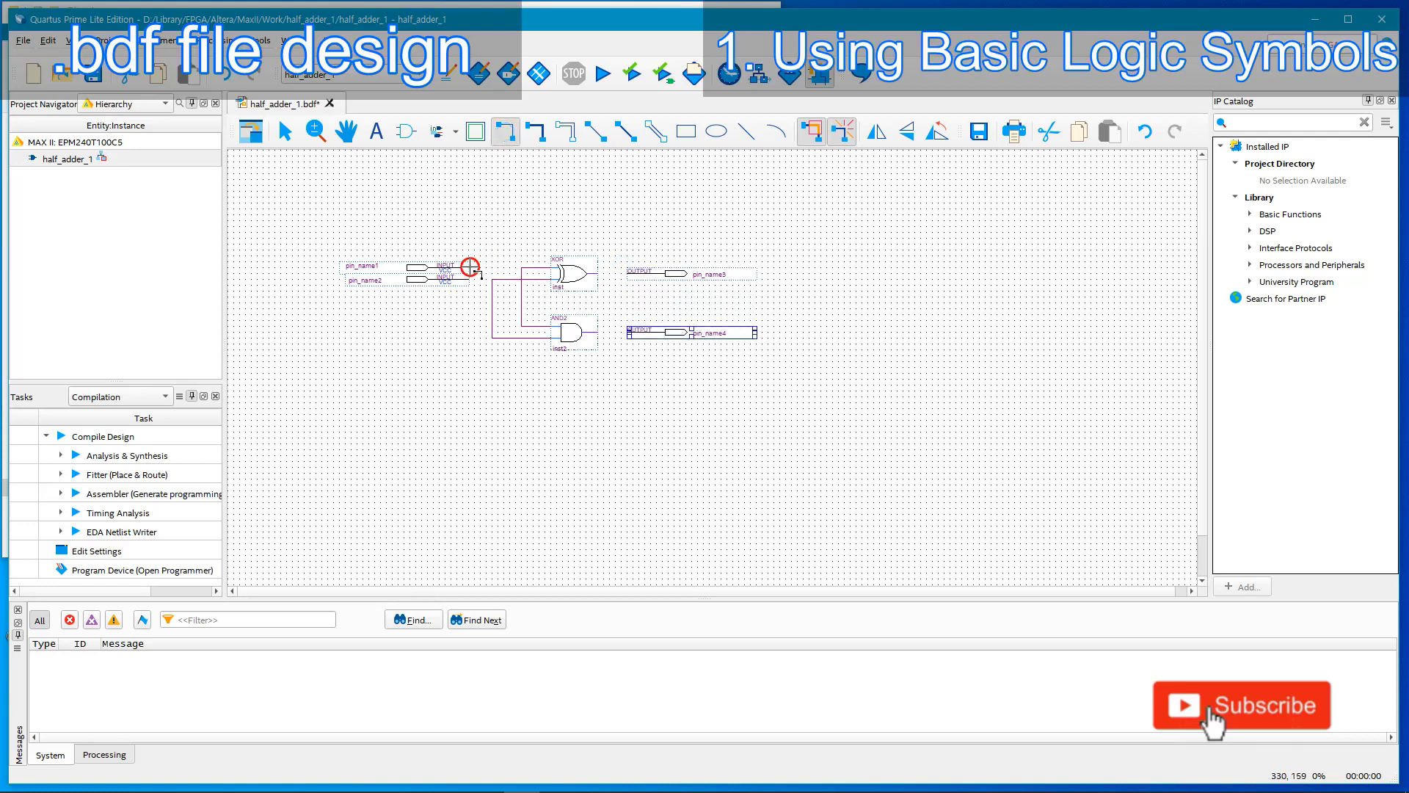
{"action": "mouse_move", "coordinate": [470, 267]}
{"action": "left_mouse_down"}
{"action": "mouse_move", "coordinate": [521, 267]}
{"action": "mouse_move", "coordinate": [491, 279]}
{"action": "left_mouse_up"}
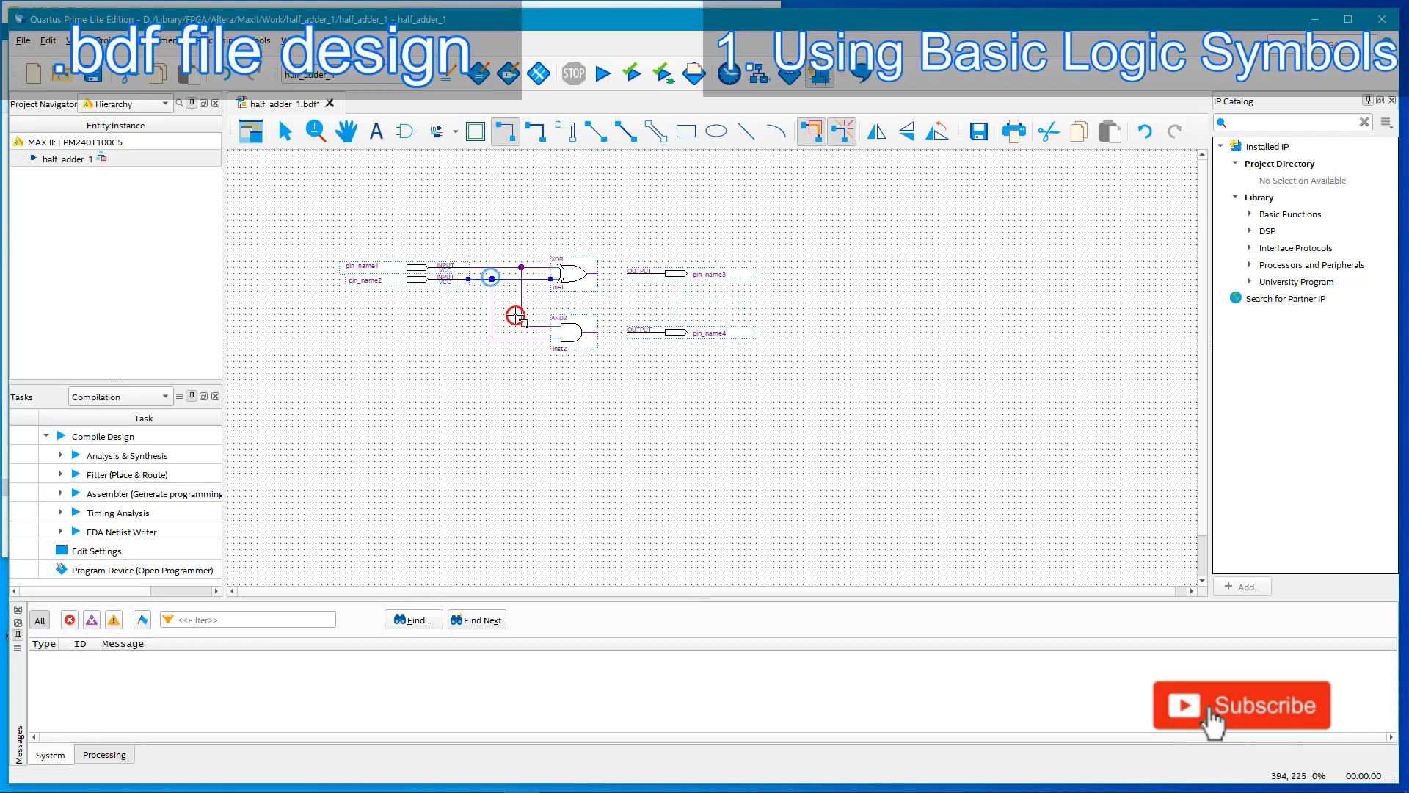
{"action": "left_click_drag", "start_coordinate": [596, 273], "coordinate": [626, 272]}
{"action": "left_click_drag", "start_coordinate": [627, 332], "coordinate": [627, 332]}
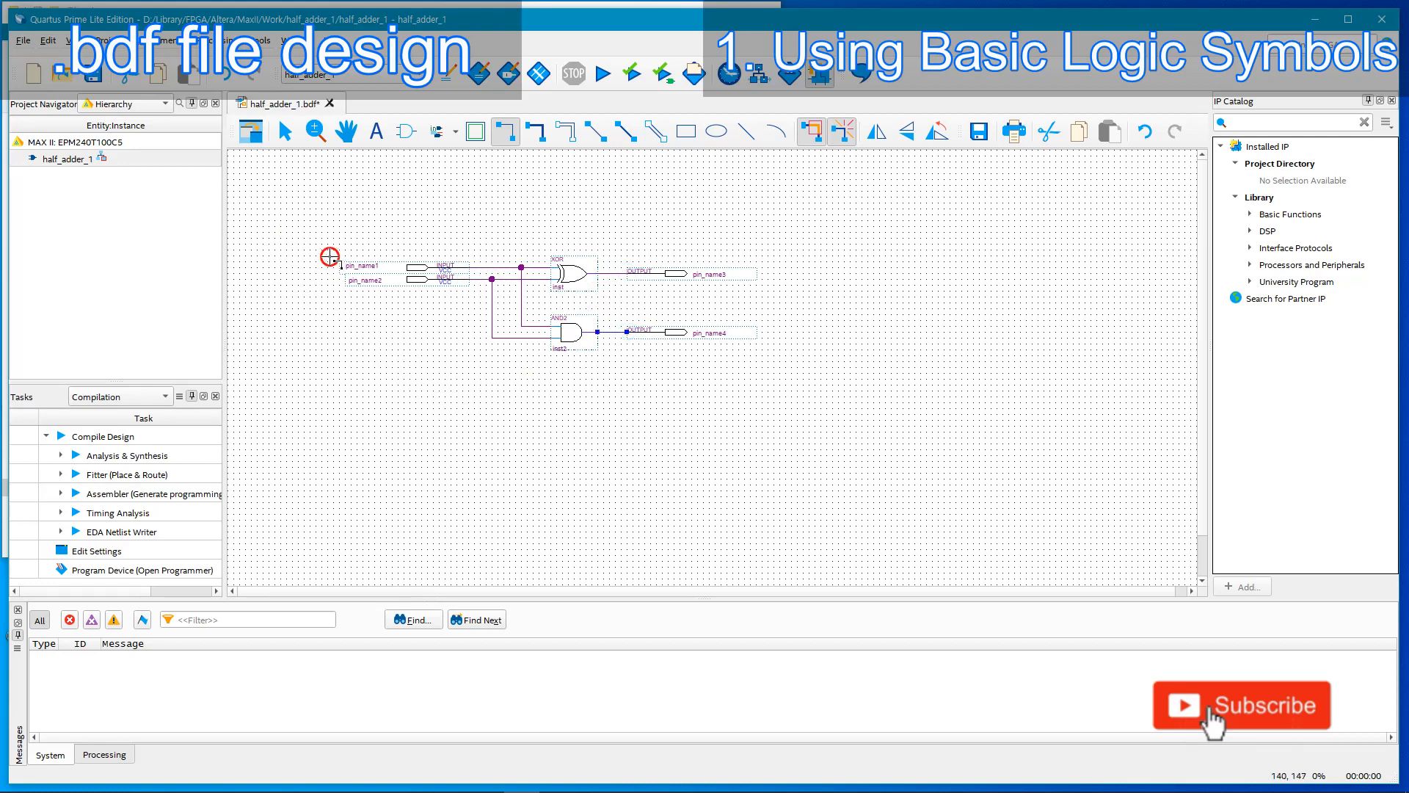
{"action": "left_click", "coordinate": [92, 73]}
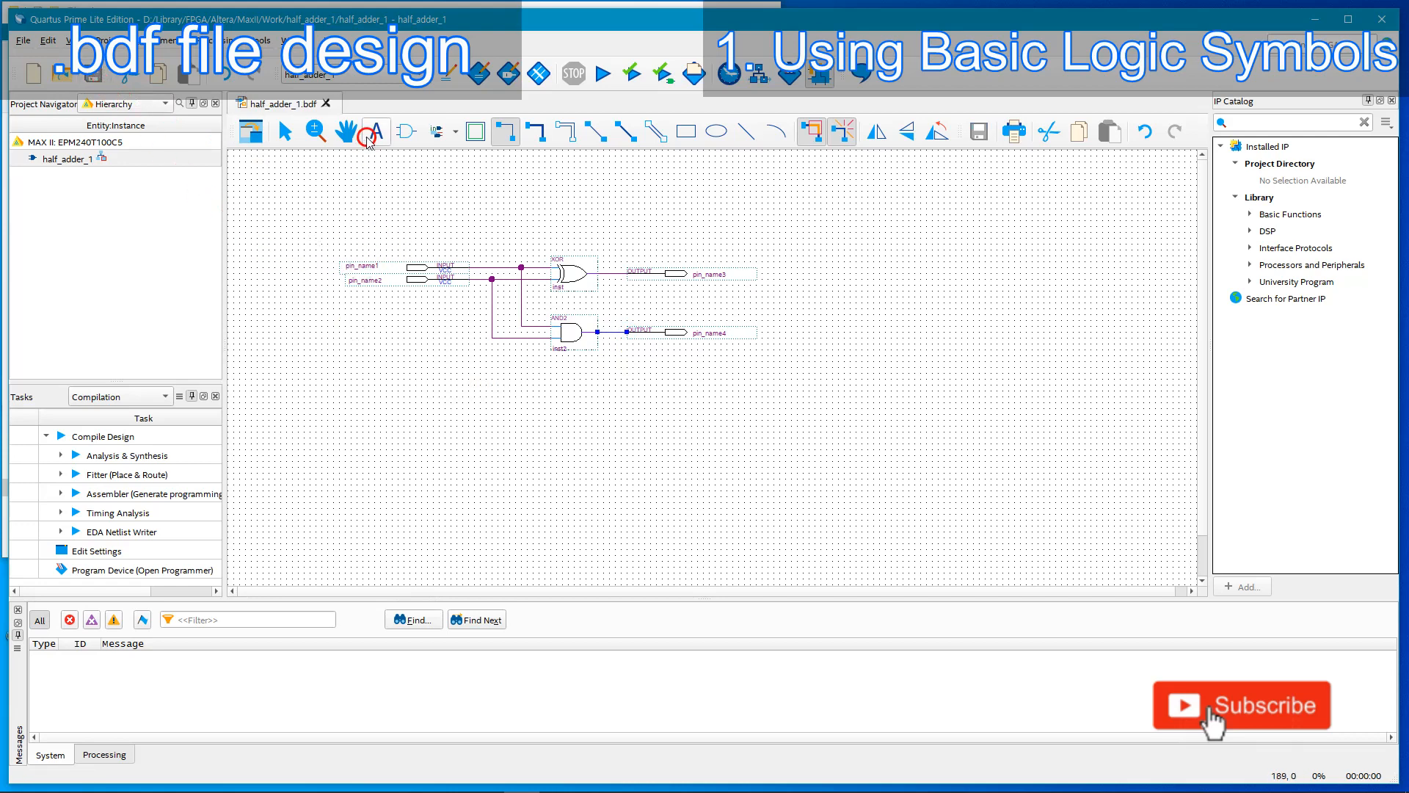
Rename the upper input pin INA and the lower input pin INB.
{"action": "left_click", "coordinate": [284, 133]}
{"action": "double_click", "coordinate": [368, 268]}
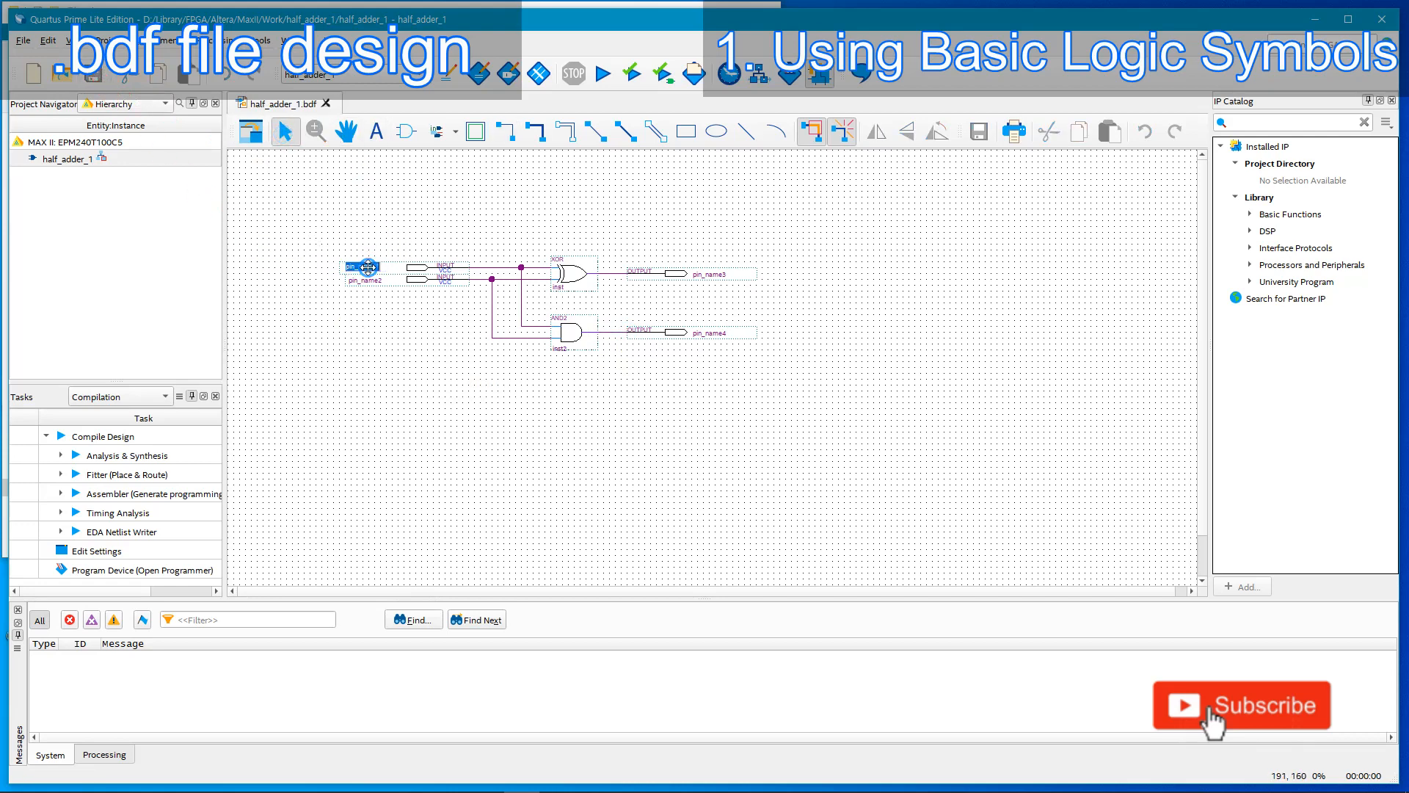
{"action": "left_click", "coordinate": [435, 421]}
{"action": "key", "text": "Tab"}
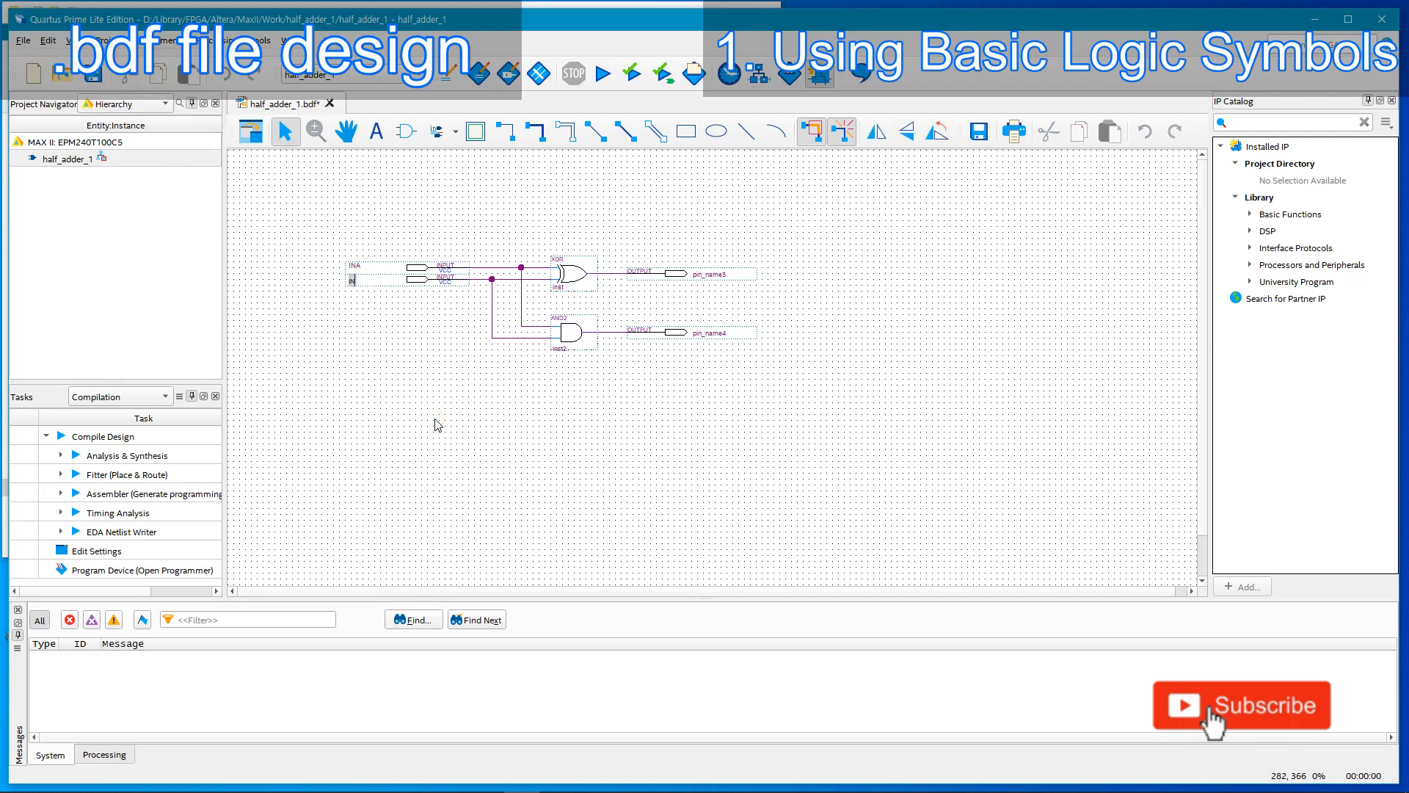
{"action": "key", "text": "Return"}
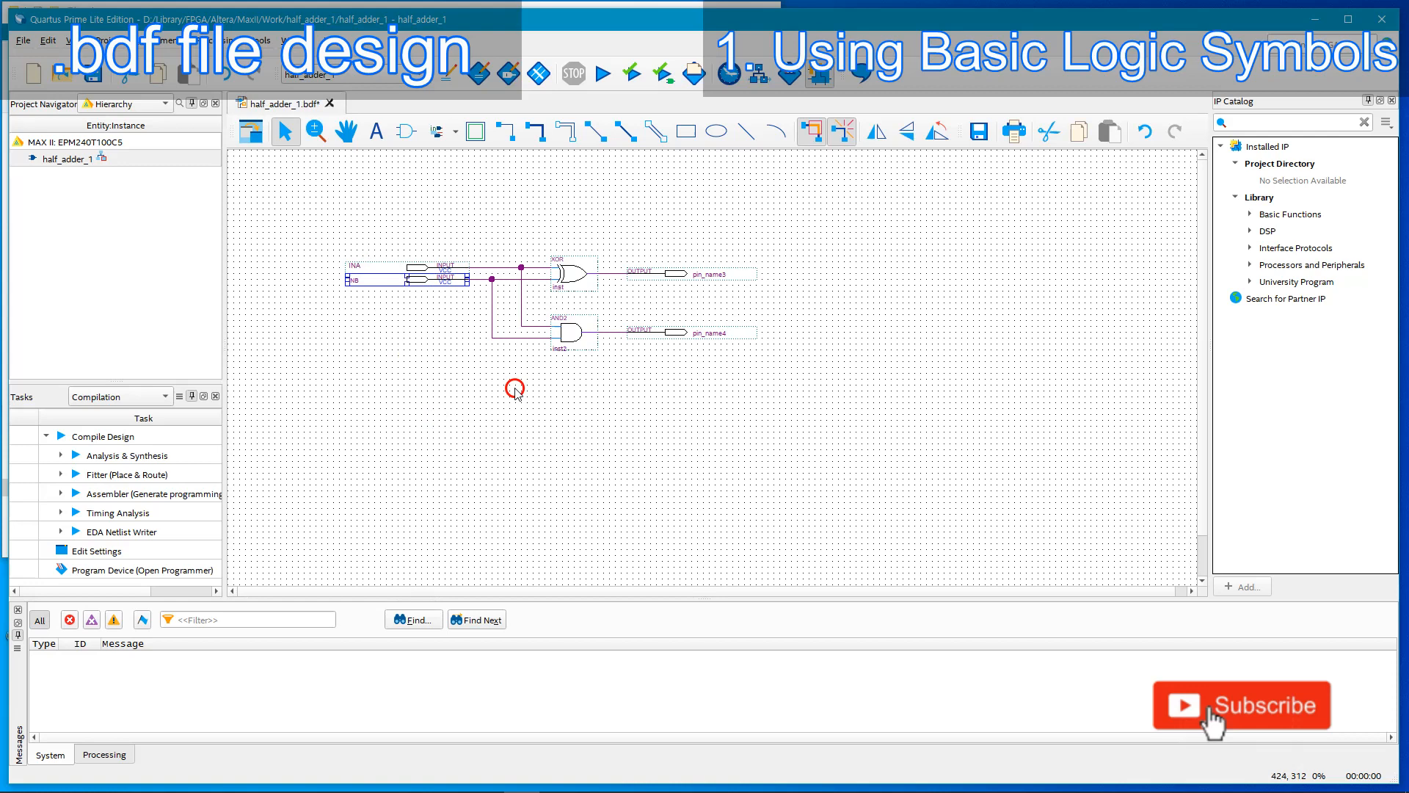
Rename the XOR output pin SUM and the AND output pin CARRY, and save the schematic.
{"action": "double_click", "coordinate": [707, 274]}
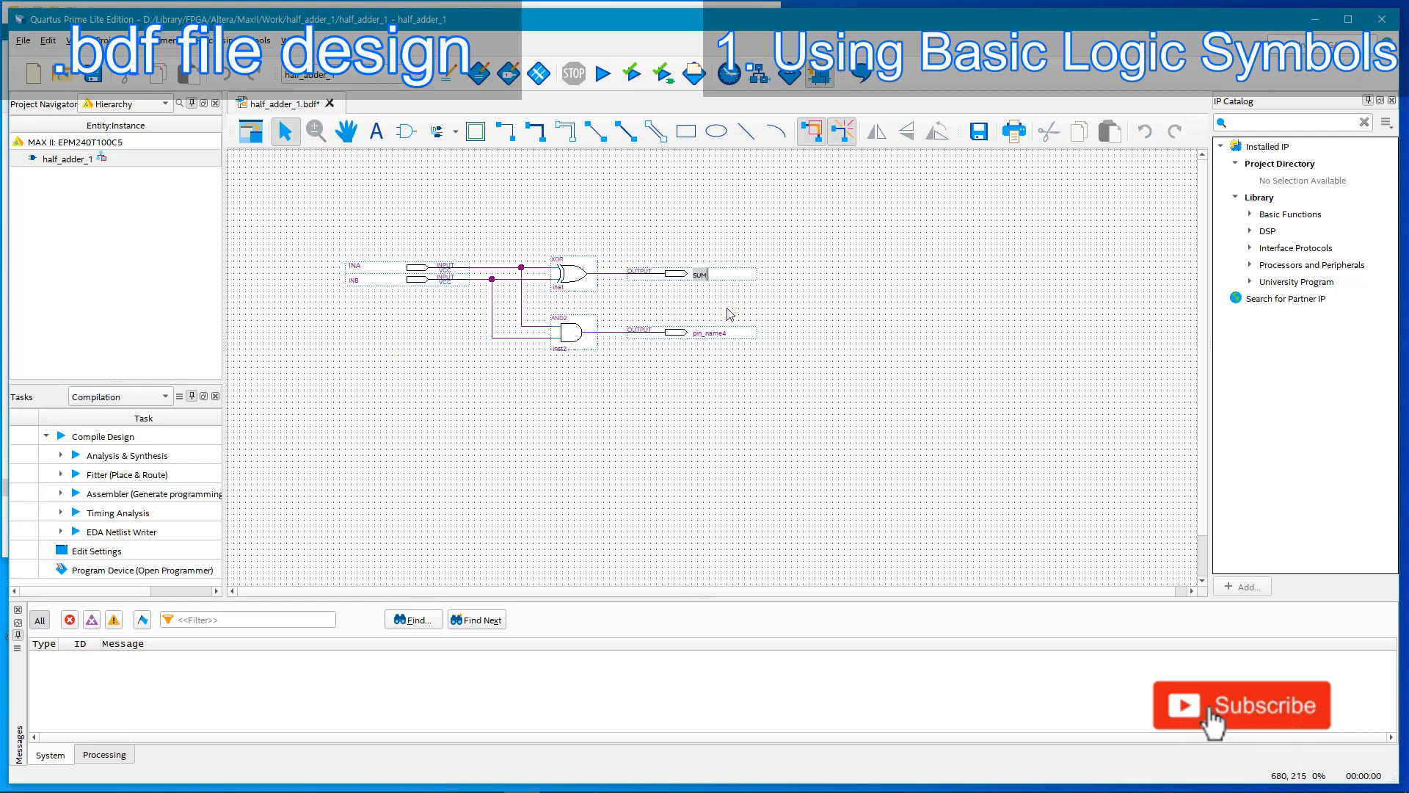
{"action": "key", "text": "Tab"}
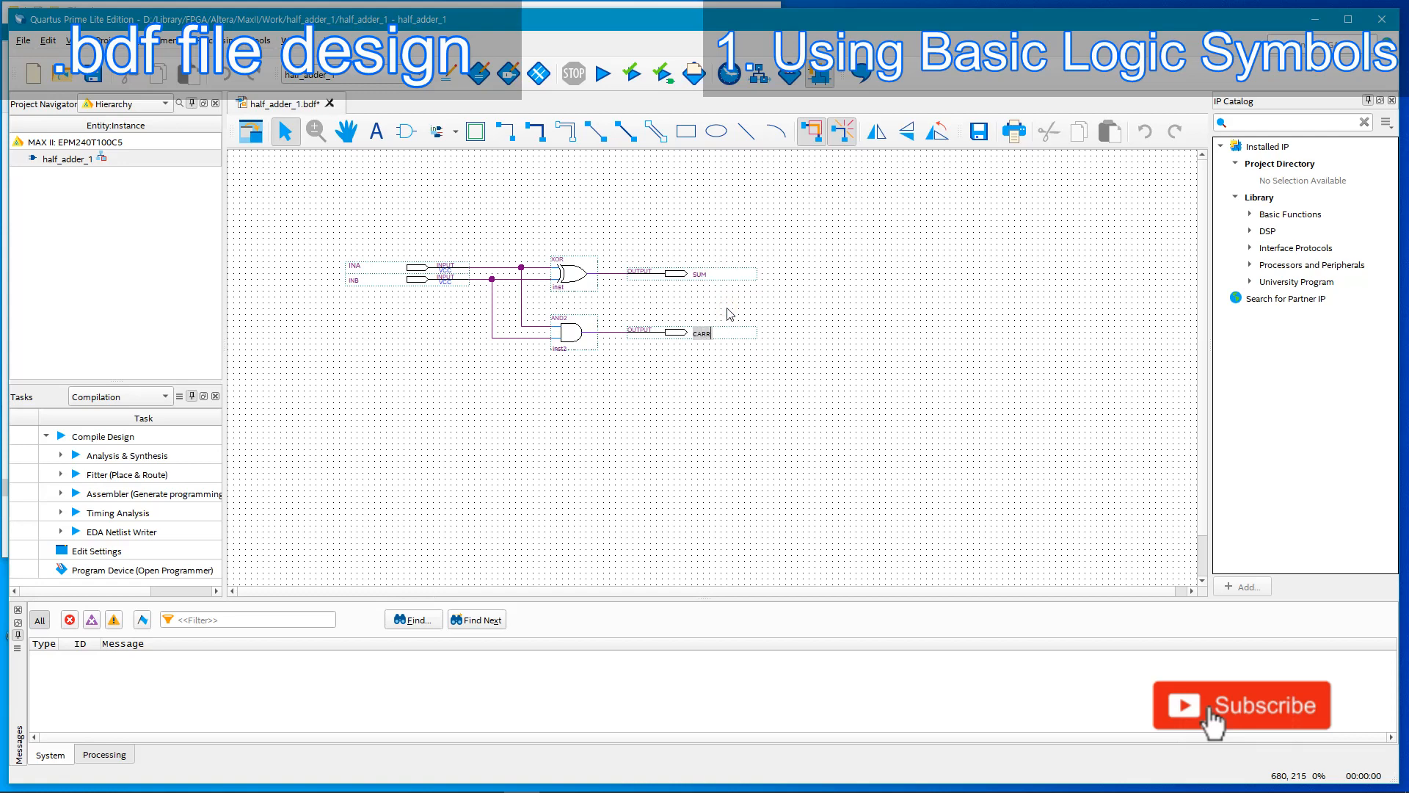
{"action": "type", "text": "CARRY"}
{"action": "key", "text": "Return"}
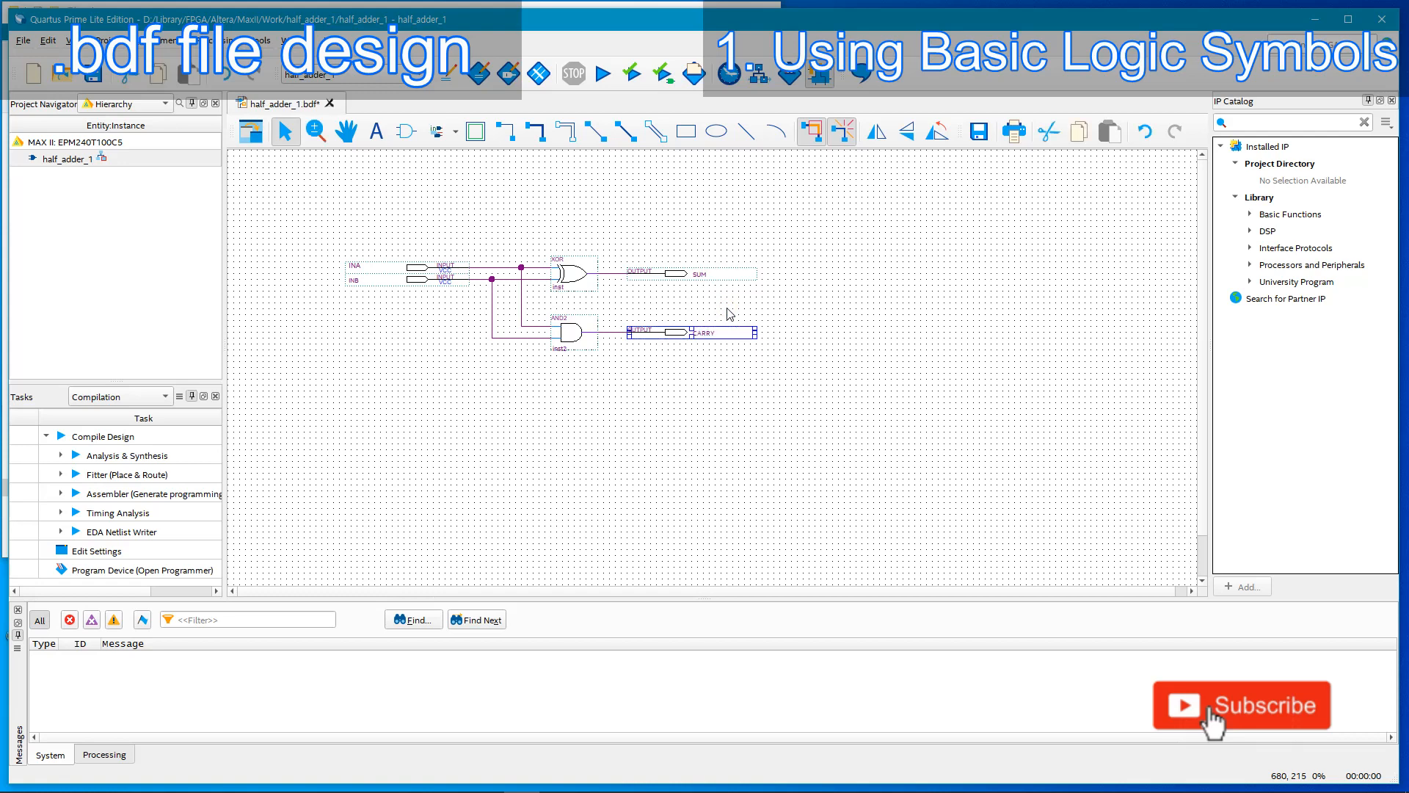
{"action": "left_click", "coordinate": [664, 367]}
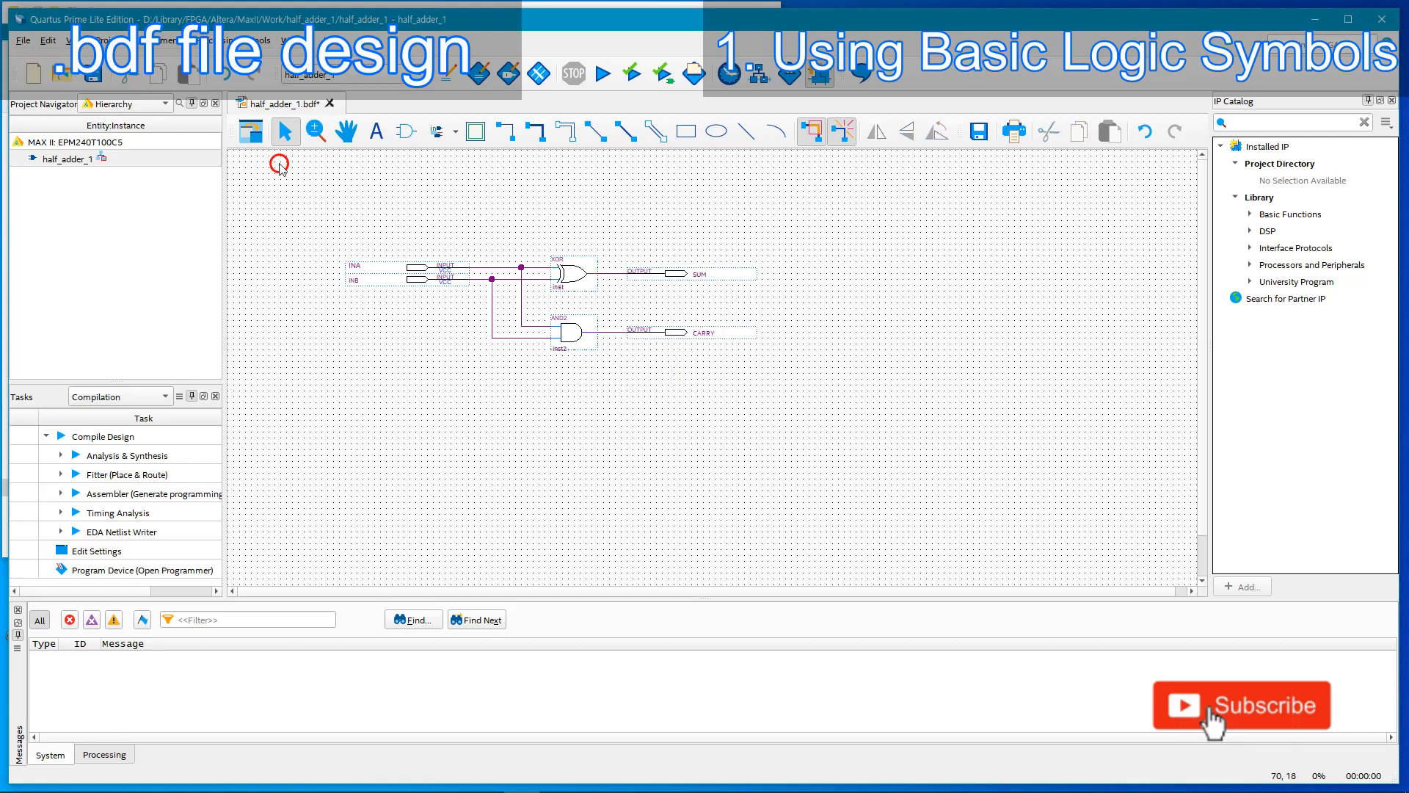
{"action": "left_click", "coordinate": [94, 73]}
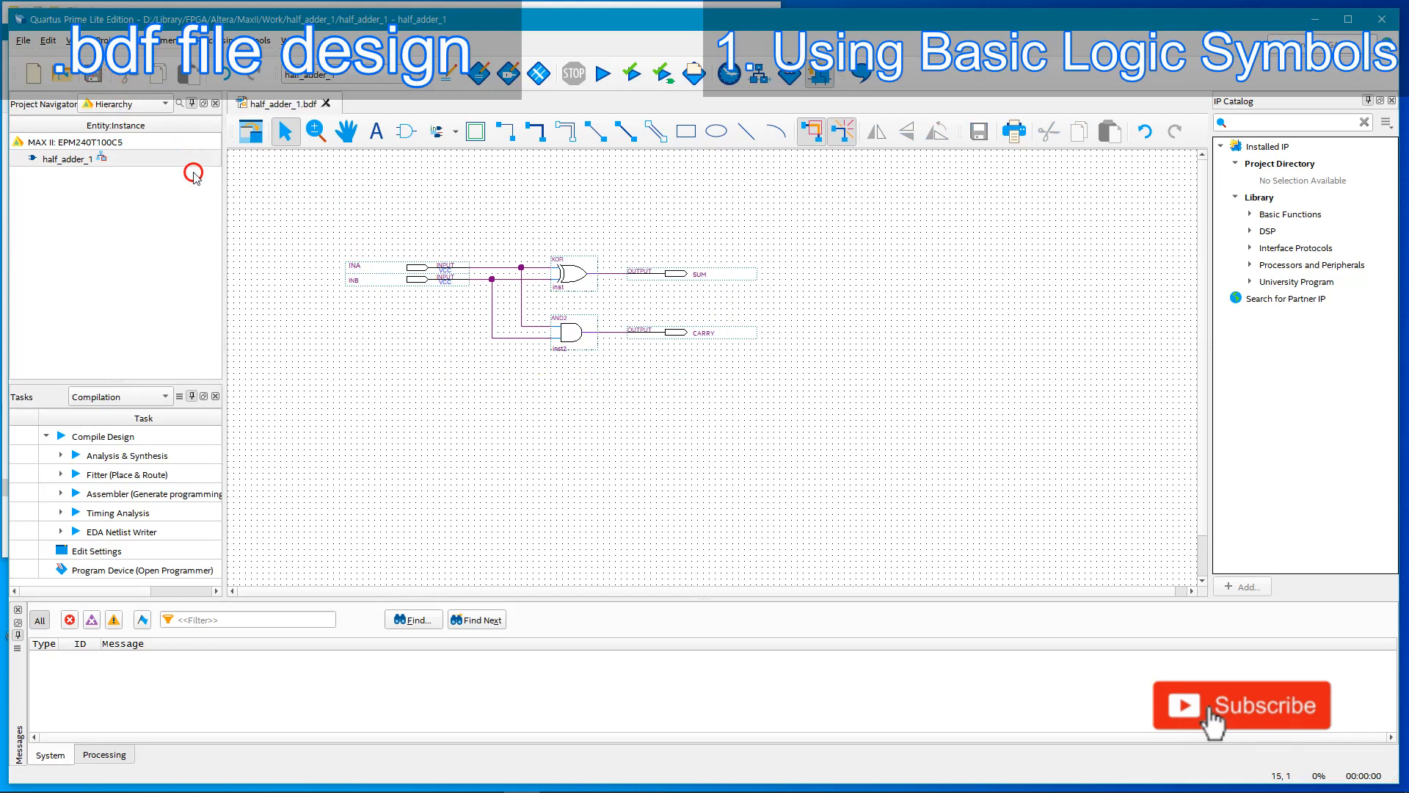
Check the Pin Planner's node list for the design's pins and close the planner.
{"action": "left_click", "coordinate": [159, 41]}
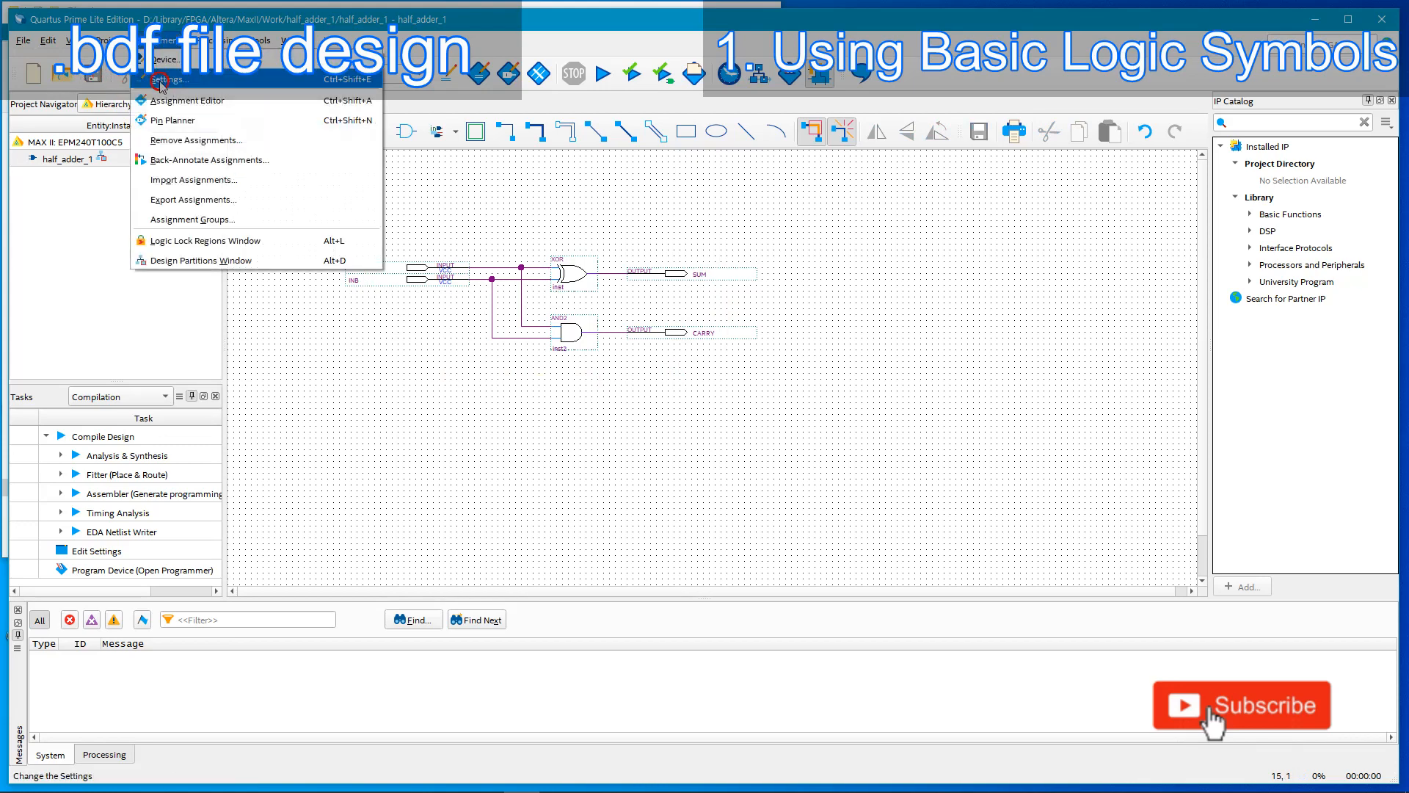
{"action": "left_click", "coordinate": [180, 121]}
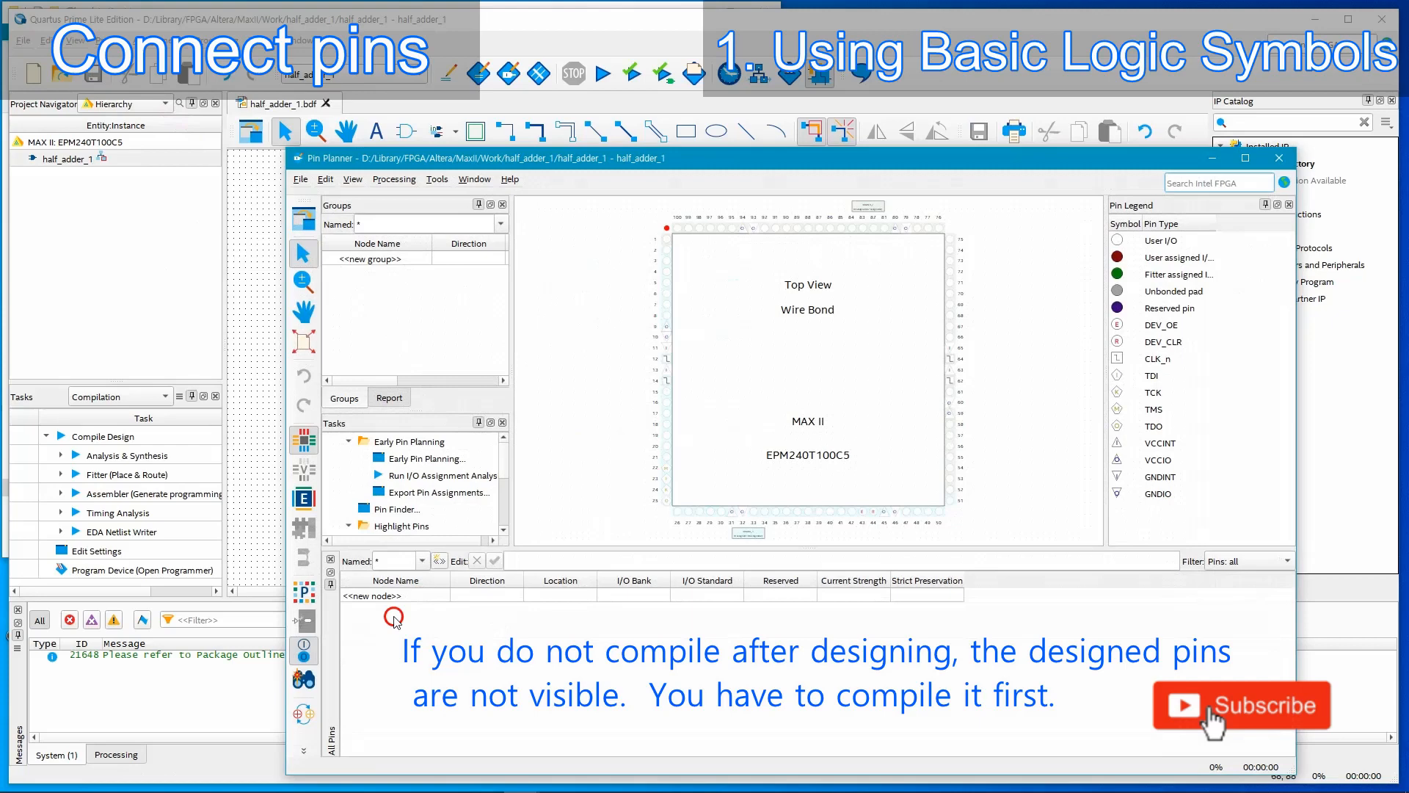
{"action": "left_click", "coordinate": [411, 596]}
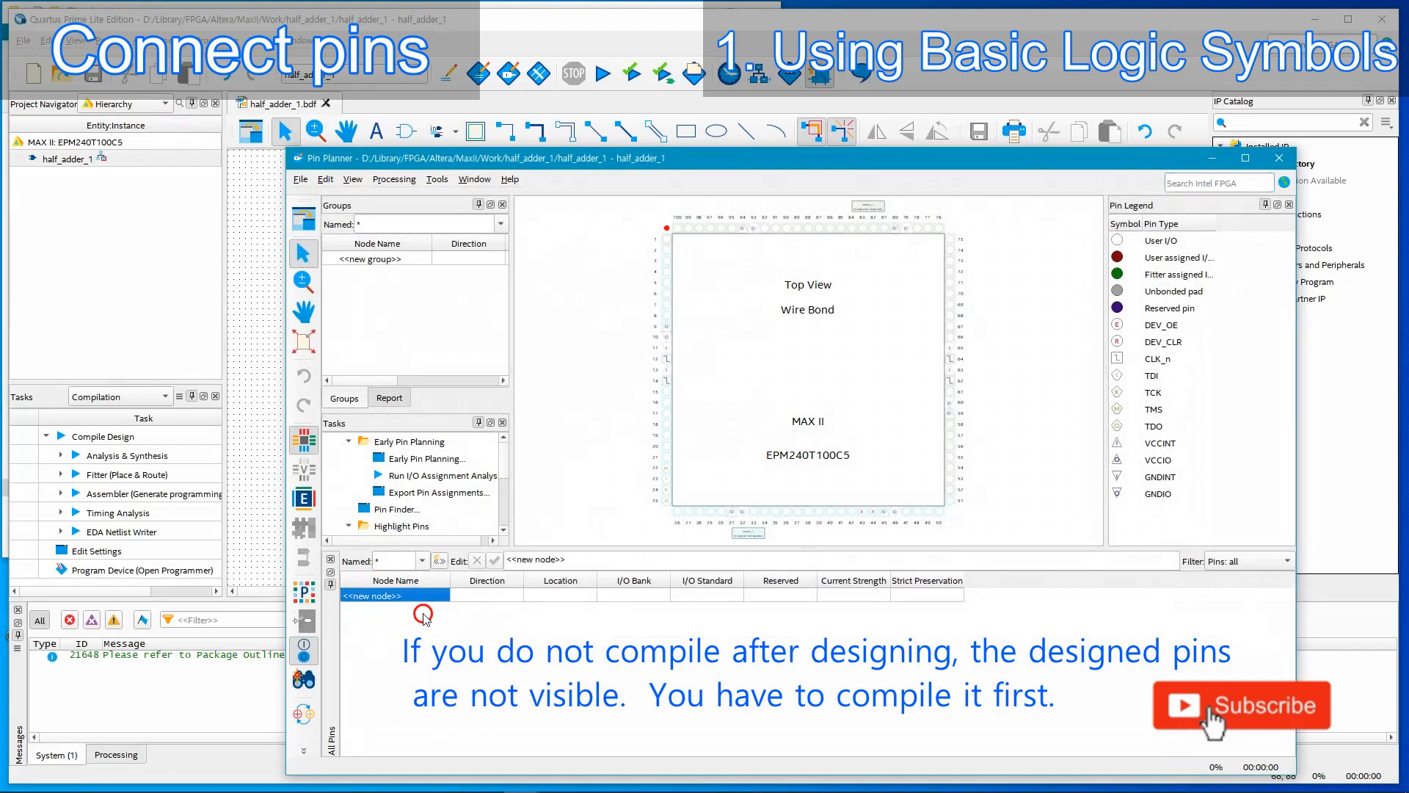
{"action": "left_click", "coordinate": [301, 179]}
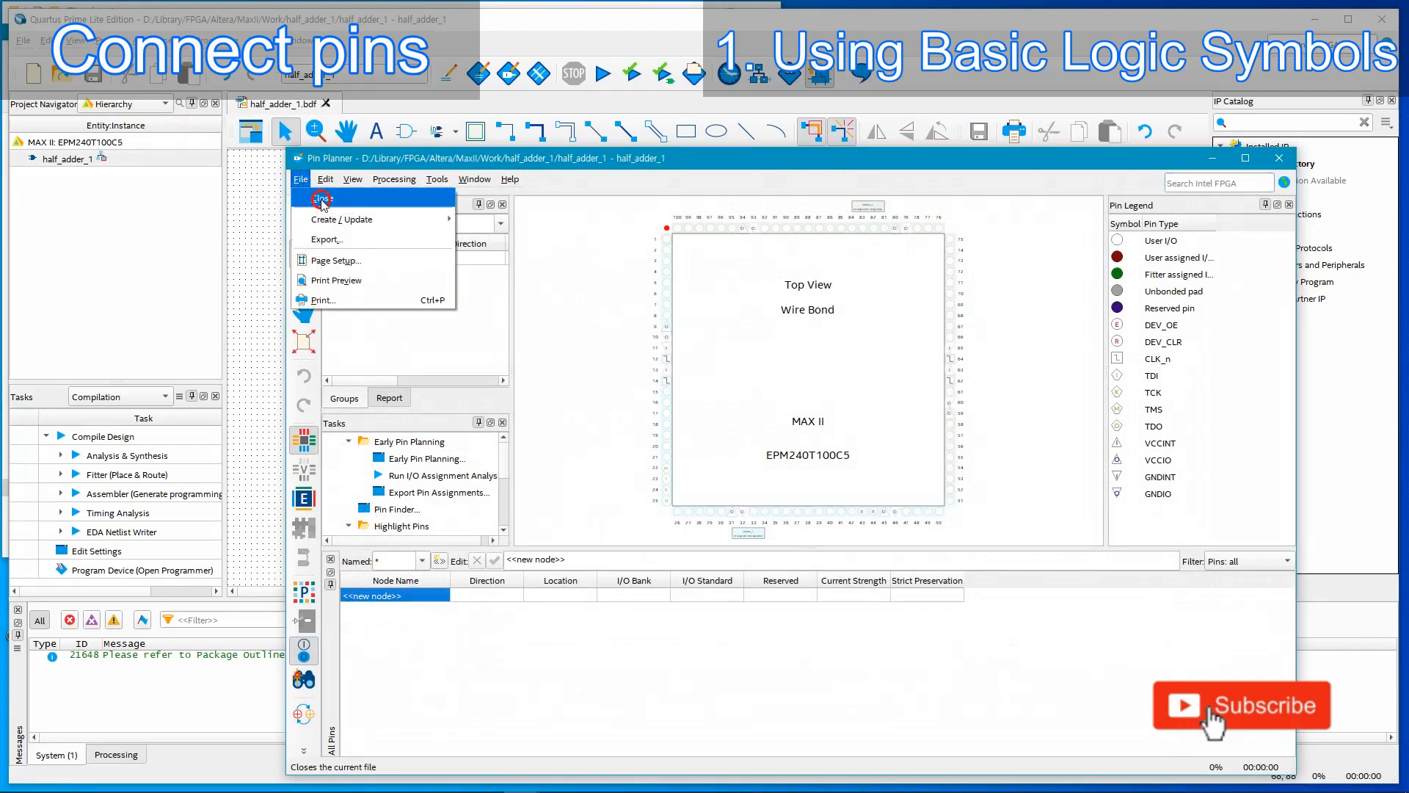
{"action": "left_click", "coordinate": [321, 199]}
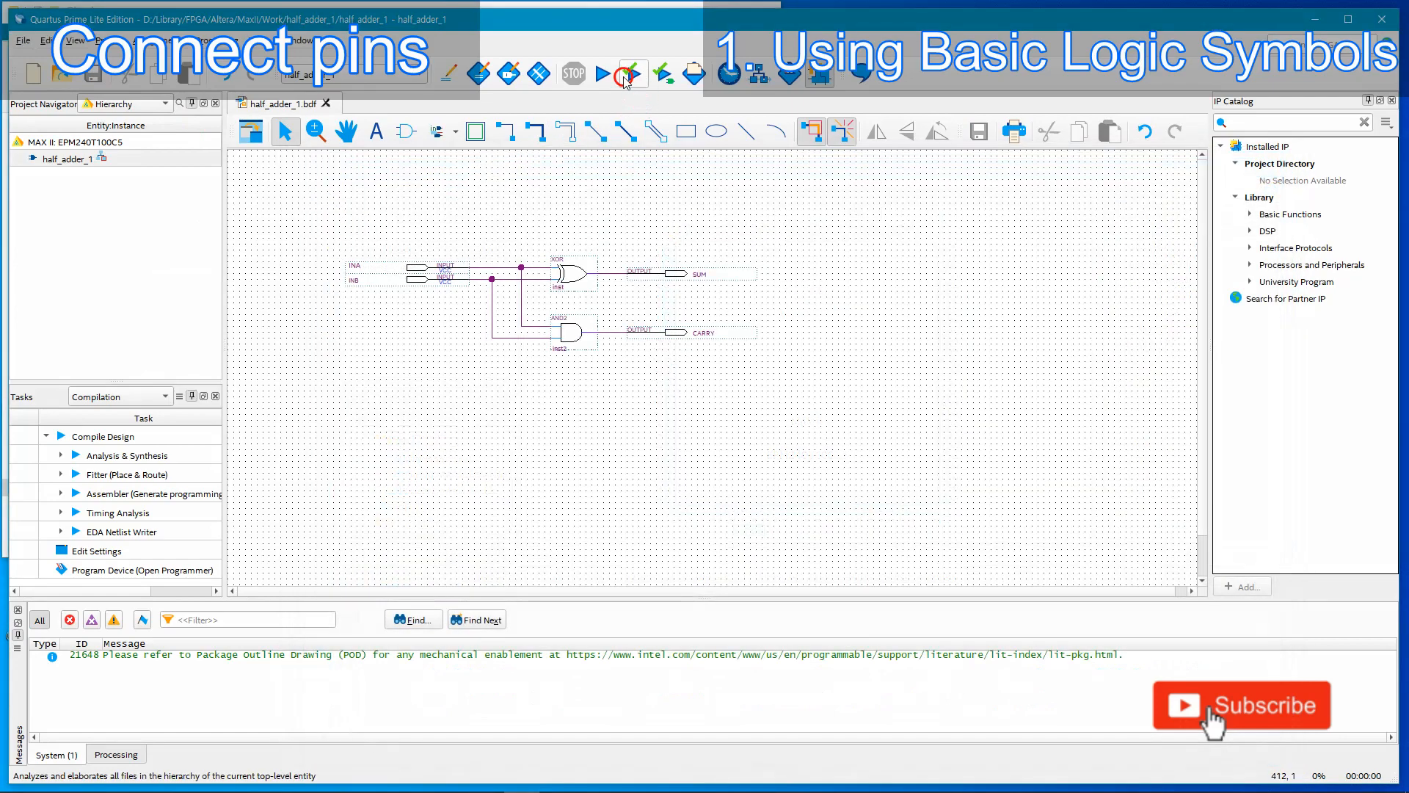
Run a full compilation of the half_adder_1 design, check the final messages and close the compilation report.
{"action": "left_click", "coordinate": [604, 76]}
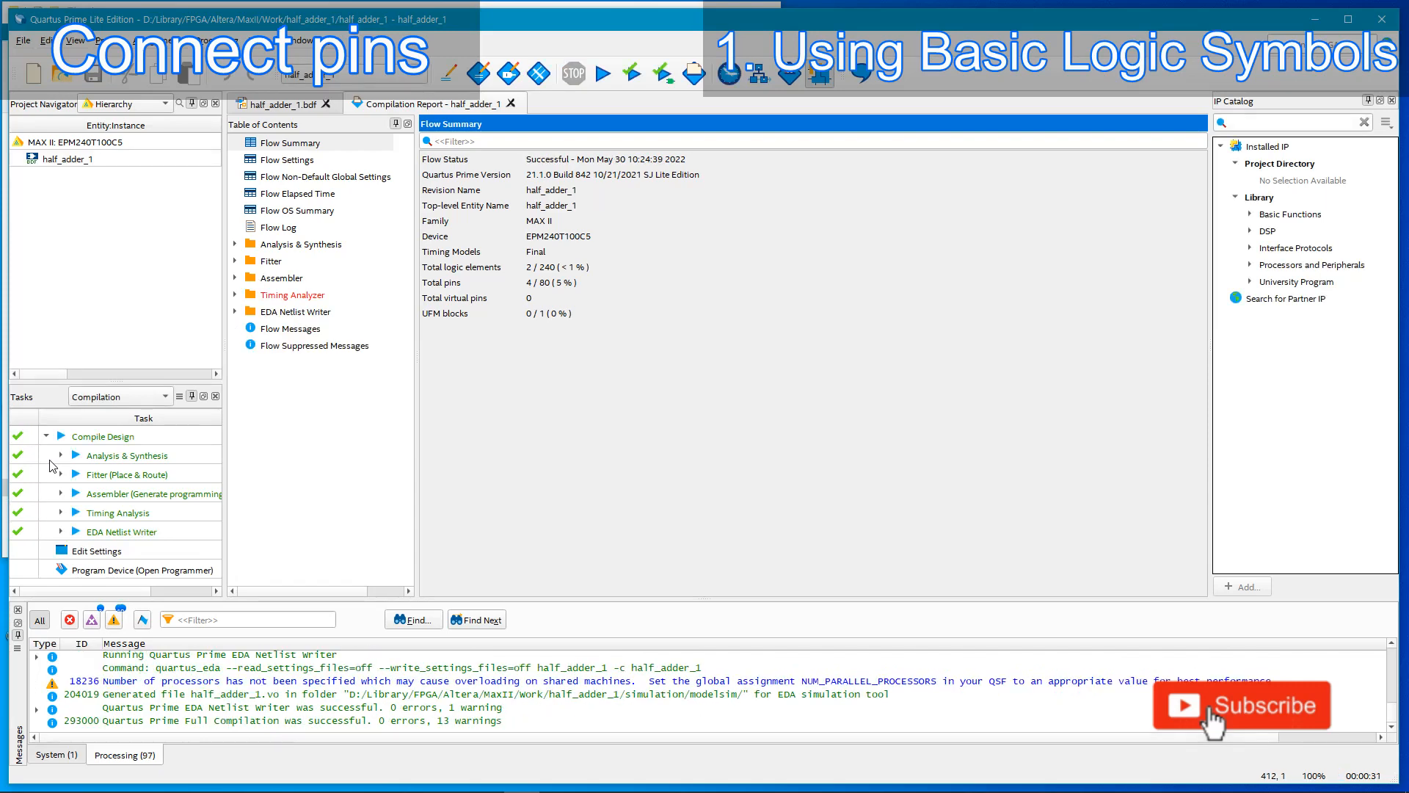
{"action": "left_click", "coordinate": [183, 709]}
{"action": "left_click", "coordinate": [190, 722]}
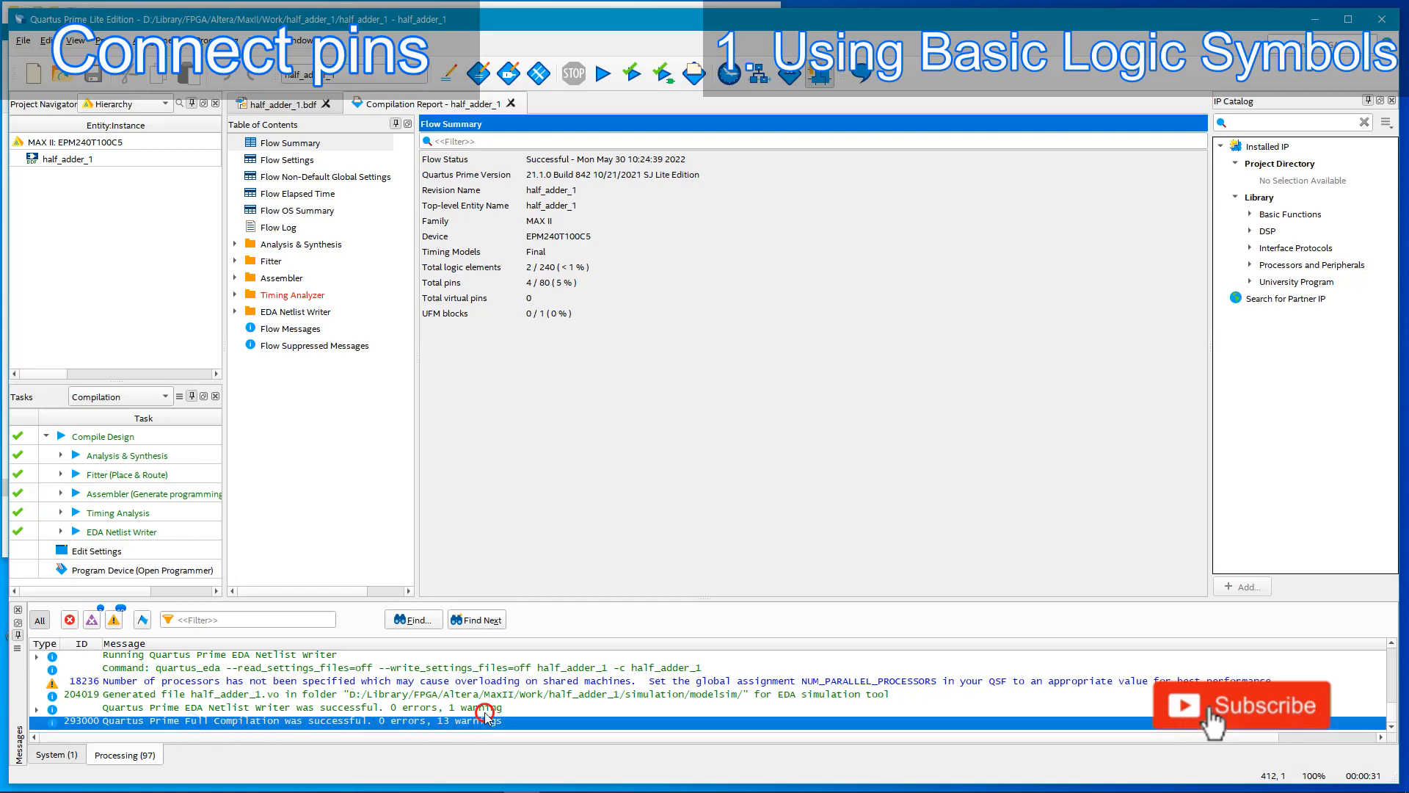
{"action": "left_click", "coordinate": [512, 104]}
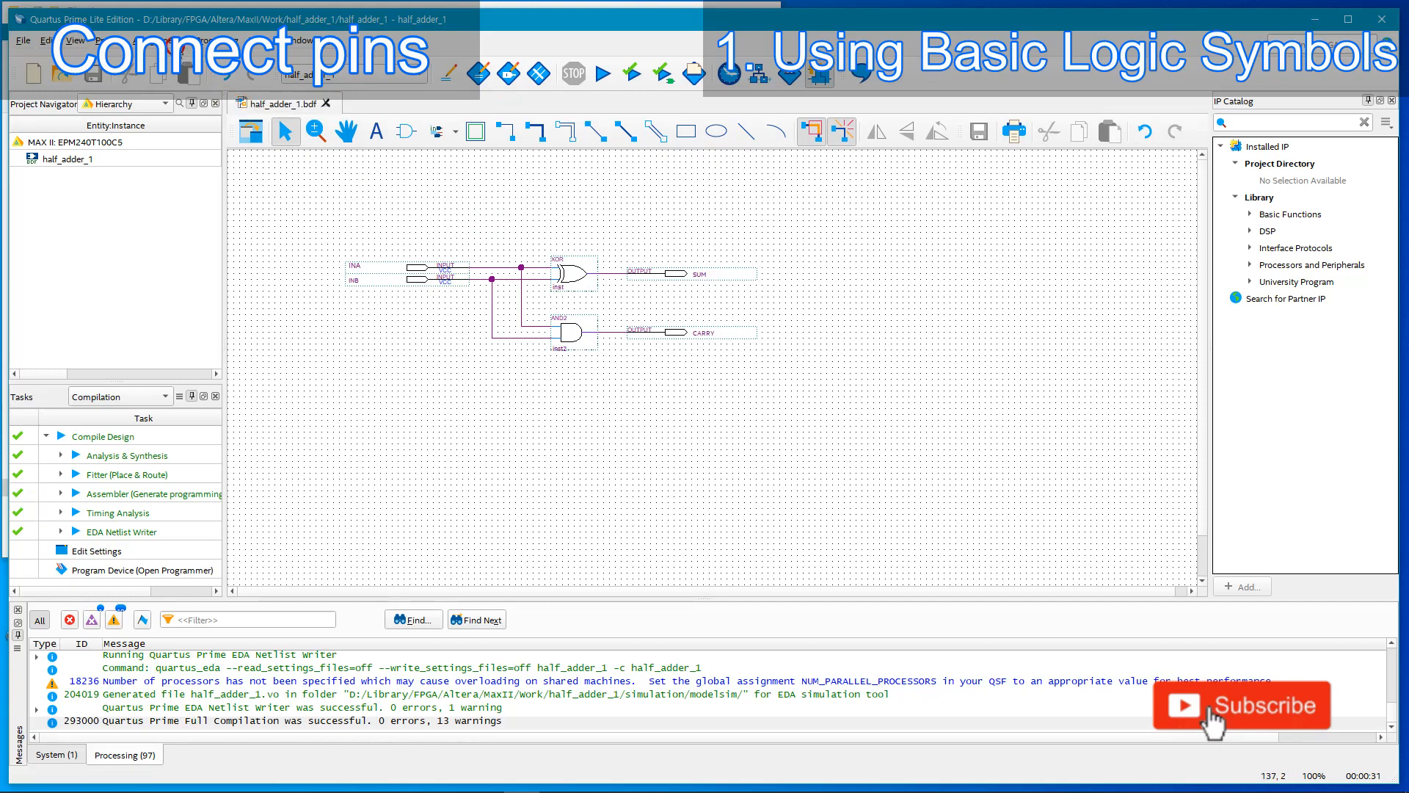
In the Pin Planner, assign input INA to location PIN_17 and input INB to PIN_18.
{"action": "left_click", "coordinate": [158, 40]}
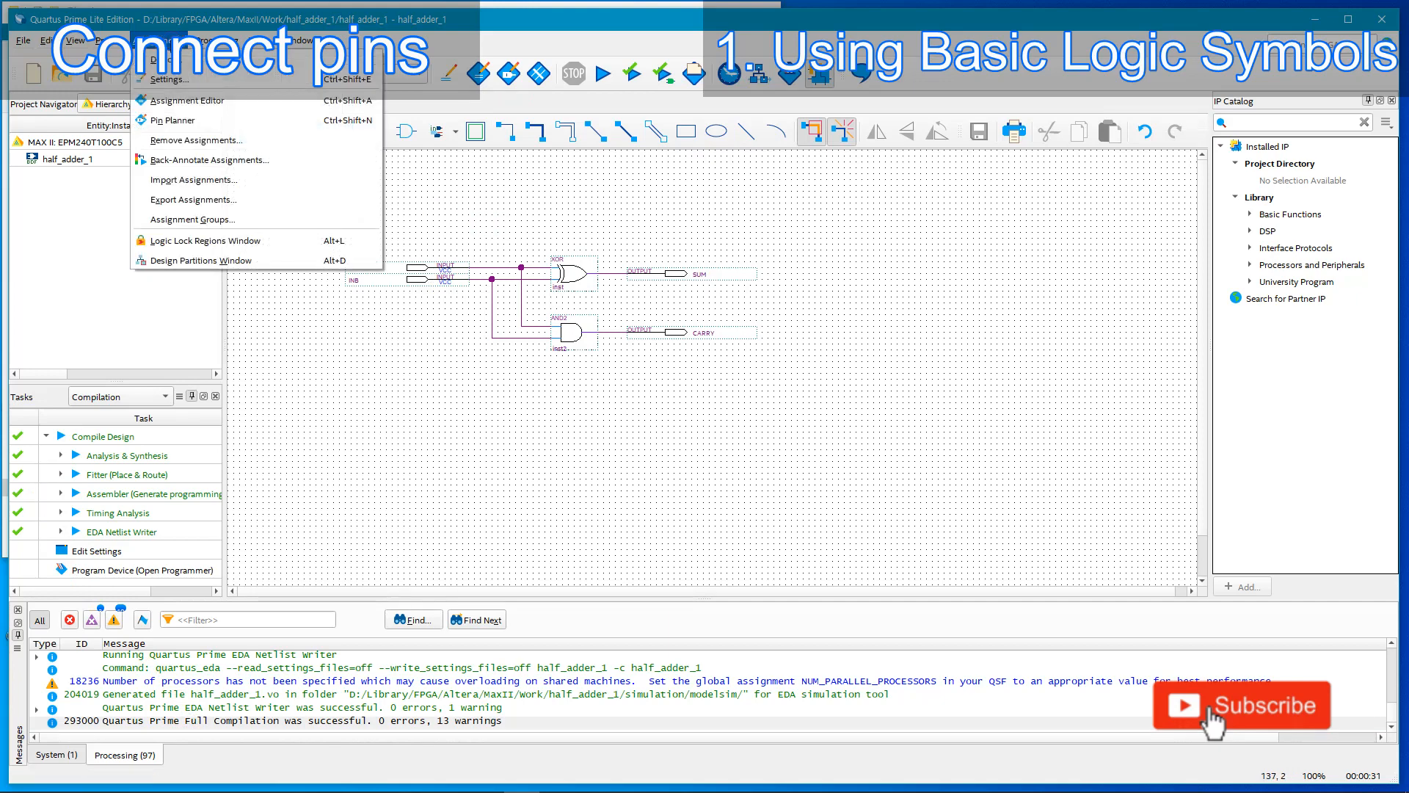
{"action": "left_click", "coordinate": [182, 123]}
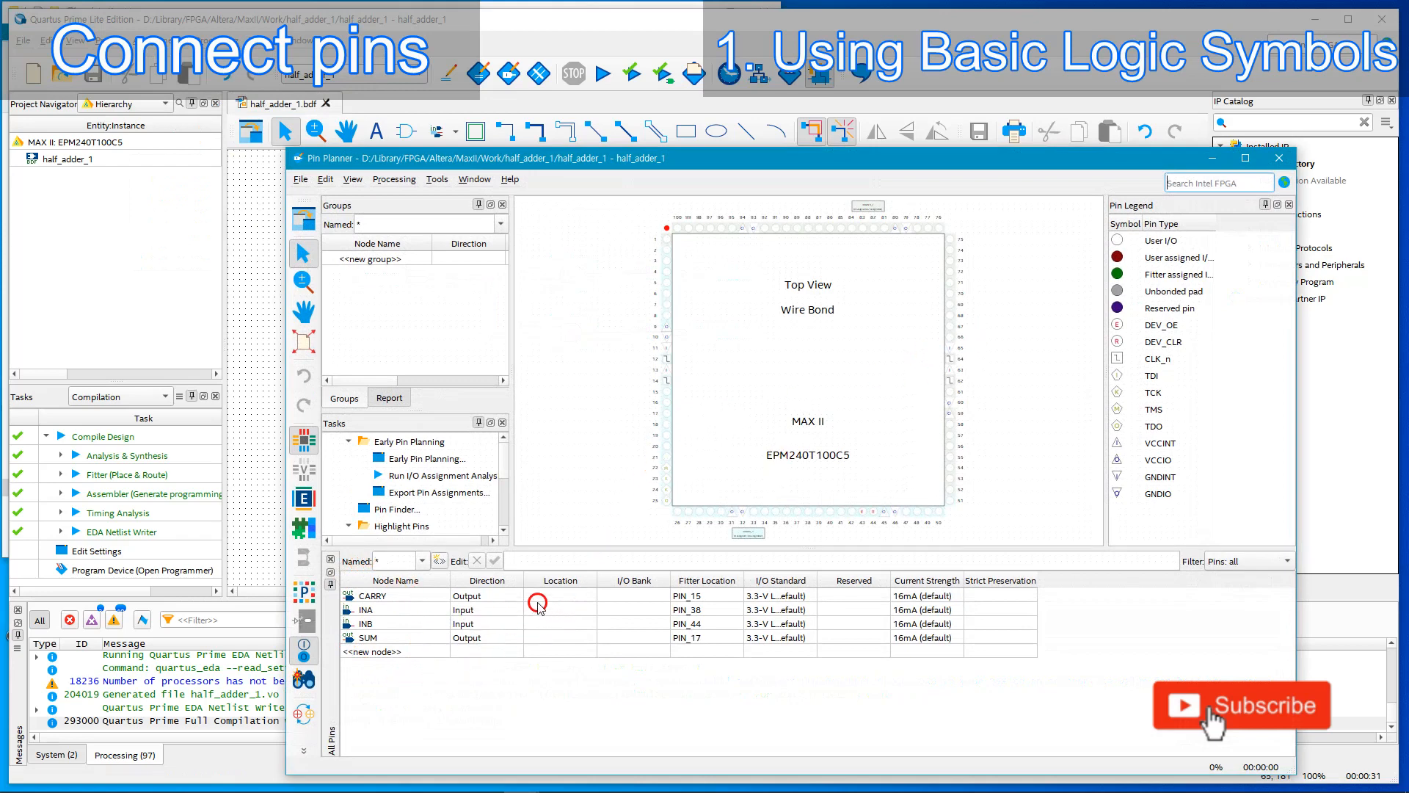
{"action": "left_click", "coordinate": [565, 612]}
{"action": "left_click", "coordinate": [592, 610]}
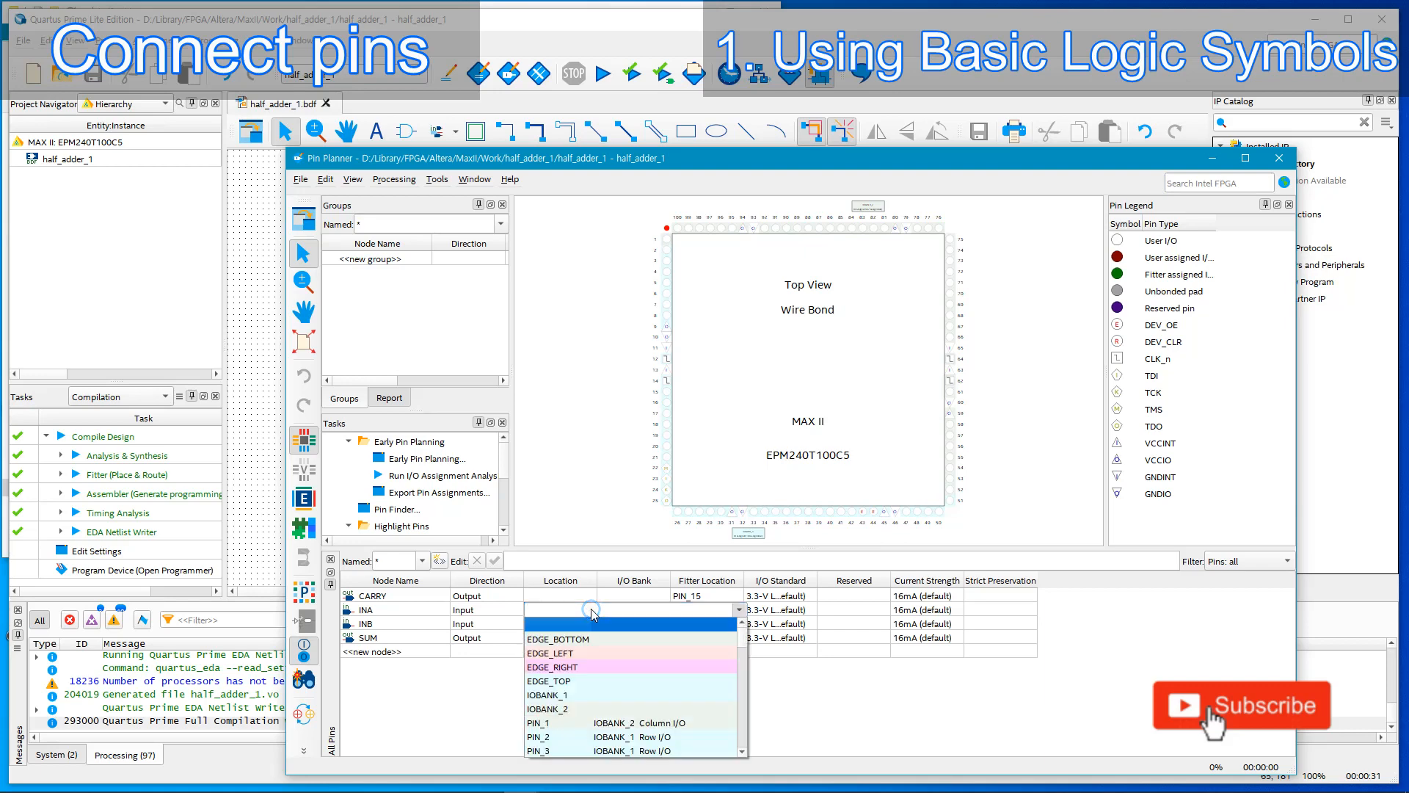
{"action": "left_click", "coordinate": [567, 681]}
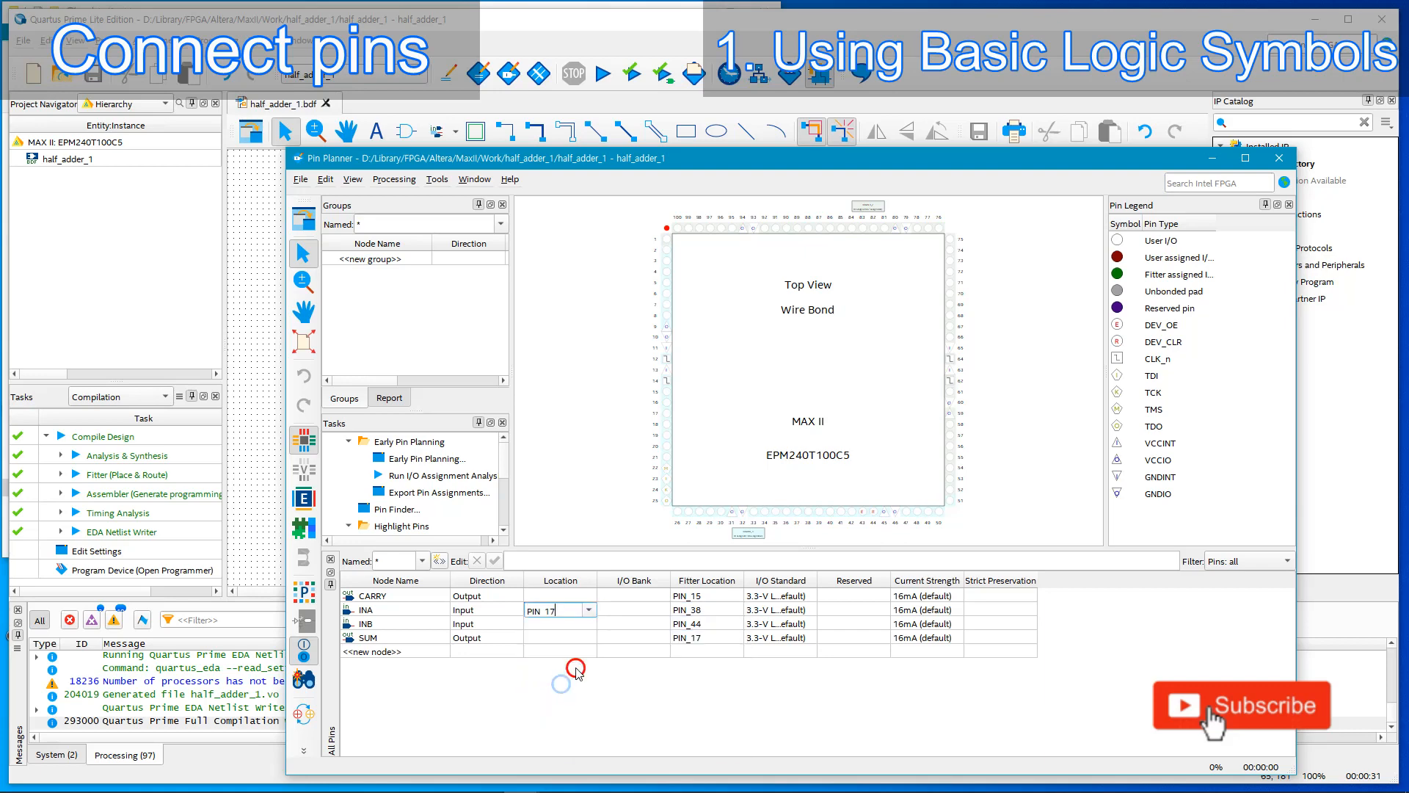
{"action": "left_click", "coordinate": [592, 623]}
{"action": "left_click", "coordinate": [591, 624]}
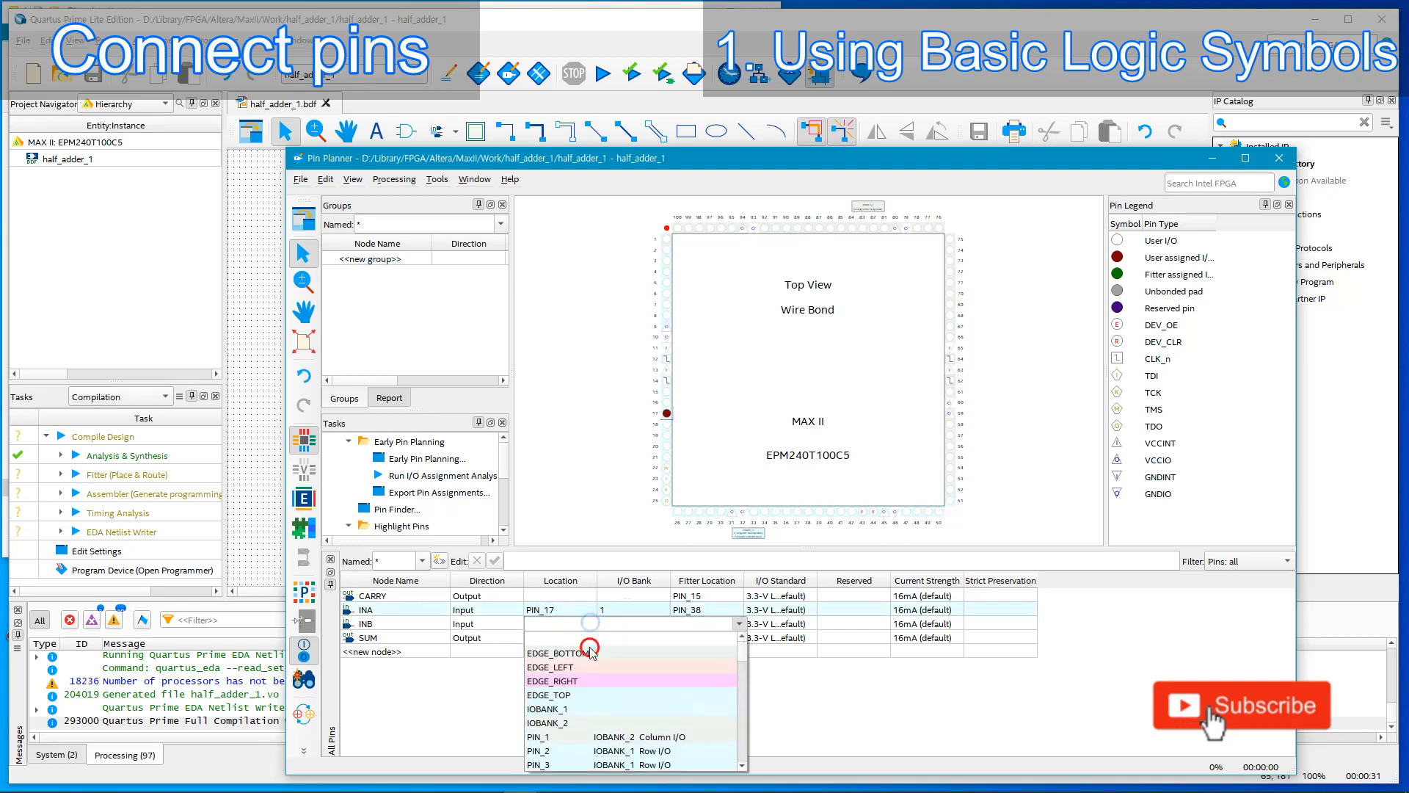
{"action": "left_click", "coordinate": [558, 653]}
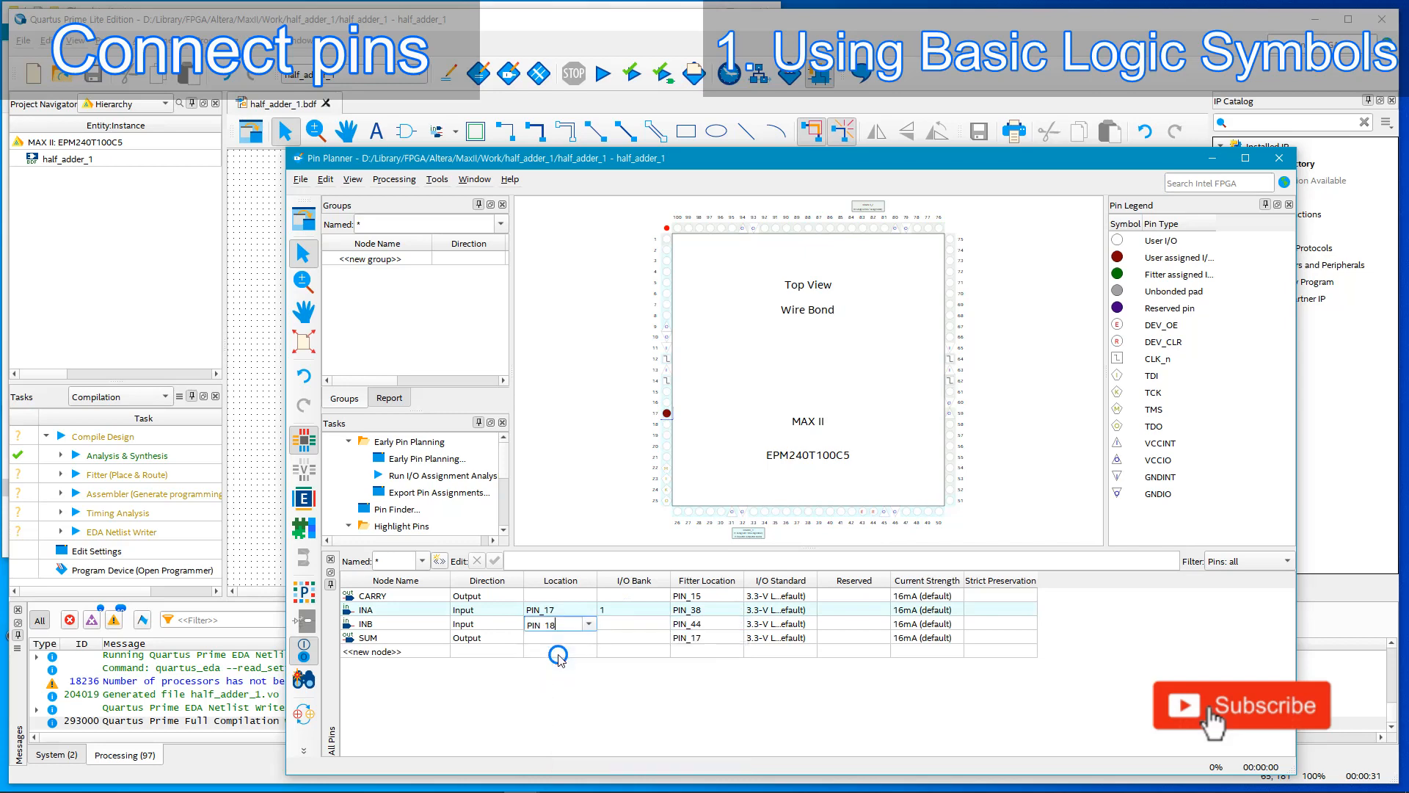
{"action": "left_click", "coordinate": [620, 625]}
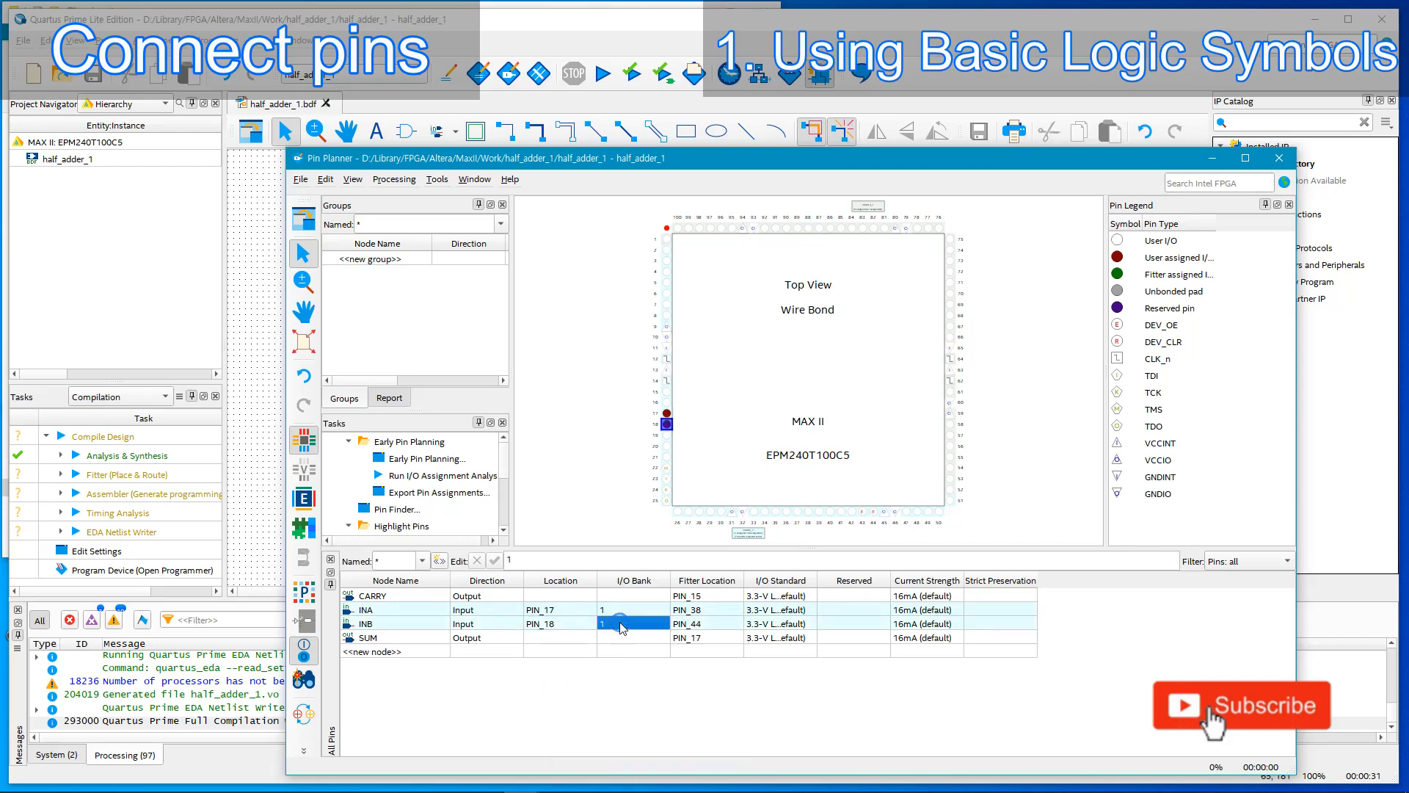
Assign the SUM output to location PIN_71.
{"action": "left_click", "coordinate": [576, 638]}
{"action": "left_click", "coordinate": [576, 638]}
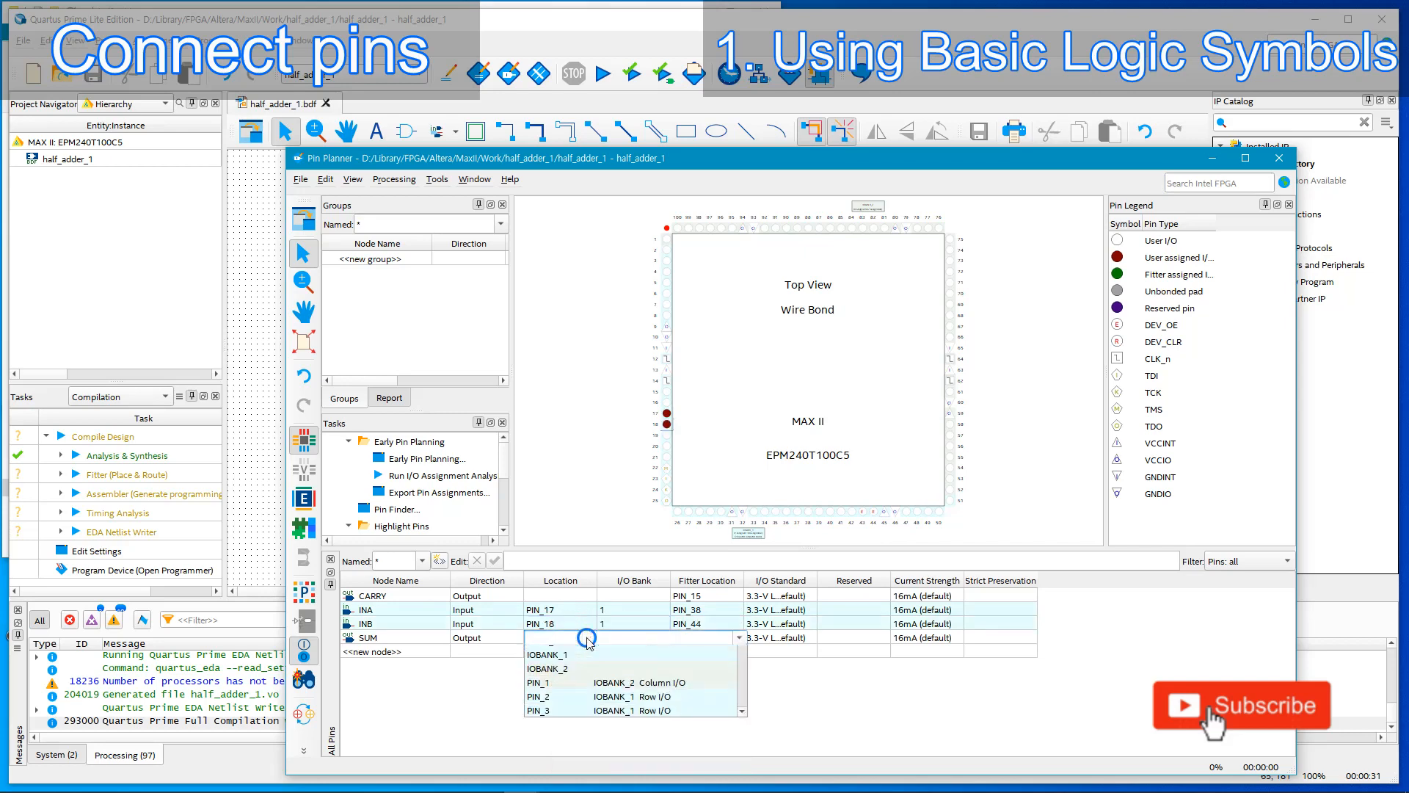
{"action": "scroll", "coordinate": [580, 681], "scroll_direction": "down", "scroll_amount": 18}
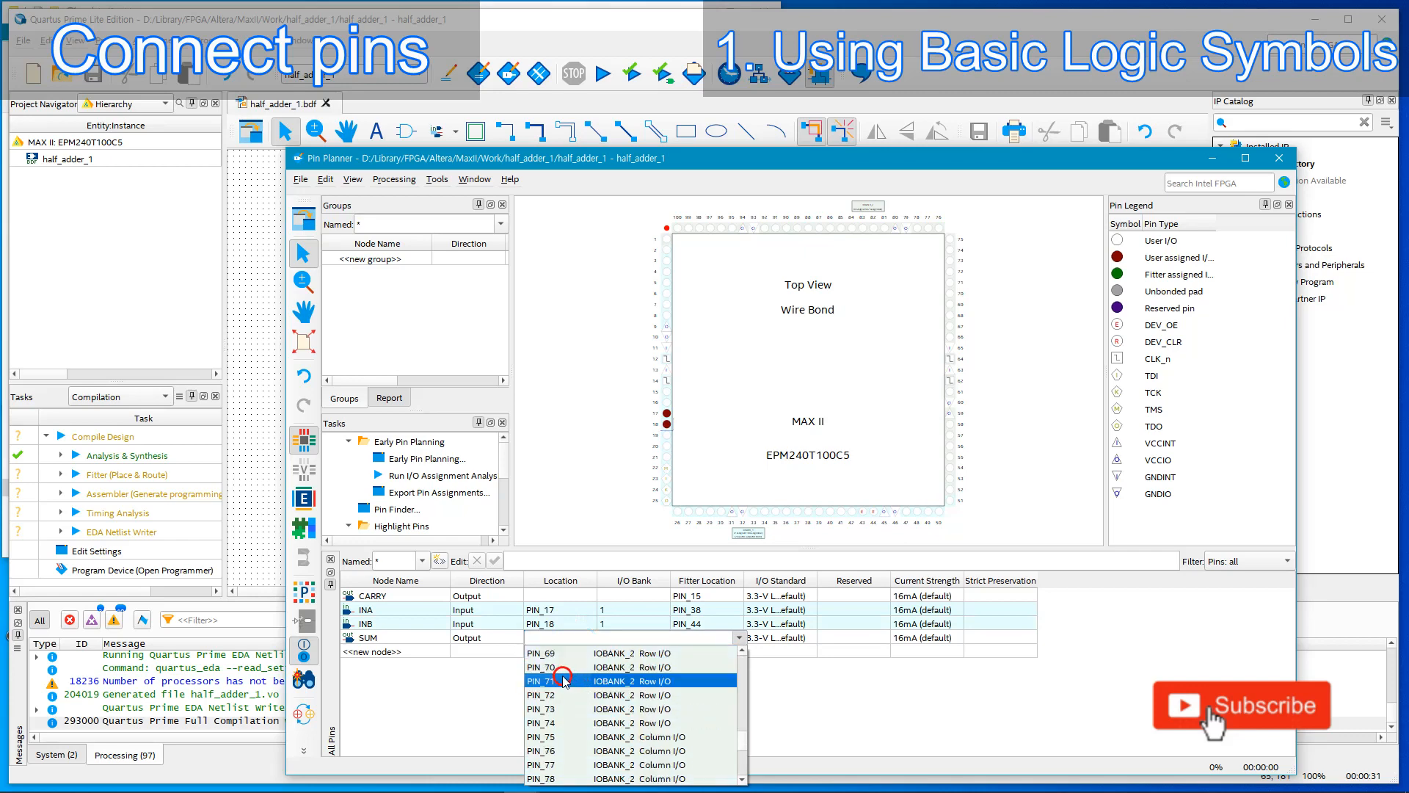
{"action": "left_click", "coordinate": [561, 681]}
{"action": "left_click", "coordinate": [613, 638]}
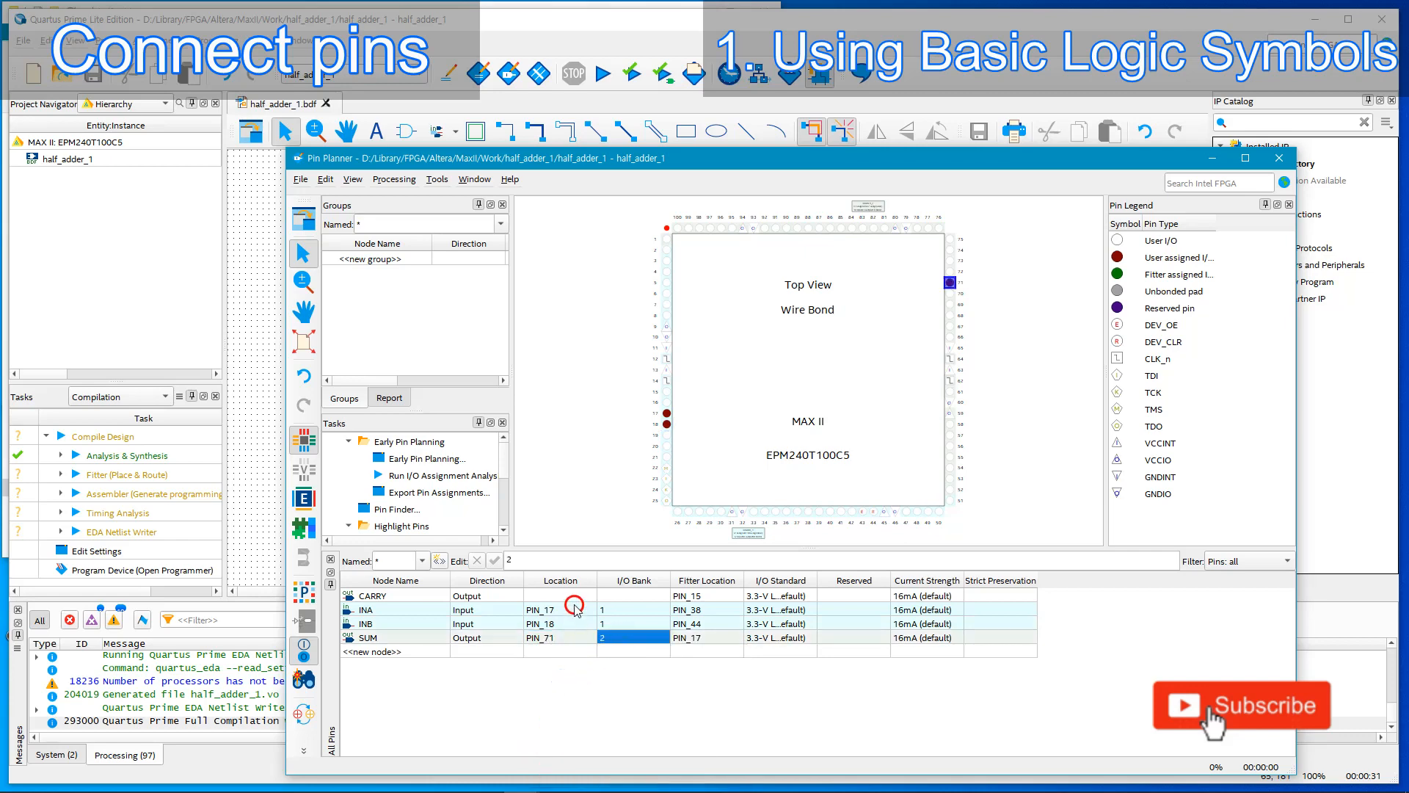
Assign the CARRY output to location PIN_72 and close the Pin Planner.
{"action": "left_click", "coordinate": [591, 597]}
{"action": "left_click", "coordinate": [591, 597]}
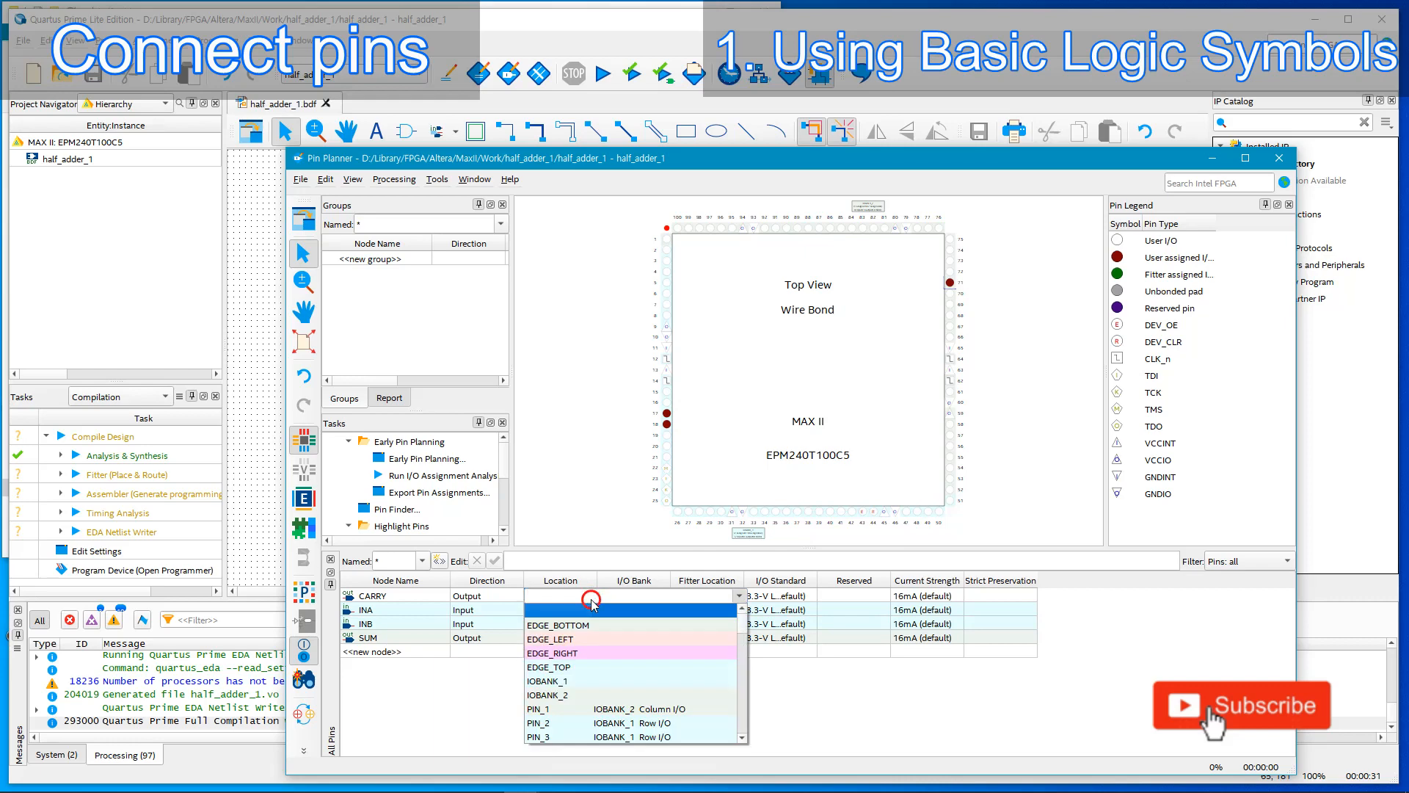
{"action": "scroll", "coordinate": [579, 664], "scroll_direction": "down", "scroll_amount": 12}
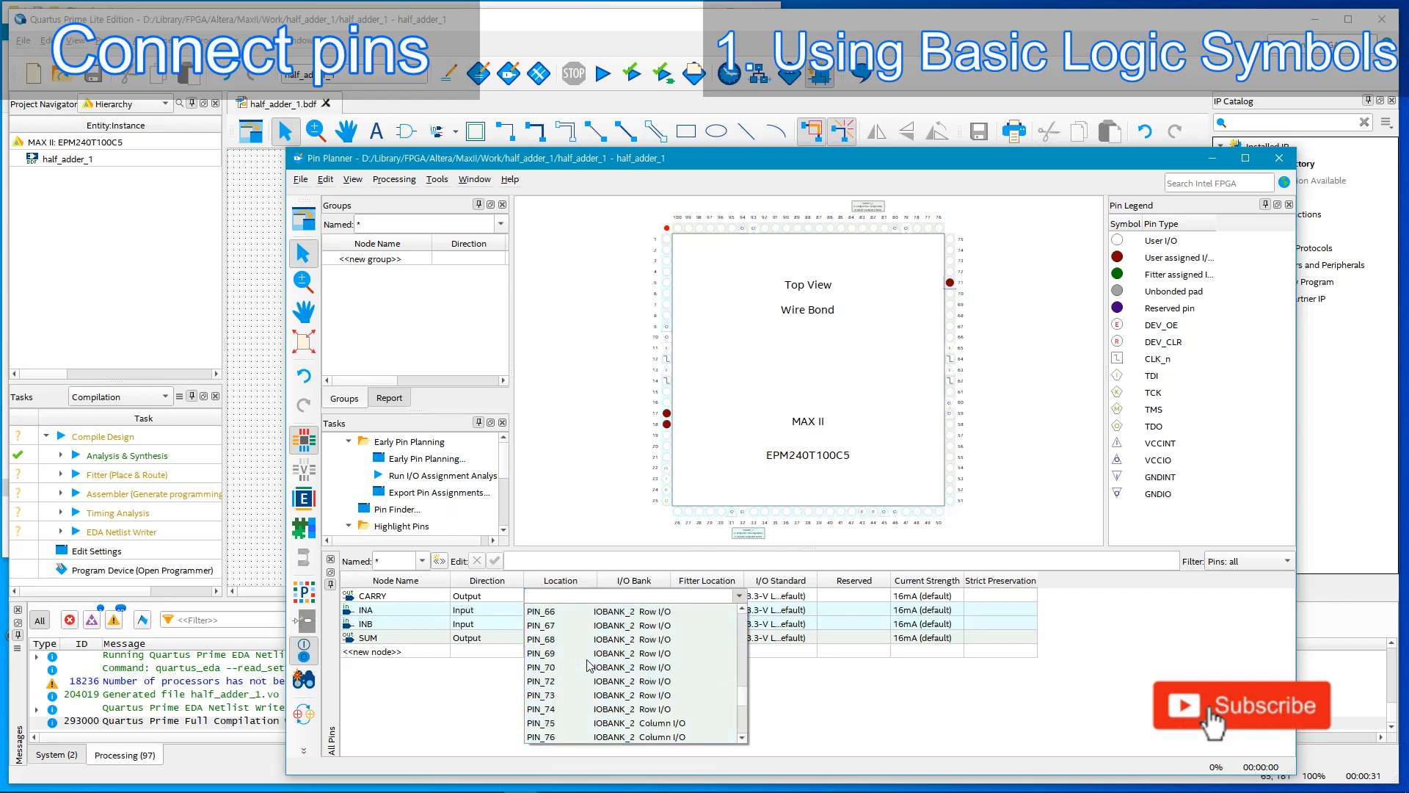
{"action": "left_click", "coordinate": [546, 640]}
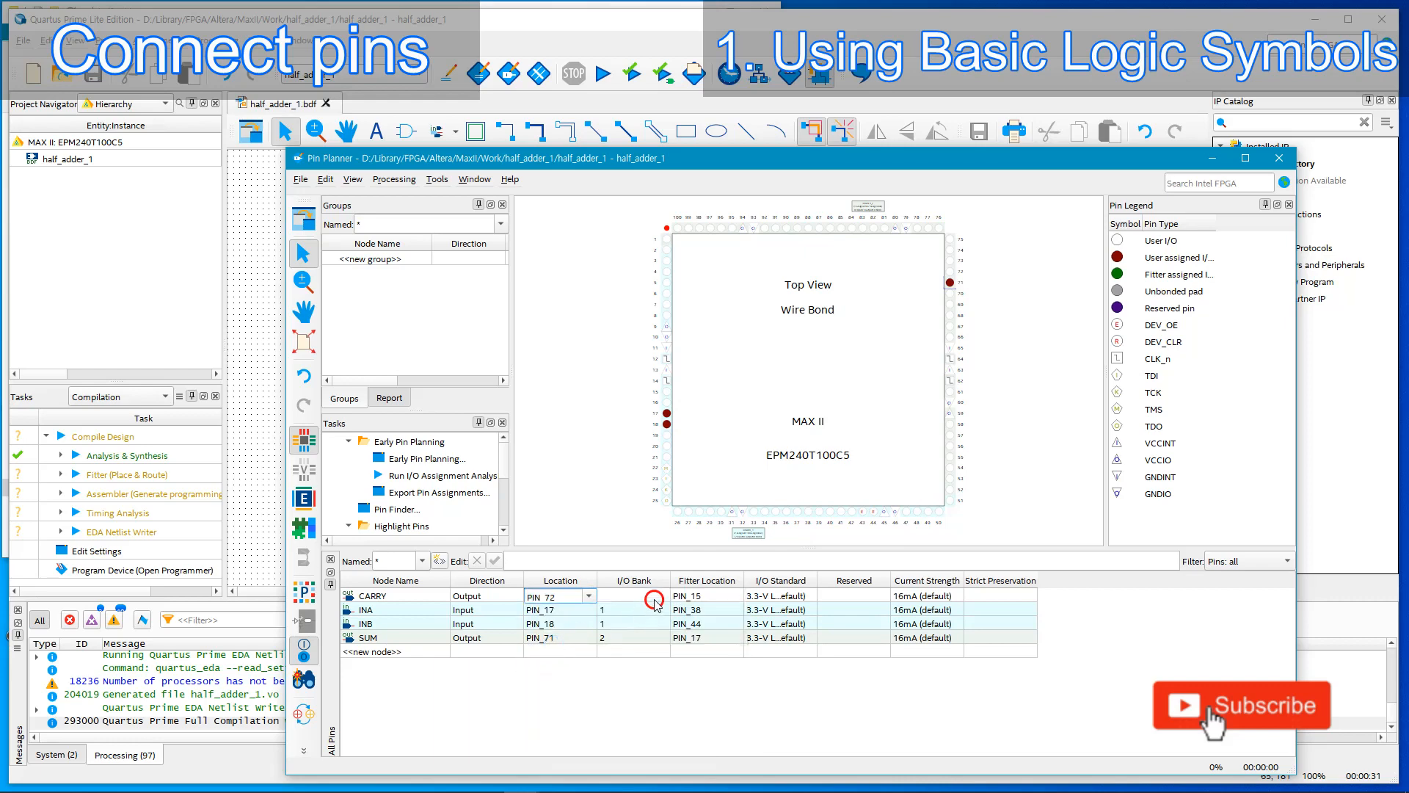
{"action": "left_click", "coordinate": [652, 598]}
{"action": "left_click", "coordinate": [649, 677]}
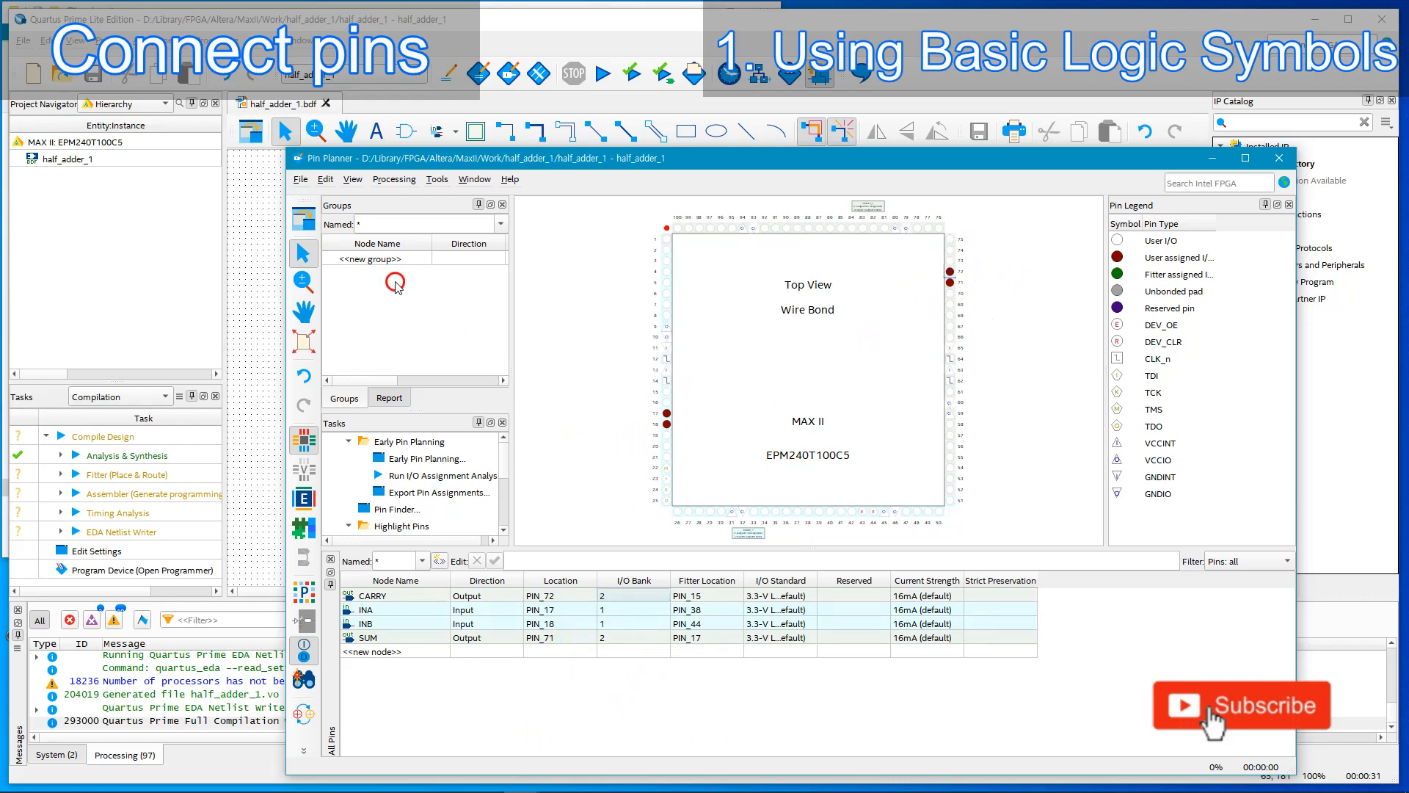
{"action": "left_click", "coordinate": [301, 181]}
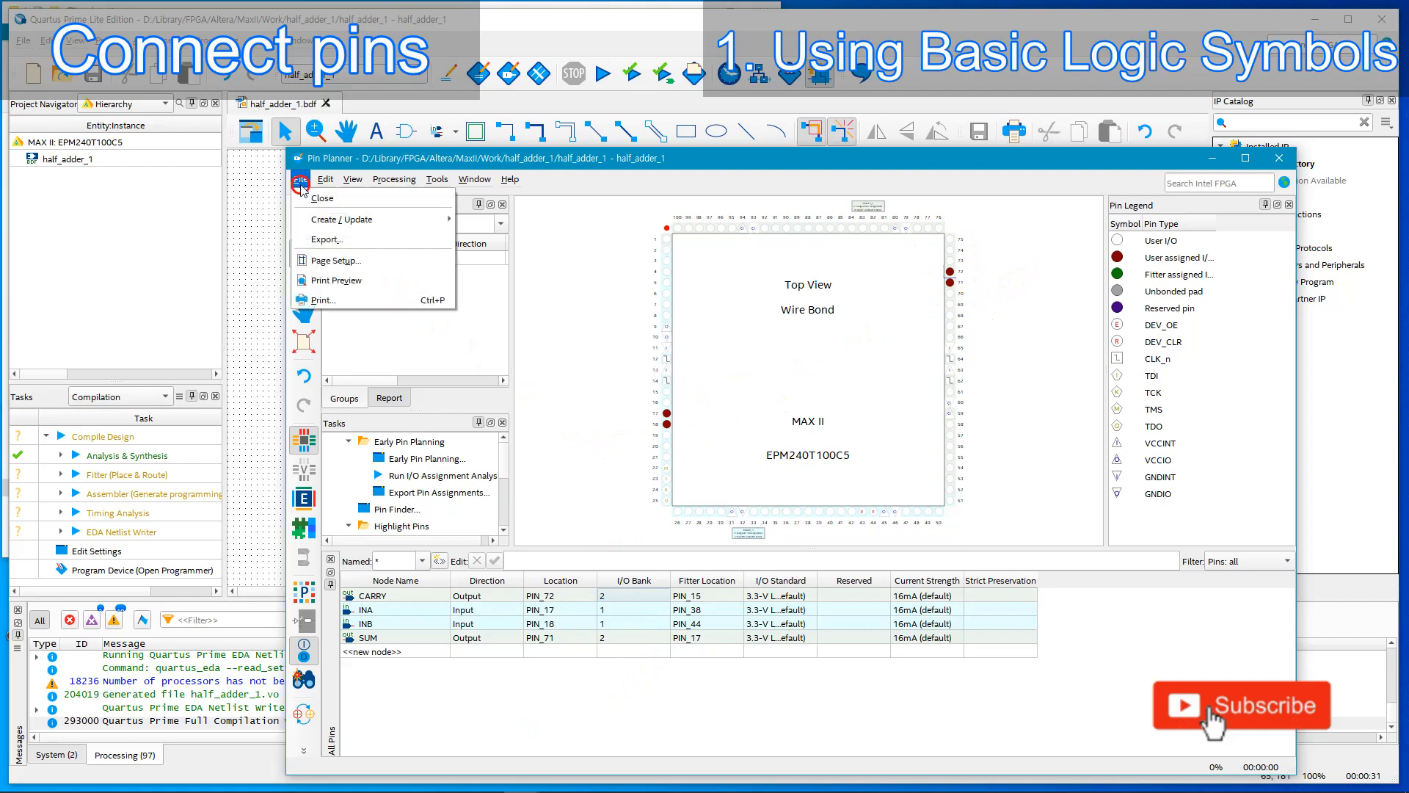
{"action": "left_click", "coordinate": [308, 202]}
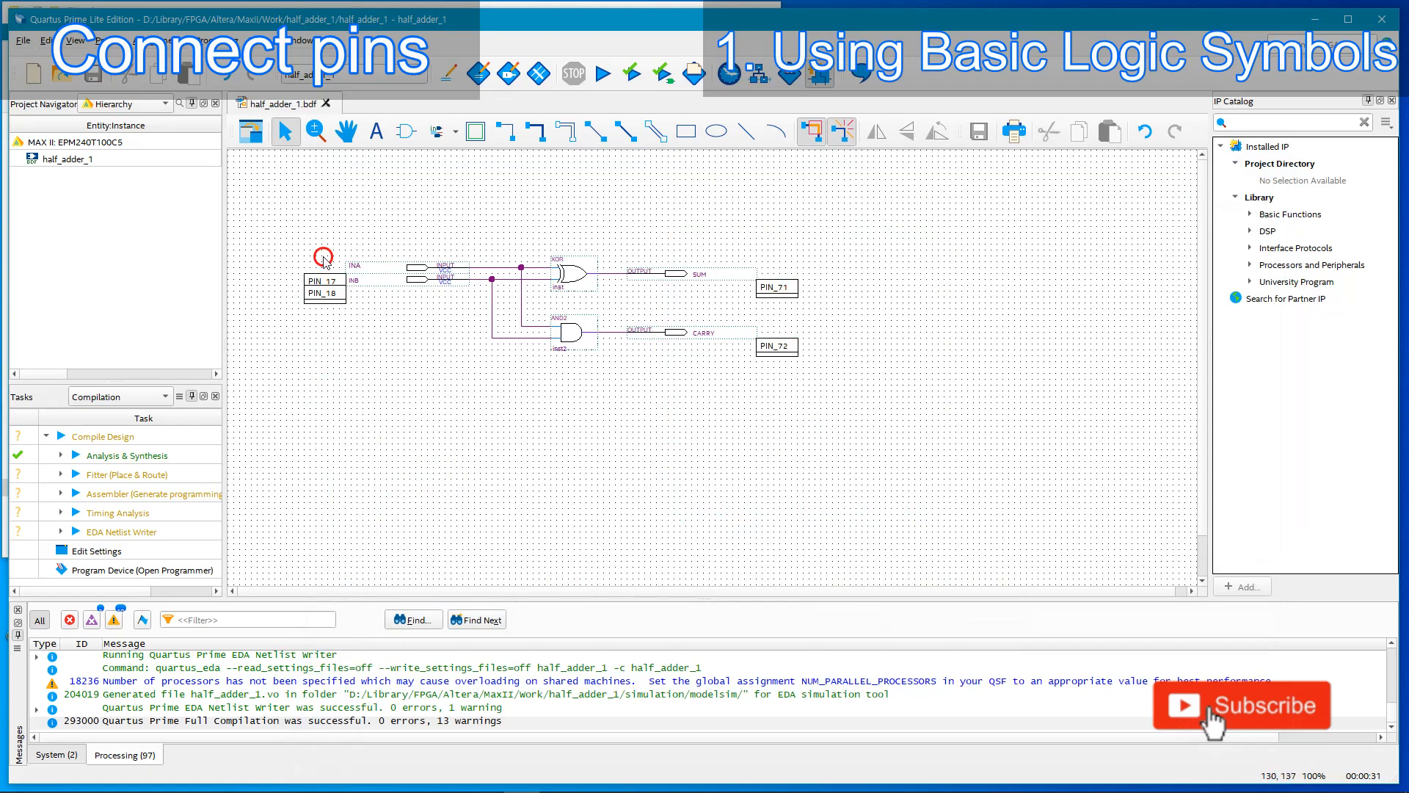
Recompile the half_adder_1 design with its pin assignments, check the final compilation message and close the report.
{"action": "left_click", "coordinate": [602, 76]}
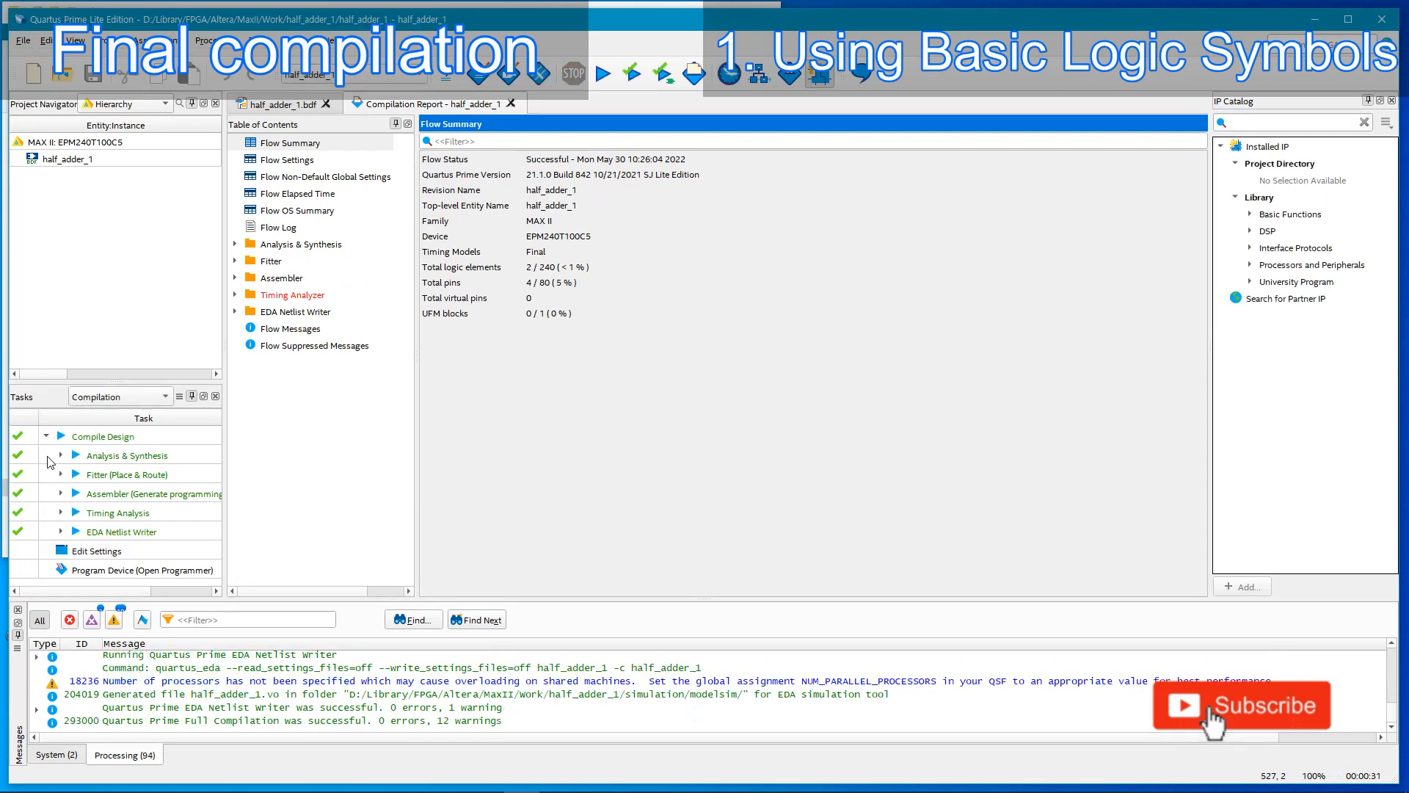
{"action": "left_click", "coordinate": [323, 723]}
{"action": "left_click", "coordinate": [437, 722]}
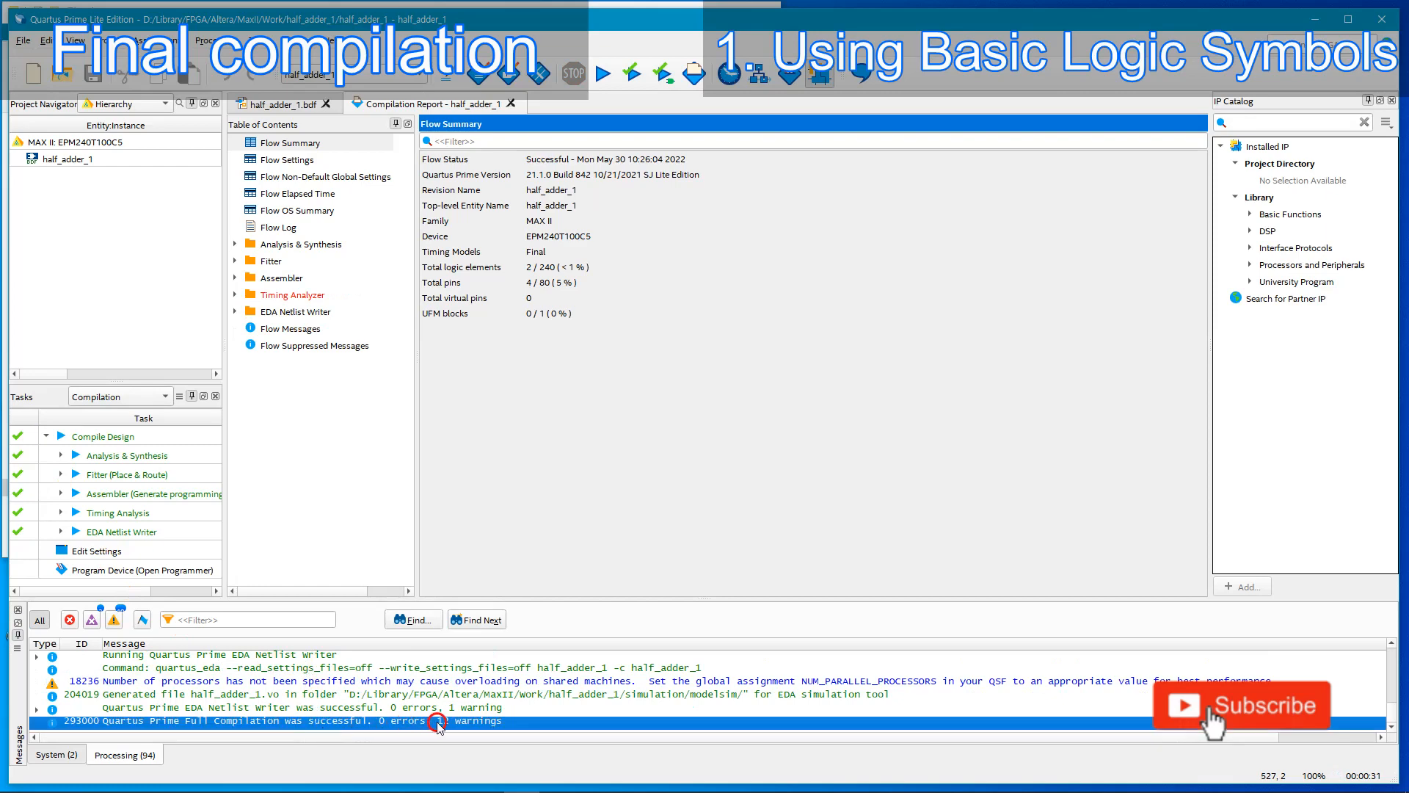
{"action": "left_click", "coordinate": [513, 104]}
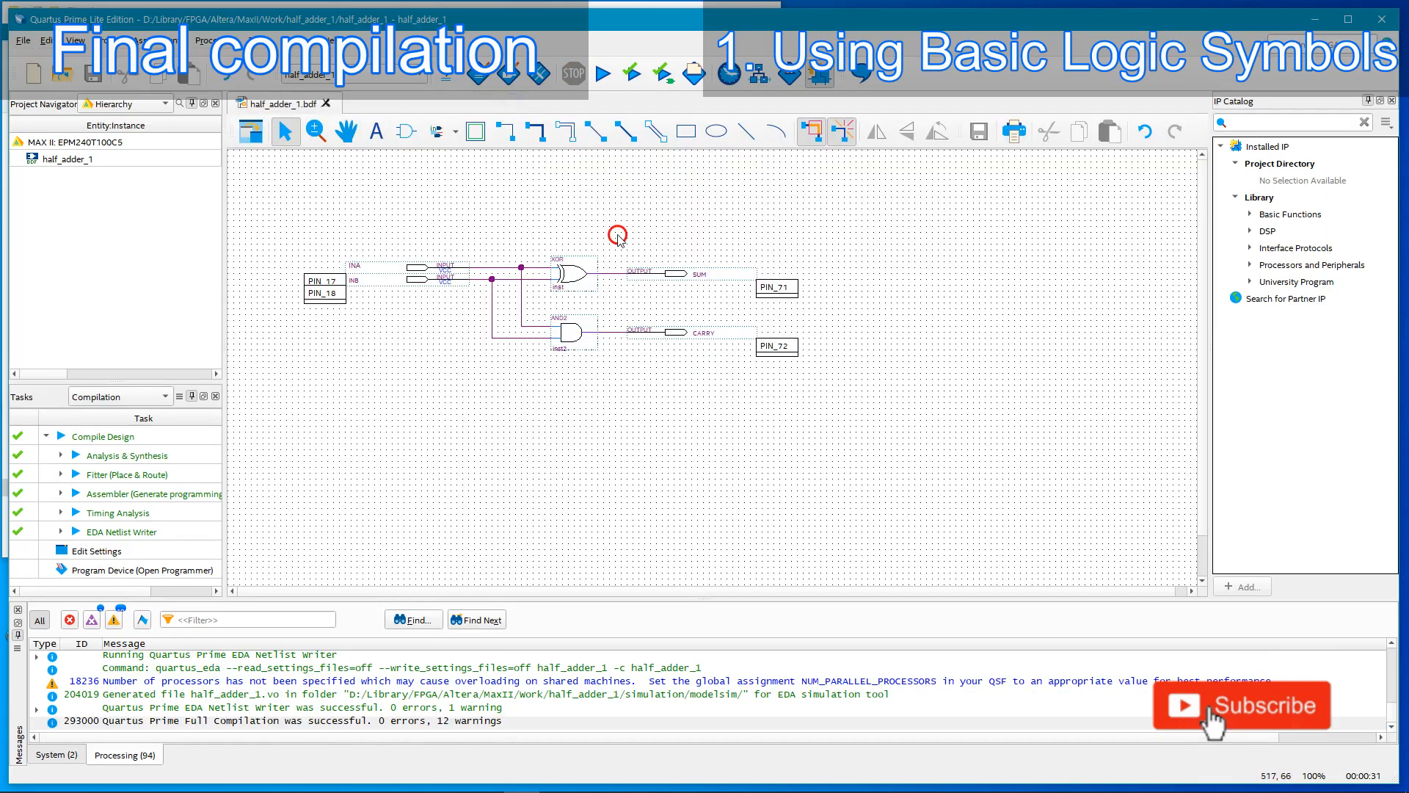
Open the Programmer and choose USB-Blaster [USB-0] as the programming hardware.
{"action": "left_click", "coordinate": [790, 75]}
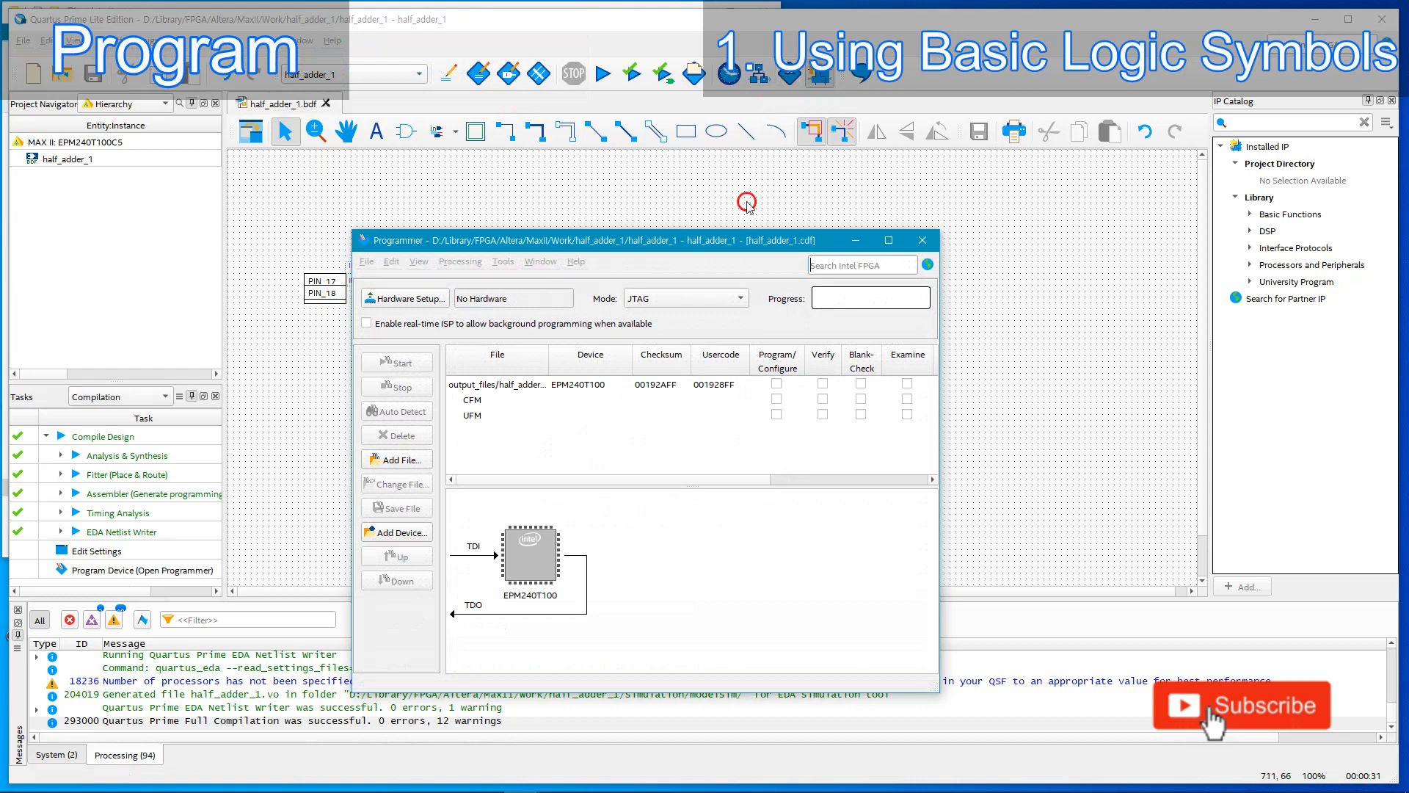
{"action": "left_click", "coordinate": [423, 301]}
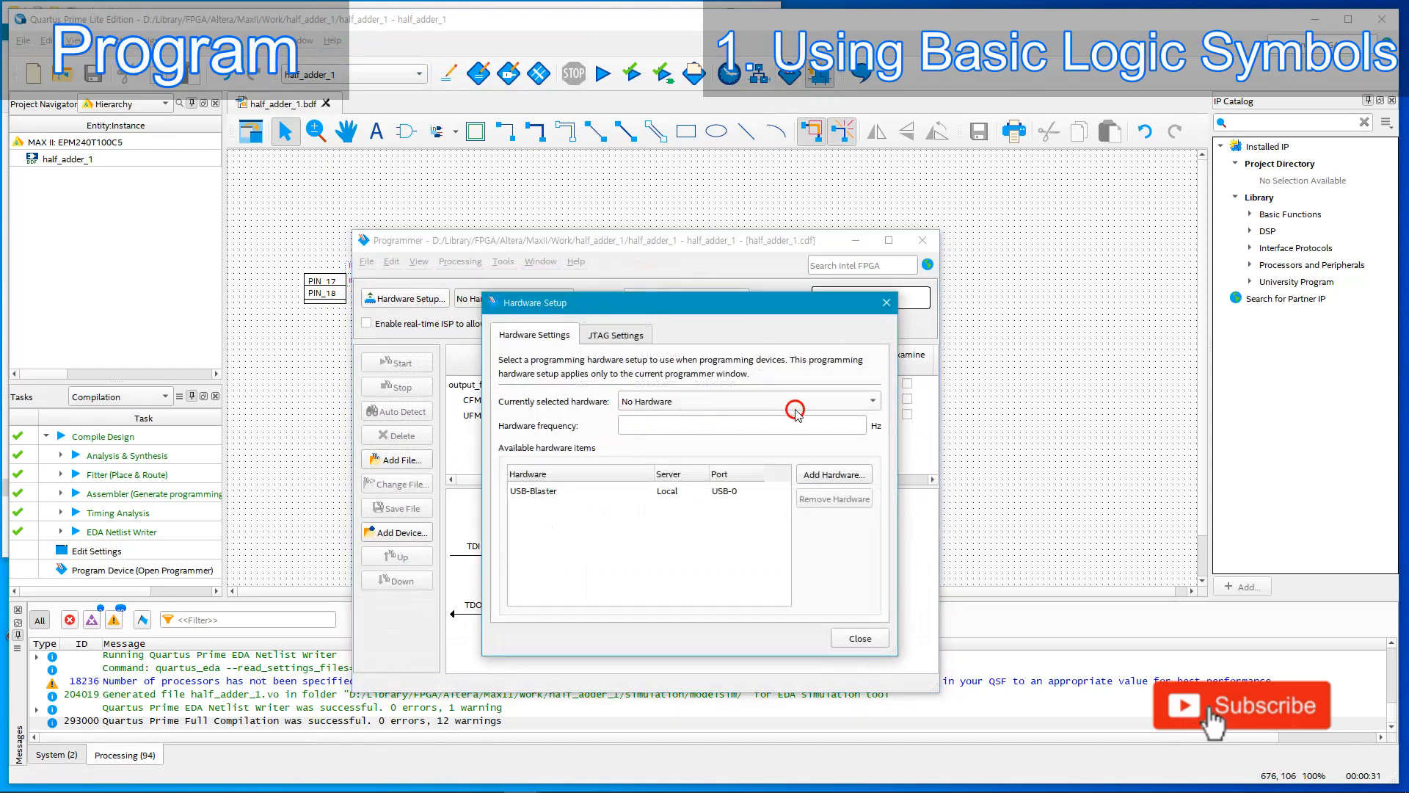
{"action": "left_click", "coordinate": [796, 410]}
{"action": "left_click", "coordinate": [678, 428]}
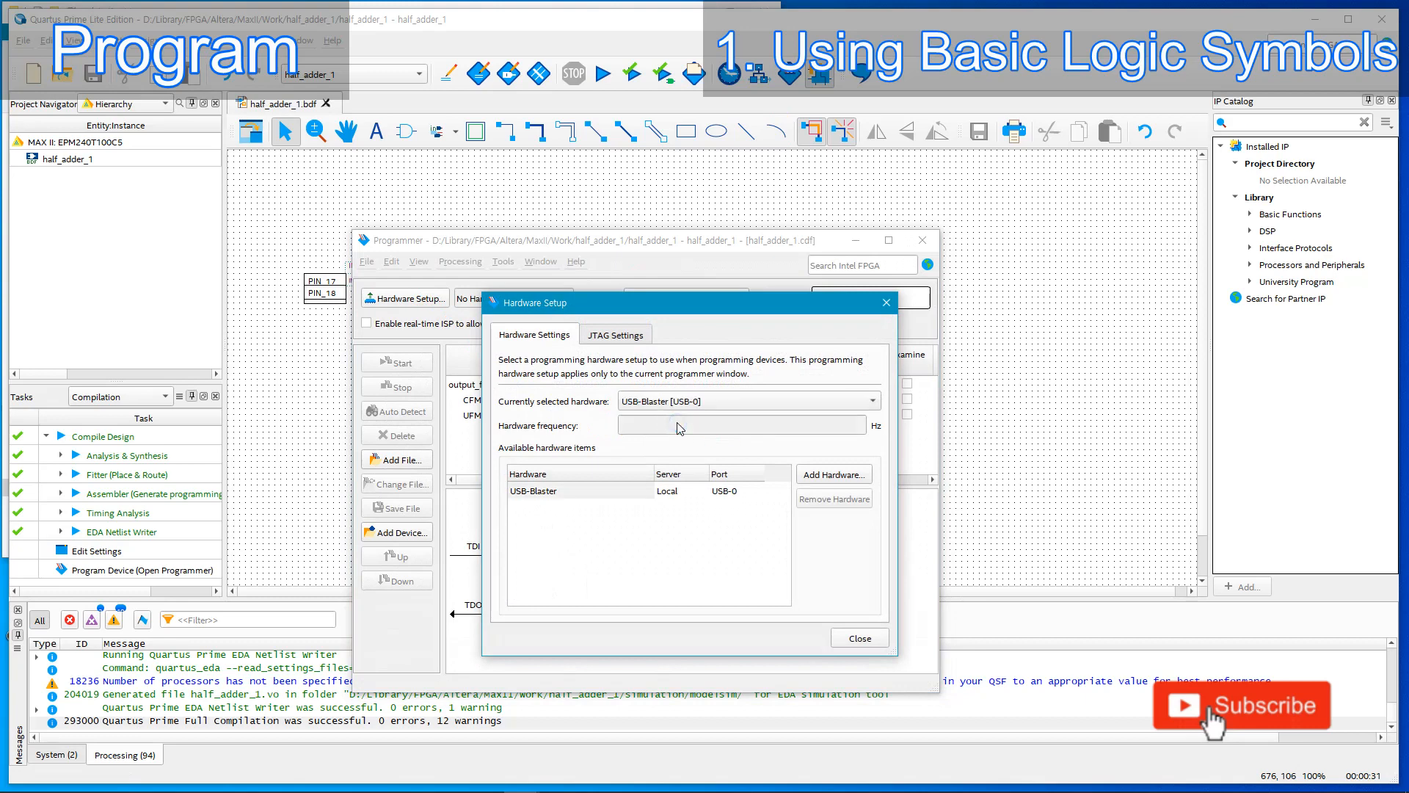
{"action": "left_click", "coordinate": [857, 635]}
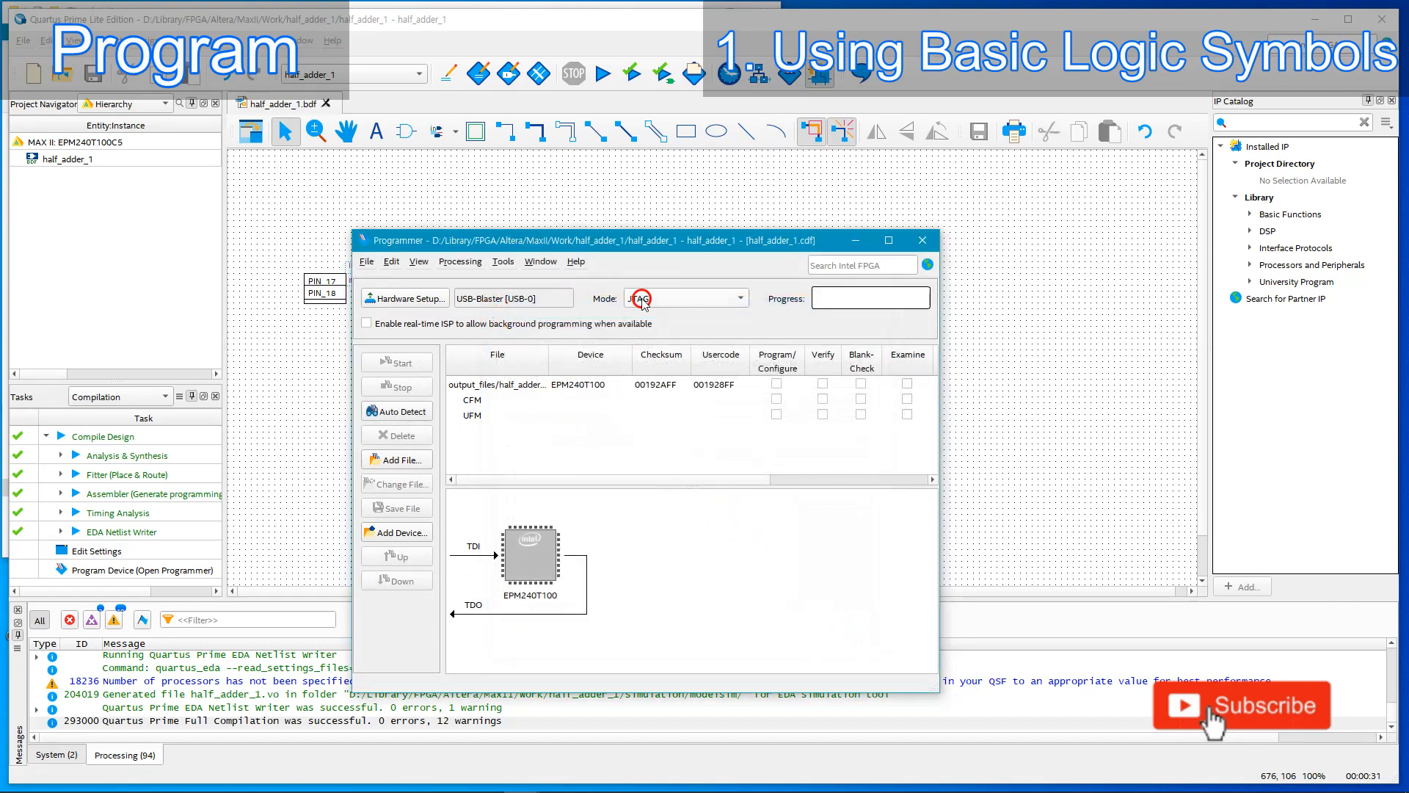
Enable Program/Configure for the half_adder_1 output file, including CFM and UFM, and program the EPM240T100 device.
{"action": "left_click", "coordinate": [776, 384]}
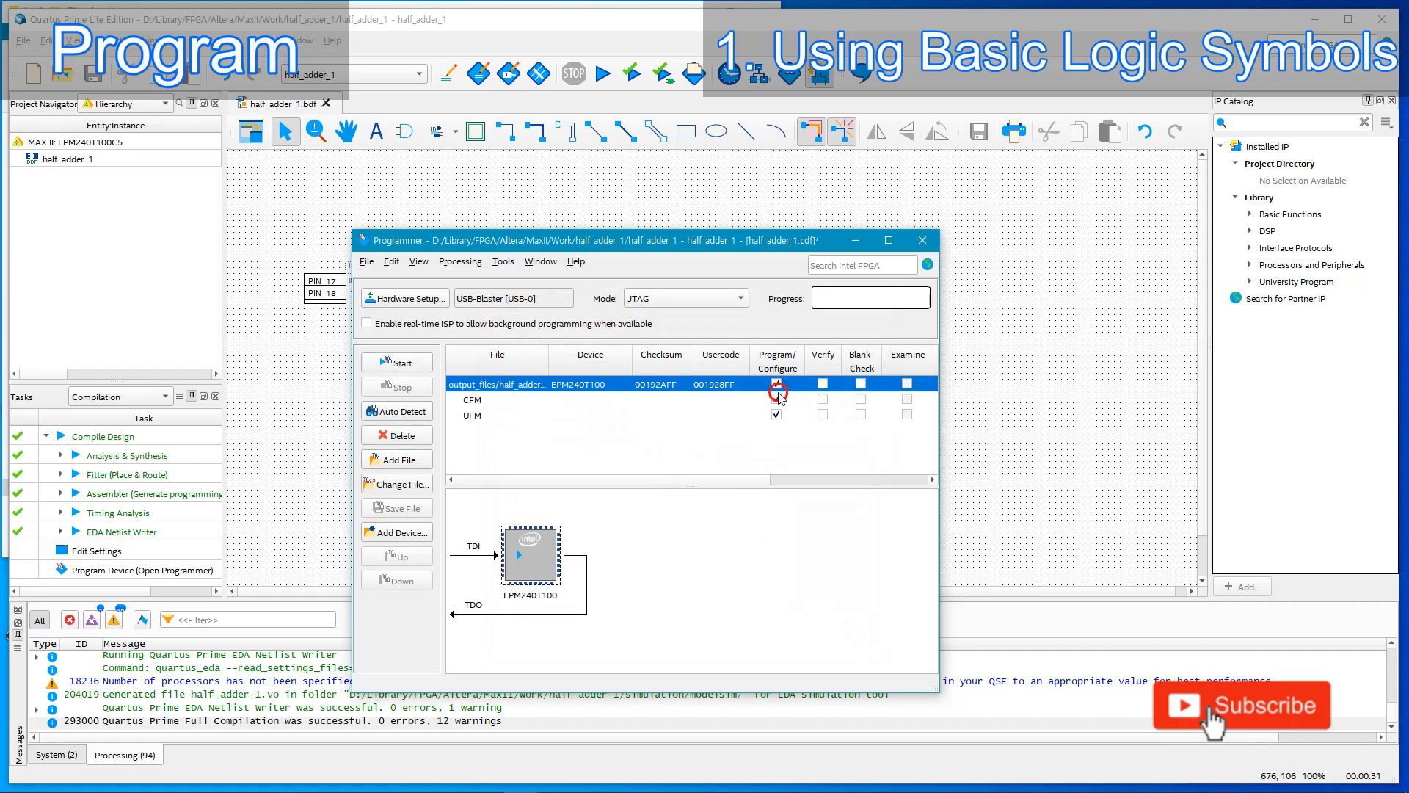
{"action": "left_click", "coordinate": [780, 415]}
{"action": "left_click", "coordinate": [405, 362]}
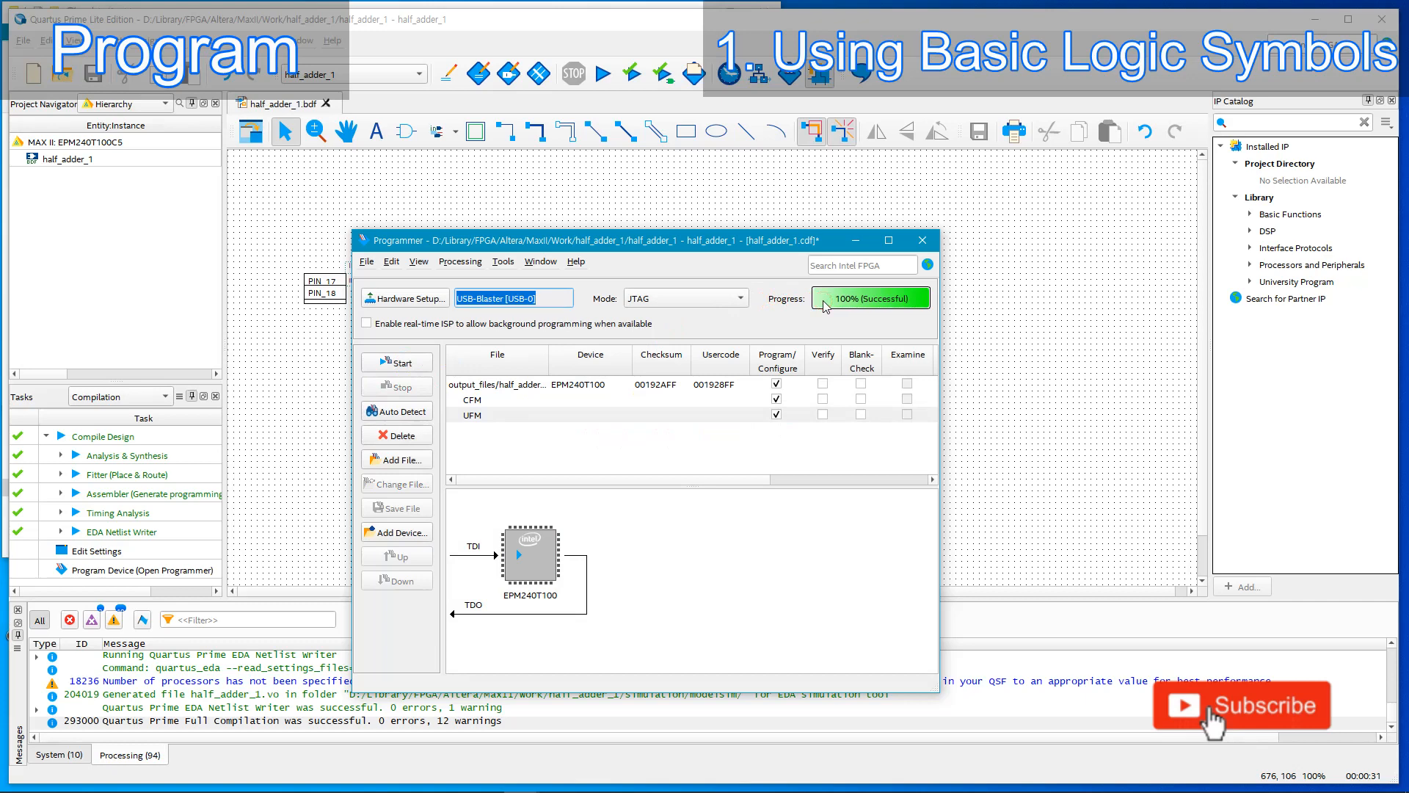
{"action": "left_click", "coordinate": [750, 385]}
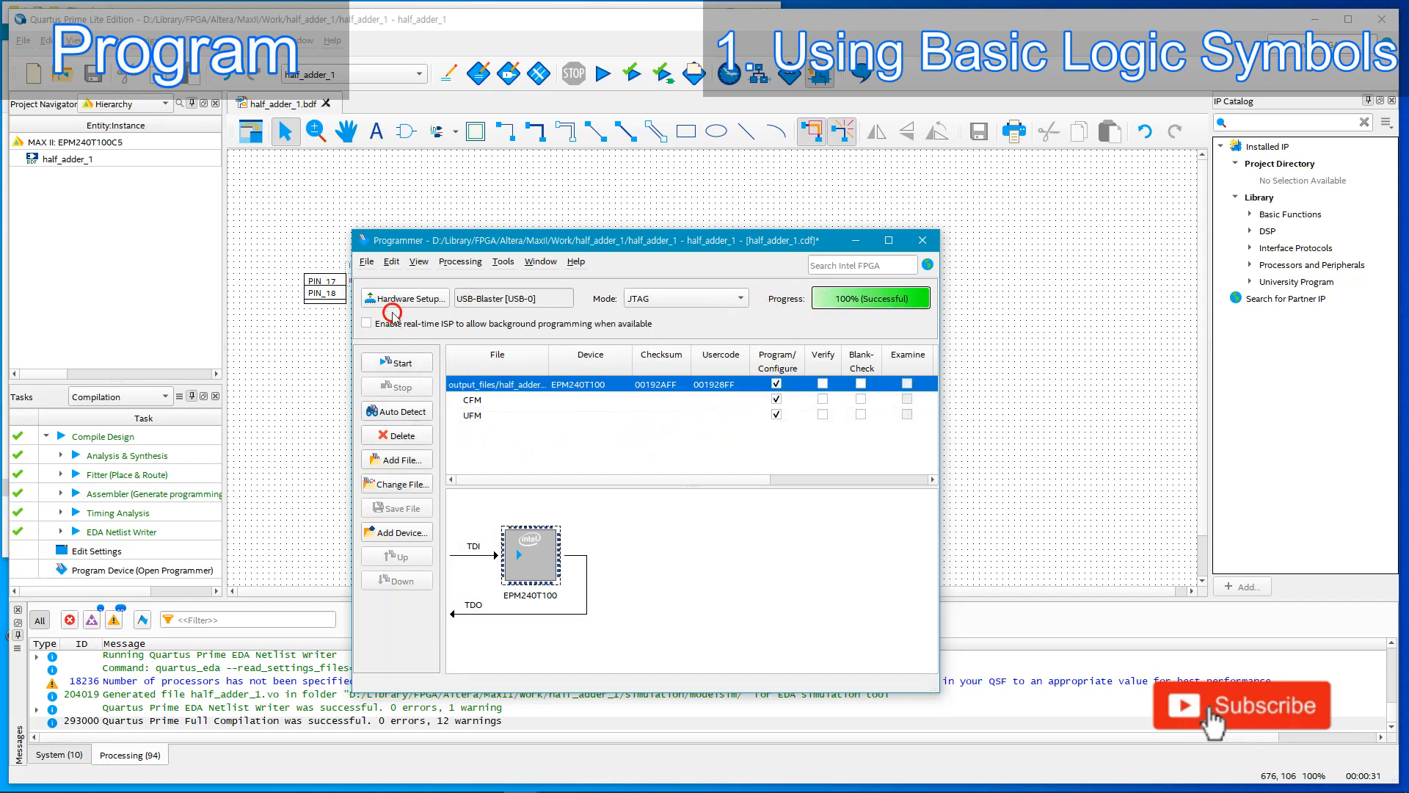
Save the half_adder_1.cdf programming file and close the Programmer.
{"action": "left_click", "coordinate": [367, 262]}
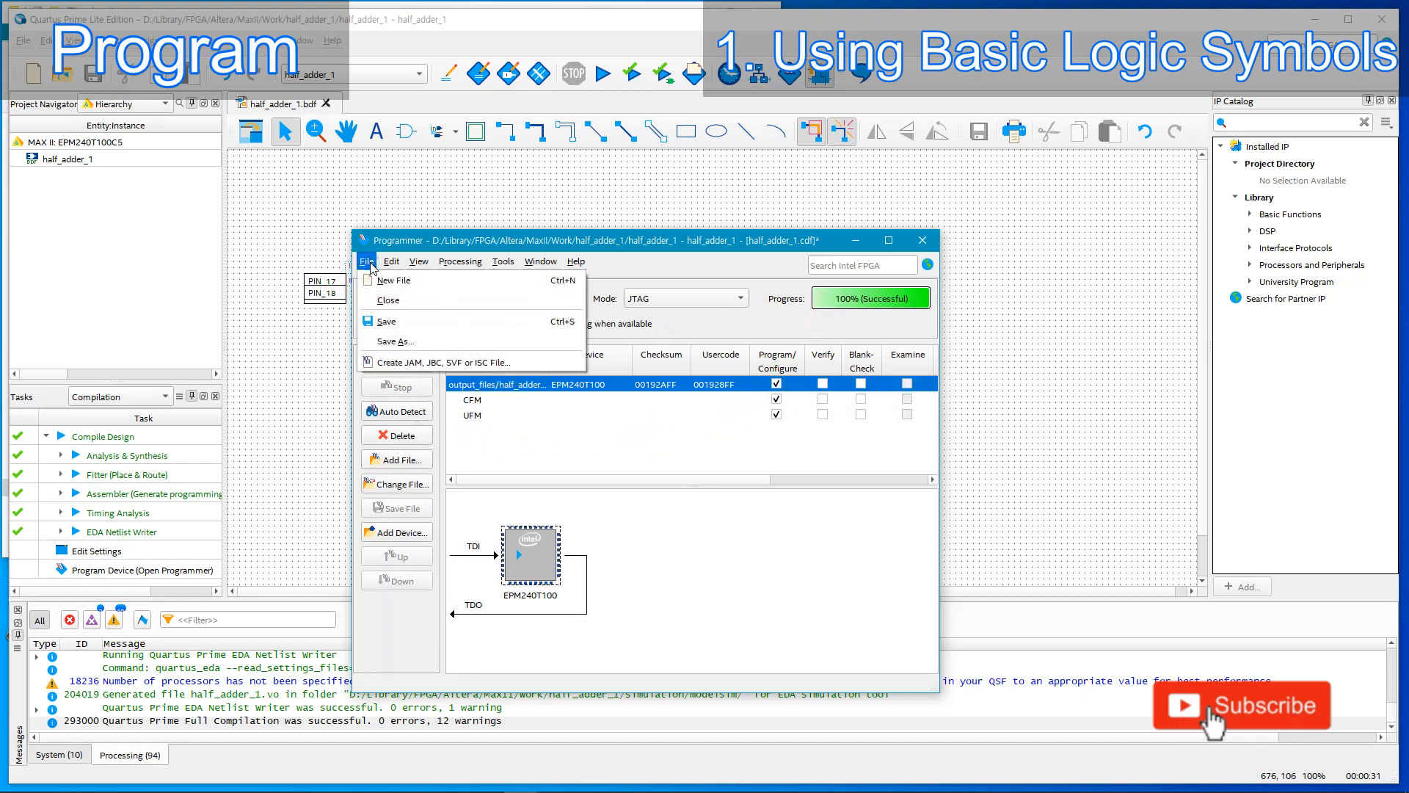
{"action": "left_click", "coordinate": [389, 323]}
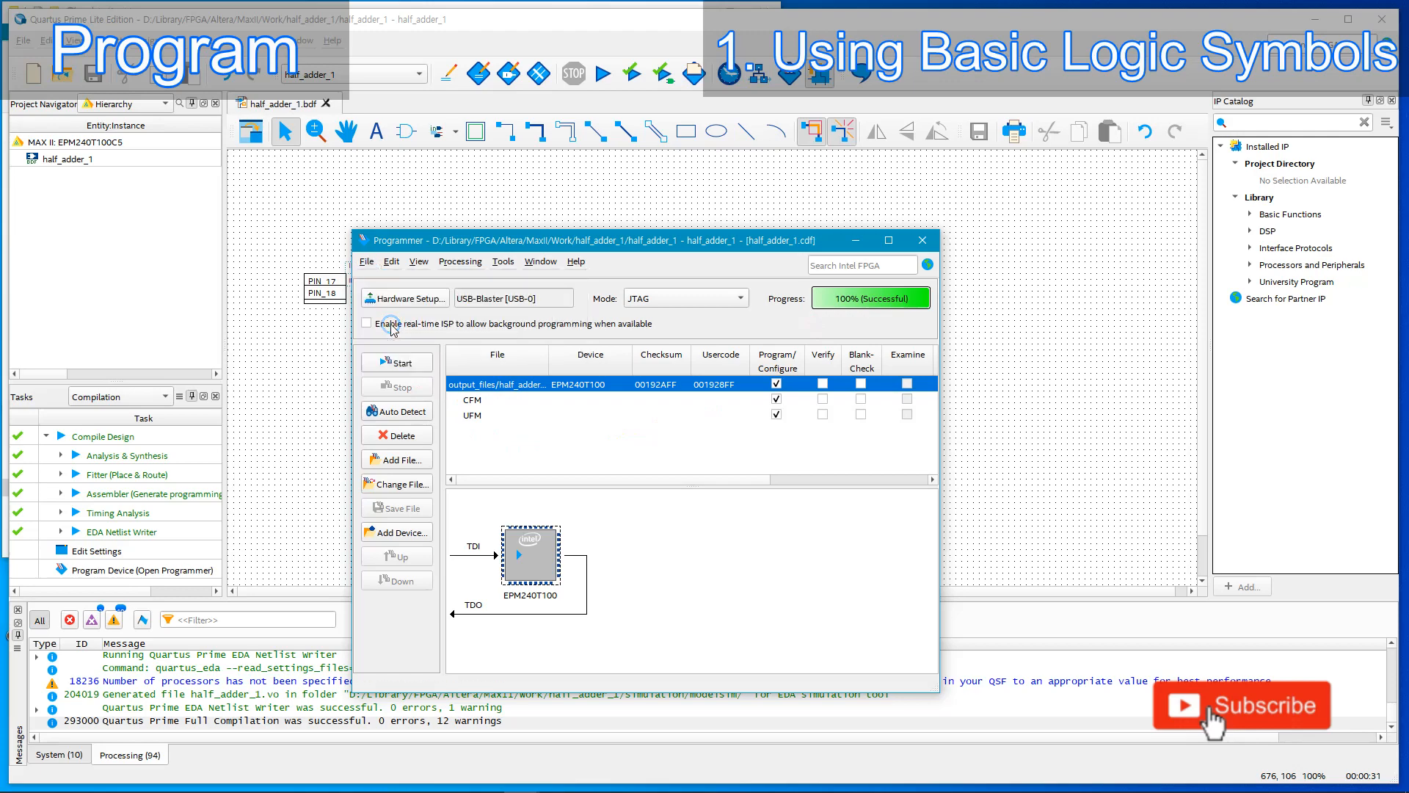
{"action": "left_click", "coordinate": [368, 262]}
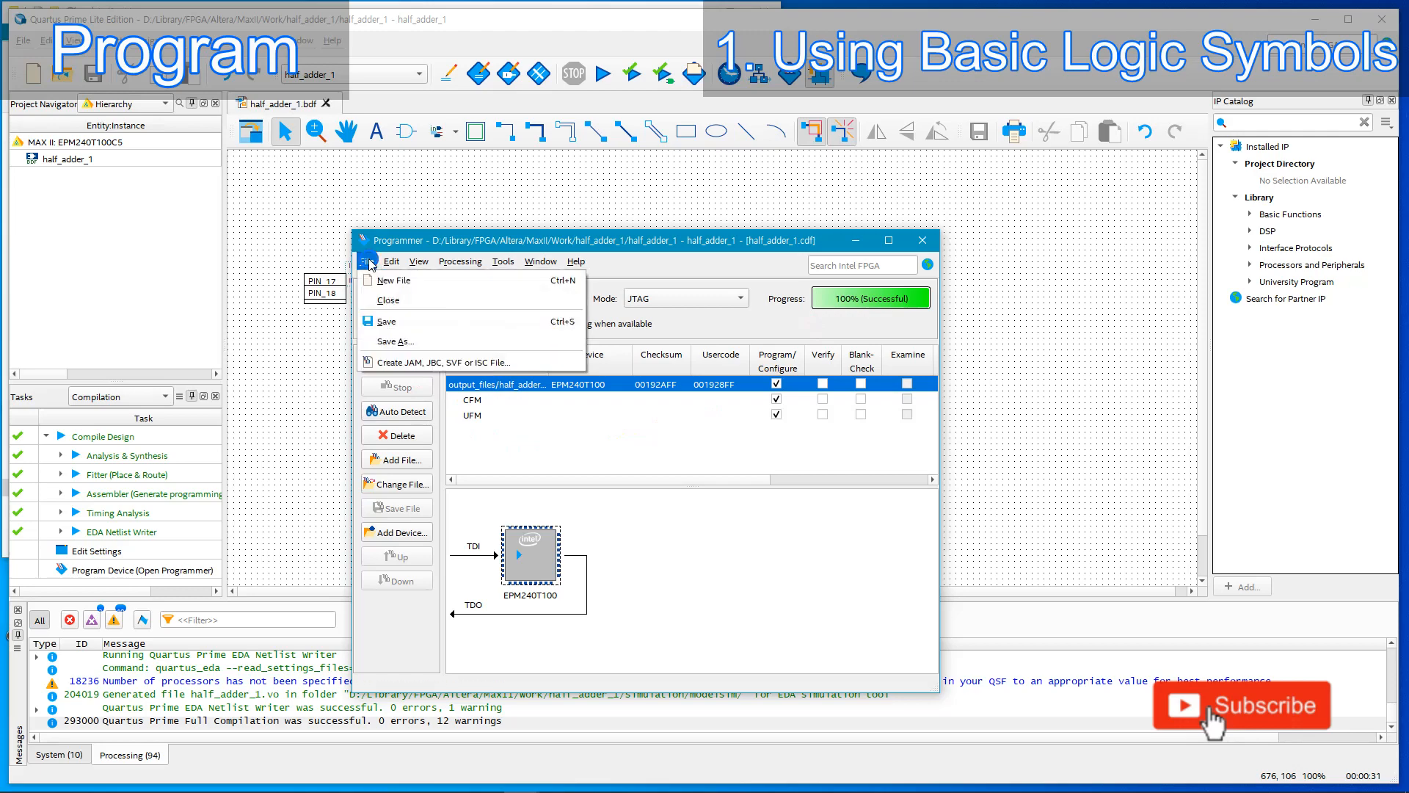
{"action": "left_click", "coordinate": [387, 305]}
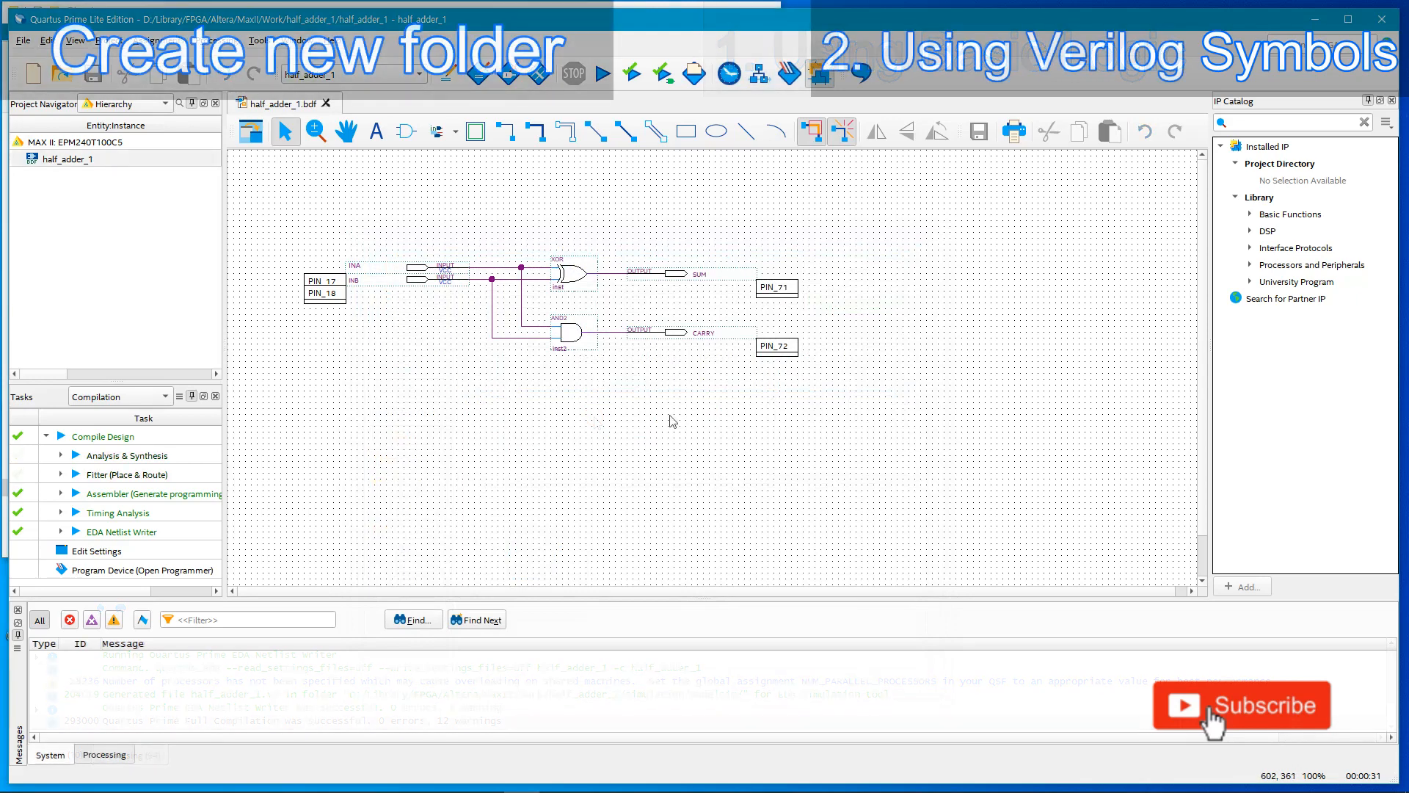
Switch to File Explorer, create a folder named half_adder_2 inside the MaxII Work folder and open it.
{"action": "left_click", "coordinate": [507, 172]}
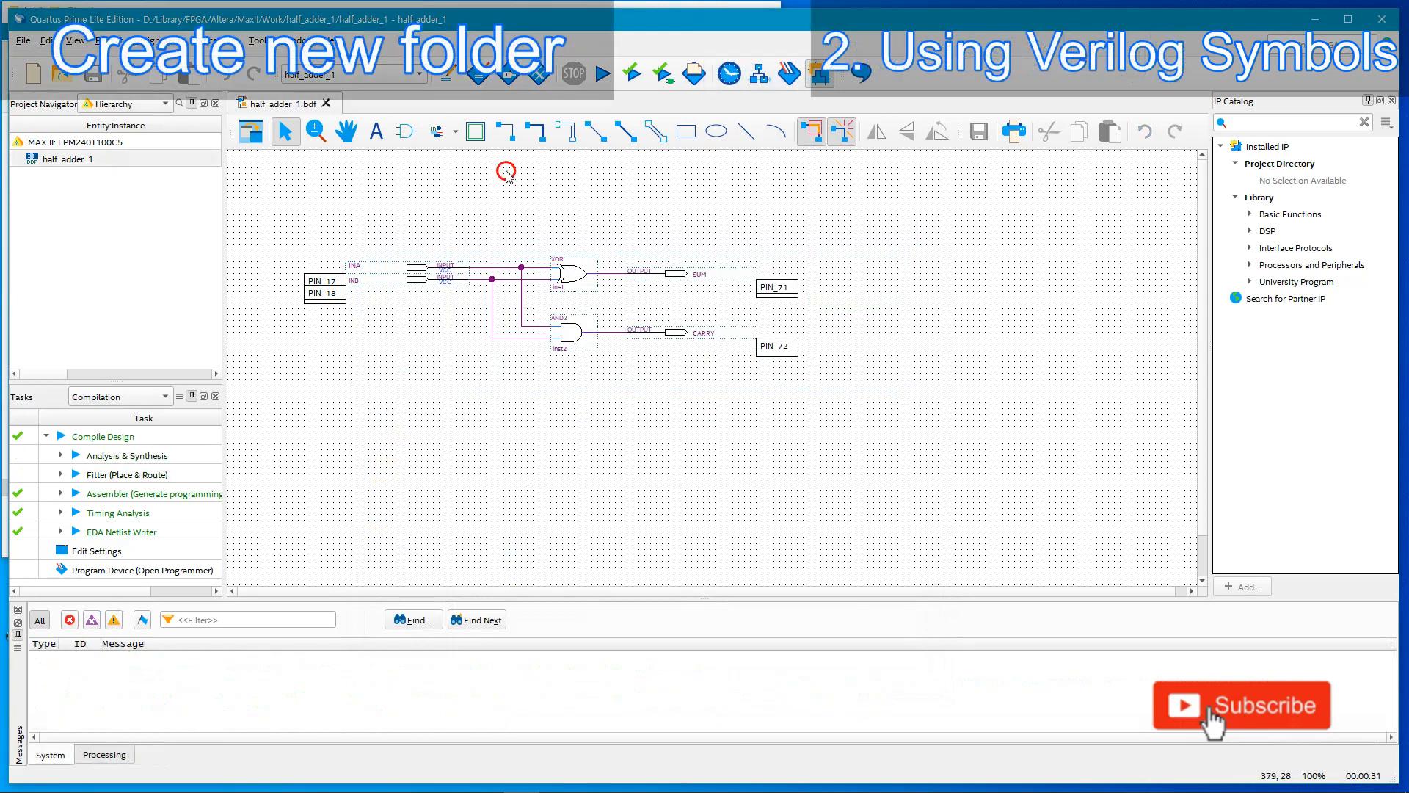
{"action": "left_click", "coordinate": [469, 3]}
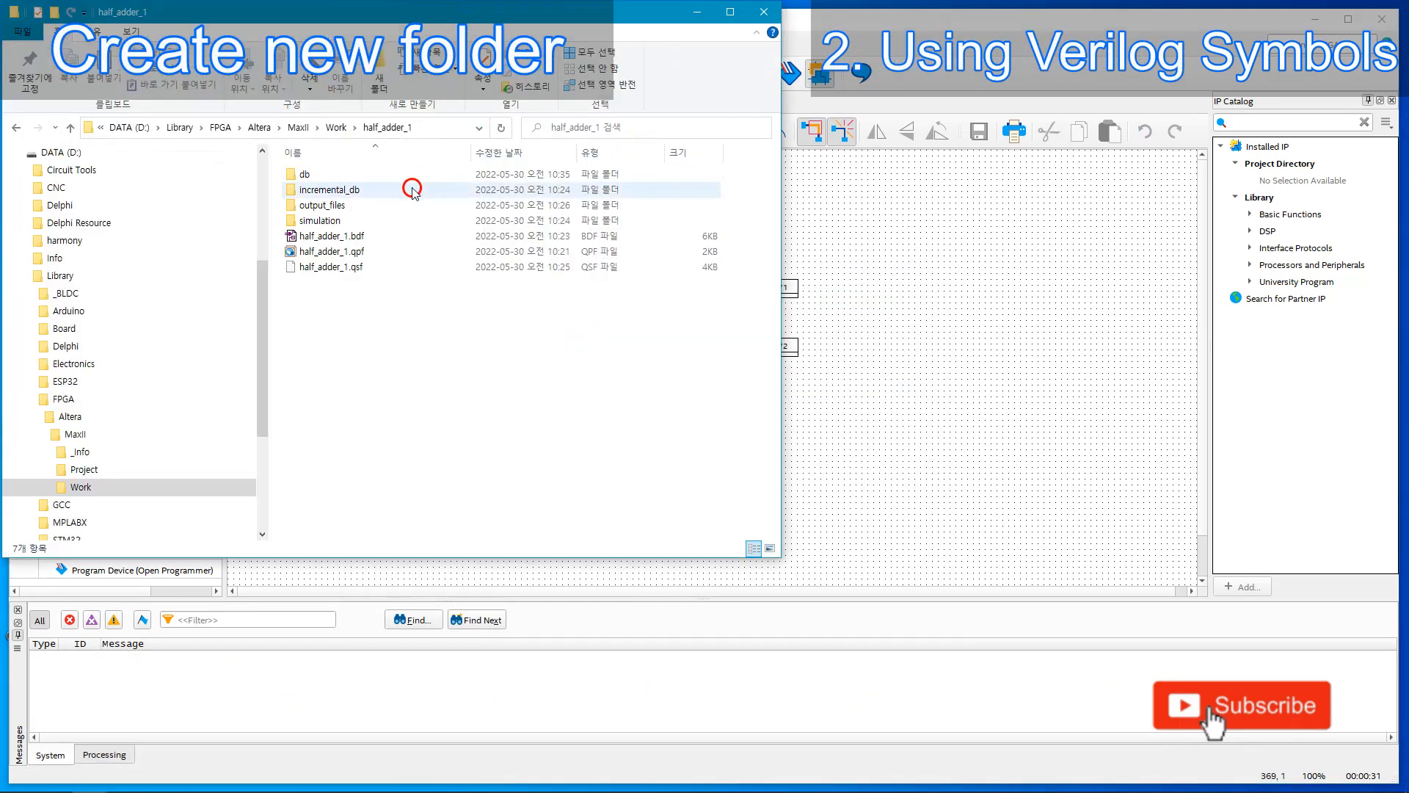
{"action": "left_click", "coordinate": [334, 129]}
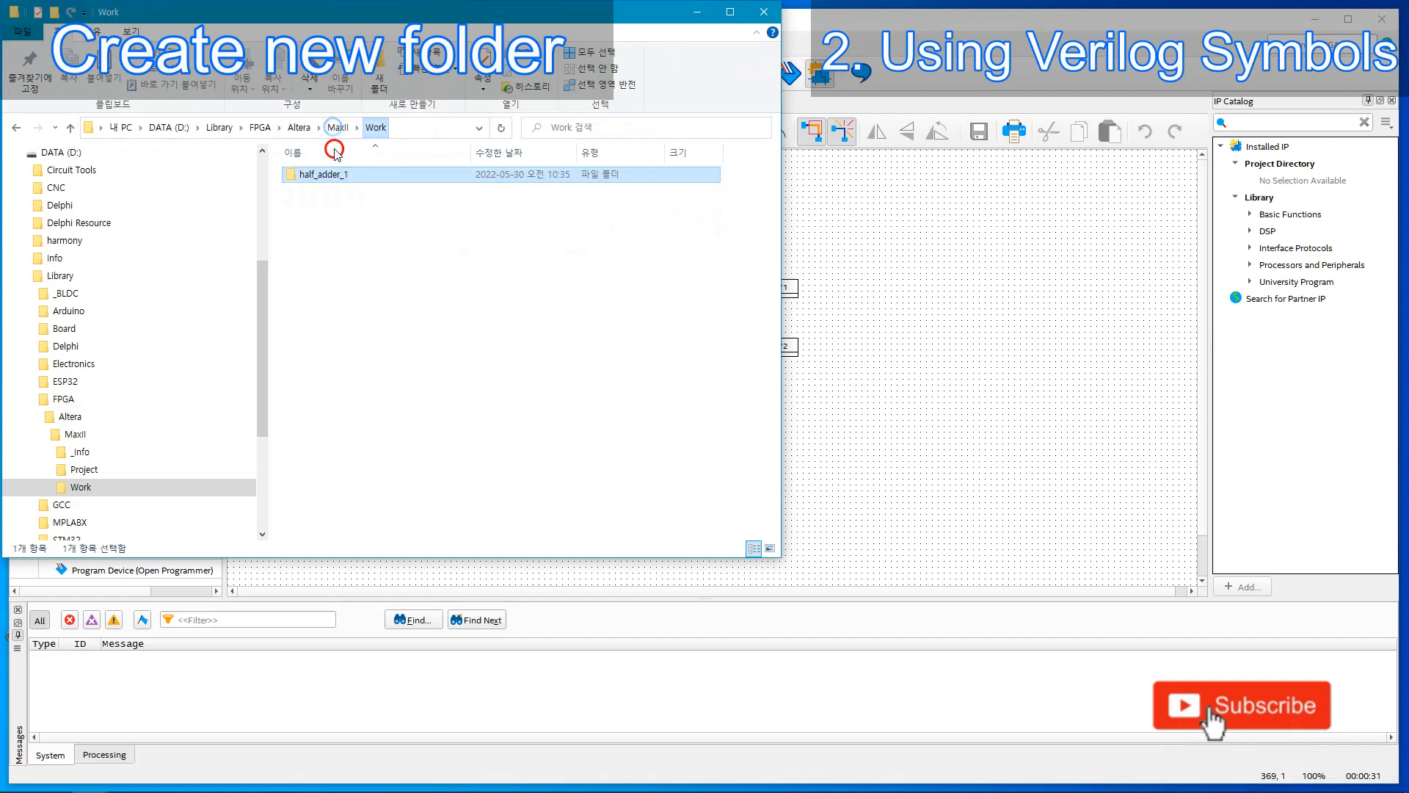
{"action": "right_click", "coordinate": [342, 226]}
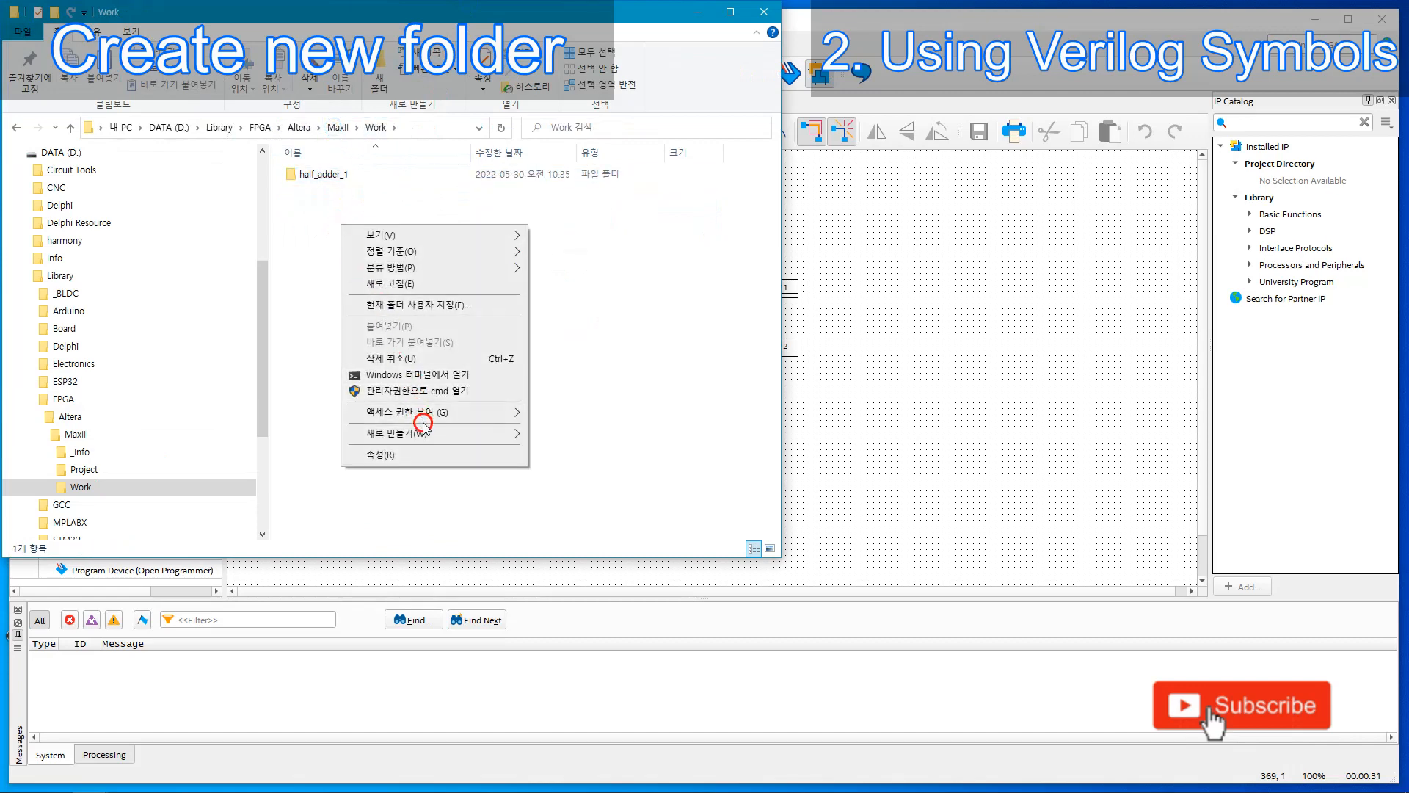
{"action": "mouse_move", "coordinate": [504, 434]}
{"action": "left_click", "coordinate": [545, 438]}
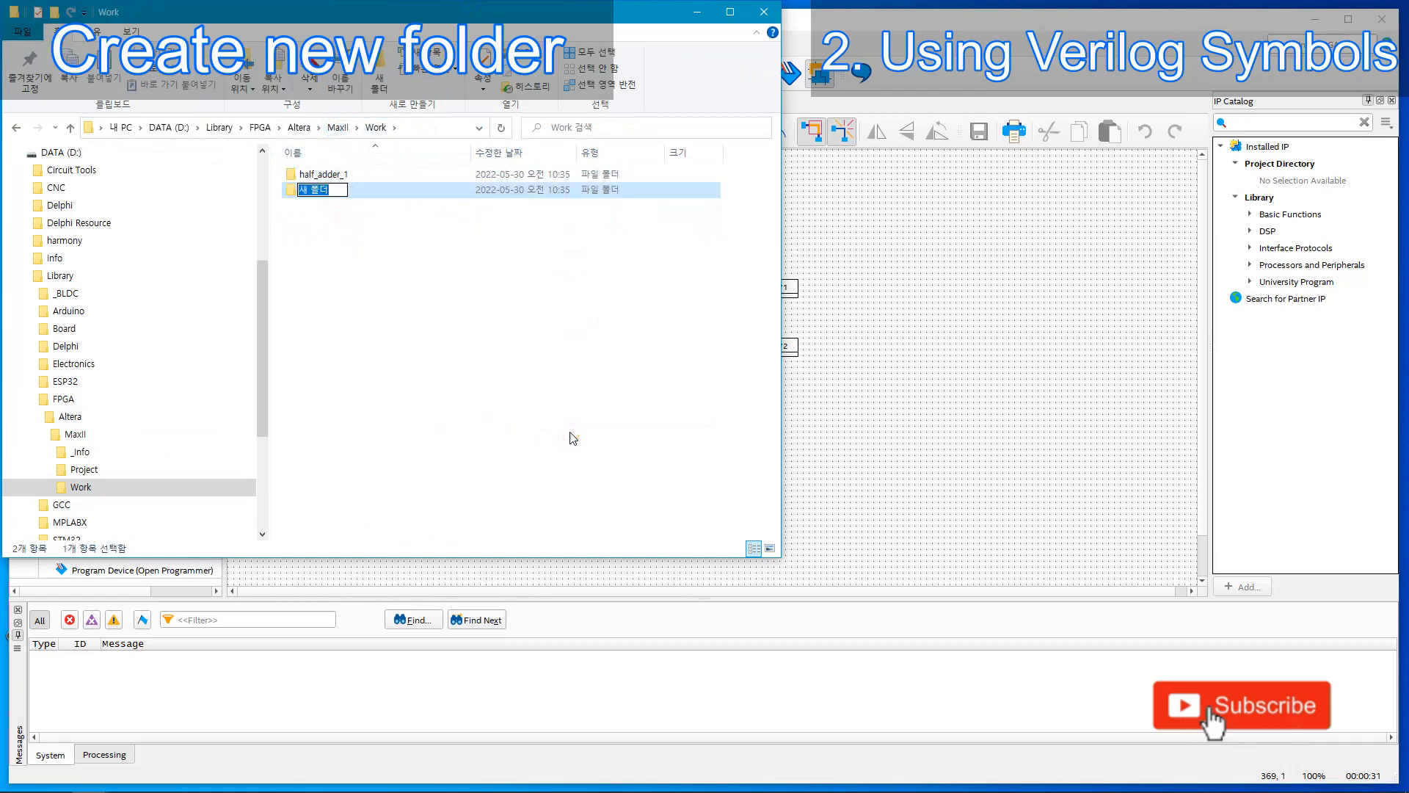
{"action": "type", "text": "half_adder_2"}
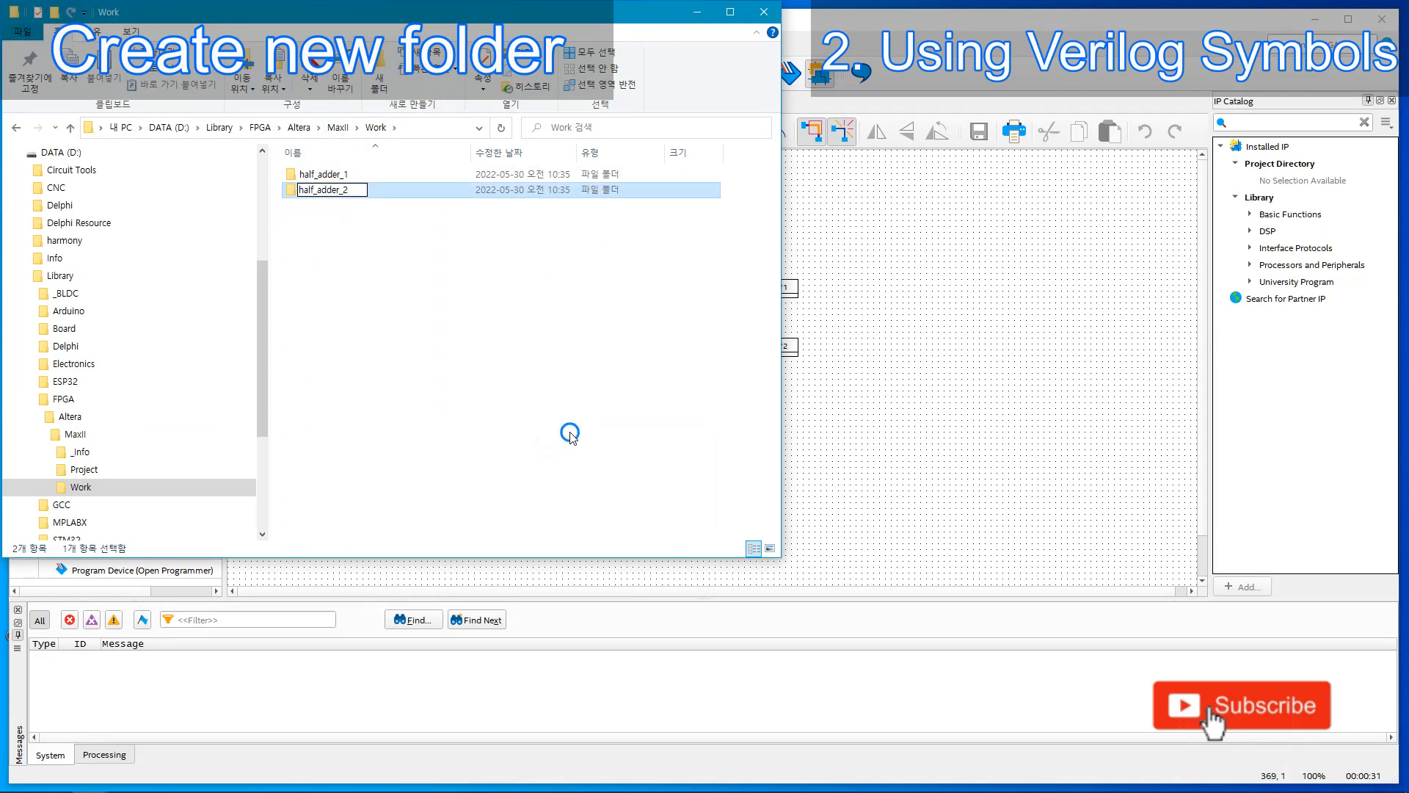
{"action": "left_click", "coordinate": [386, 232]}
{"action": "double_click", "coordinate": [337, 192]}
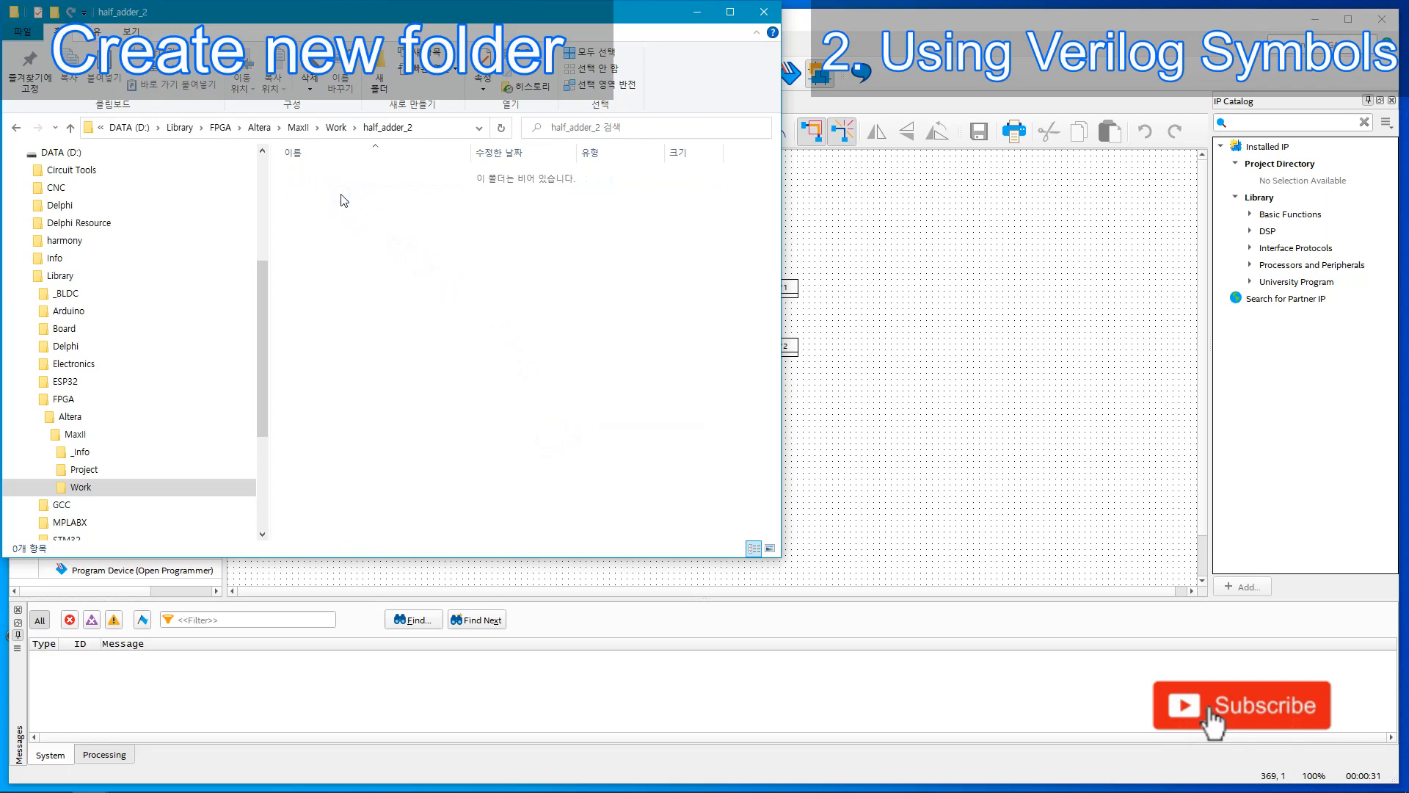
Return to Quartus Prime and close the half_adder_1 project.
{"action": "left_click", "coordinate": [850, 23]}
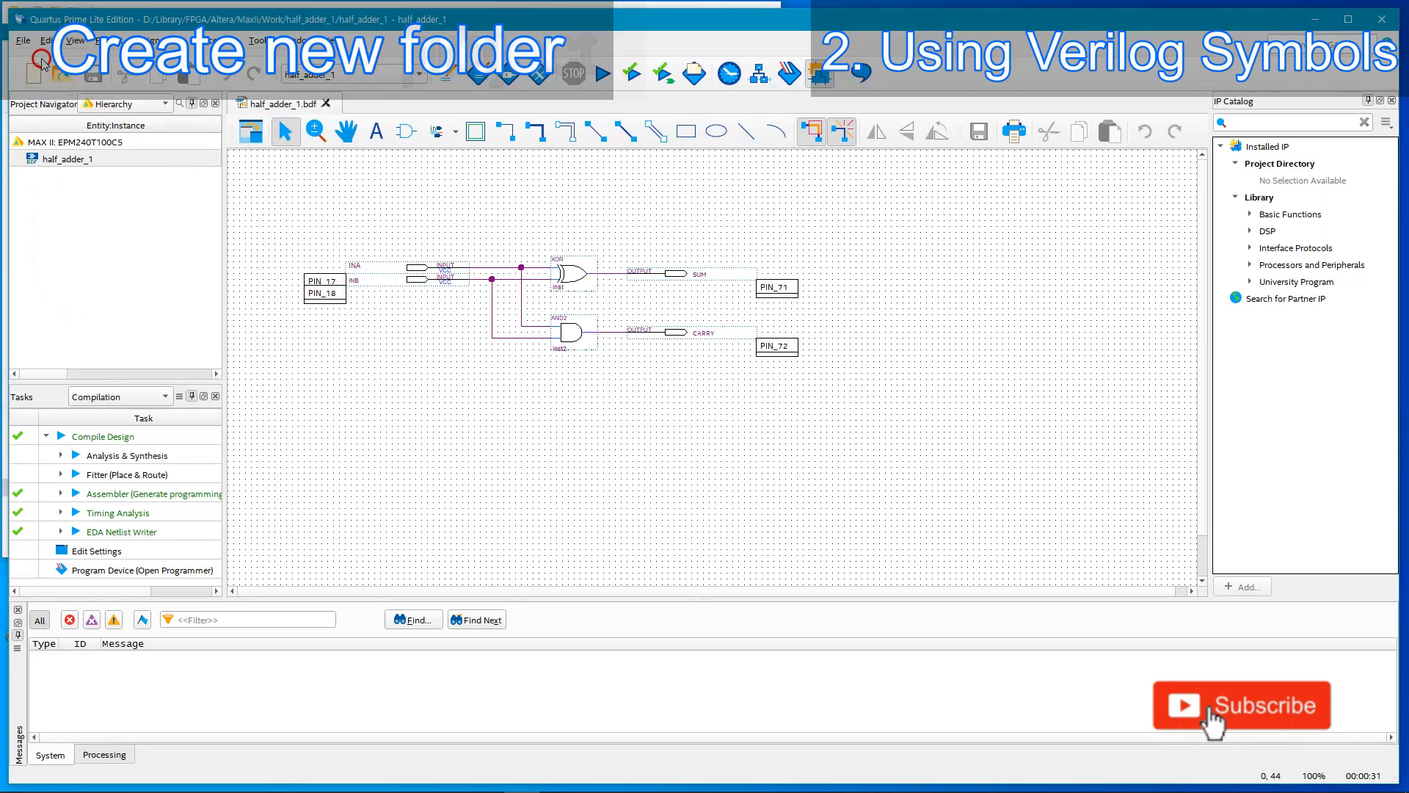
{"action": "left_click", "coordinate": [24, 42]}
{"action": "left_click", "coordinate": [52, 180]}
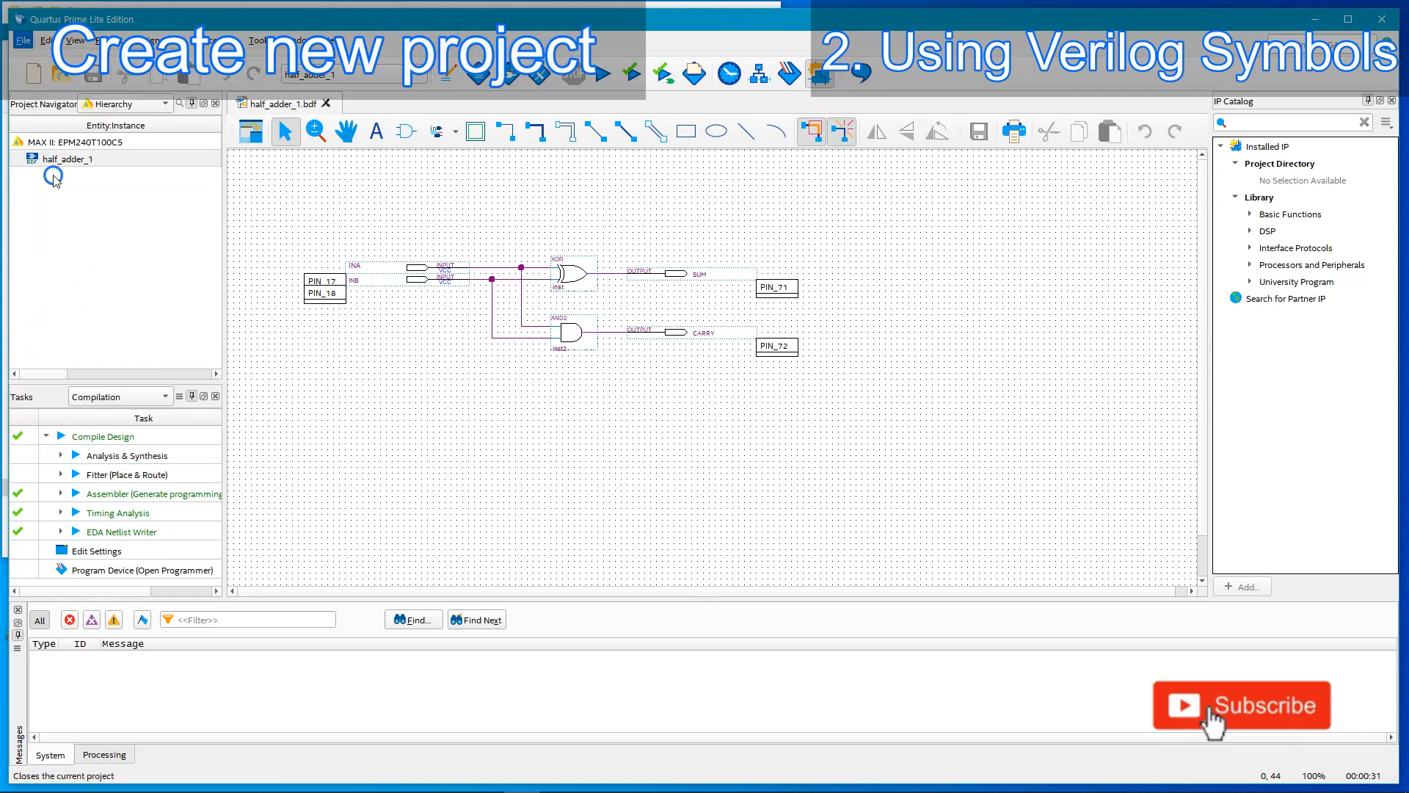
Start the New Project Wizard and set the working directory to D:/Library/FPGA/Altera/MaxII/Work/half_adder_2.
{"action": "left_click", "coordinate": [23, 40]}
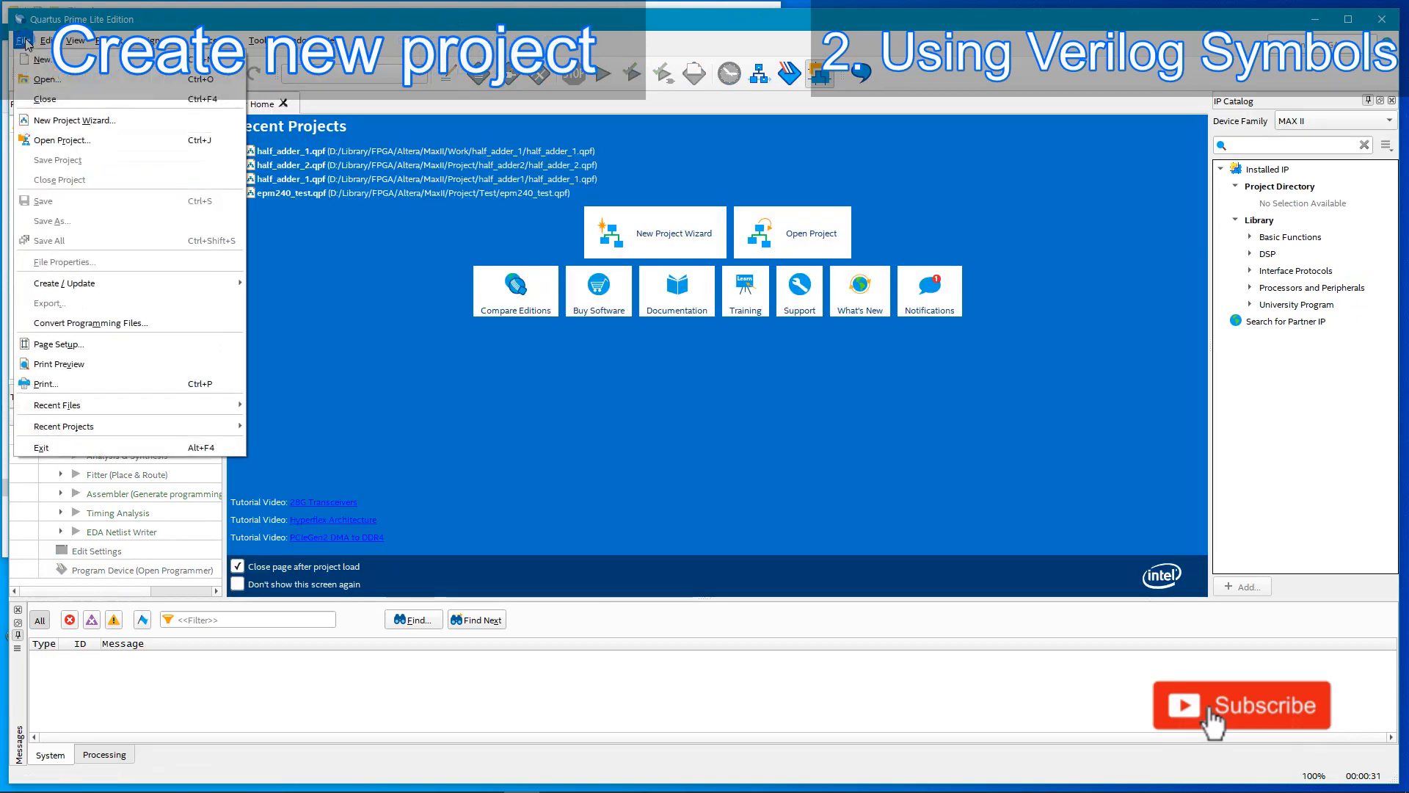
{"action": "left_click", "coordinate": [51, 120]}
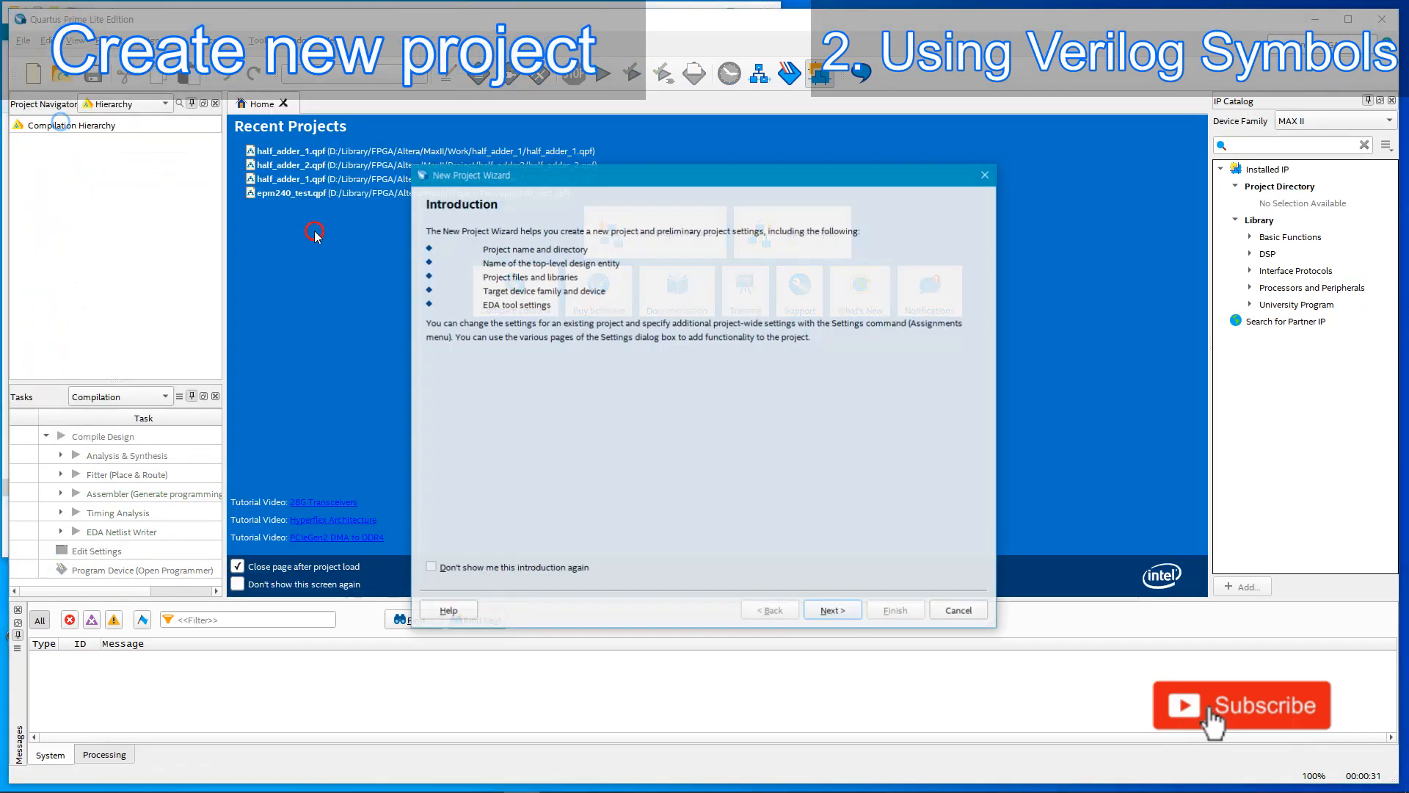
{"action": "left_click", "coordinate": [833, 611]}
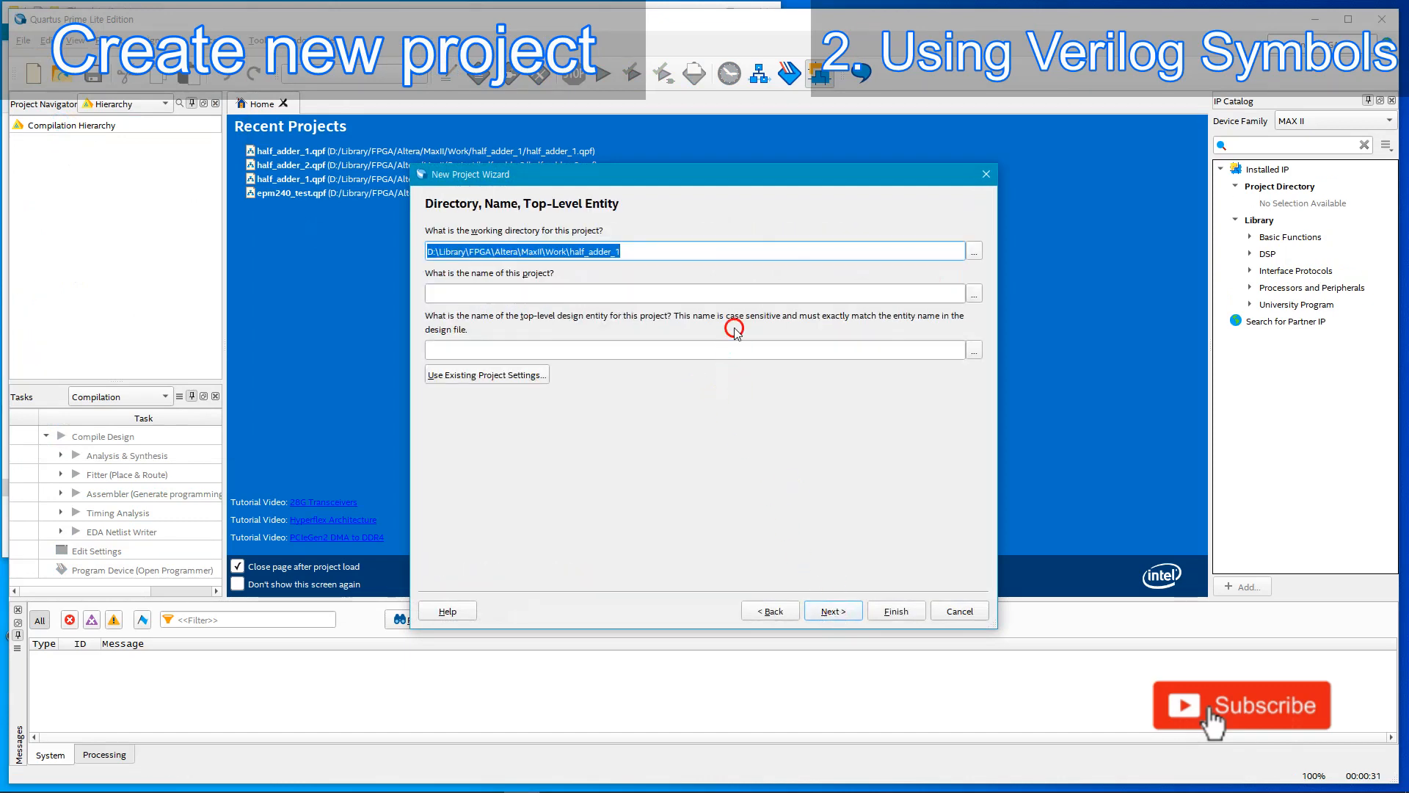
{"action": "left_click", "coordinate": [974, 251]}
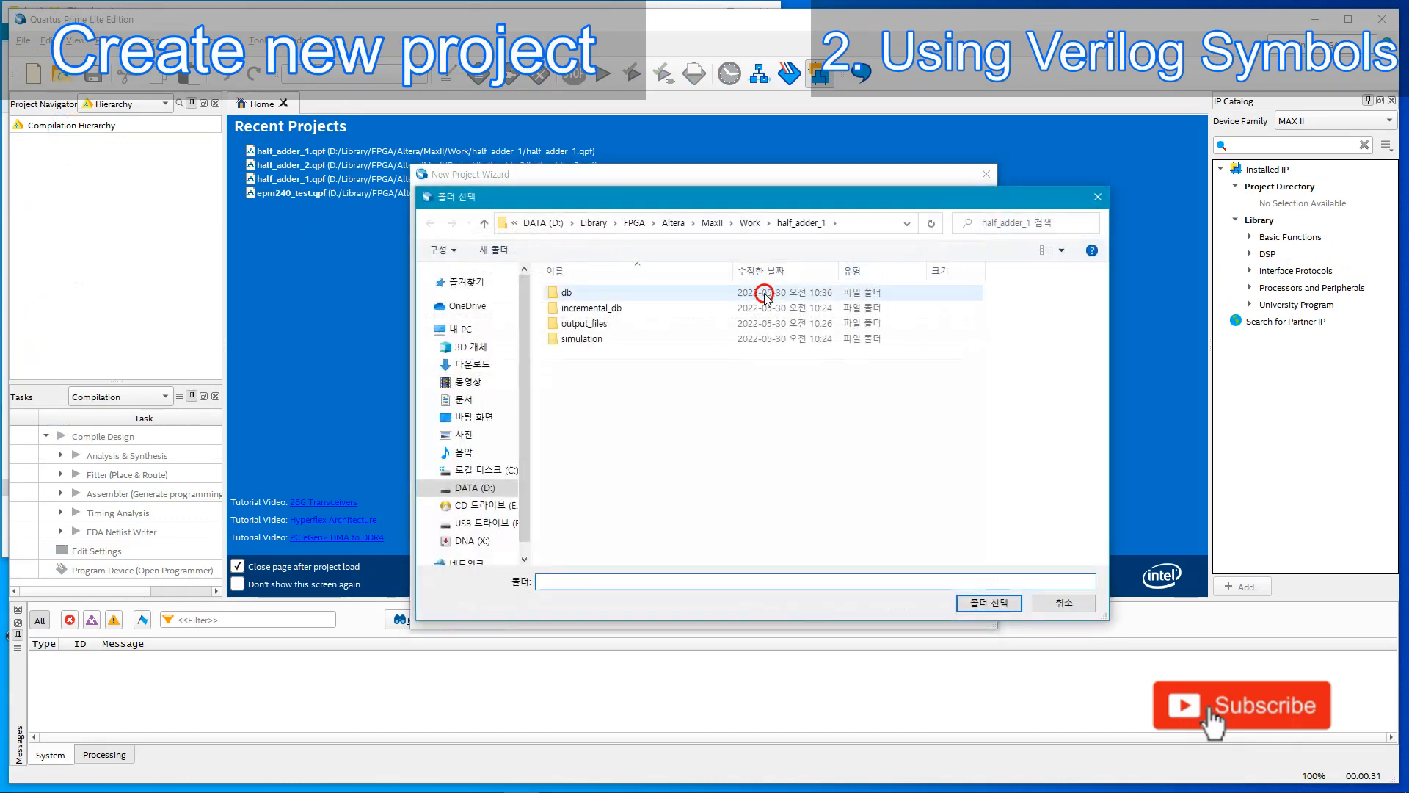
{"action": "left_click", "coordinate": [750, 223]}
{"action": "left_click", "coordinate": [582, 307]}
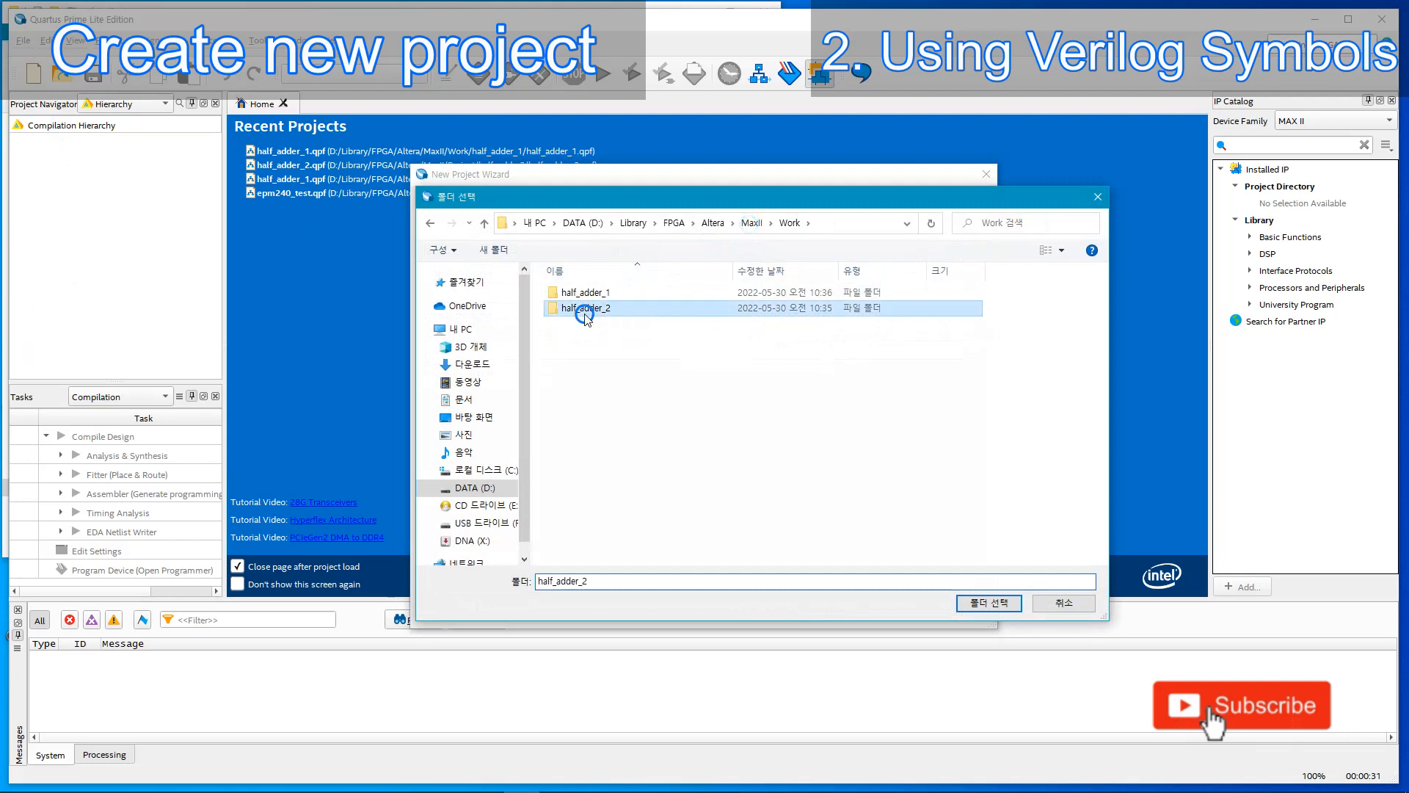
{"action": "double_click", "coordinate": [582, 308]}
{"action": "left_click", "coordinate": [973, 602]}
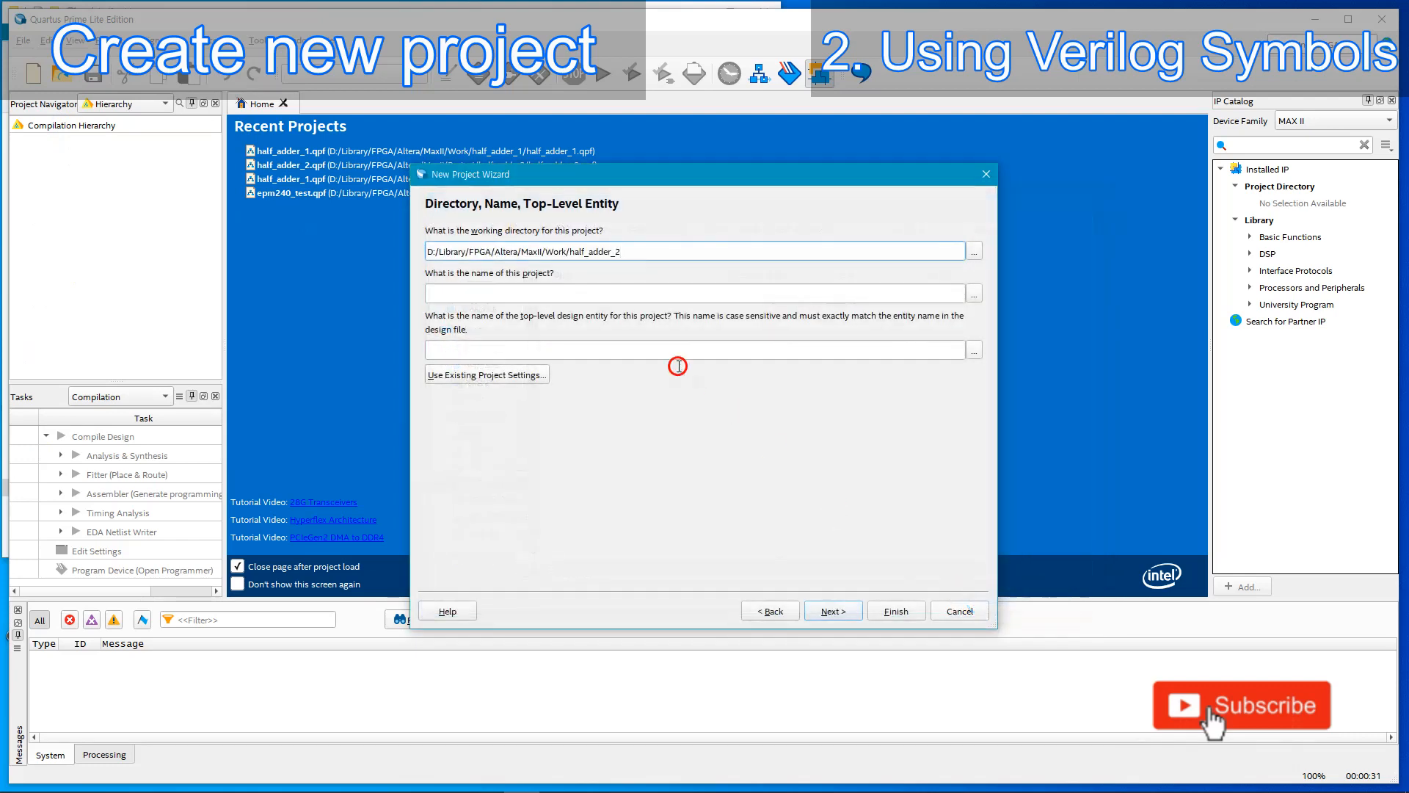
Name the project and its top-level entity half_adder_2, and continue to the device settings without adding any files.
{"action": "left_click", "coordinate": [584, 292]}
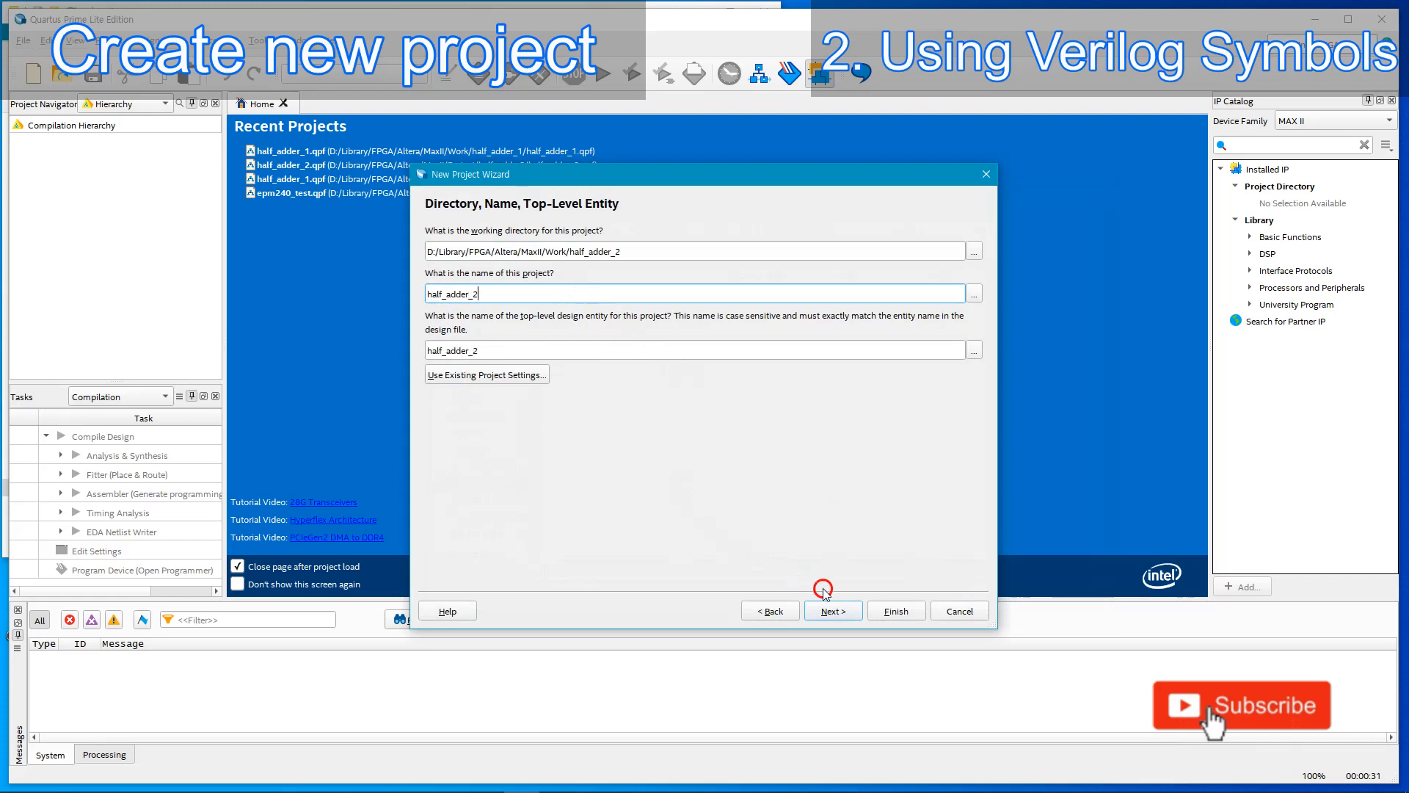
{"action": "left_click", "coordinate": [832, 610]}
{"action": "left_click", "coordinate": [835, 609]}
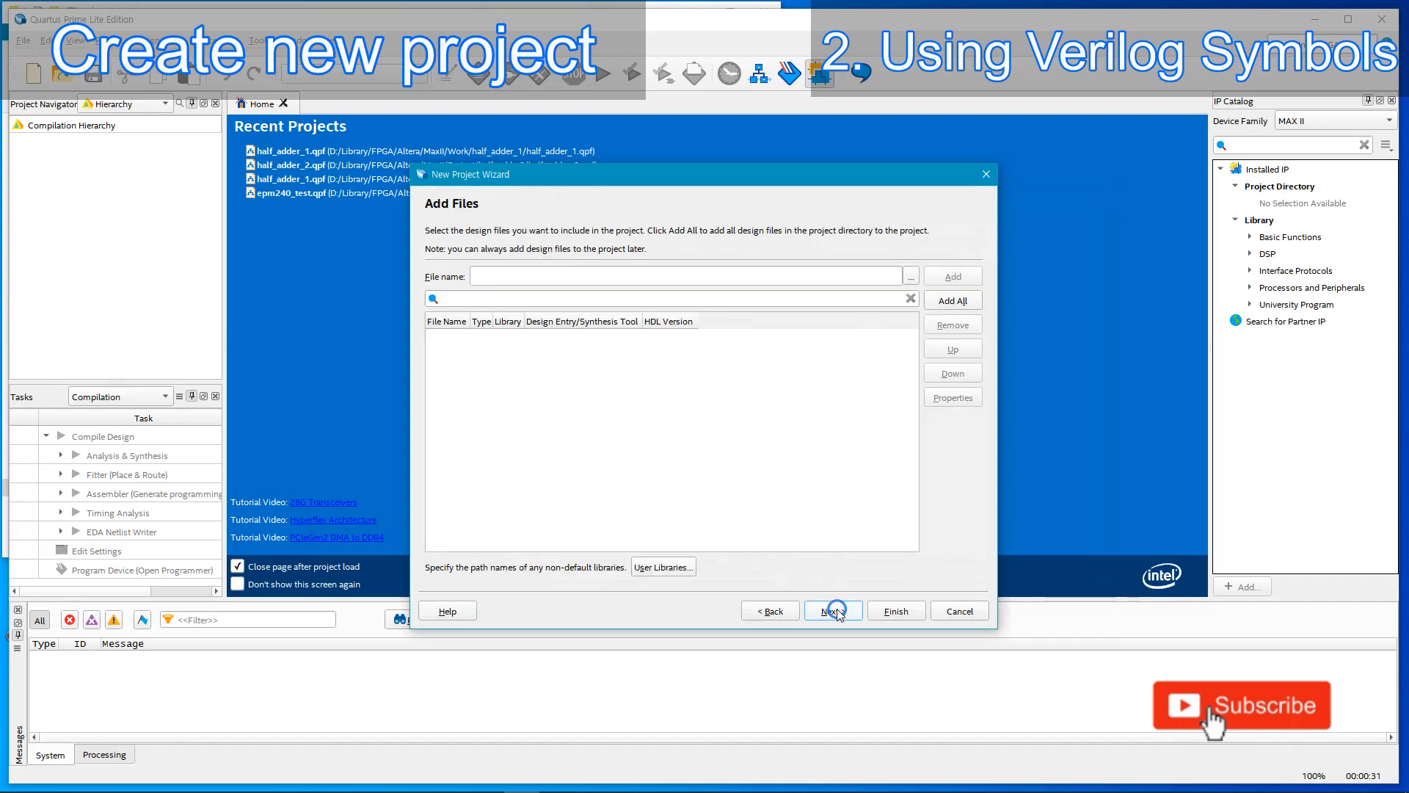
{"action": "left_click", "coordinate": [837, 612]}
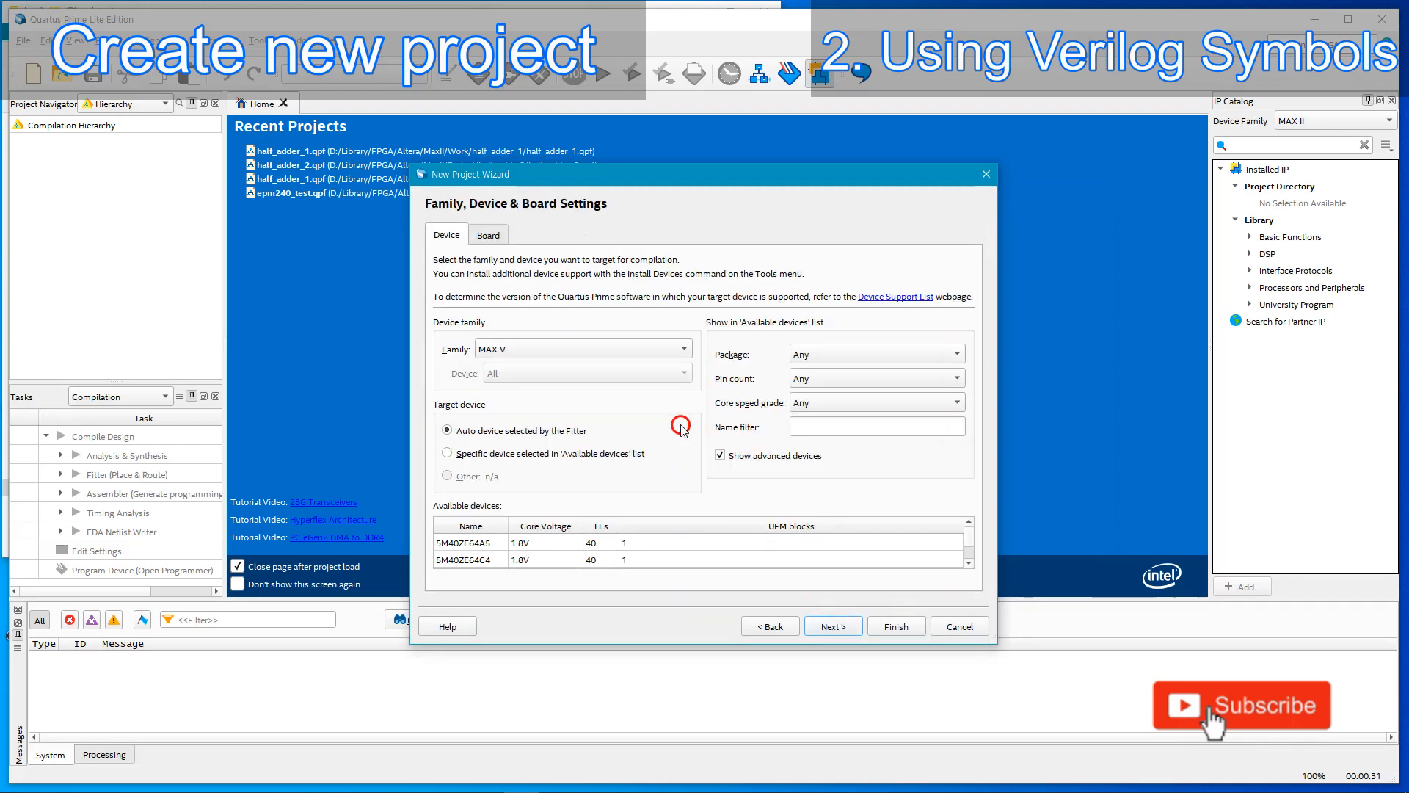
Choose the MAX II device family and the specific device EPM240T100C5 as the project's target.
{"action": "left_click", "coordinate": [677, 349]}
{"action": "left_click", "coordinate": [567, 331]}
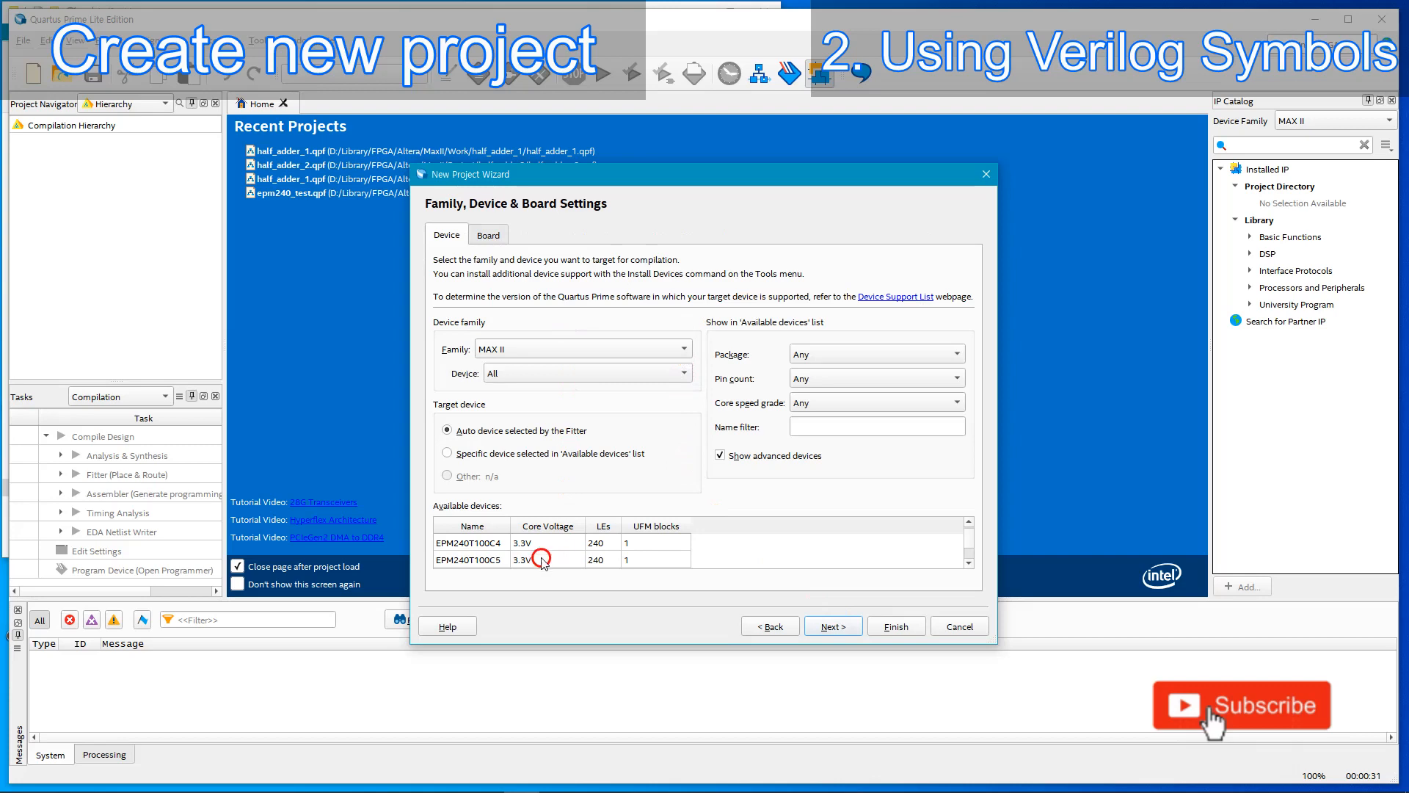
{"action": "left_click", "coordinate": [499, 560]}
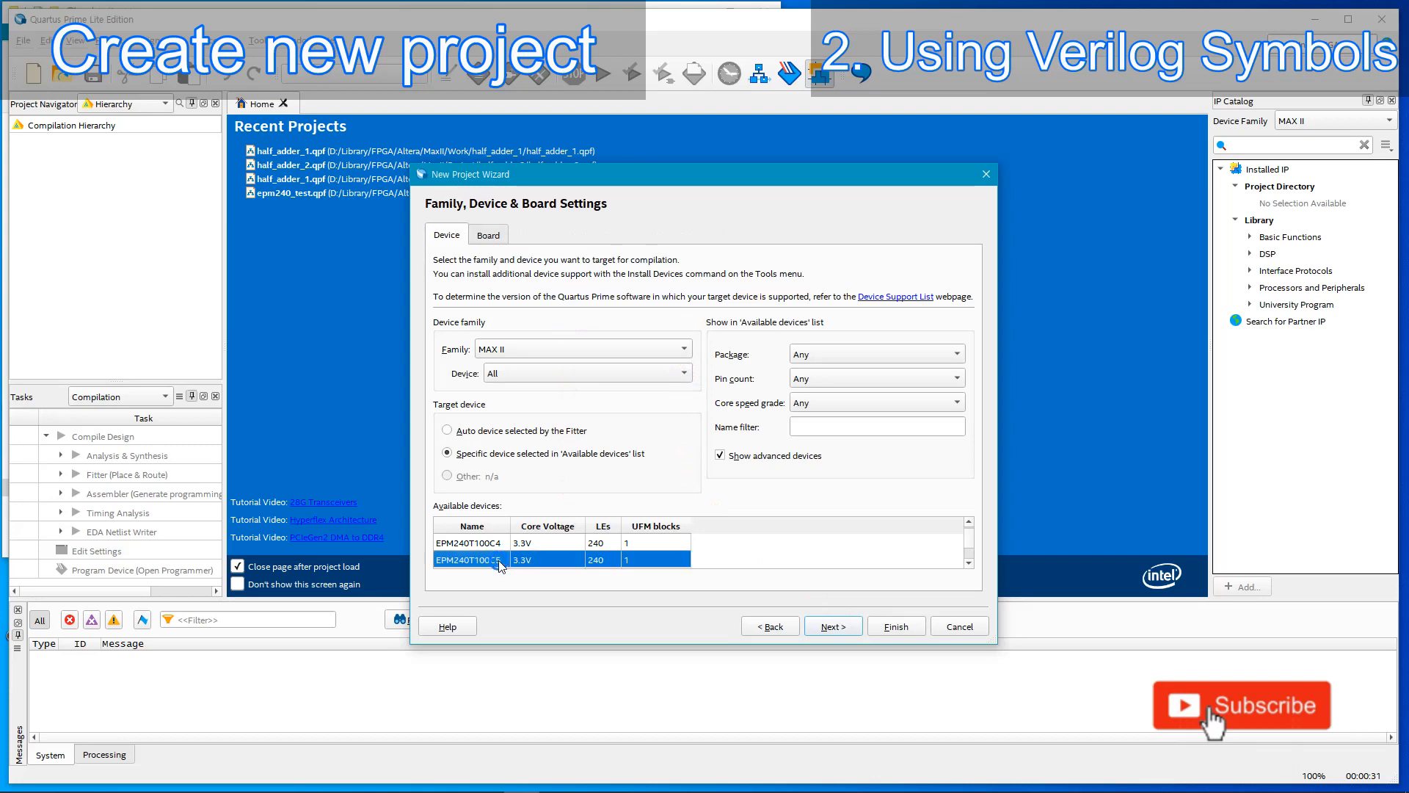
{"action": "left_click", "coordinate": [829, 628]}
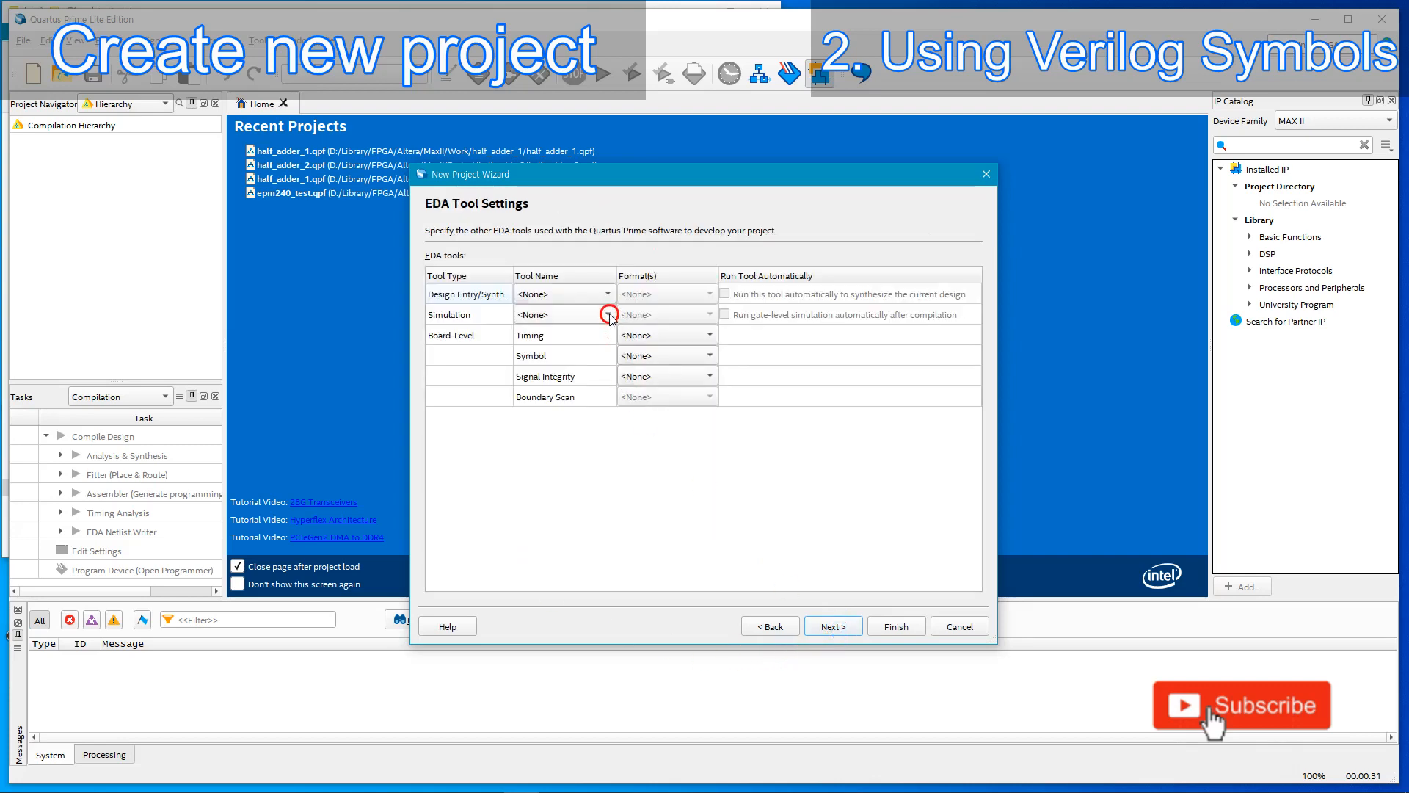
Set the simulation tool to ModelSim with Verilog HDL format and finish creating the half_adder_2 project.
{"action": "left_click", "coordinate": [607, 314]}
{"action": "left_click", "coordinate": [583, 369]}
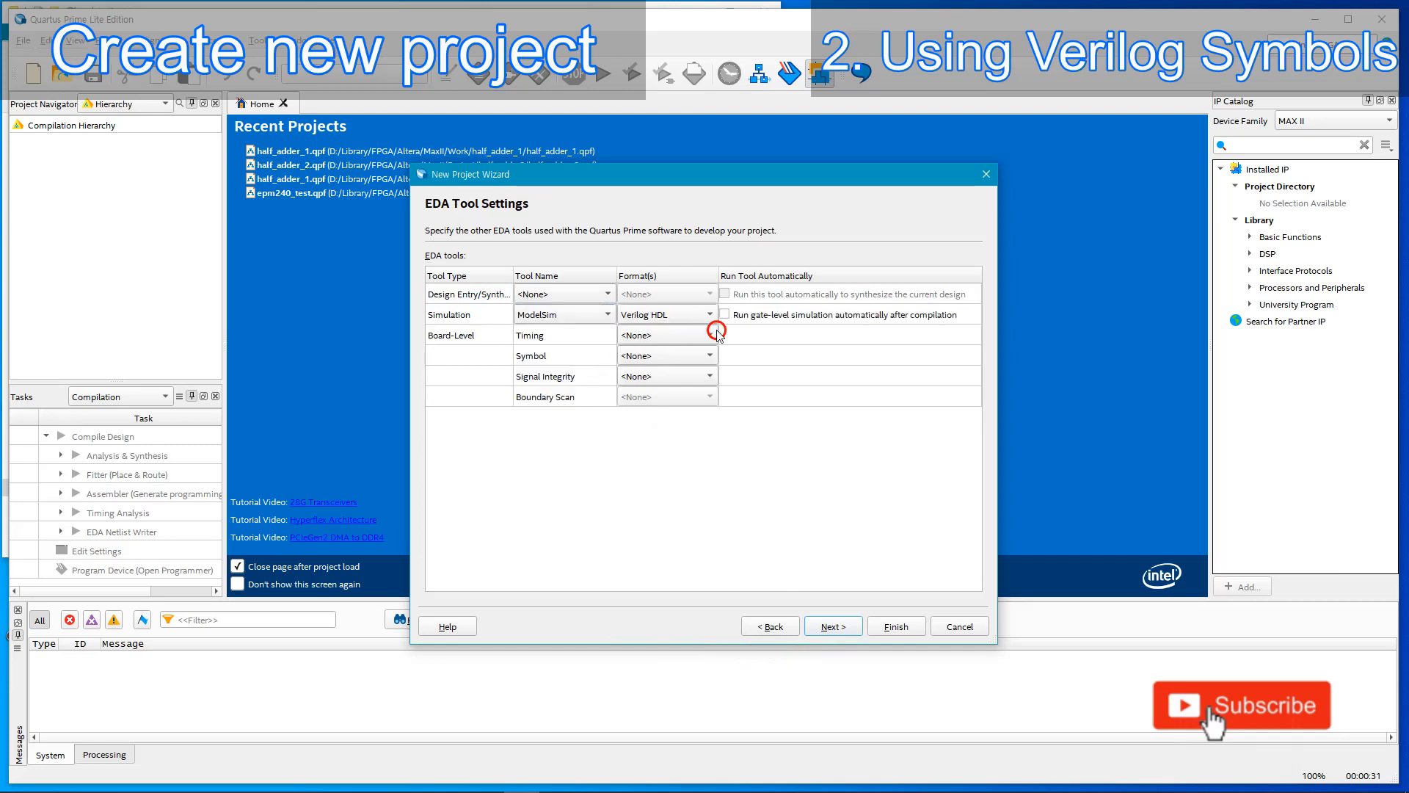
{"action": "left_click", "coordinate": [834, 627]}
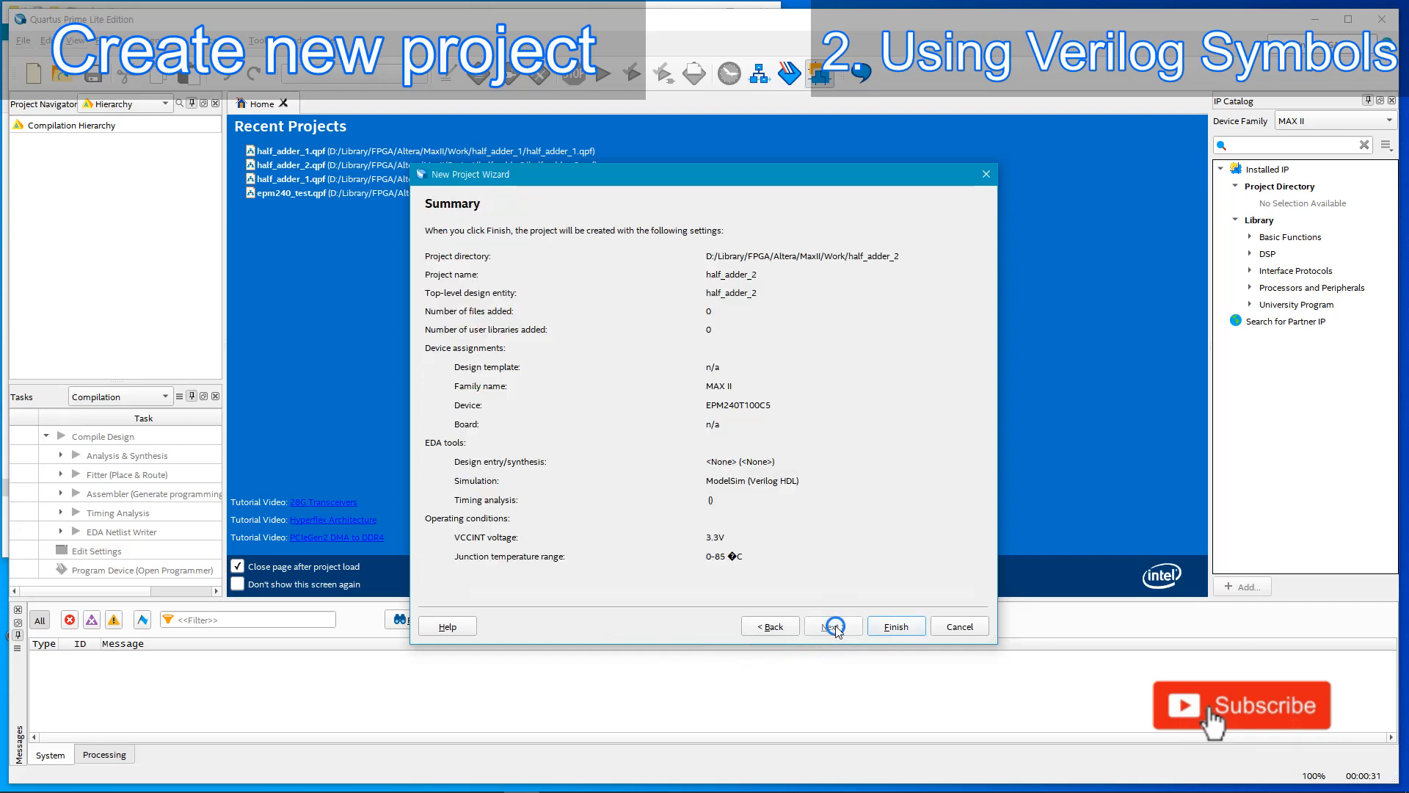
{"action": "left_click", "coordinate": [890, 628]}
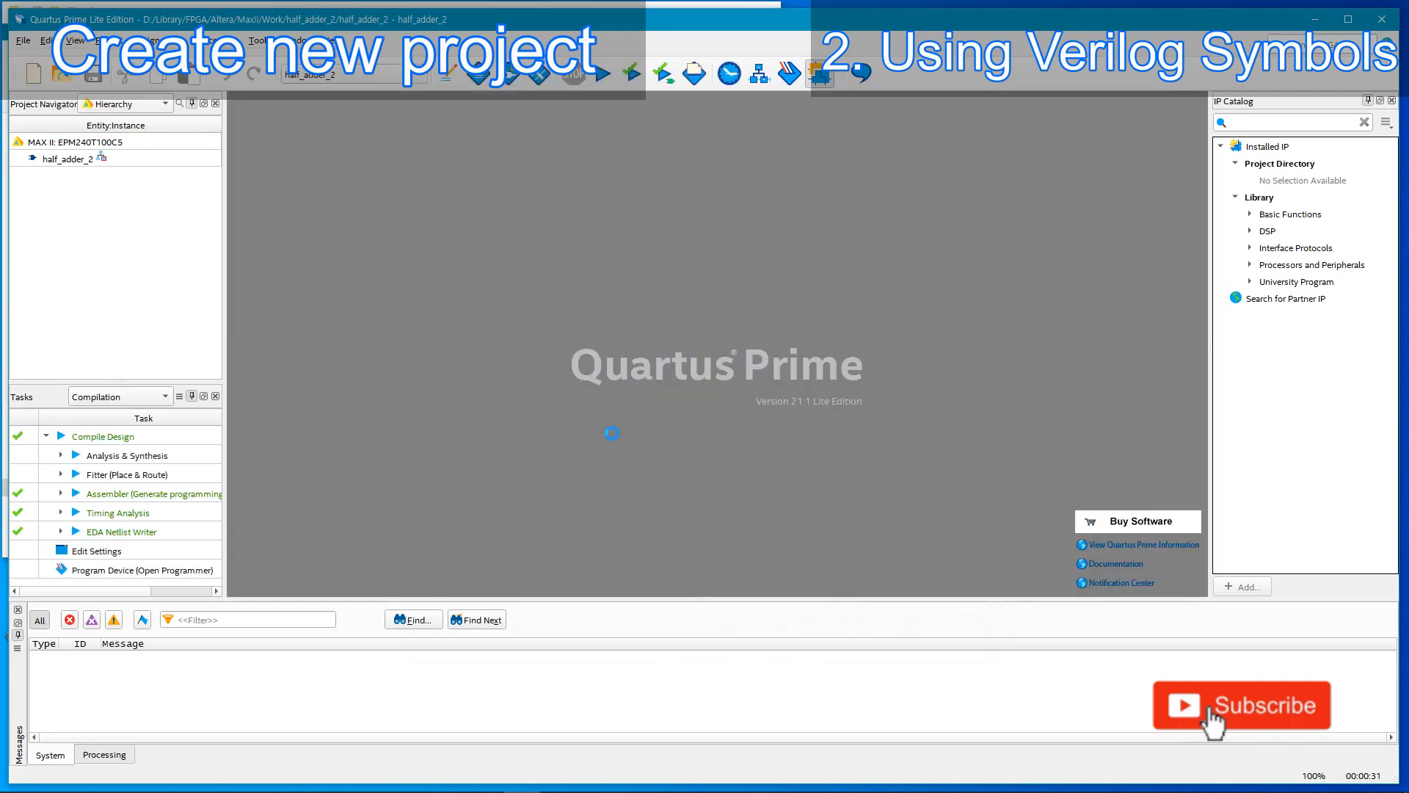
{"action": "left_click", "coordinate": [129, 162]}
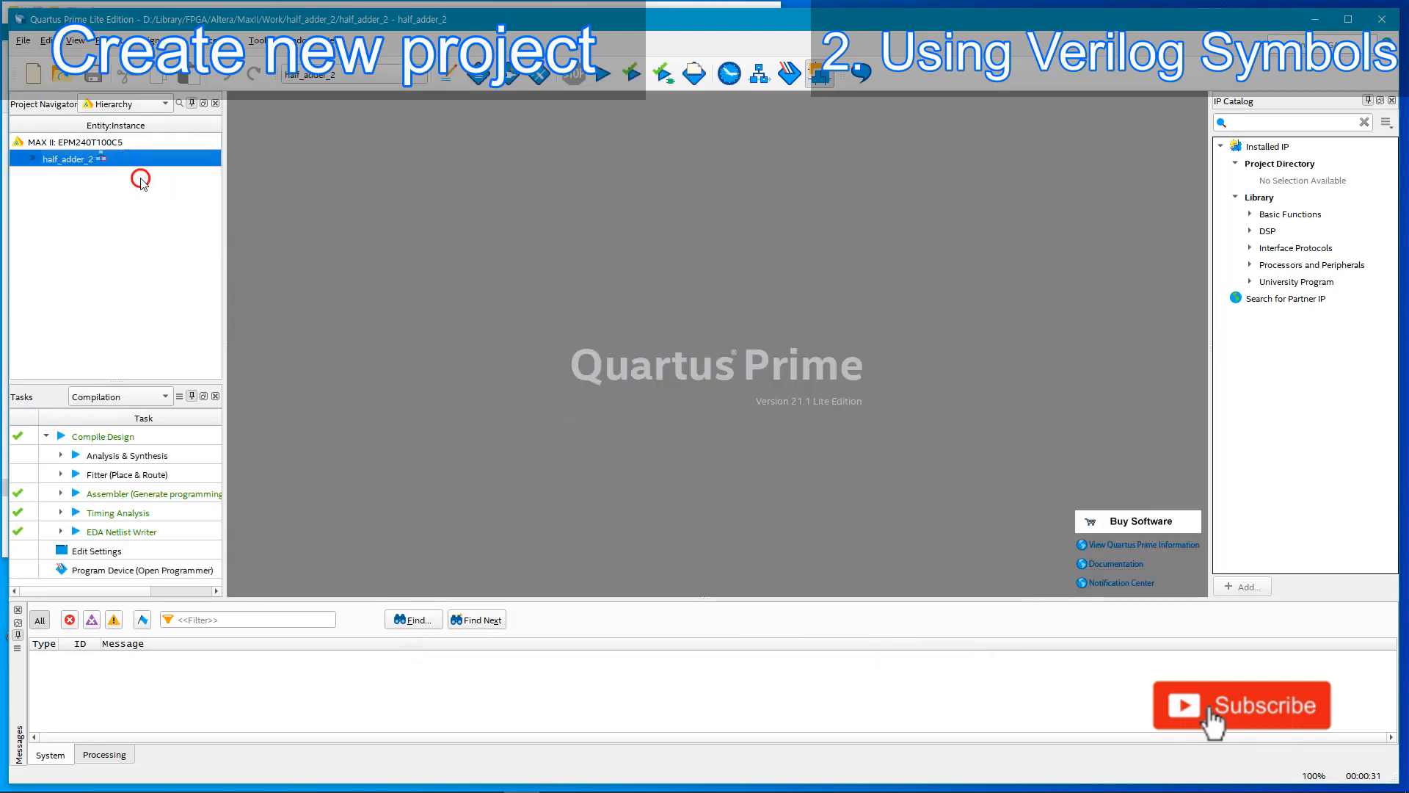
Create a new Block Diagram/Schematic File and save it as half_adder_2.bdf in the project folder.
{"action": "left_click", "coordinate": [24, 41]}
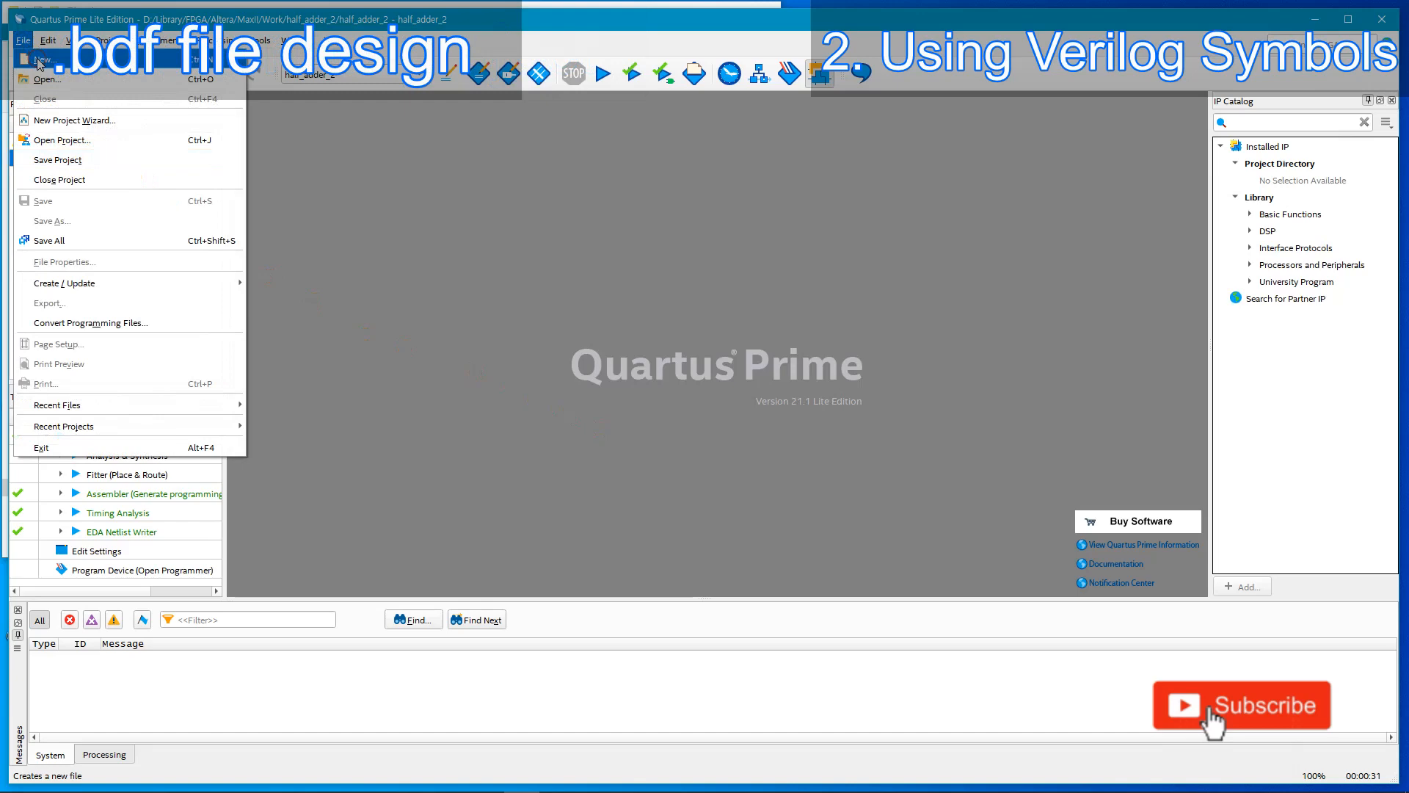
{"action": "left_click", "coordinate": [41, 60]}
{"action": "left_click", "coordinate": [670, 350]}
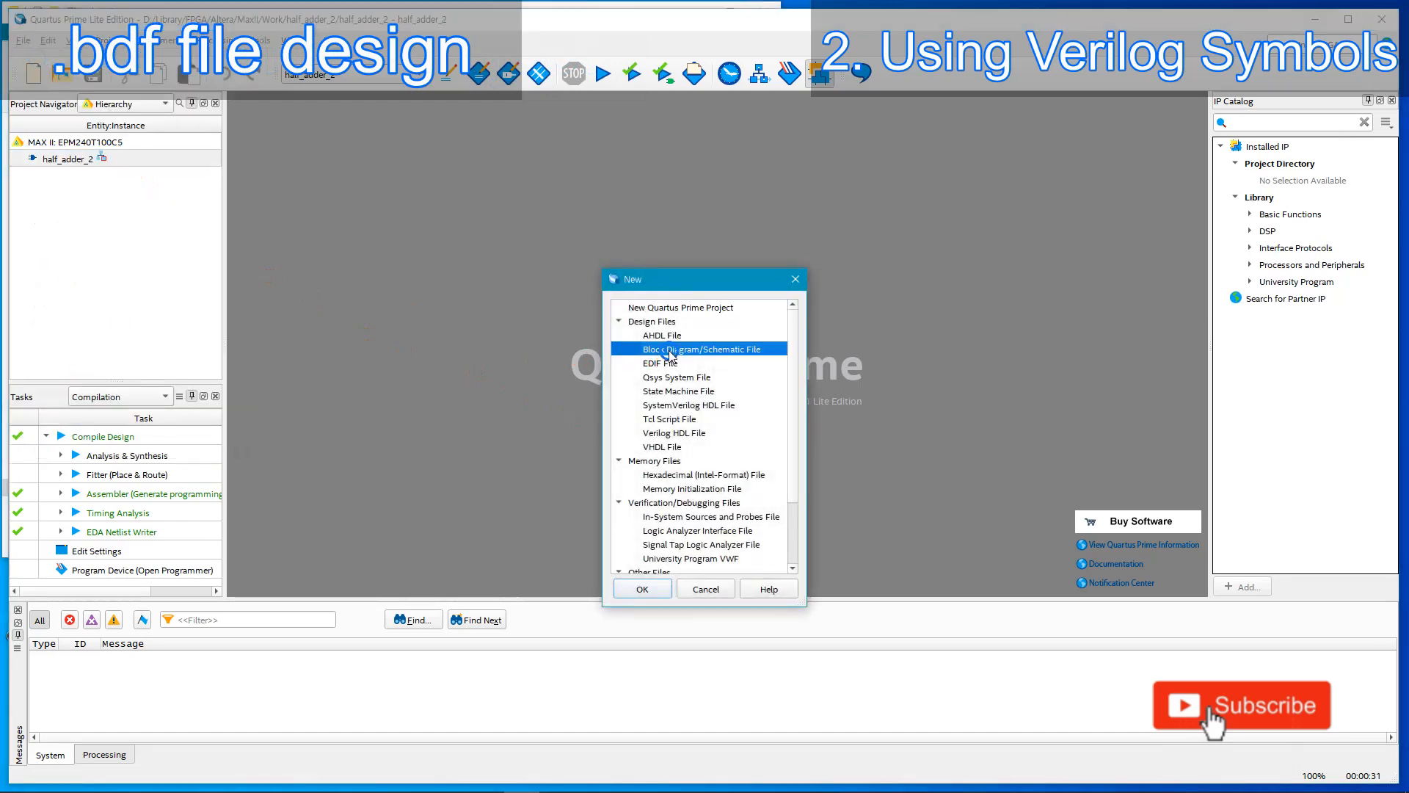
{"action": "left_click", "coordinate": [647, 587]}
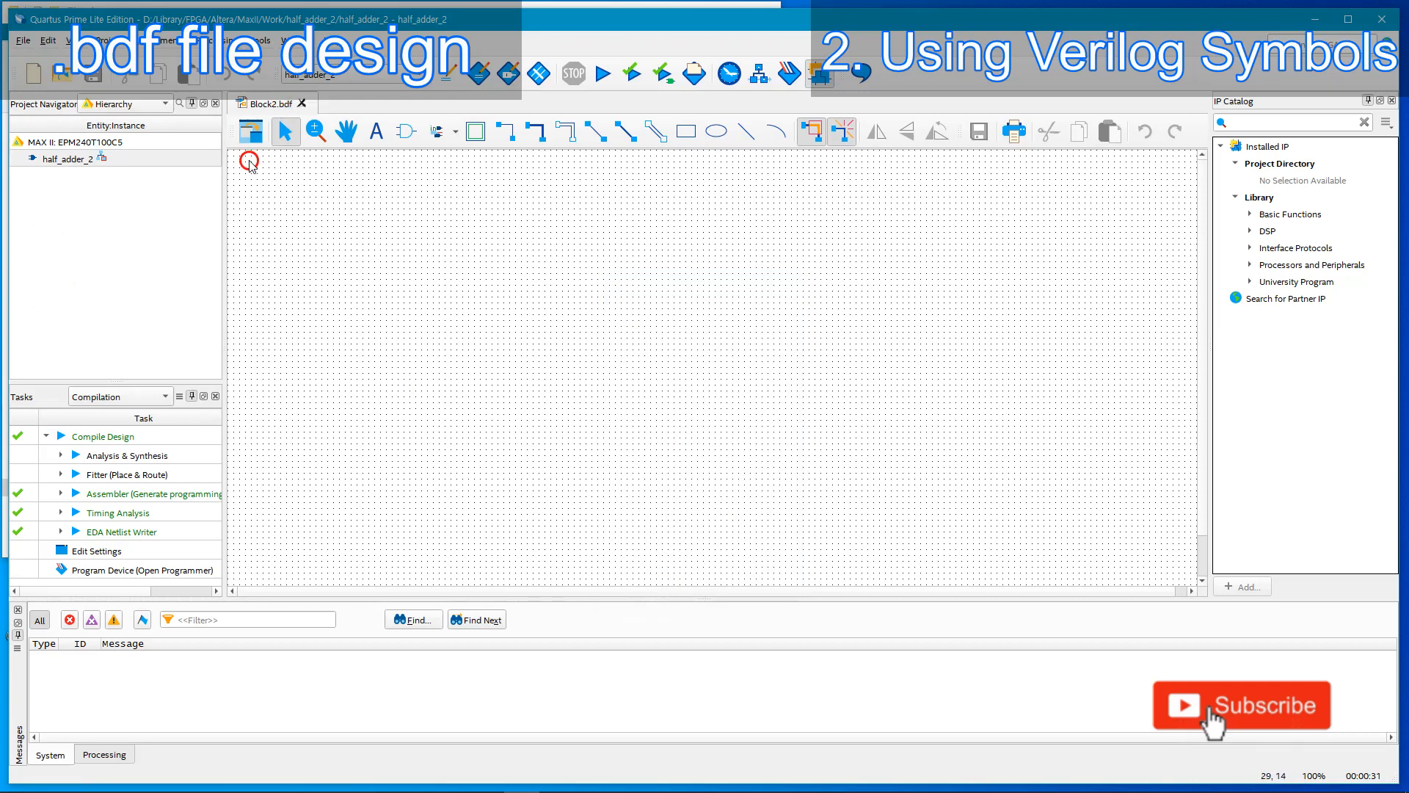
{"action": "left_click", "coordinate": [23, 40]}
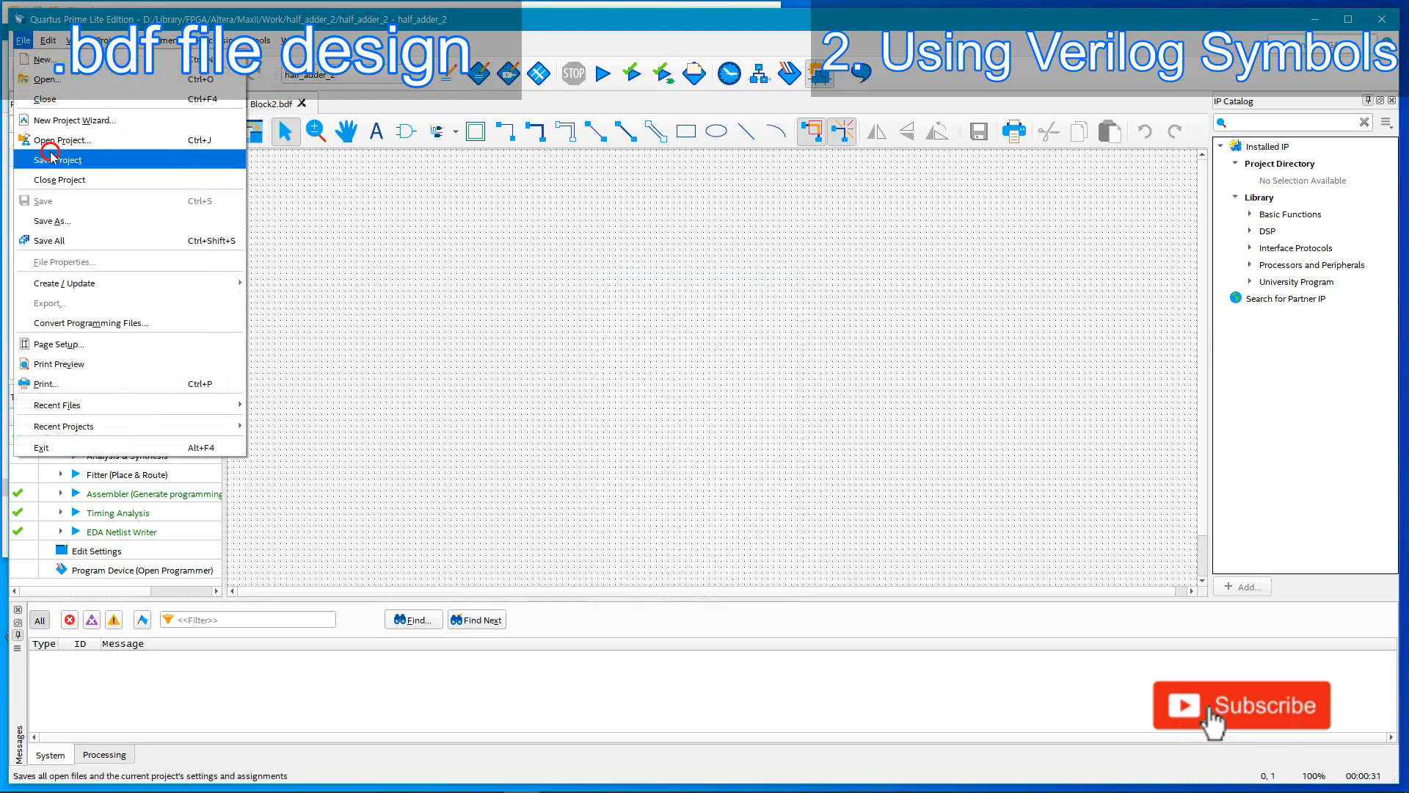
{"action": "left_click", "coordinate": [50, 220]}
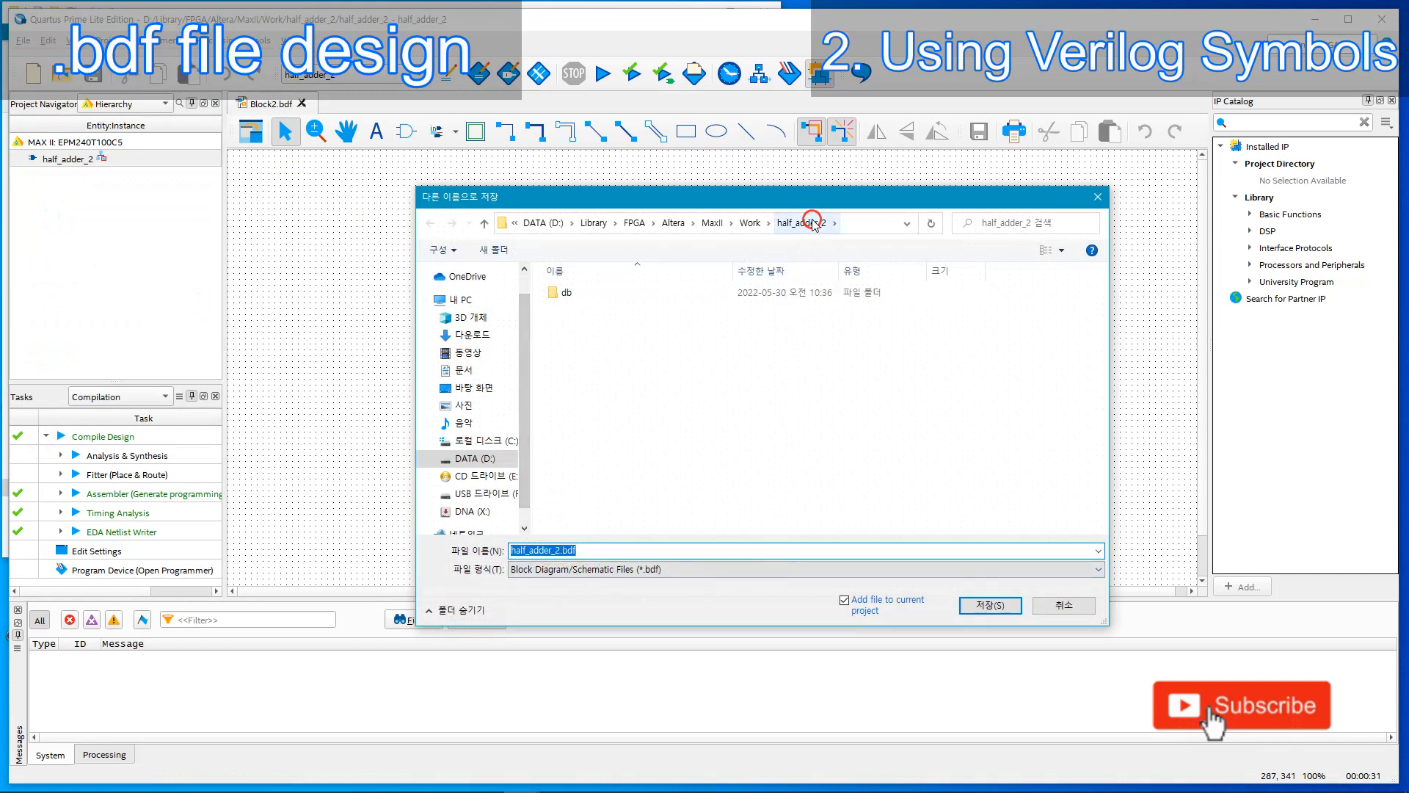
{"action": "left_click", "coordinate": [985, 605]}
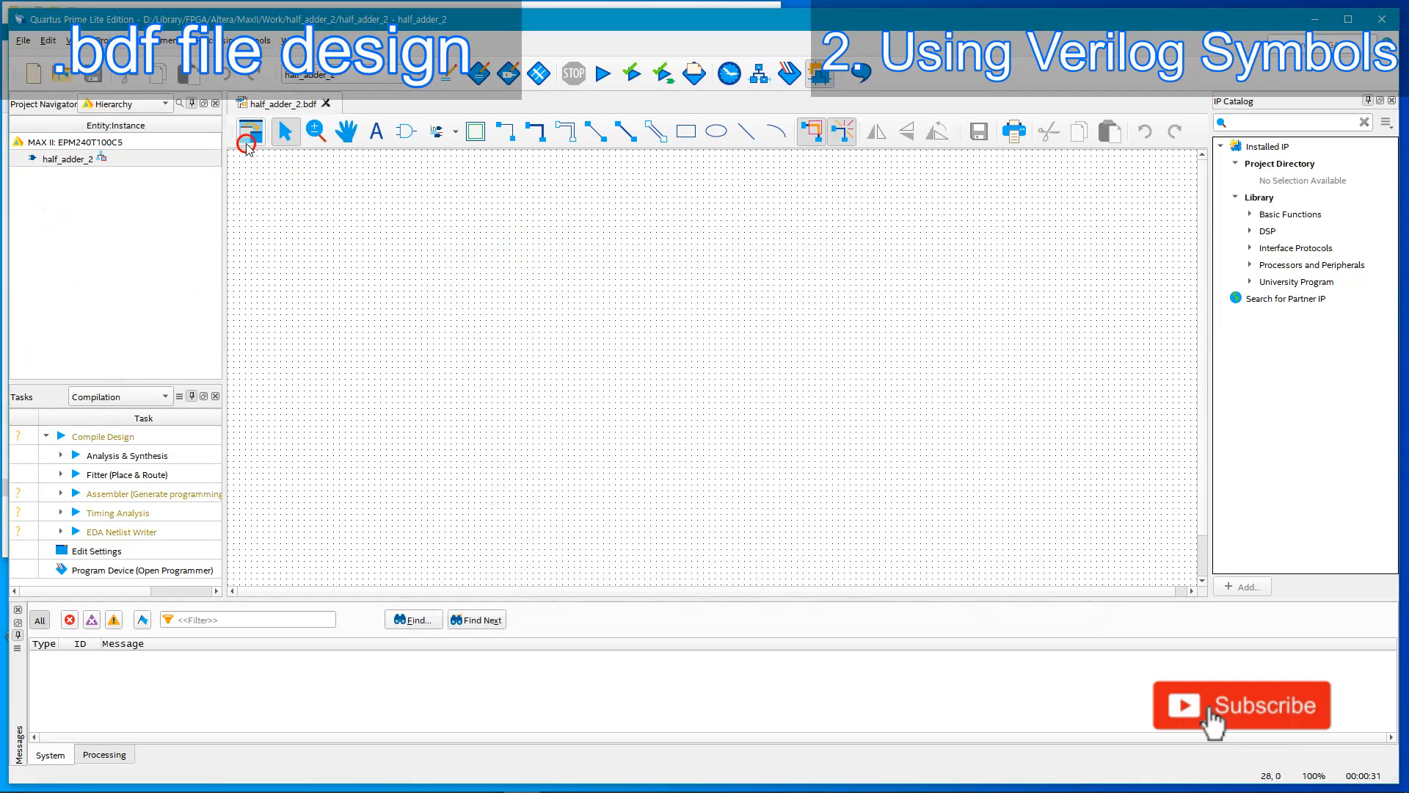
Place two input pins, one directly below the other, in the half_adder_2 schematic.
{"action": "left_click", "coordinate": [456, 136]}
{"action": "left_click", "coordinate": [456, 152]}
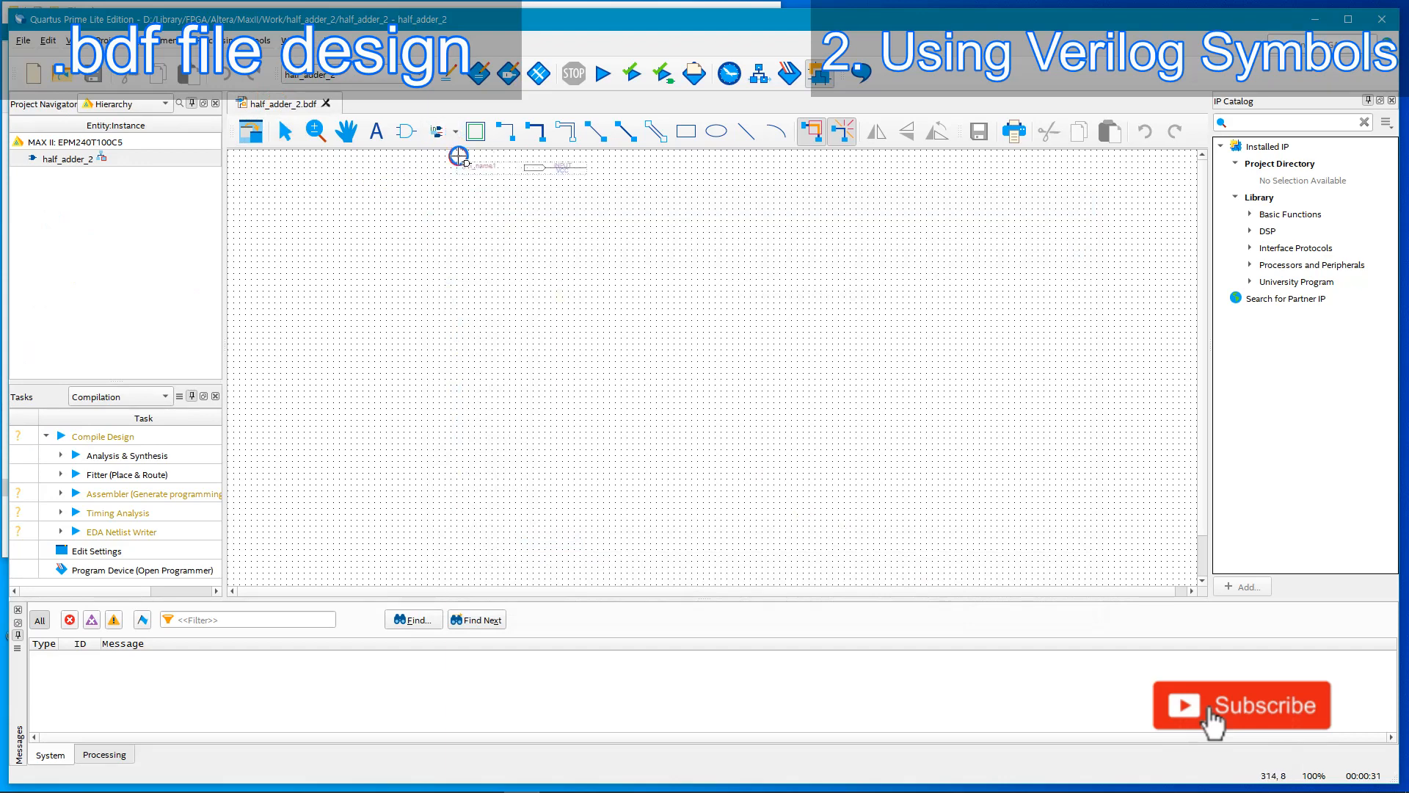
{"action": "left_click", "coordinate": [334, 250]}
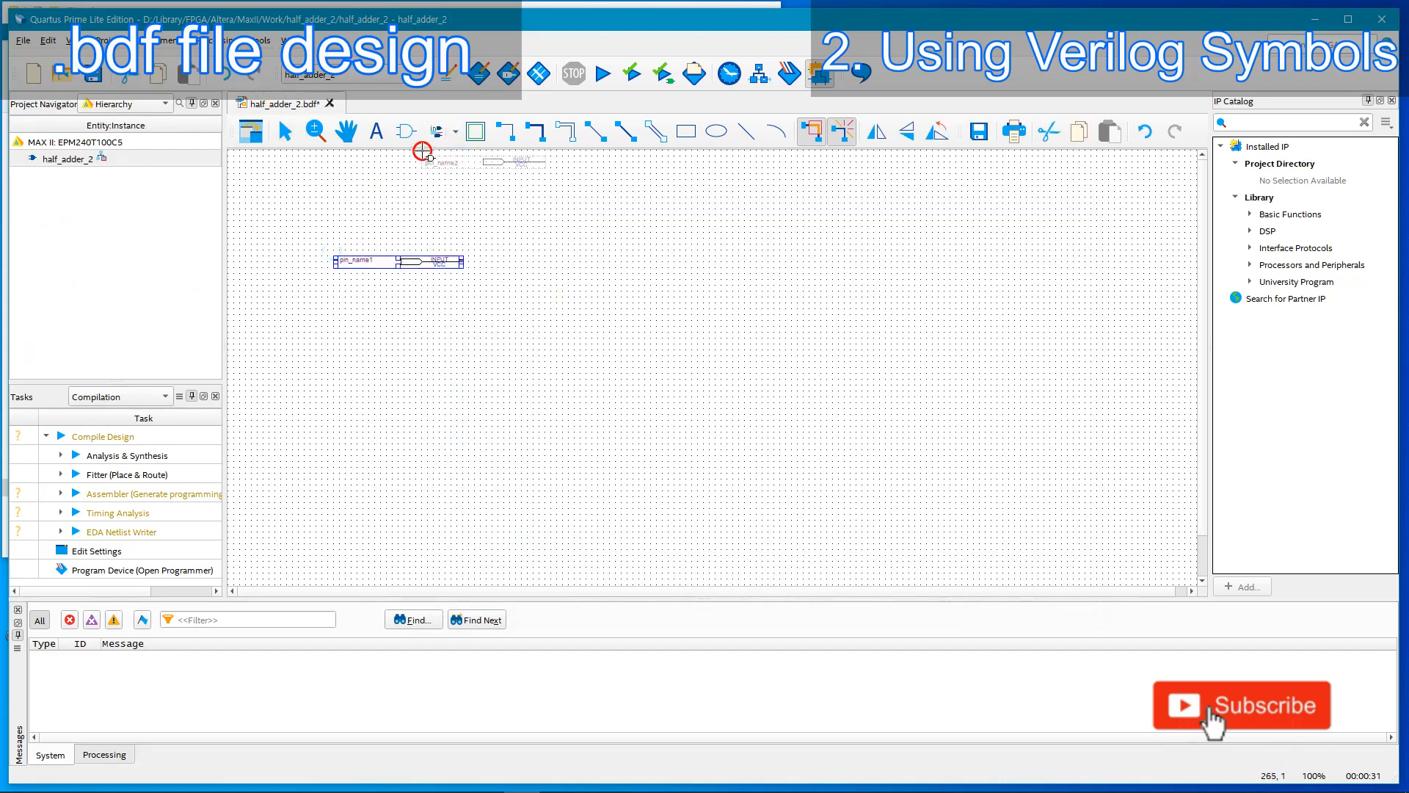
{"action": "left_click", "coordinate": [456, 134]}
{"action": "left_click", "coordinate": [455, 157]}
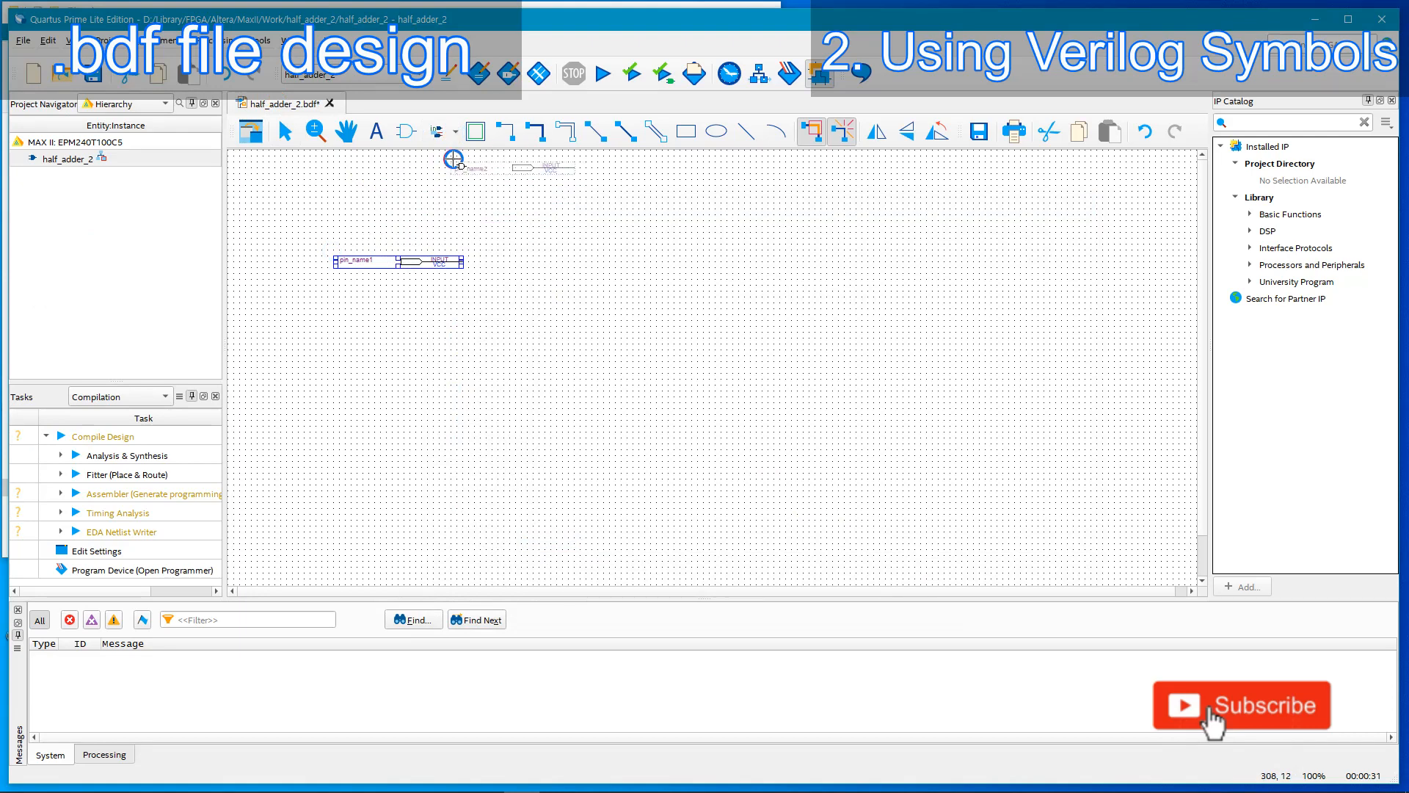
{"action": "left_click", "coordinate": [339, 279]}
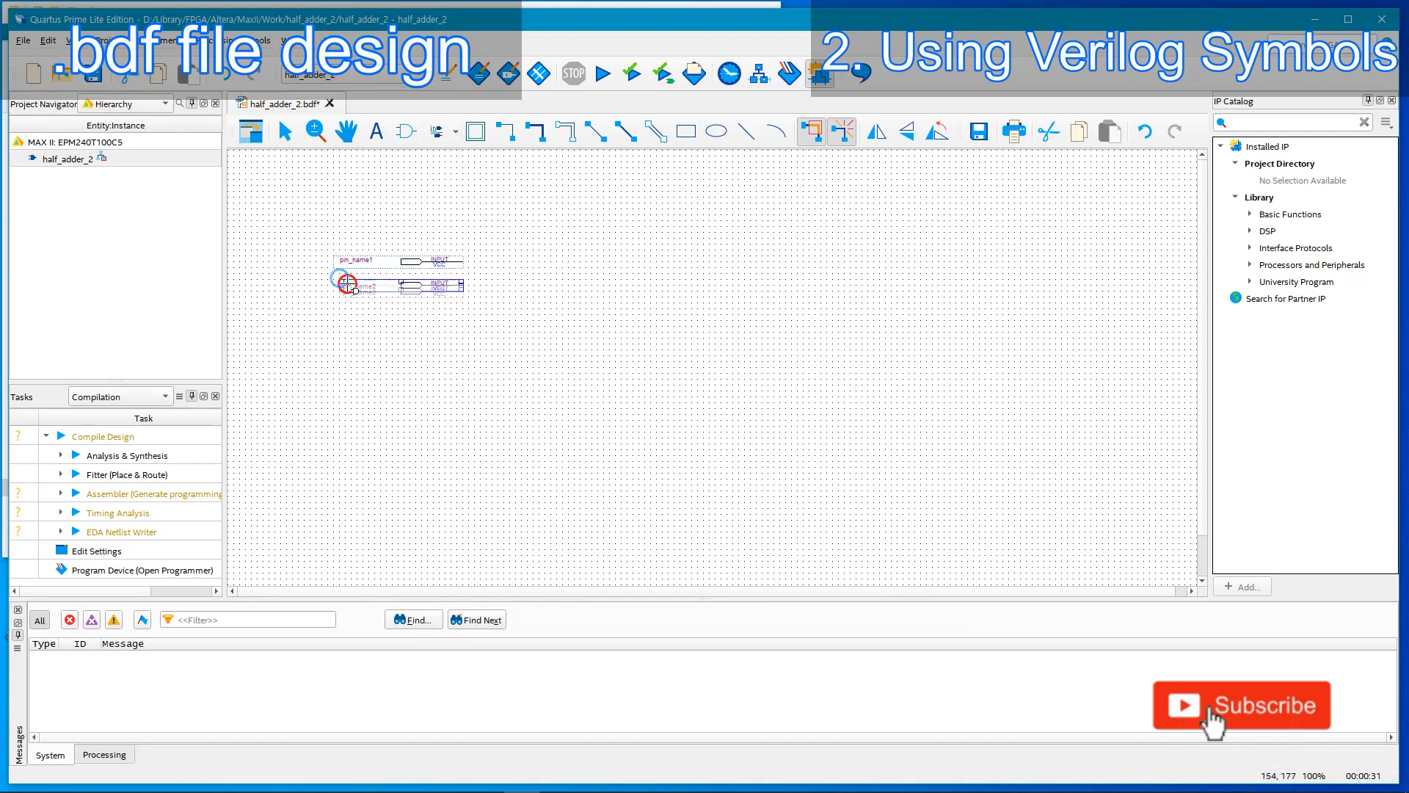
Place two output pins, one below the other, across from the input pins and save the schematic.
{"action": "left_click", "coordinate": [456, 133]}
{"action": "left_click", "coordinate": [454, 163]}
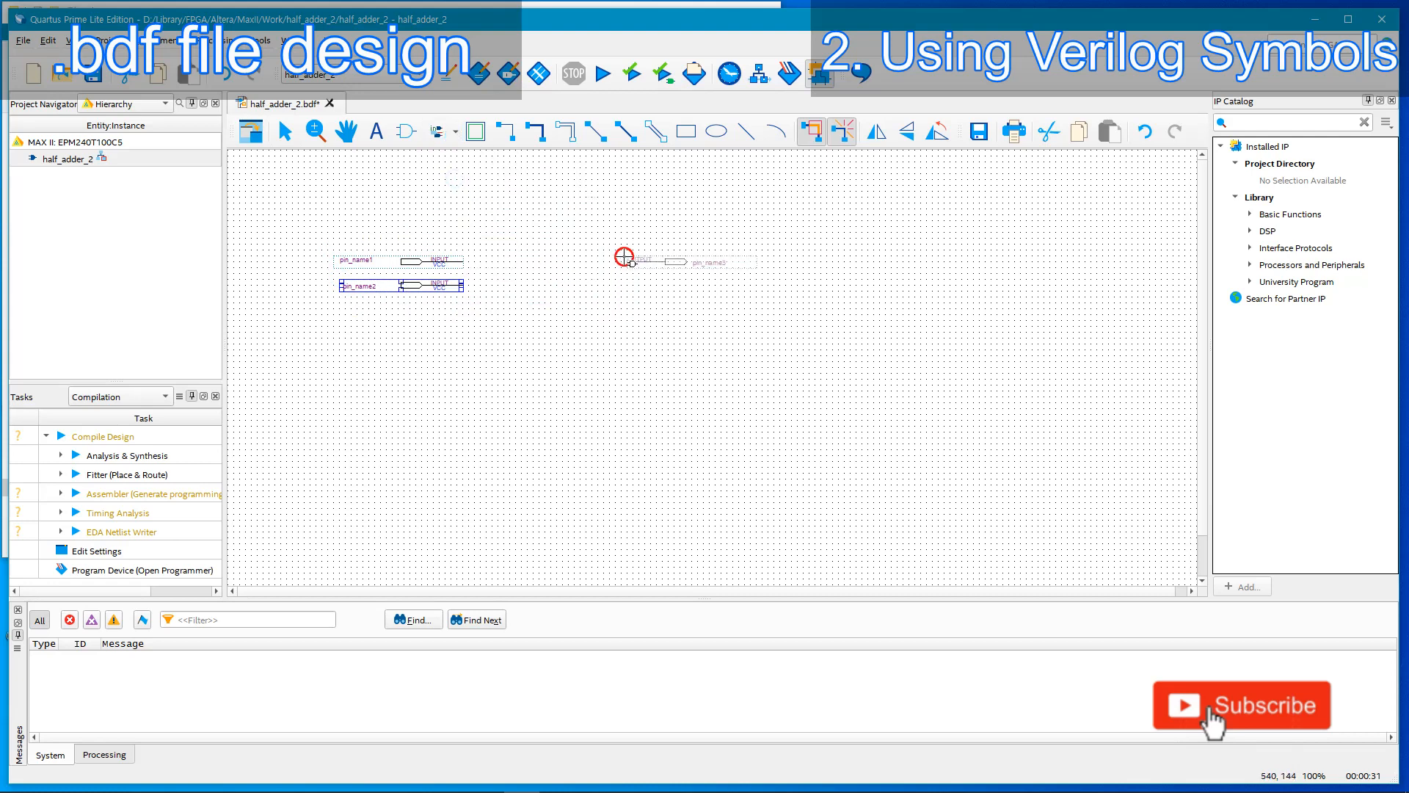
{"action": "left_click", "coordinate": [640, 248]}
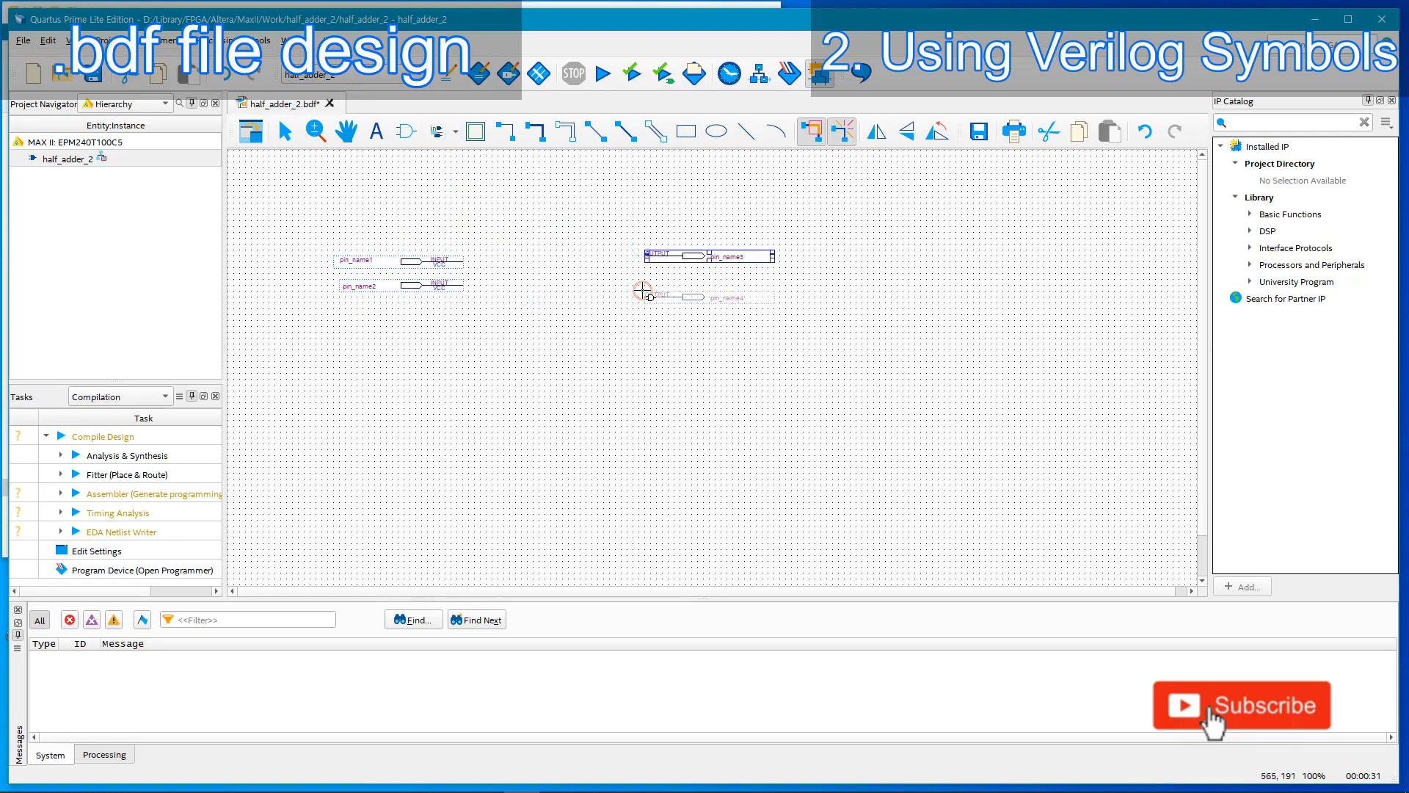
{"action": "left_click", "coordinate": [643, 290]}
{"action": "left_click", "coordinate": [284, 132]}
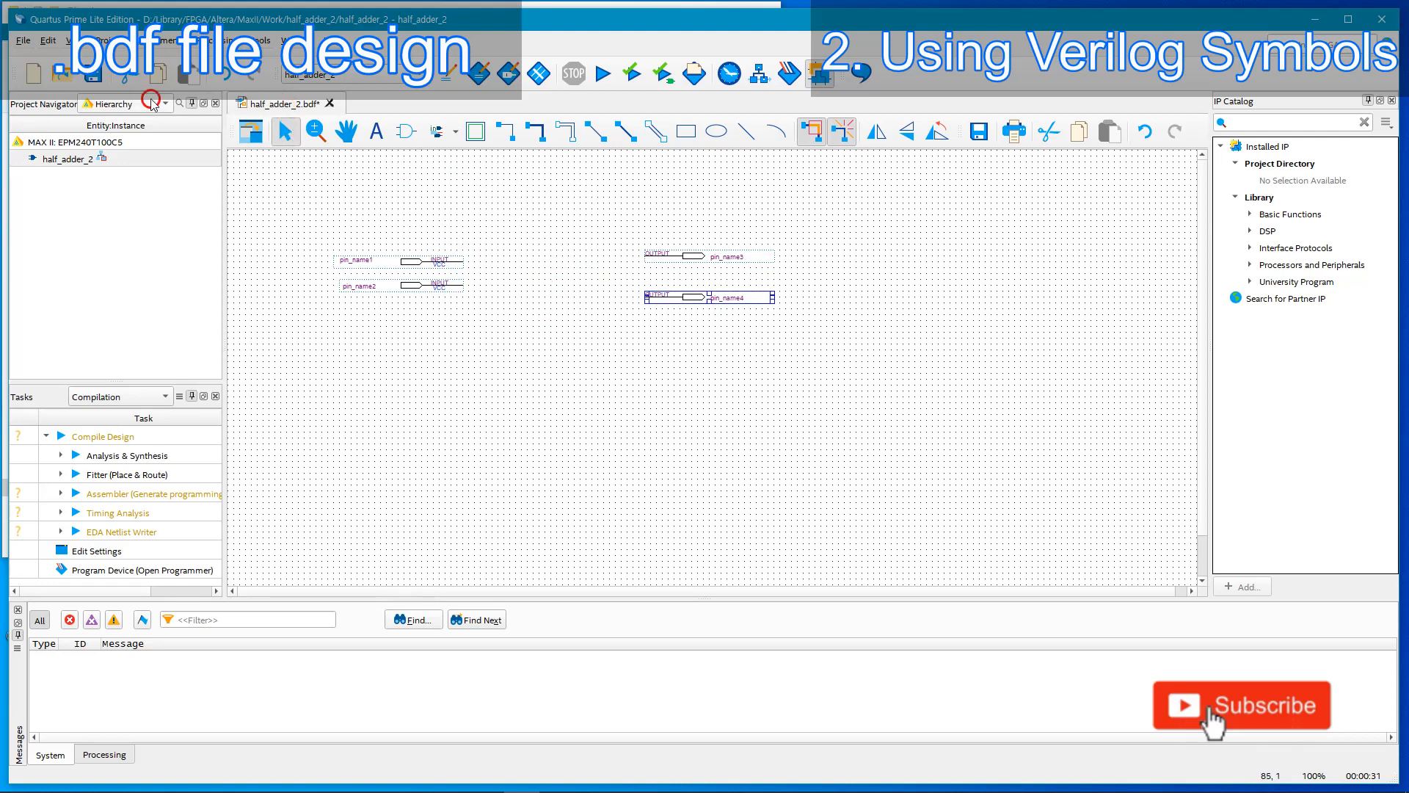
{"action": "left_click", "coordinate": [93, 76]}
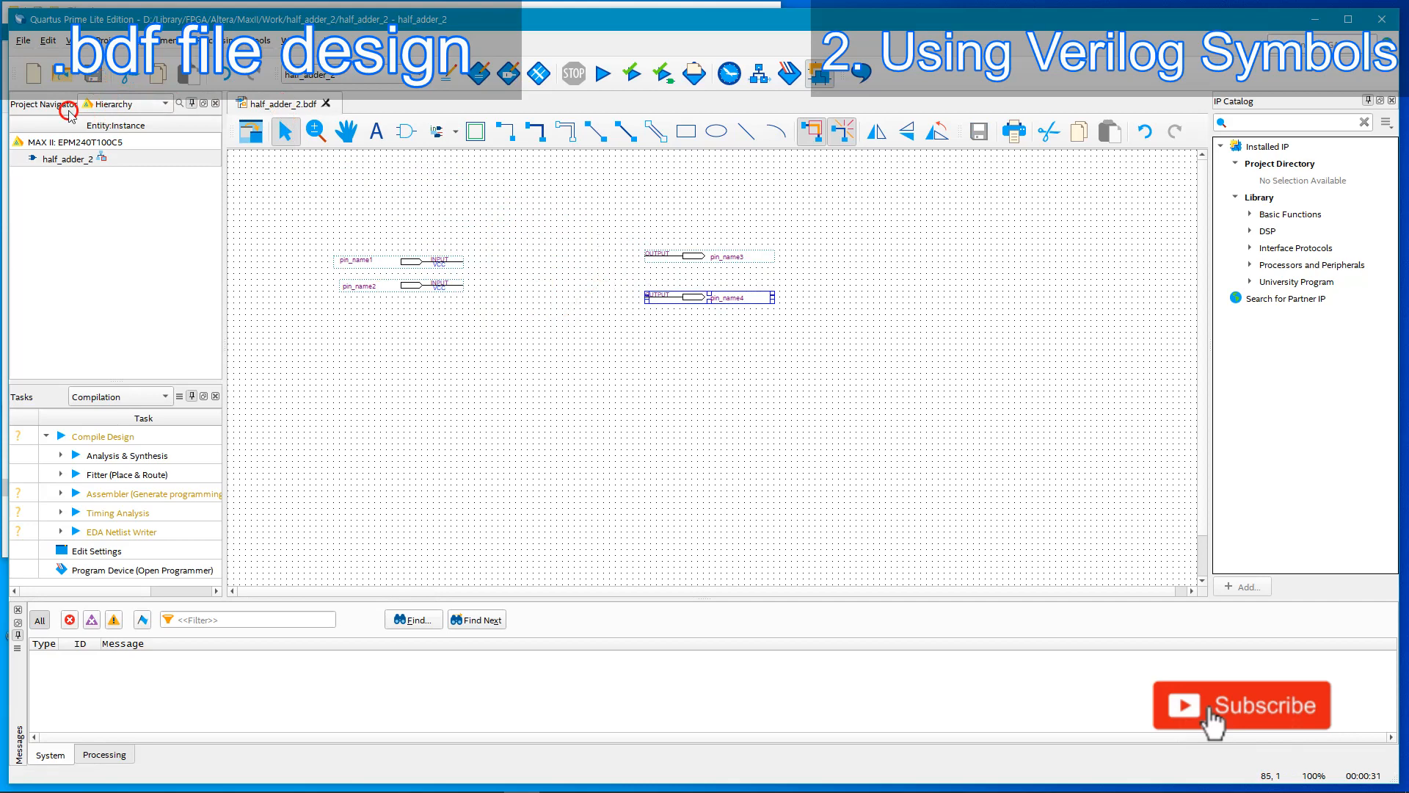
Create a new Verilog HDL file and save it as half_adder.v in the half_adder_2 project folder.
{"action": "left_click", "coordinate": [24, 41]}
{"action": "left_click", "coordinate": [29, 57]}
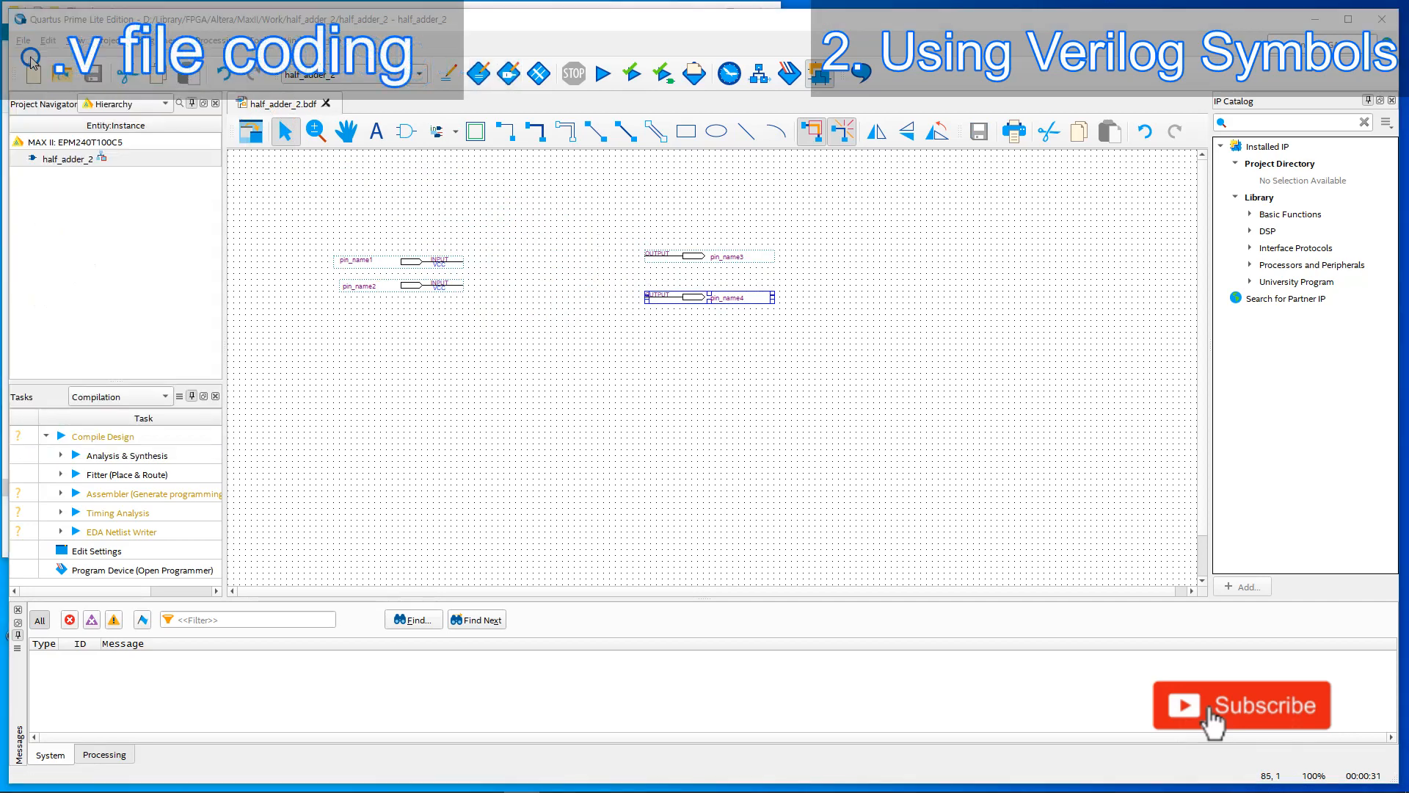
{"action": "left_click", "coordinate": [661, 433]}
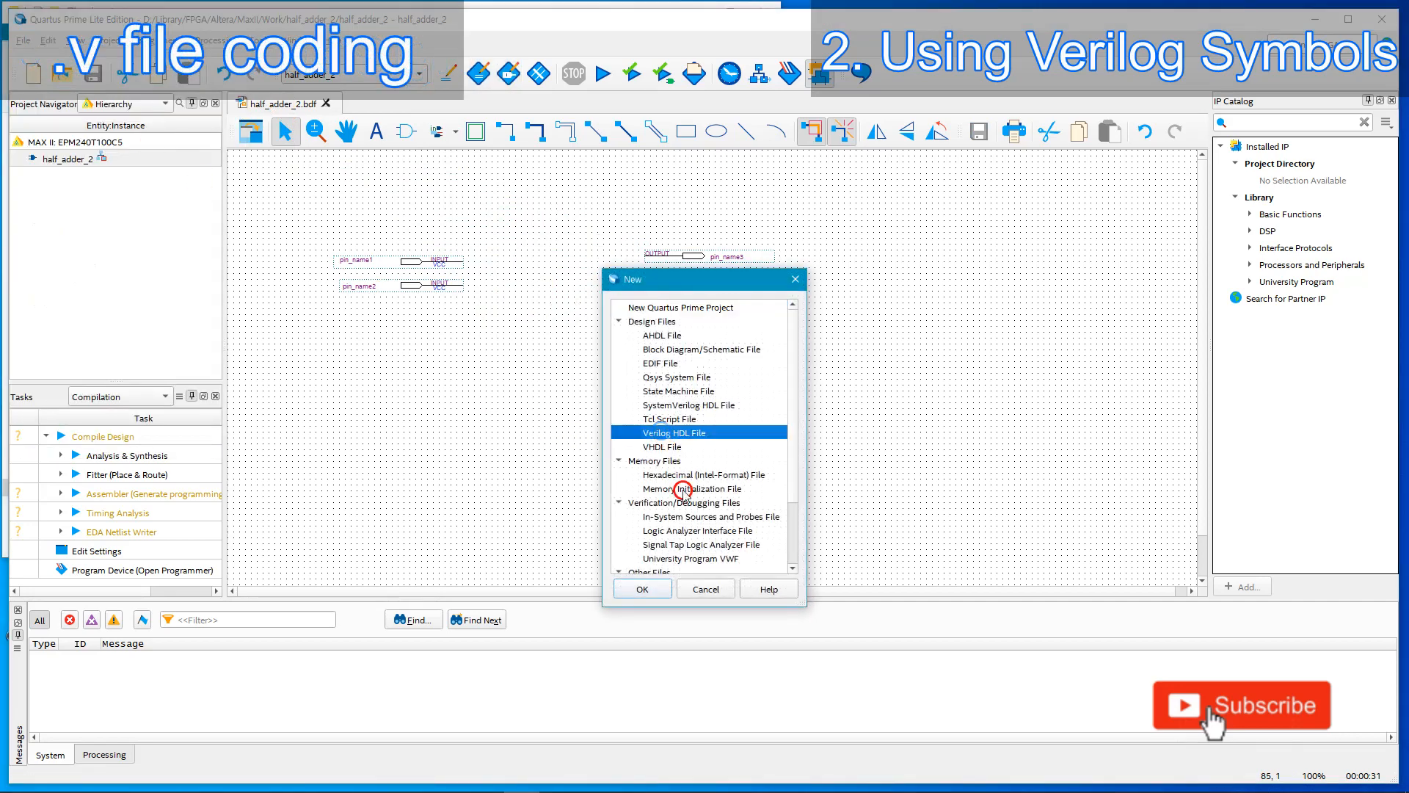
{"action": "left_click", "coordinate": [645, 588]}
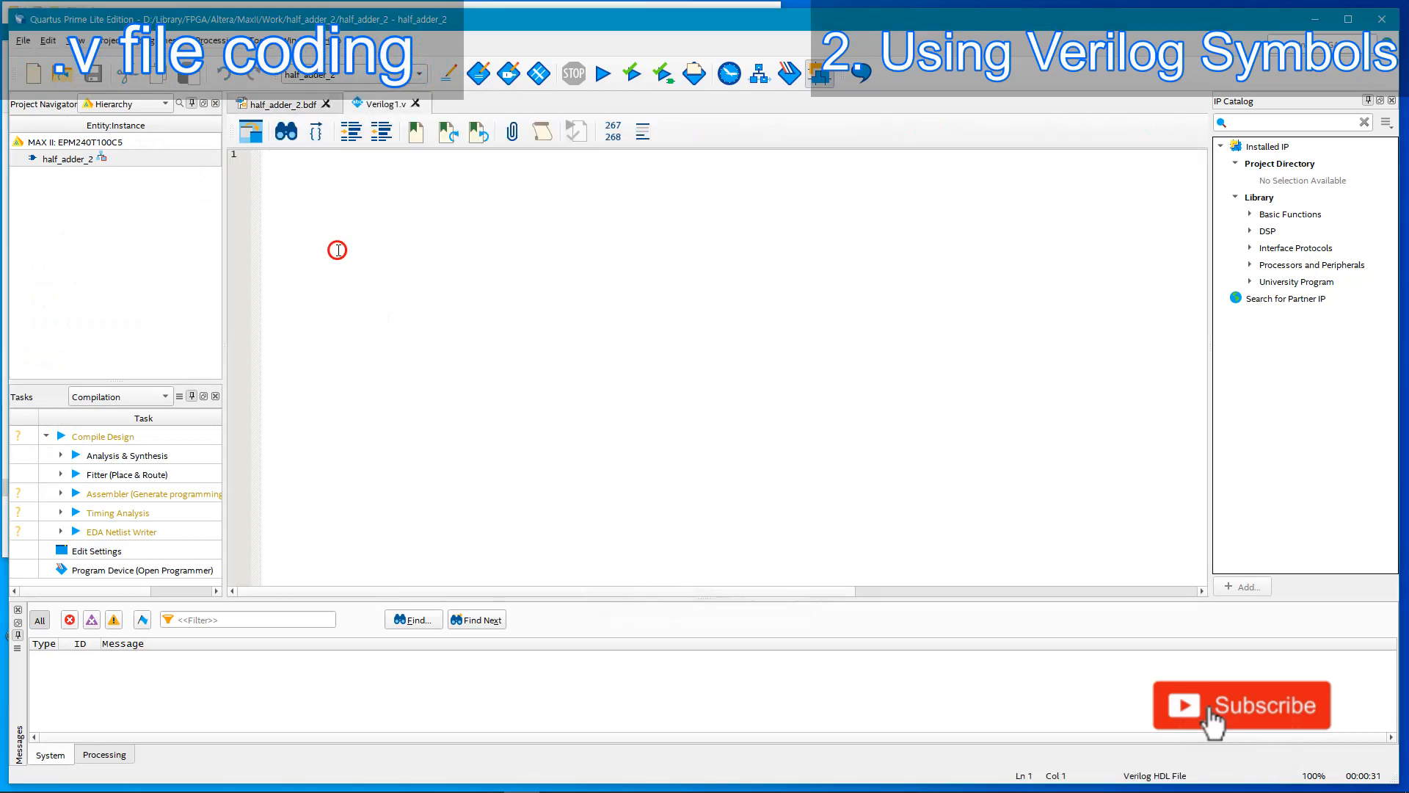
{"action": "left_click", "coordinate": [23, 40]}
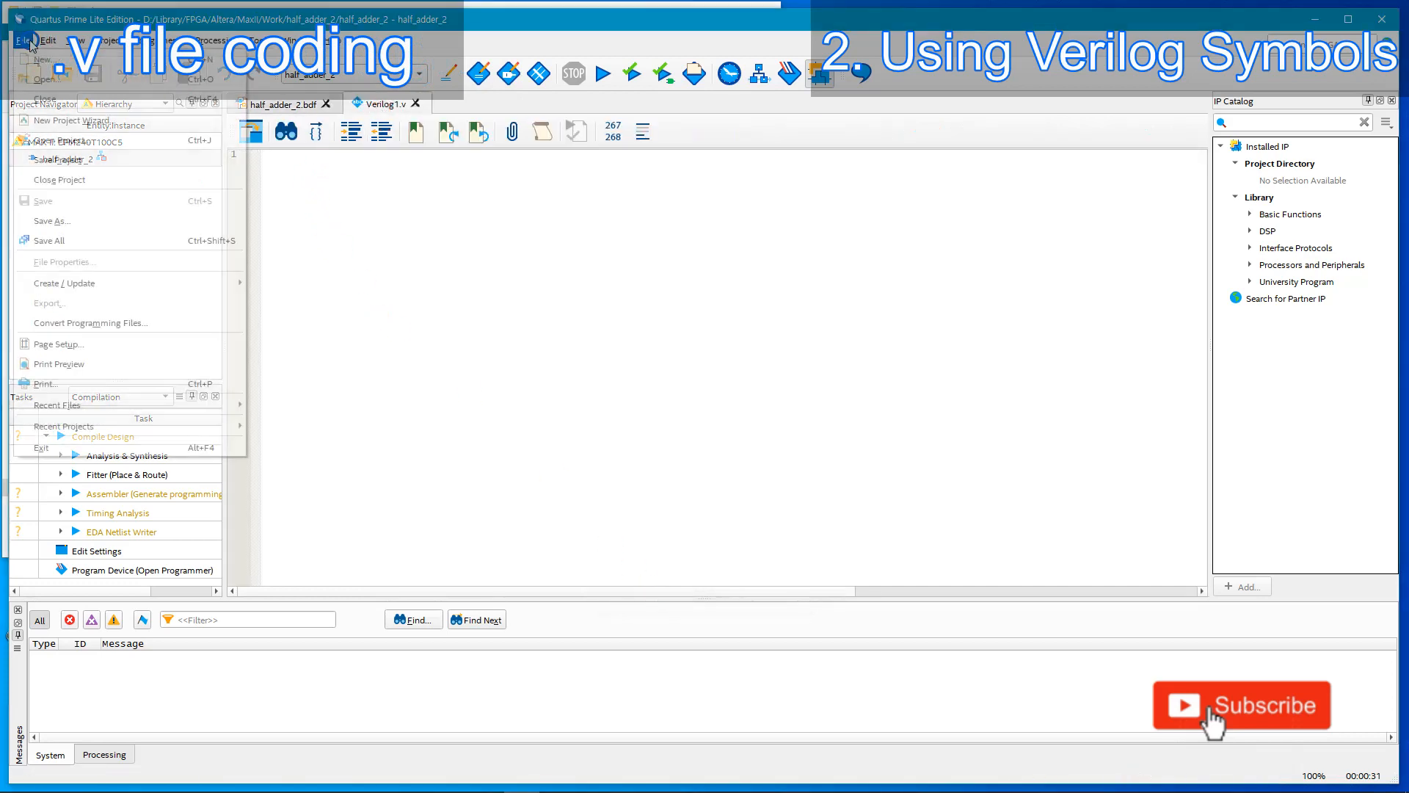
{"action": "left_click", "coordinate": [56, 224]}
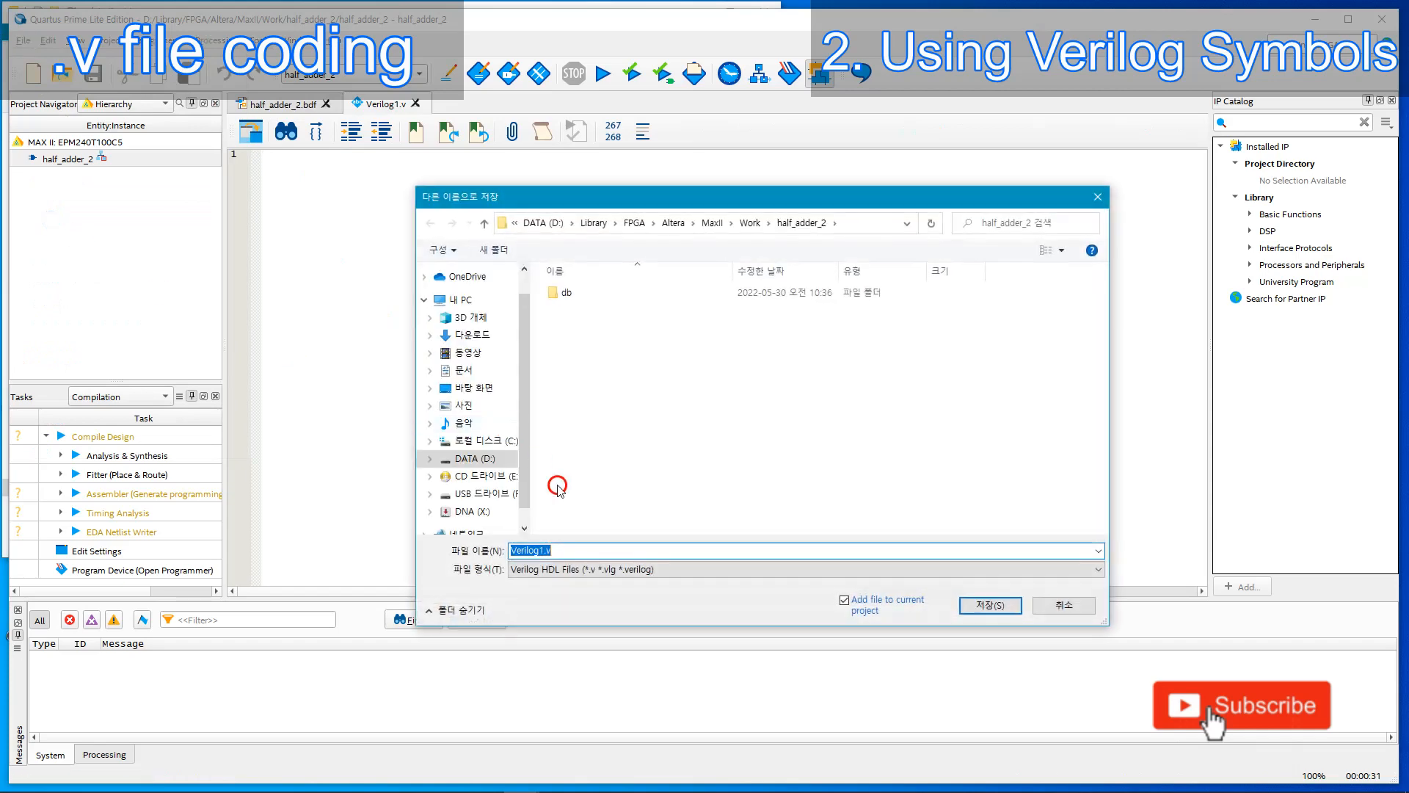
{"action": "double_click", "coordinate": [542, 550]}
{"action": "type", "text": "half_adder"}
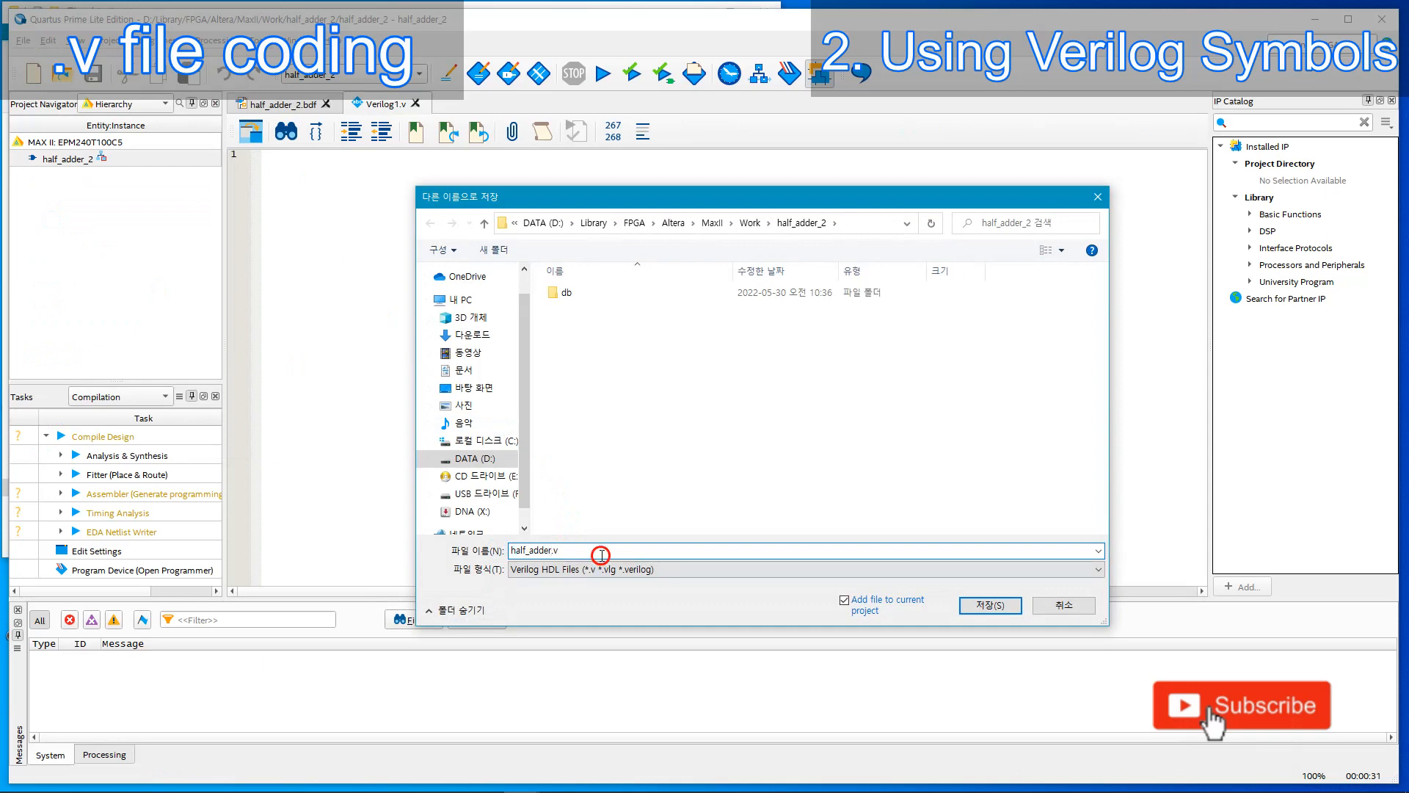
{"action": "left_click", "coordinate": [981, 607]}
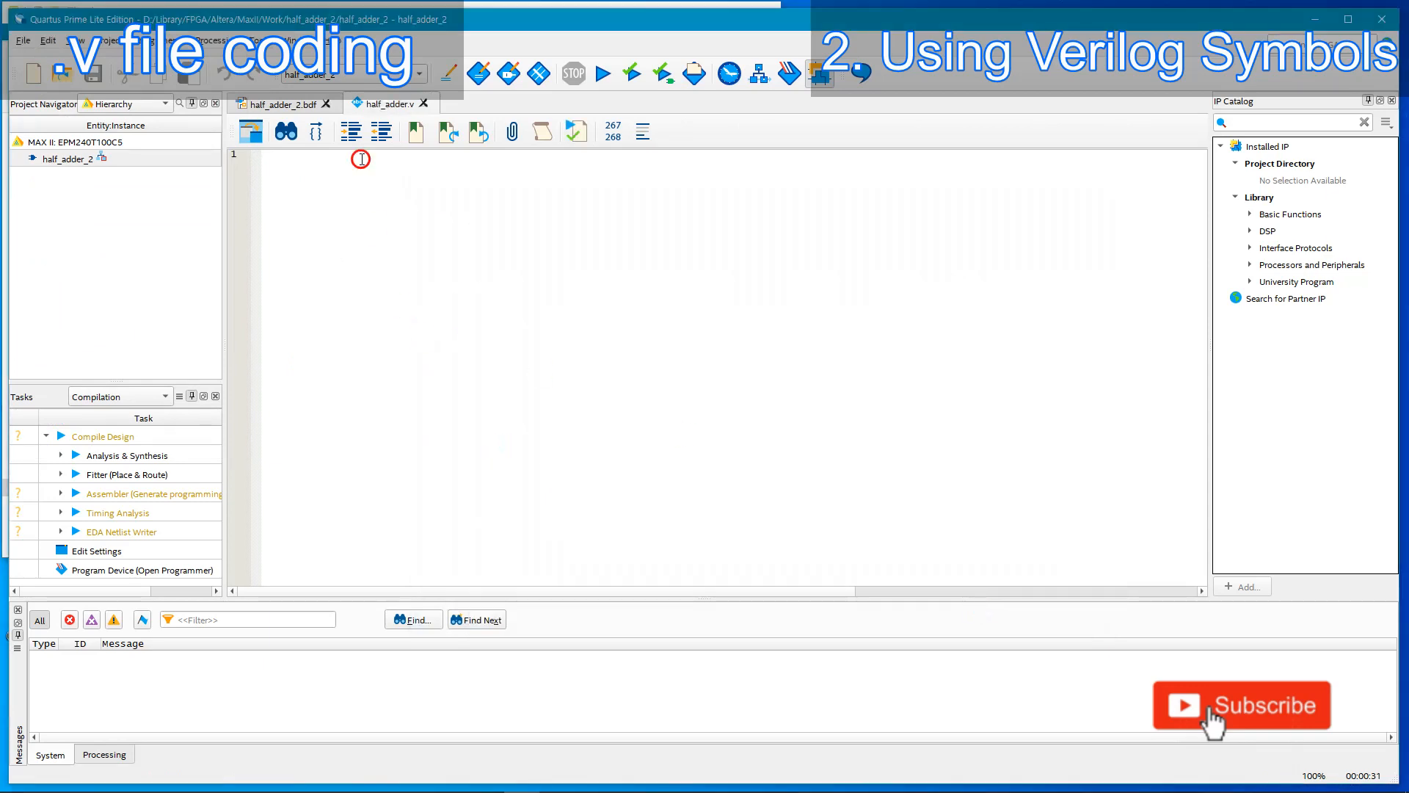
Write module half_adder(a, b, sum, carry) with inputs a, b, wire outputs, sum = a ^ b and carry = a & b, and save the file.
{"action": "left_click", "coordinate": [317, 168]}
{"action": "type", "text": "mo"}
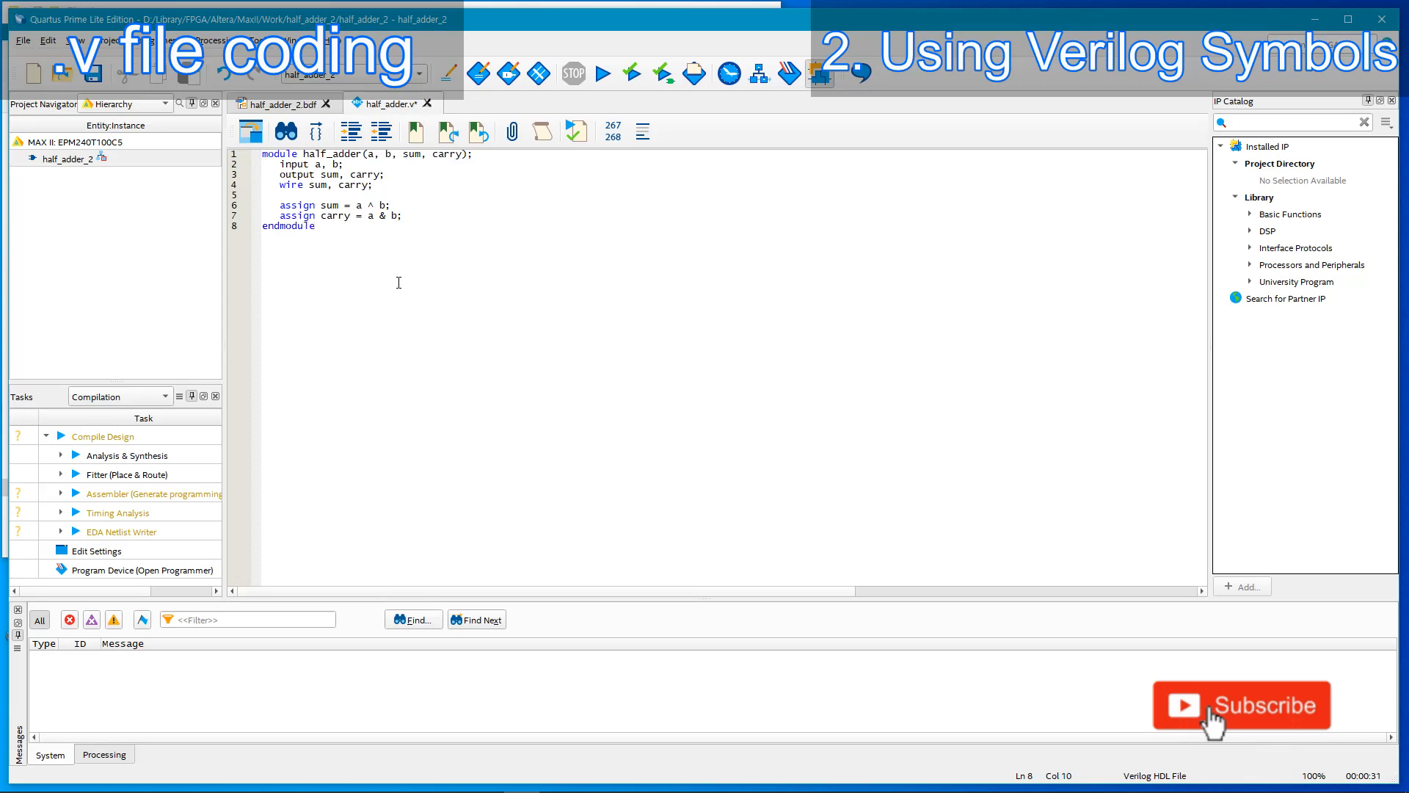
{"action": "left_click", "coordinate": [91, 75]}
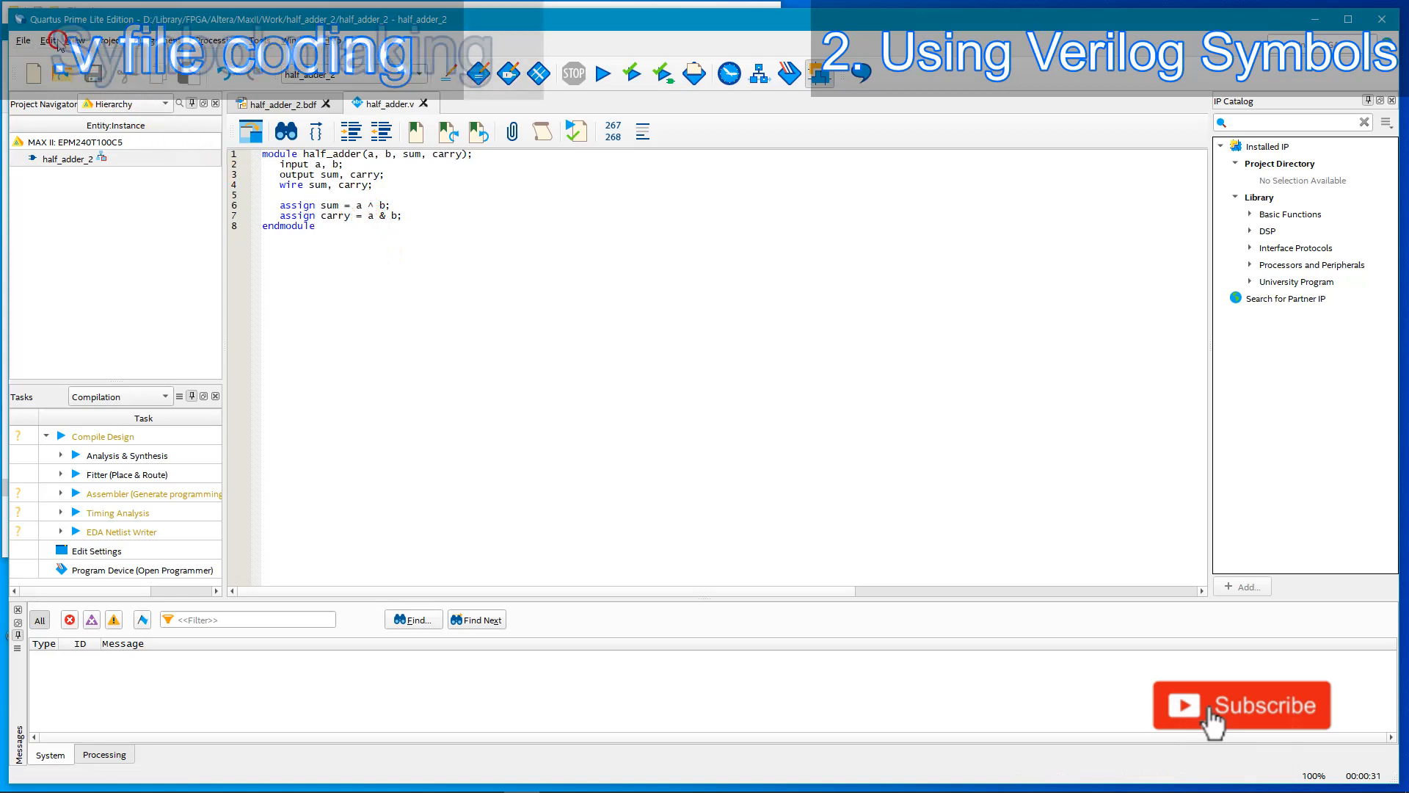
Create a symbol file from half_adder.v and close the compilation report.
{"action": "left_click", "coordinate": [22, 41]}
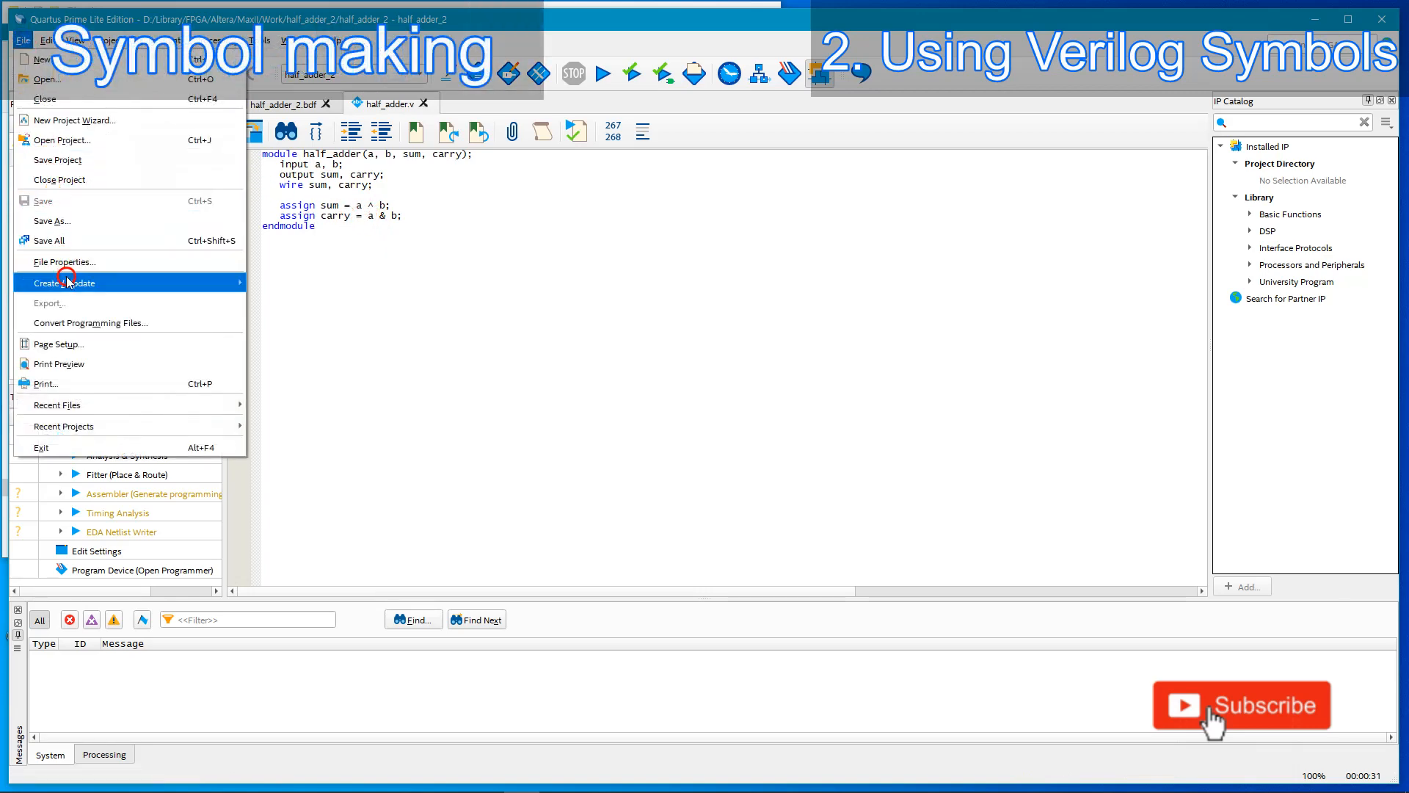
{"action": "left_click", "coordinate": [104, 284]}
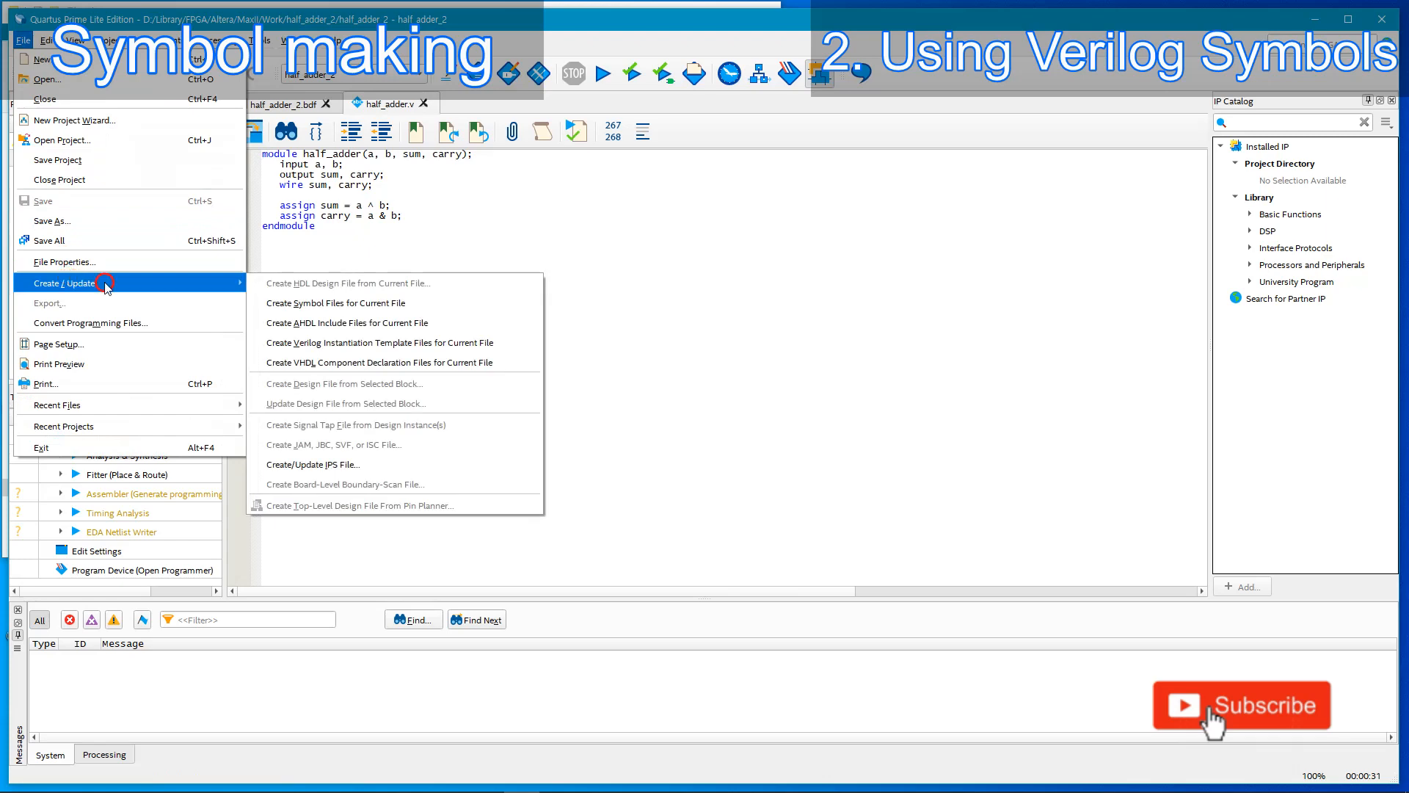
{"action": "left_click", "coordinate": [366, 303]}
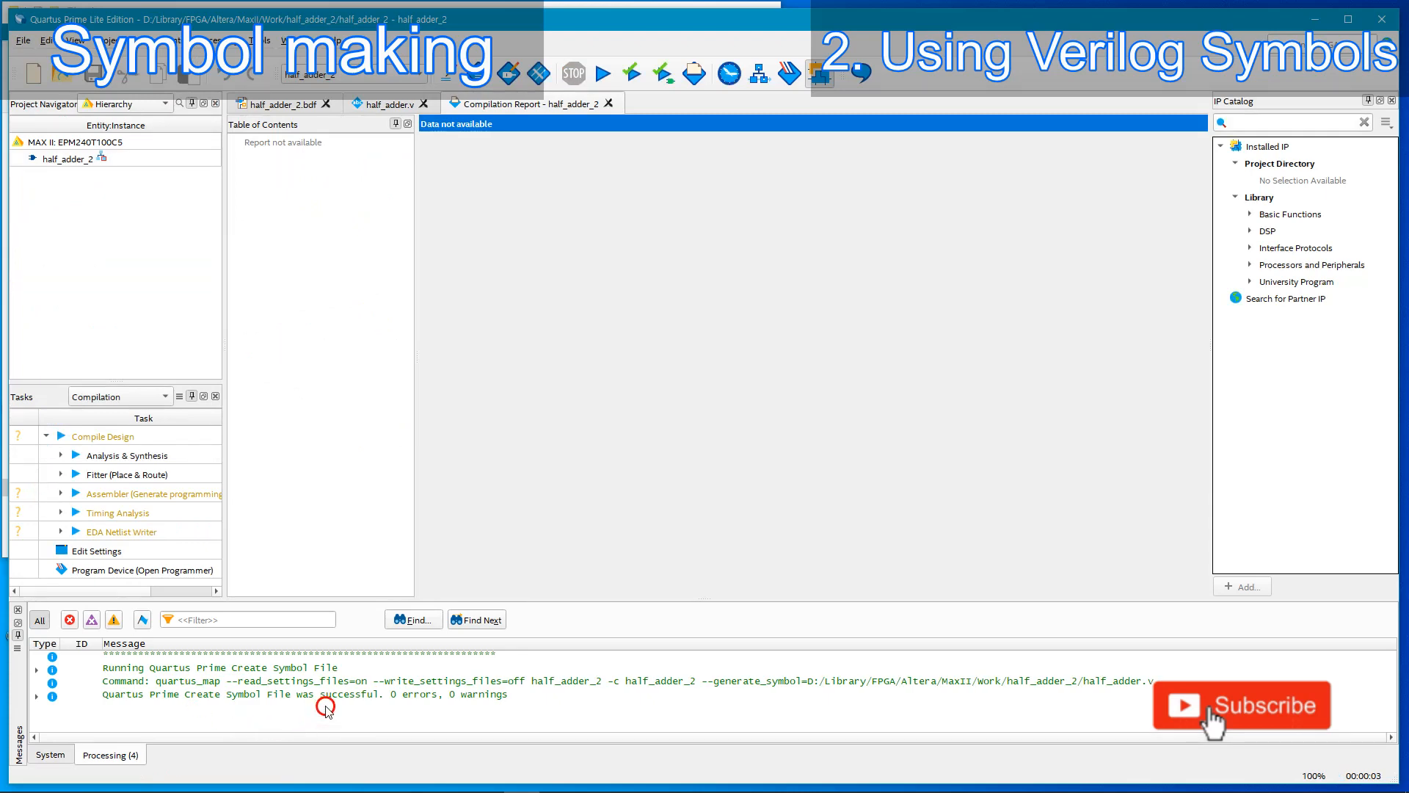
{"action": "left_click", "coordinate": [477, 697]}
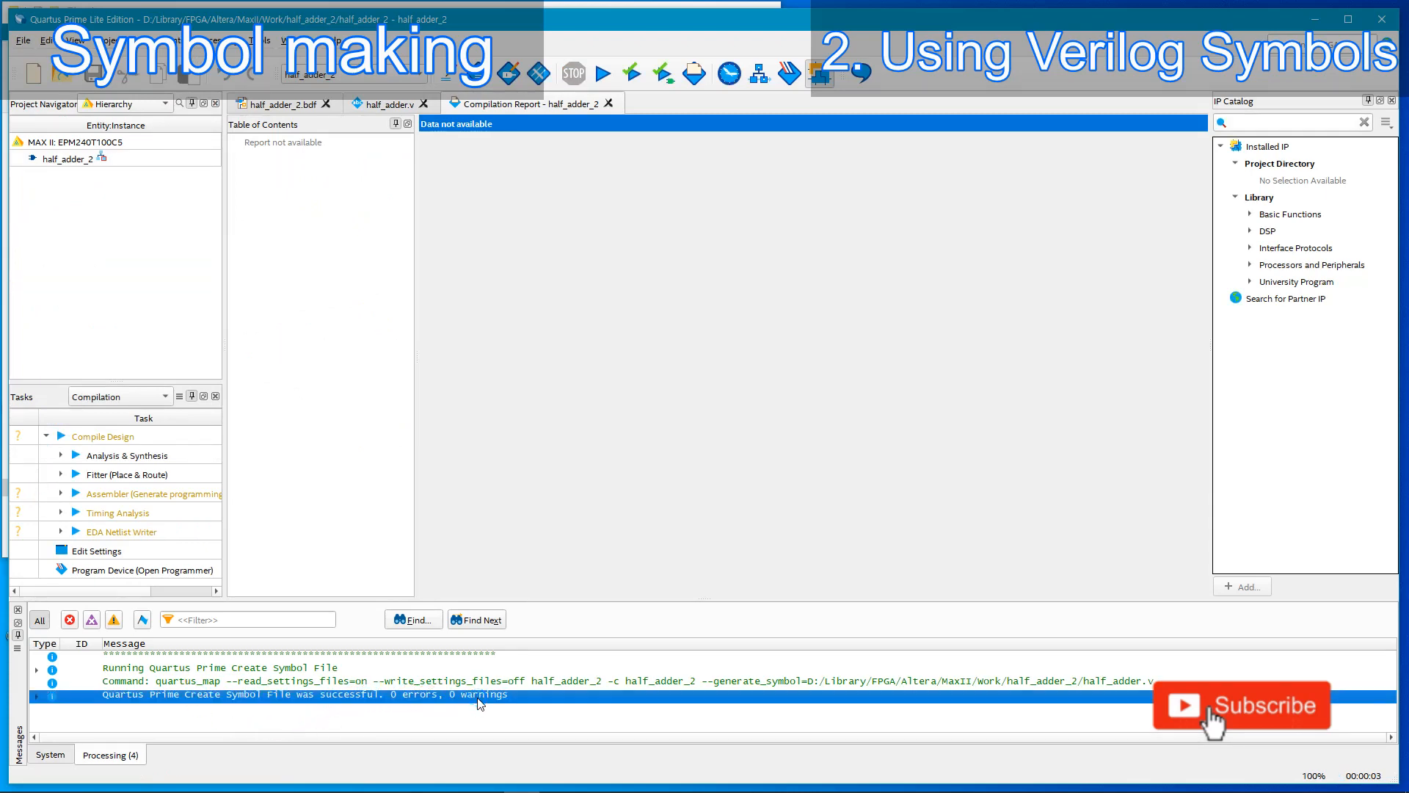
{"action": "left_click", "coordinate": [608, 104]}
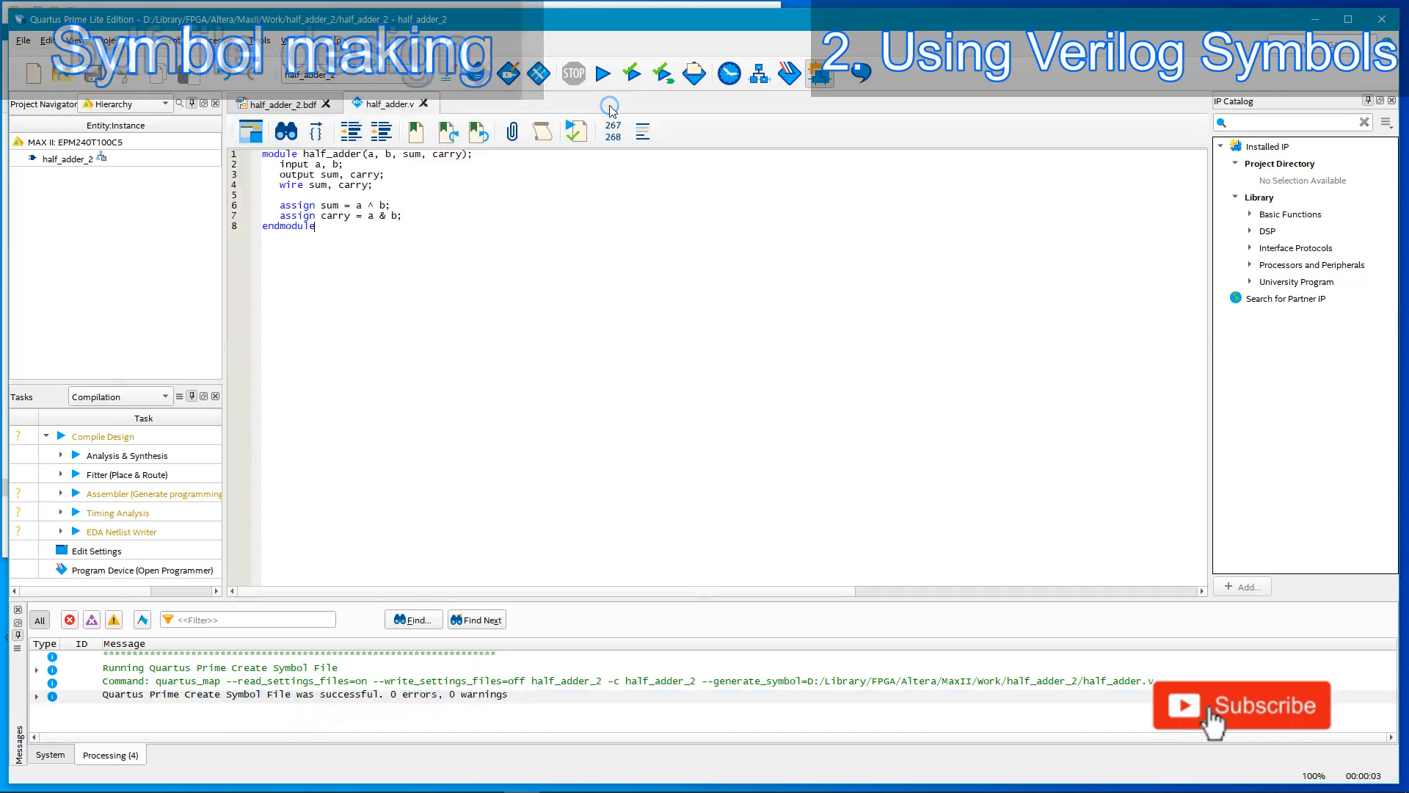
Place the project's half_adder symbol between the input and output pins in the half_adder_2.bdf schematic.
{"action": "left_click", "coordinate": [279, 107]}
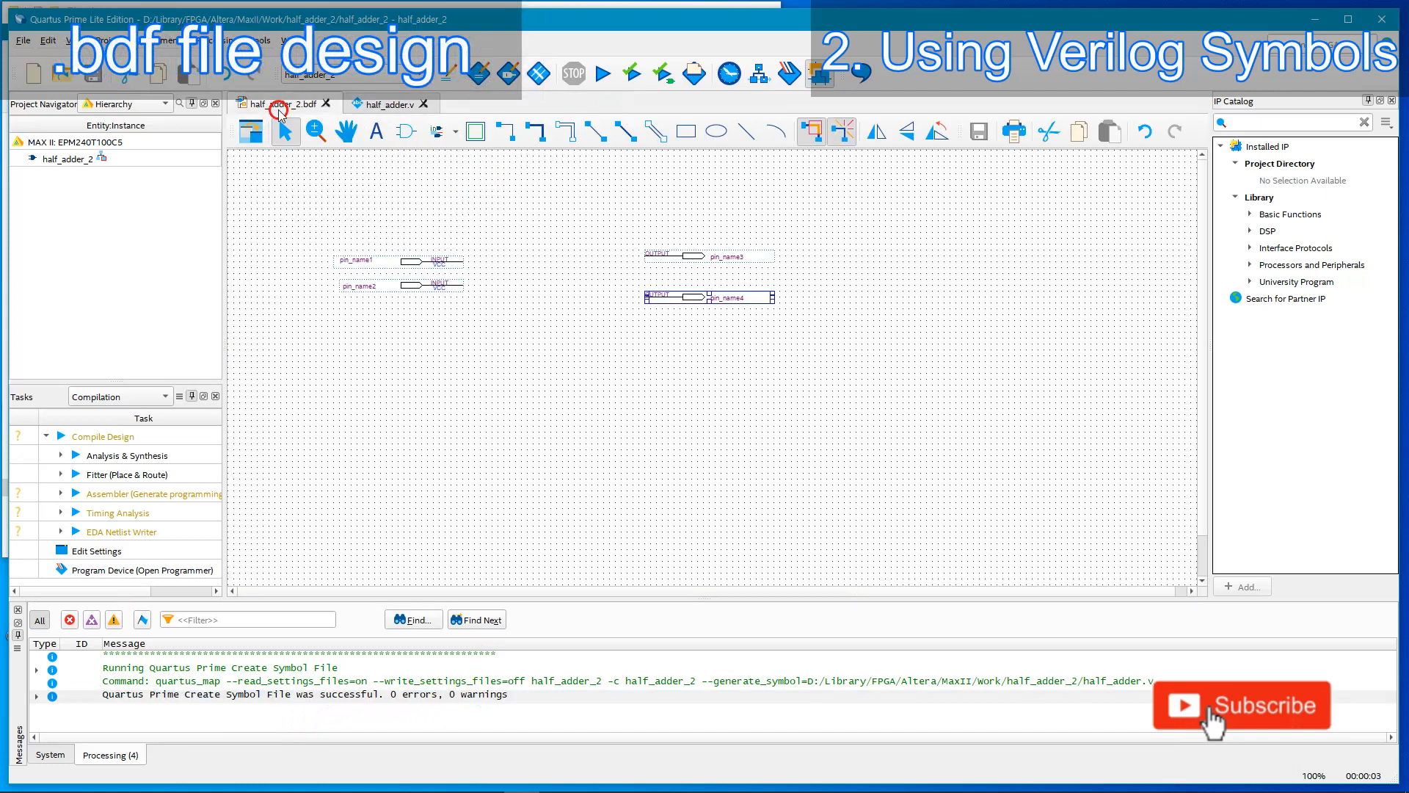
{"action": "left_click", "coordinate": [406, 132]}
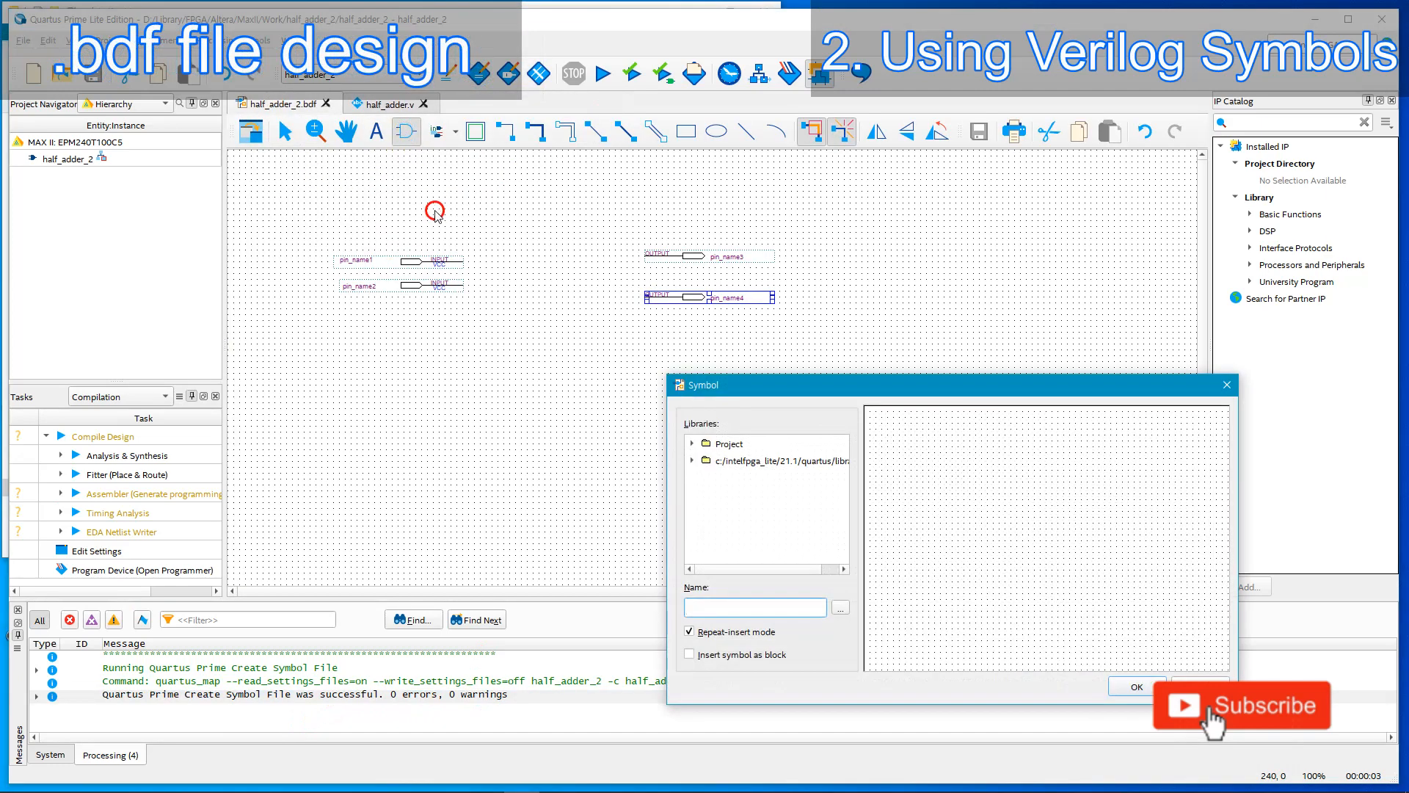
{"action": "left_click", "coordinate": [692, 444]}
{"action": "left_click", "coordinate": [734, 461]}
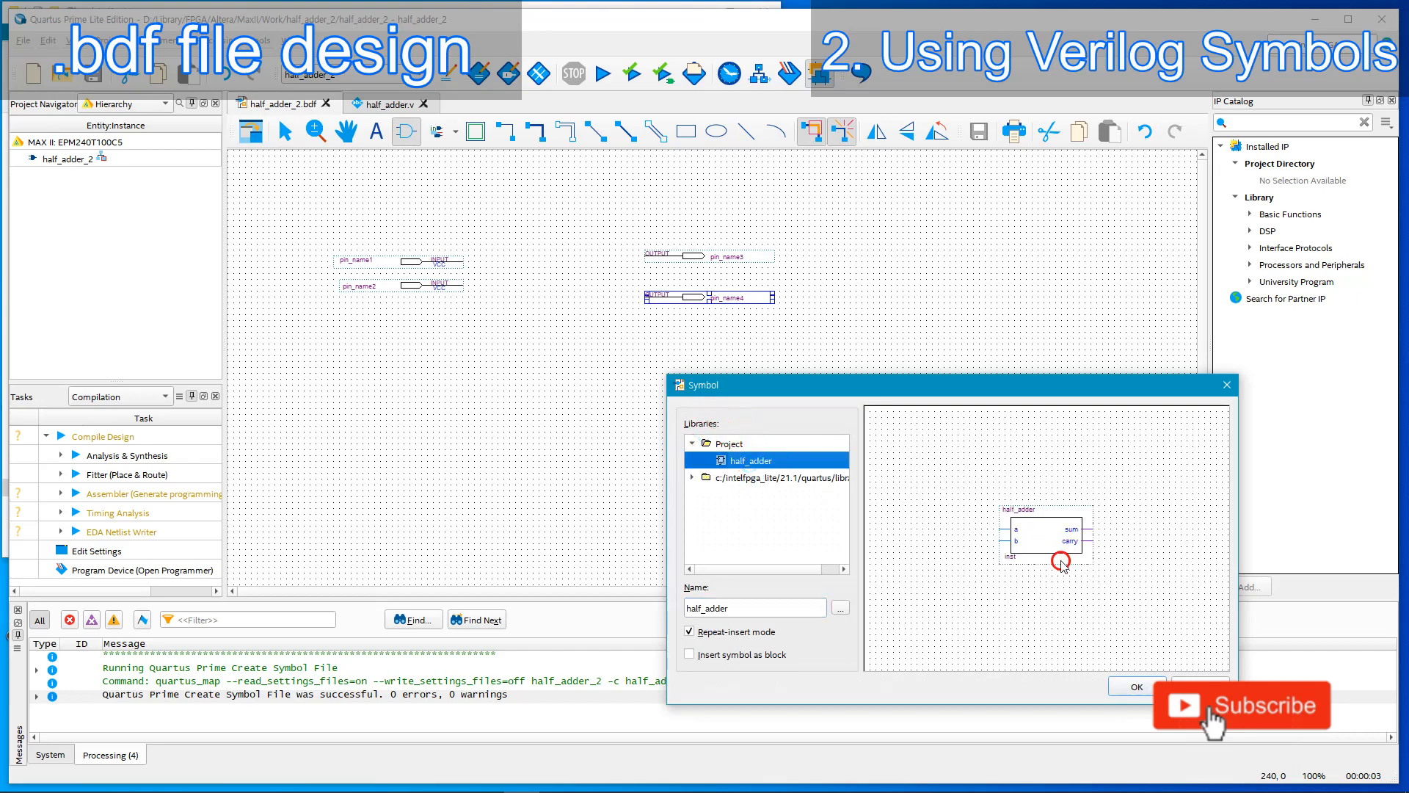
{"action": "left_click", "coordinate": [1136, 687]}
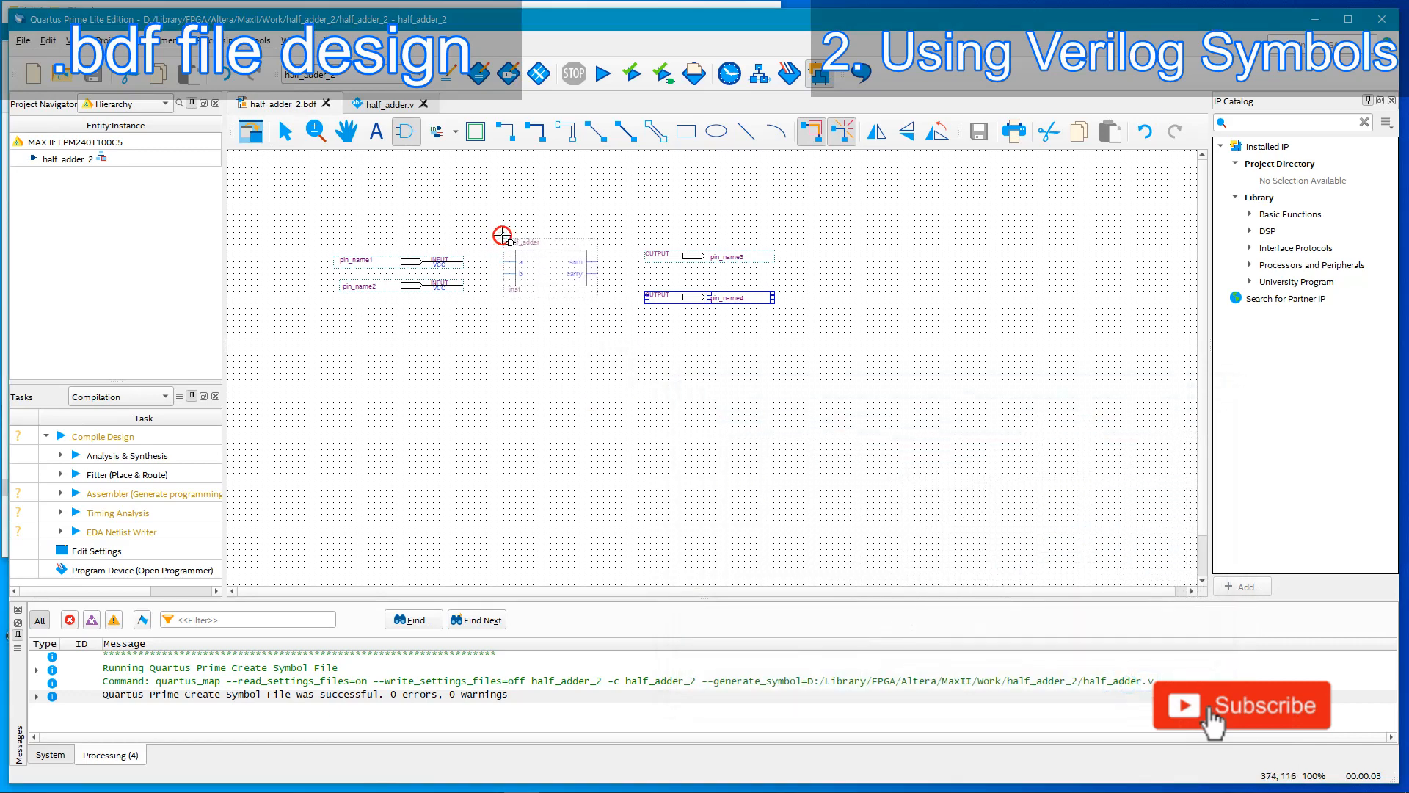
{"action": "left_click", "coordinate": [502, 235]}
Move the input and output pins so they line up with the half_adder symbol's a, b, sum and carry ports.
{"action": "left_click", "coordinate": [285, 132]}
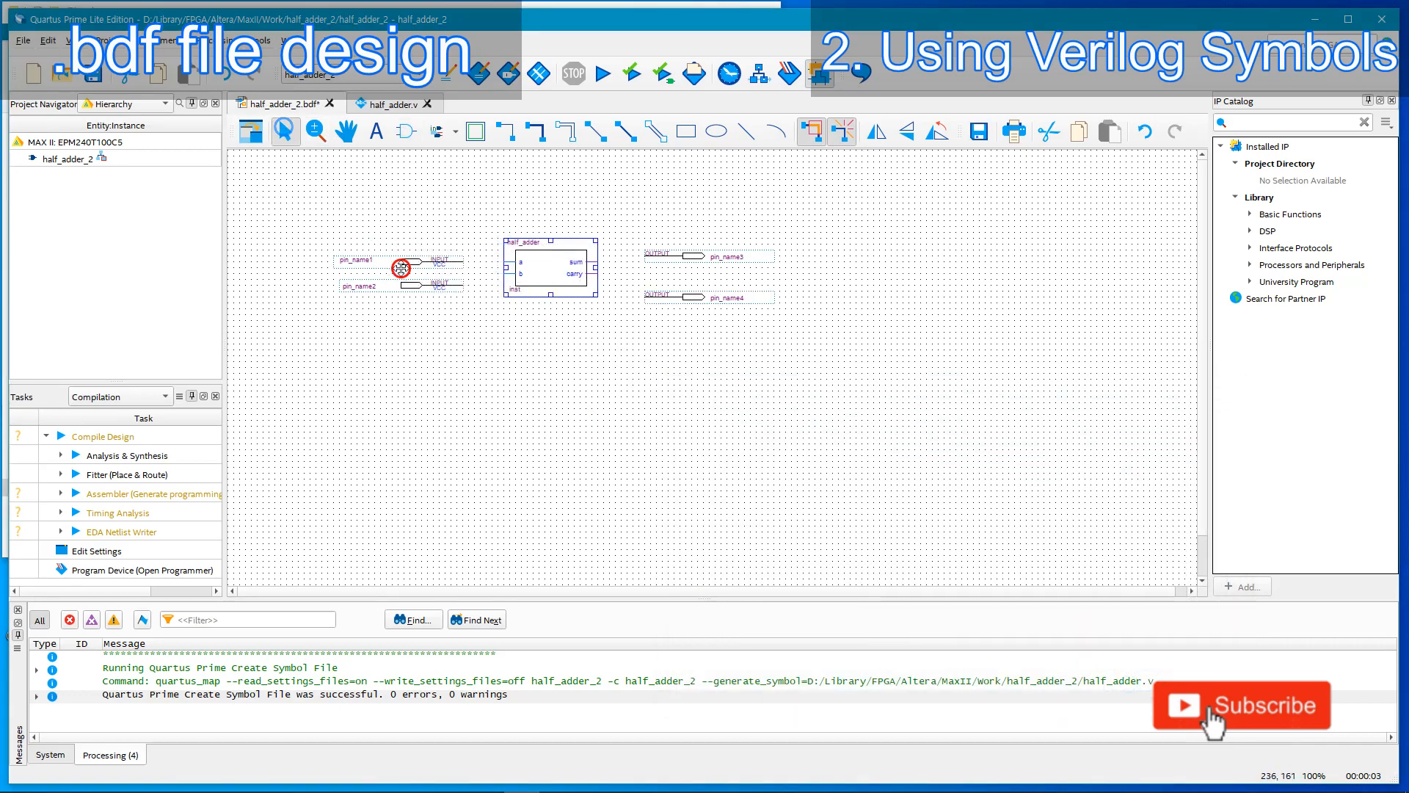
{"action": "mouse_move", "coordinate": [401, 269]}
{"action": "left_mouse_down"}
{"action": "mouse_move", "coordinate": [416, 246]}
{"action": "mouse_move", "coordinate": [428, 274]}
{"action": "left_mouse_up"}
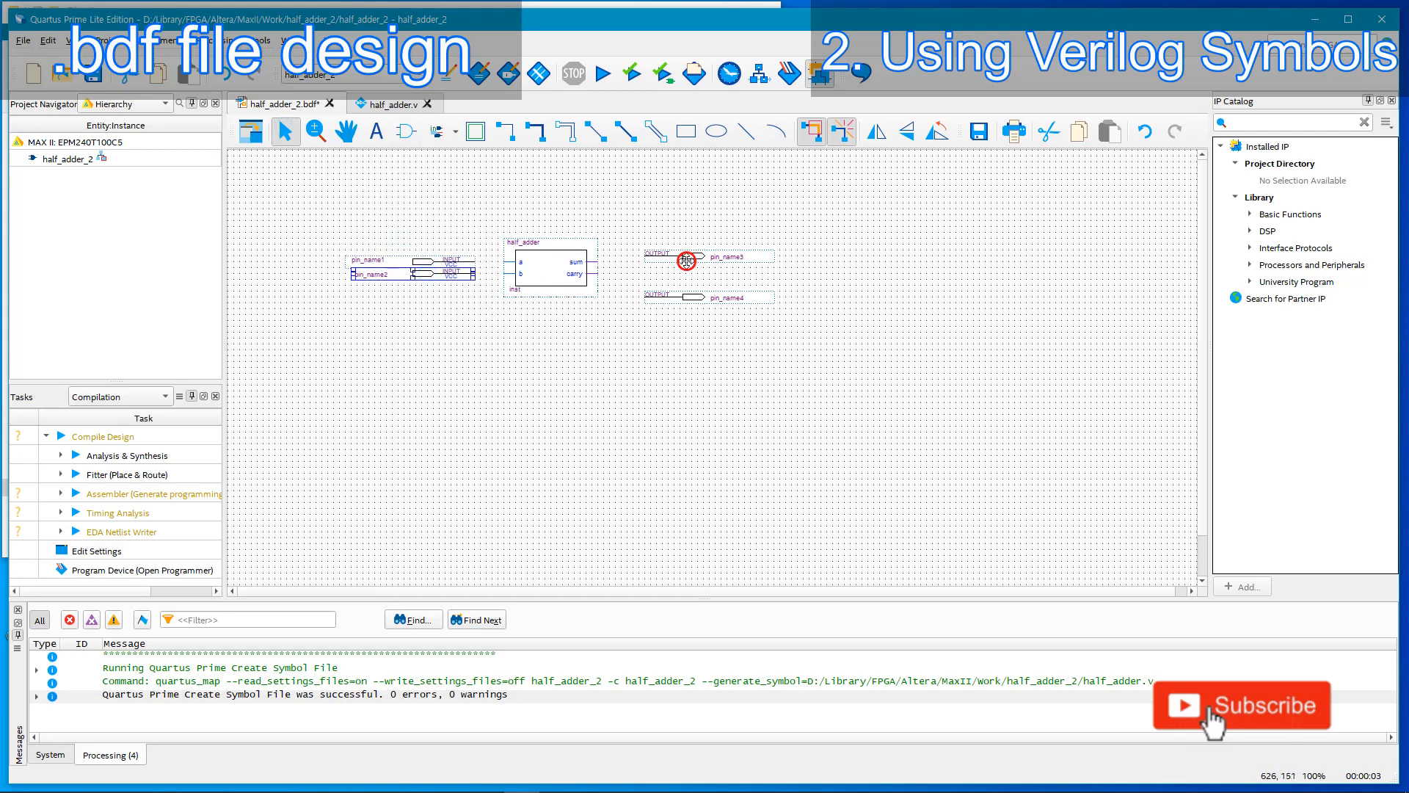
{"action": "left_click_drag", "start_coordinate": [692, 257], "coordinate": [665, 276]}
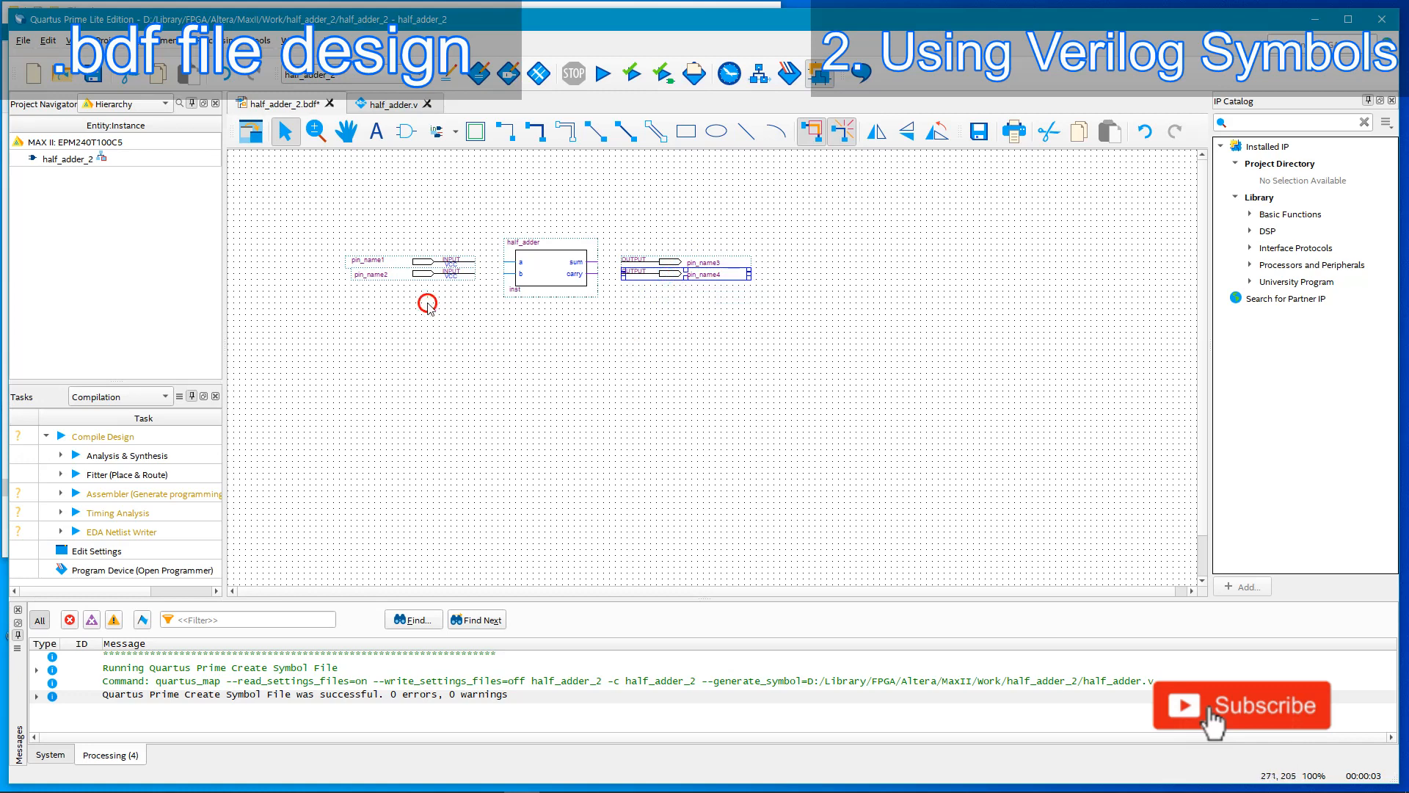
Wire the two input pins to ports a and b, and ports sum and carry to the two output pins.
{"action": "left_click", "coordinate": [508, 134]}
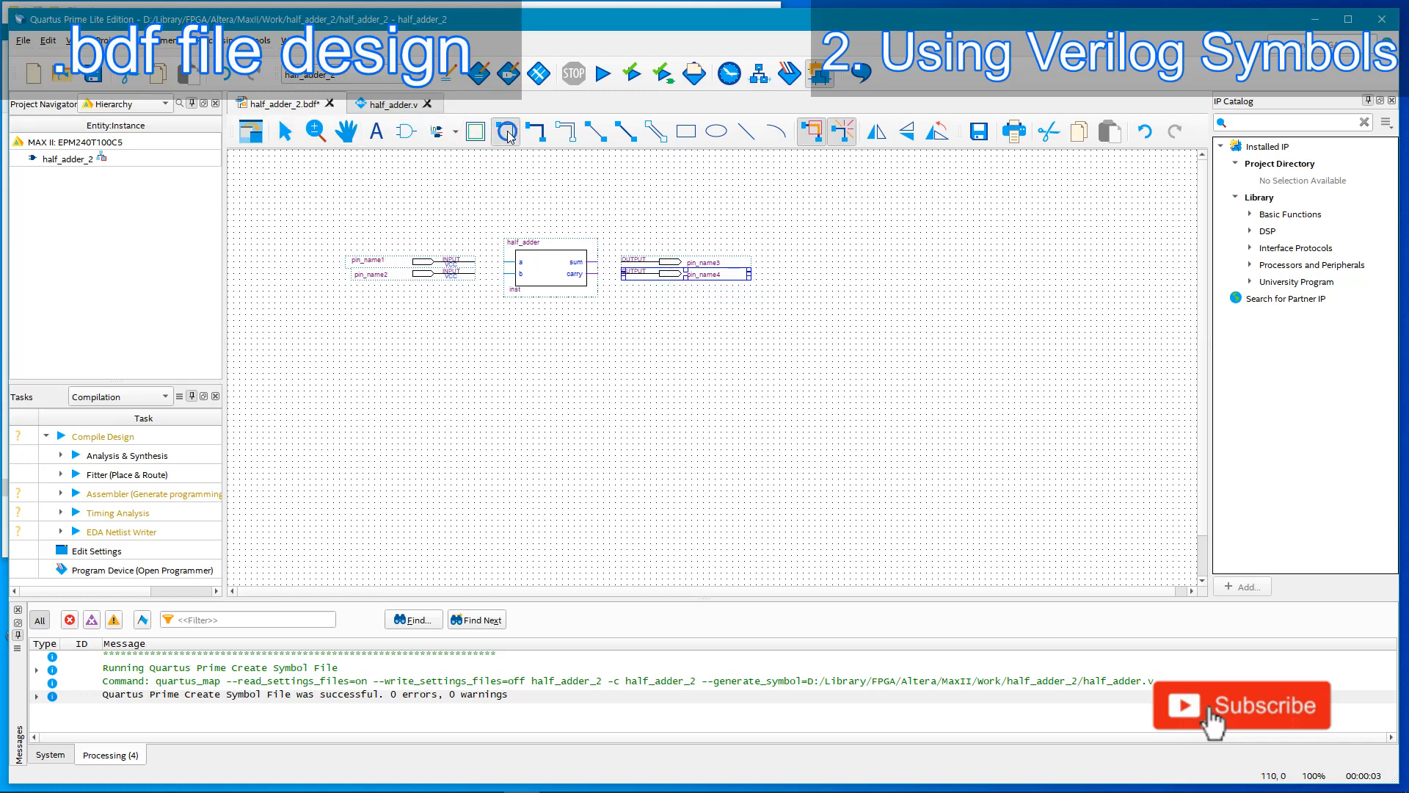
{"action": "left_click_drag", "start_coordinate": [476, 262], "coordinate": [504, 273]}
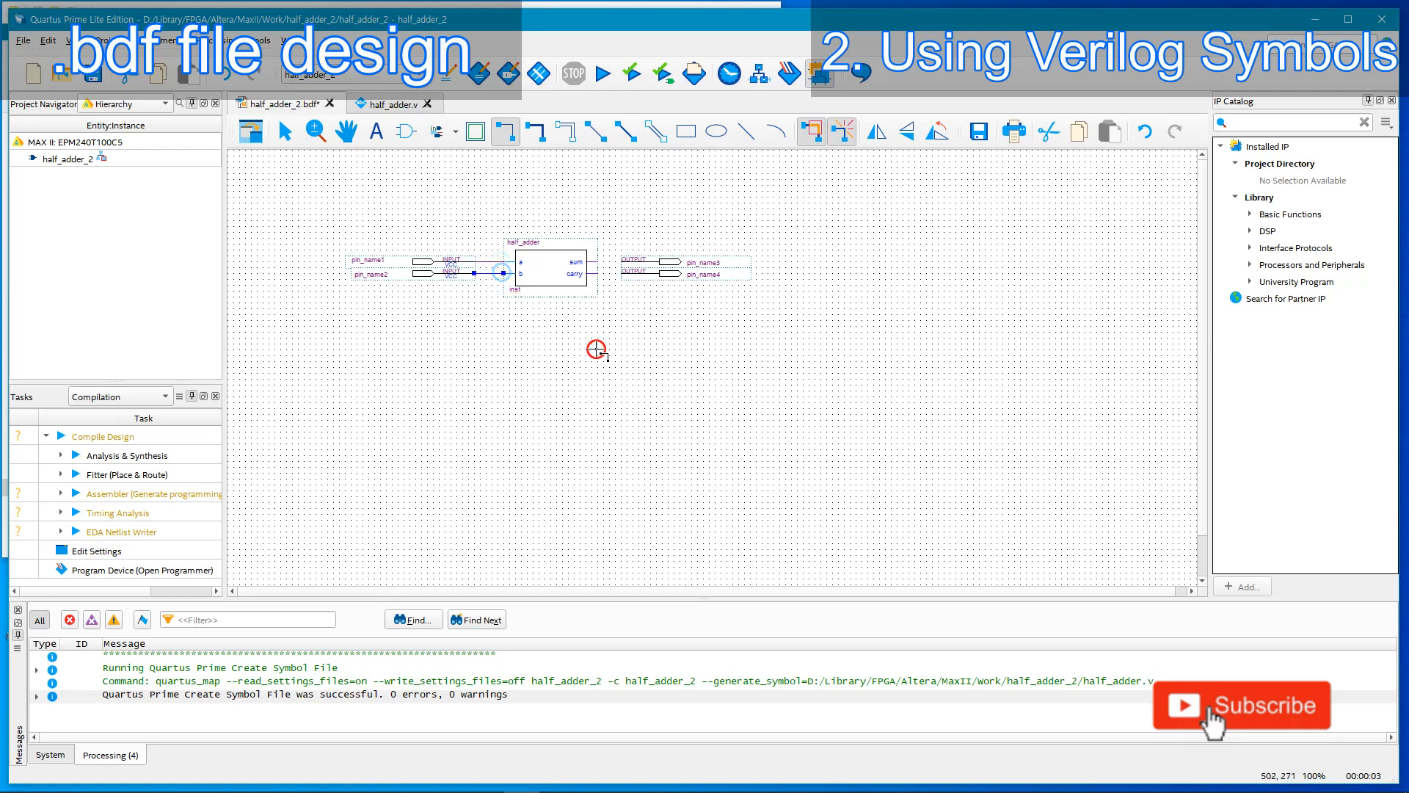
{"action": "left_click_drag", "start_coordinate": [598, 261], "coordinate": [621, 273]}
{"action": "left_click", "coordinate": [286, 132]}
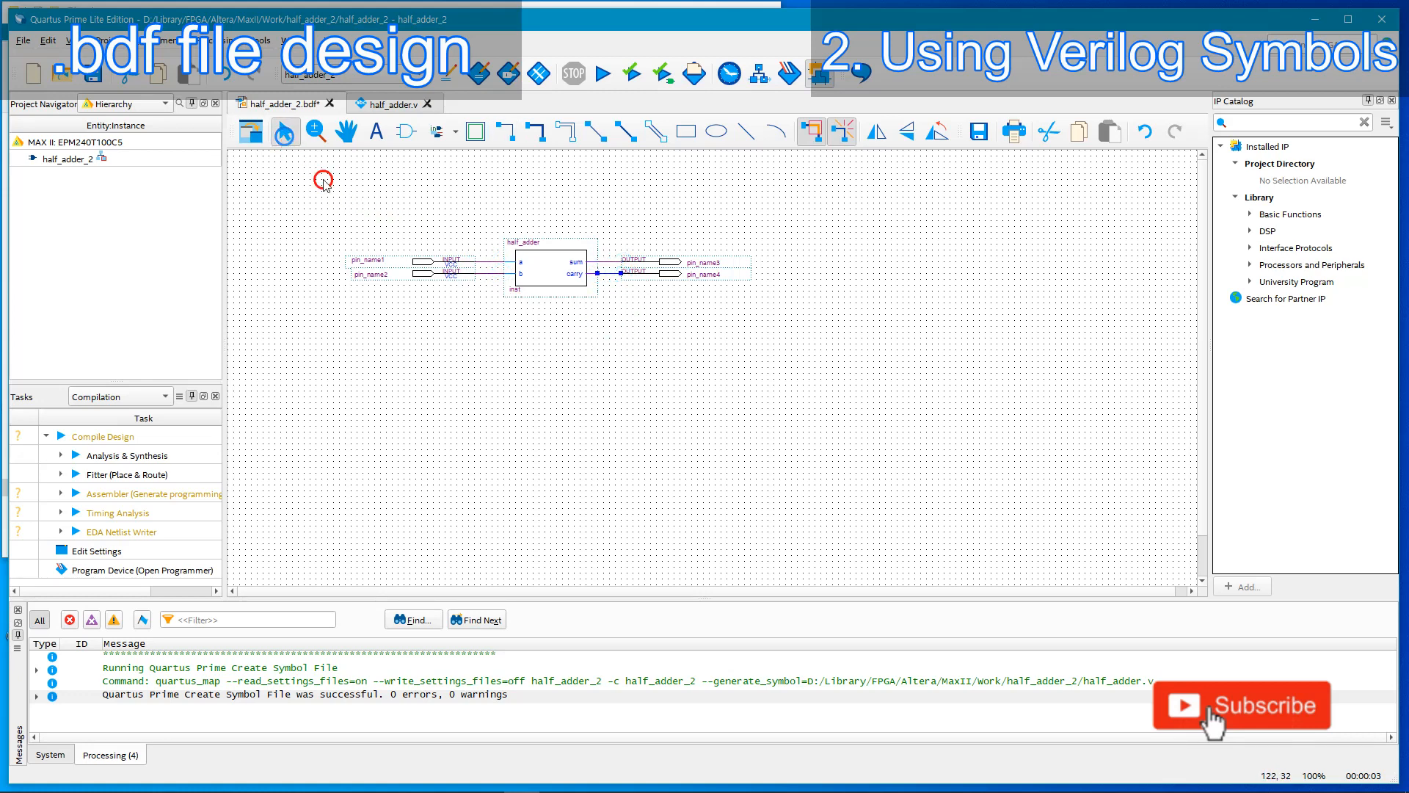
Rename the input pins INA (on port a) and INB (on port b).
{"action": "double_click", "coordinate": [379, 261]}
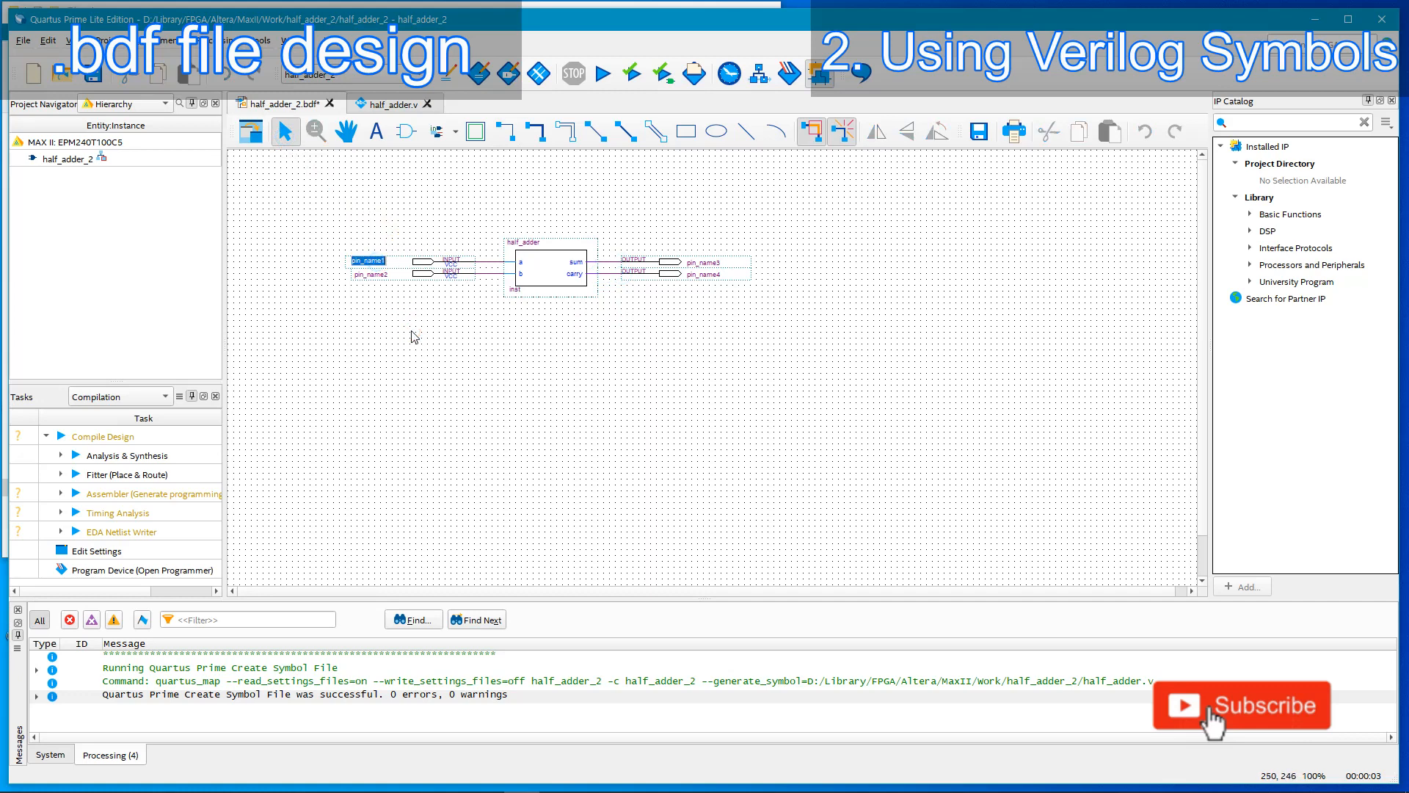
{"action": "key", "text": "Tab"}
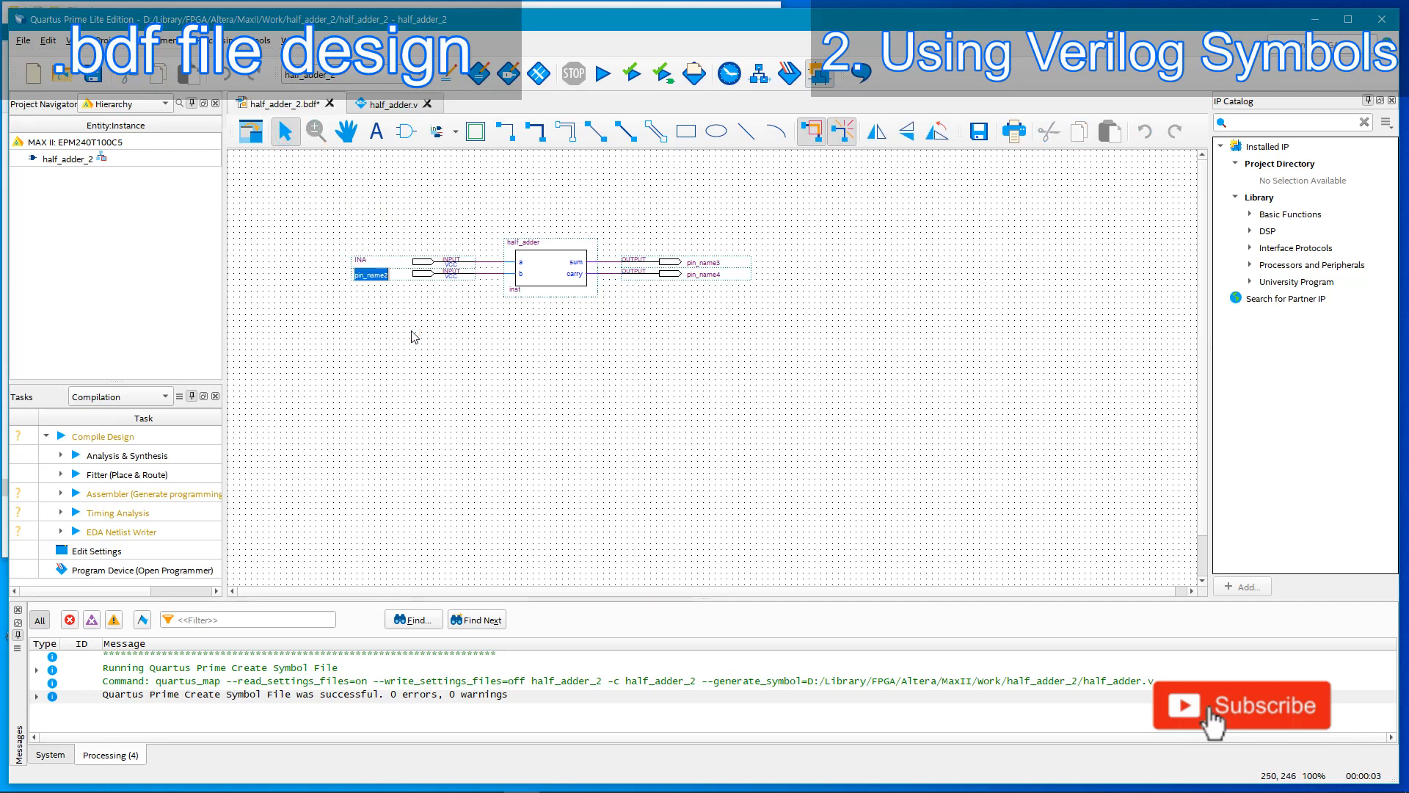
{"action": "type", "text": "INB"}
{"action": "key", "text": "Return"}
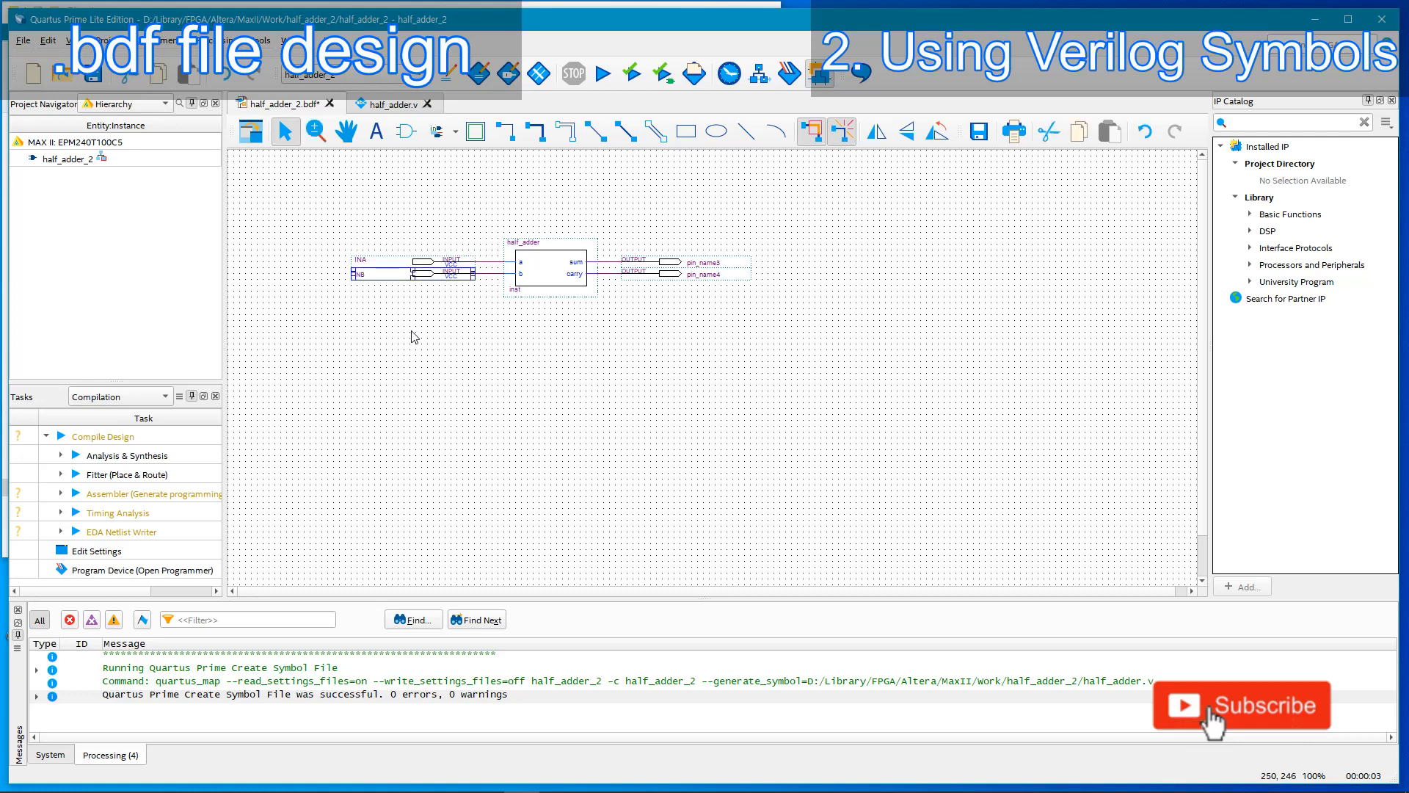
Rename the output pins SUM (on port sum) and CARRY (on port carry).
{"action": "double_click", "coordinate": [707, 264]}
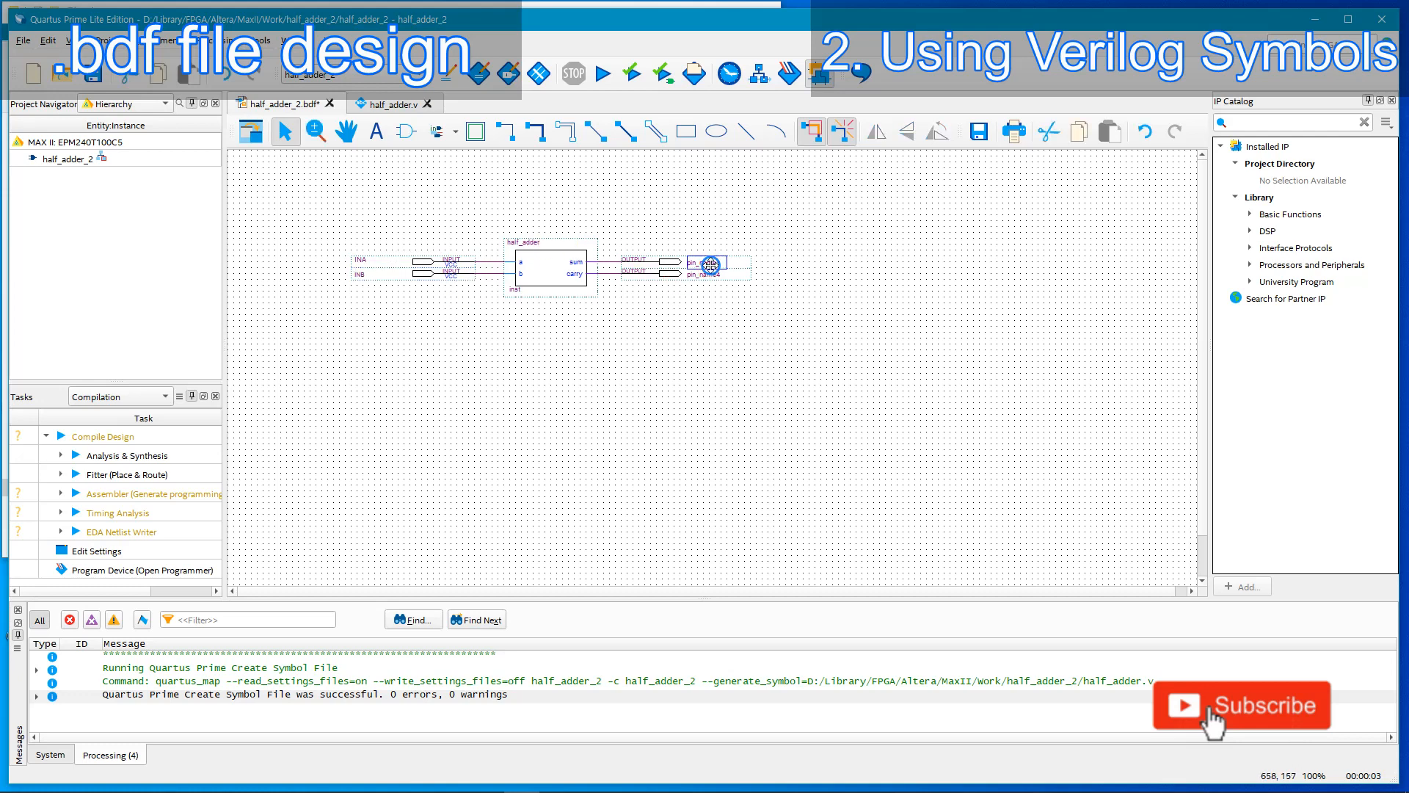
{"action": "type", "text": "s"}
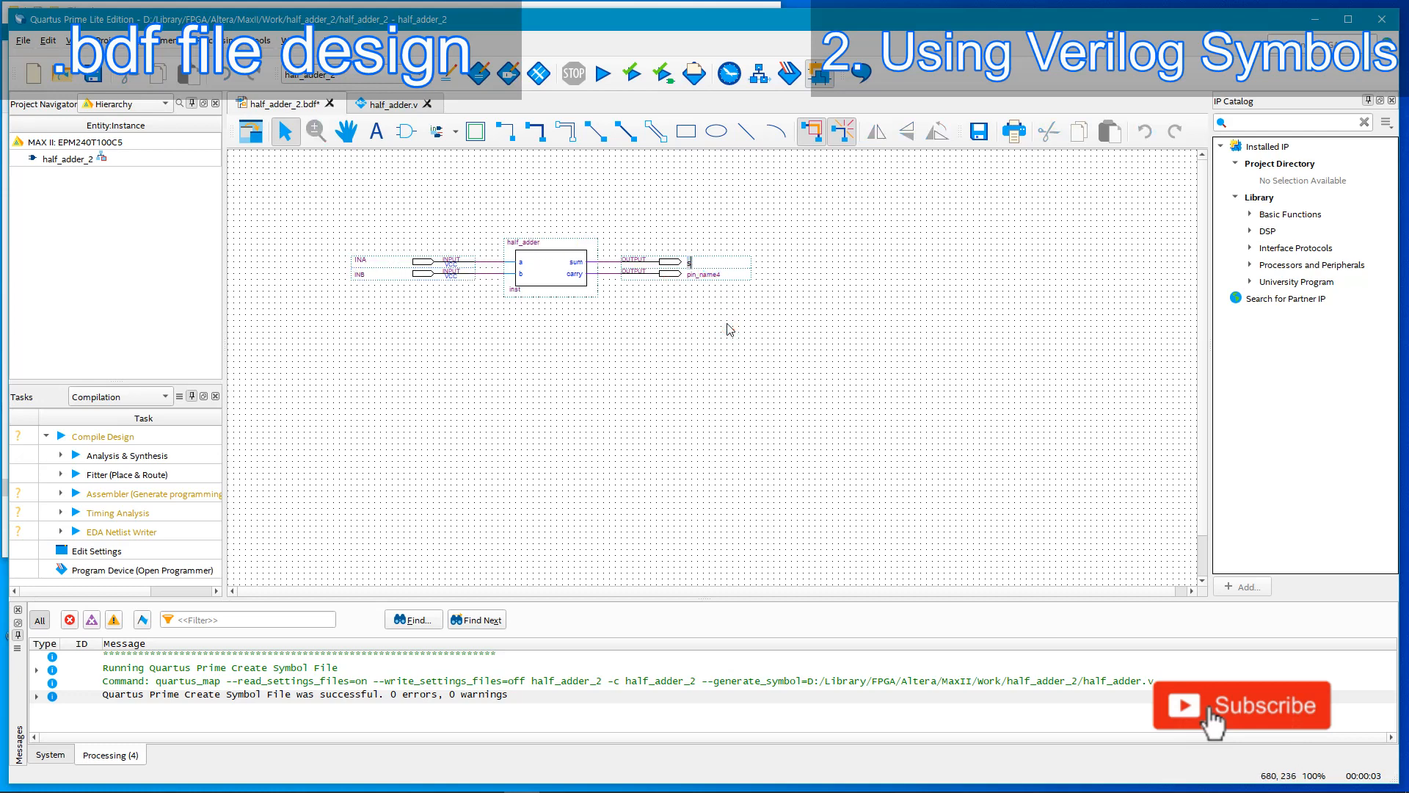
{"action": "key", "text": "Tab"}
{"action": "type", "text": "CAR"}
{"action": "key", "text": "Return"}
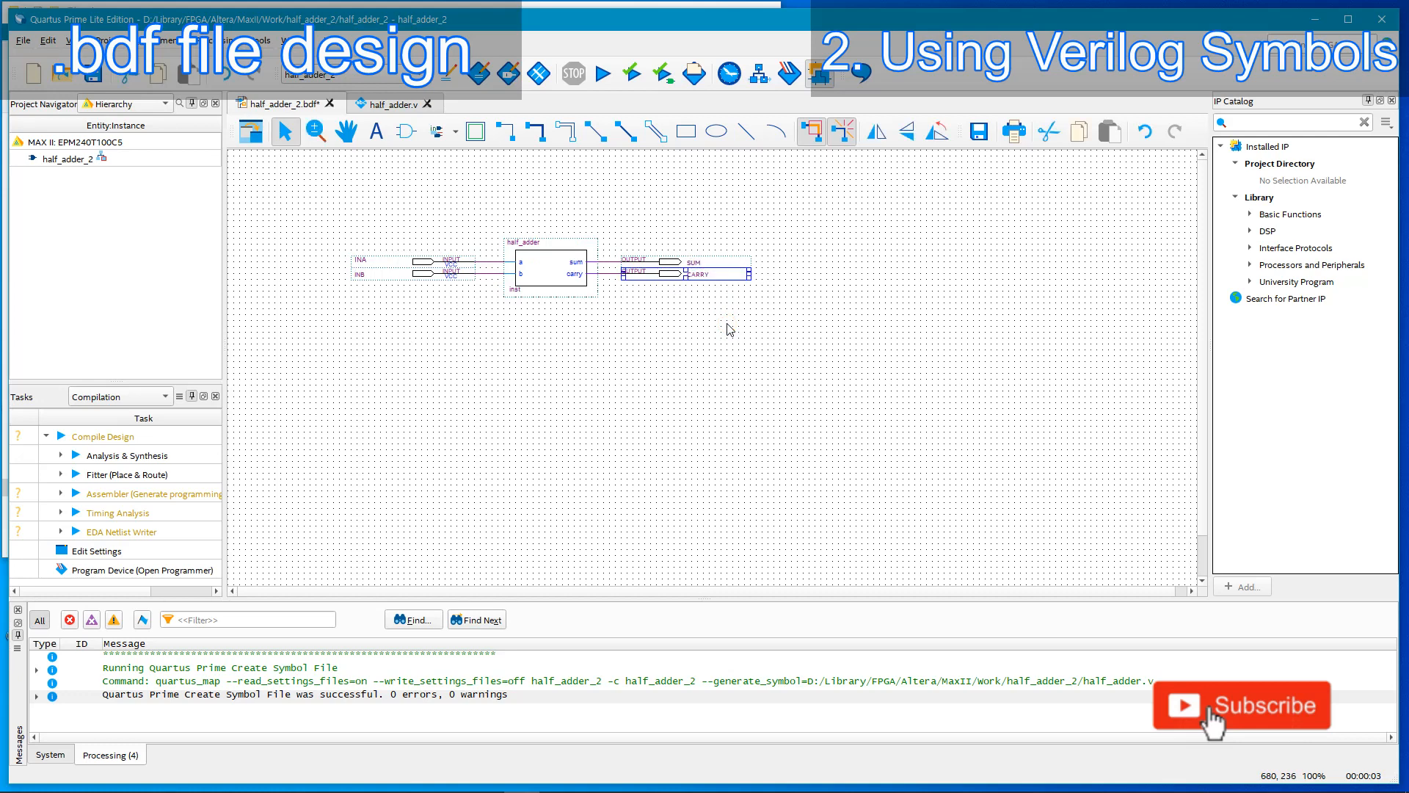
{"action": "left_click", "coordinate": [614, 309]}
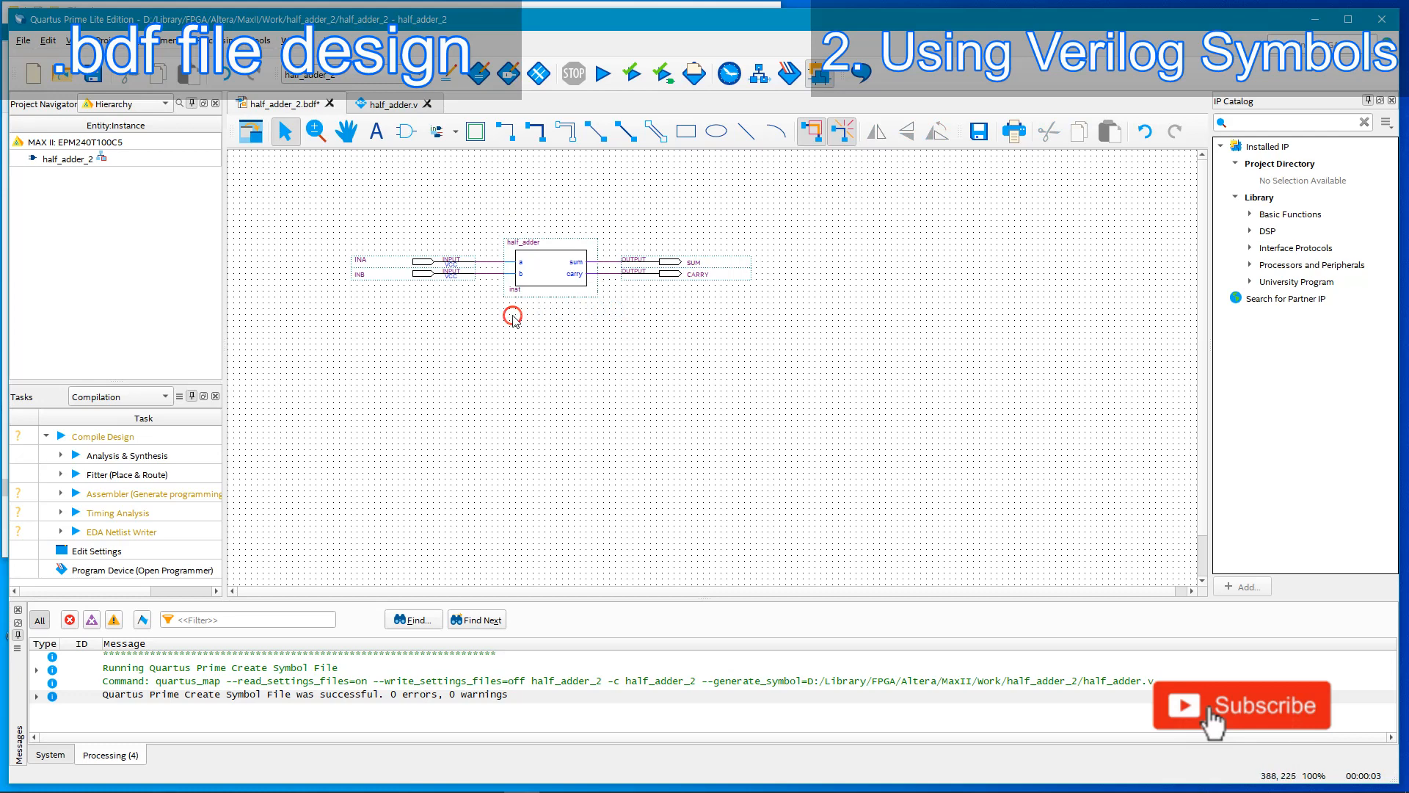
Save the half_adder_2.bdf schematic.
{"action": "left_click", "coordinate": [96, 77]}
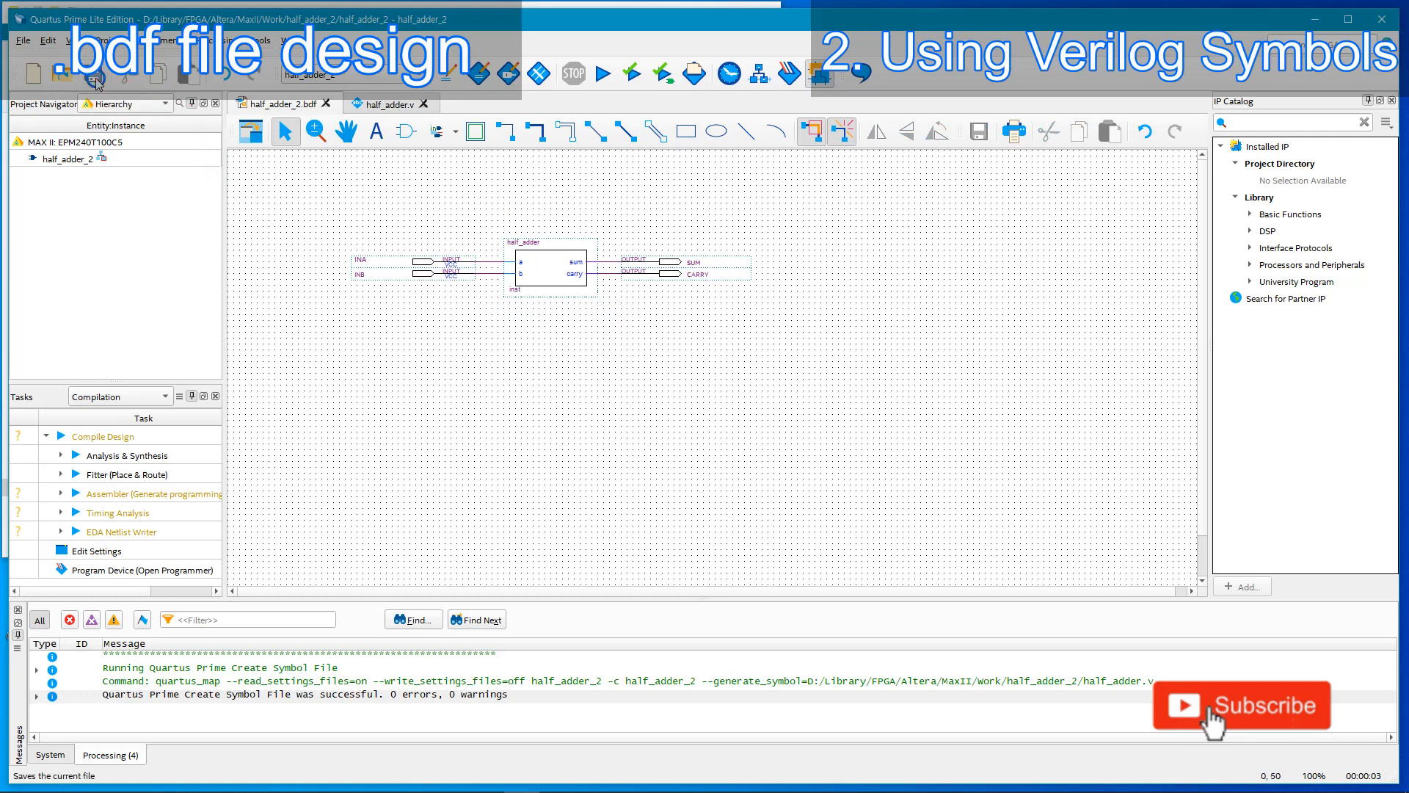
{"action": "left_click", "coordinate": [156, 40]}
{"action": "left_click", "coordinate": [173, 119]}
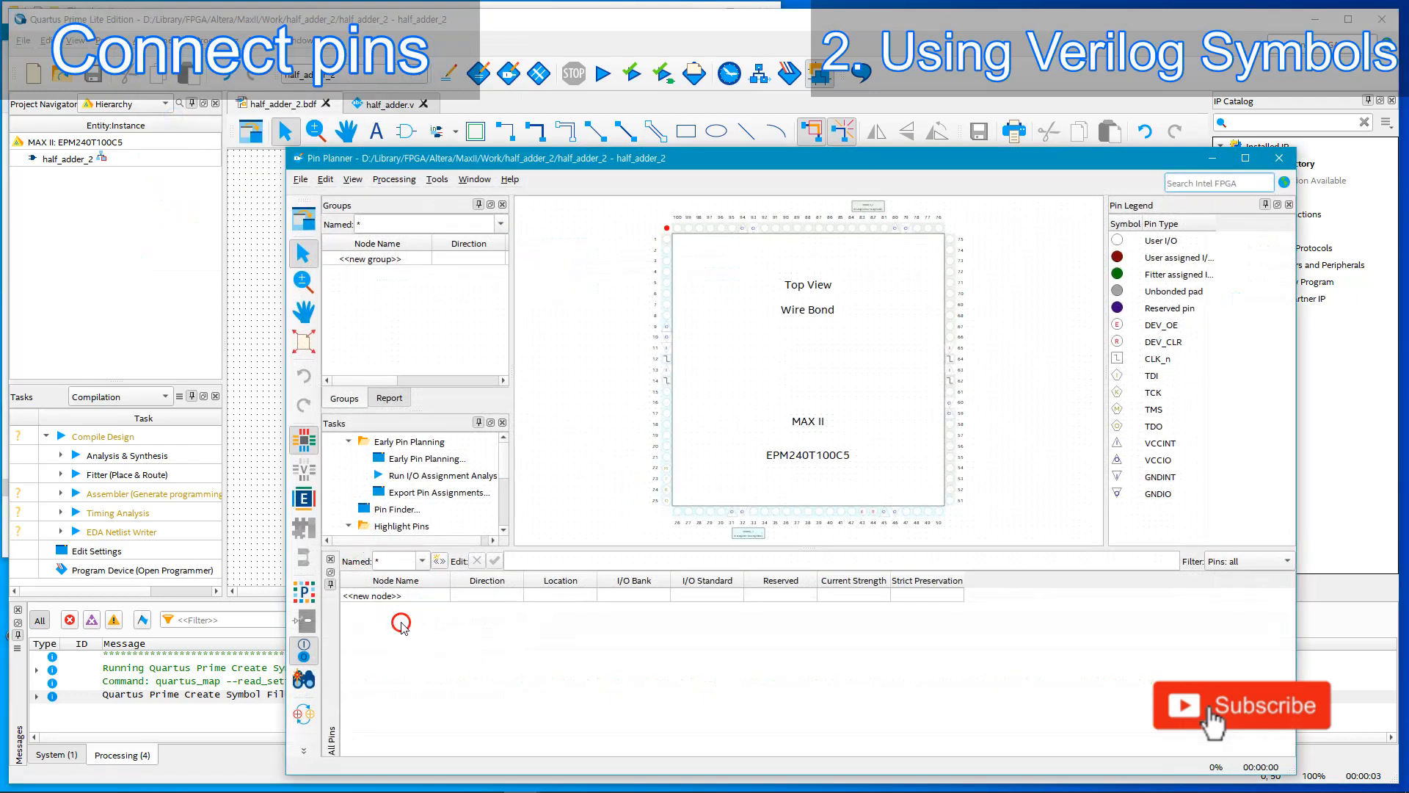
{"action": "left_click", "coordinate": [301, 179]}
{"action": "left_click", "coordinate": [323, 299]}
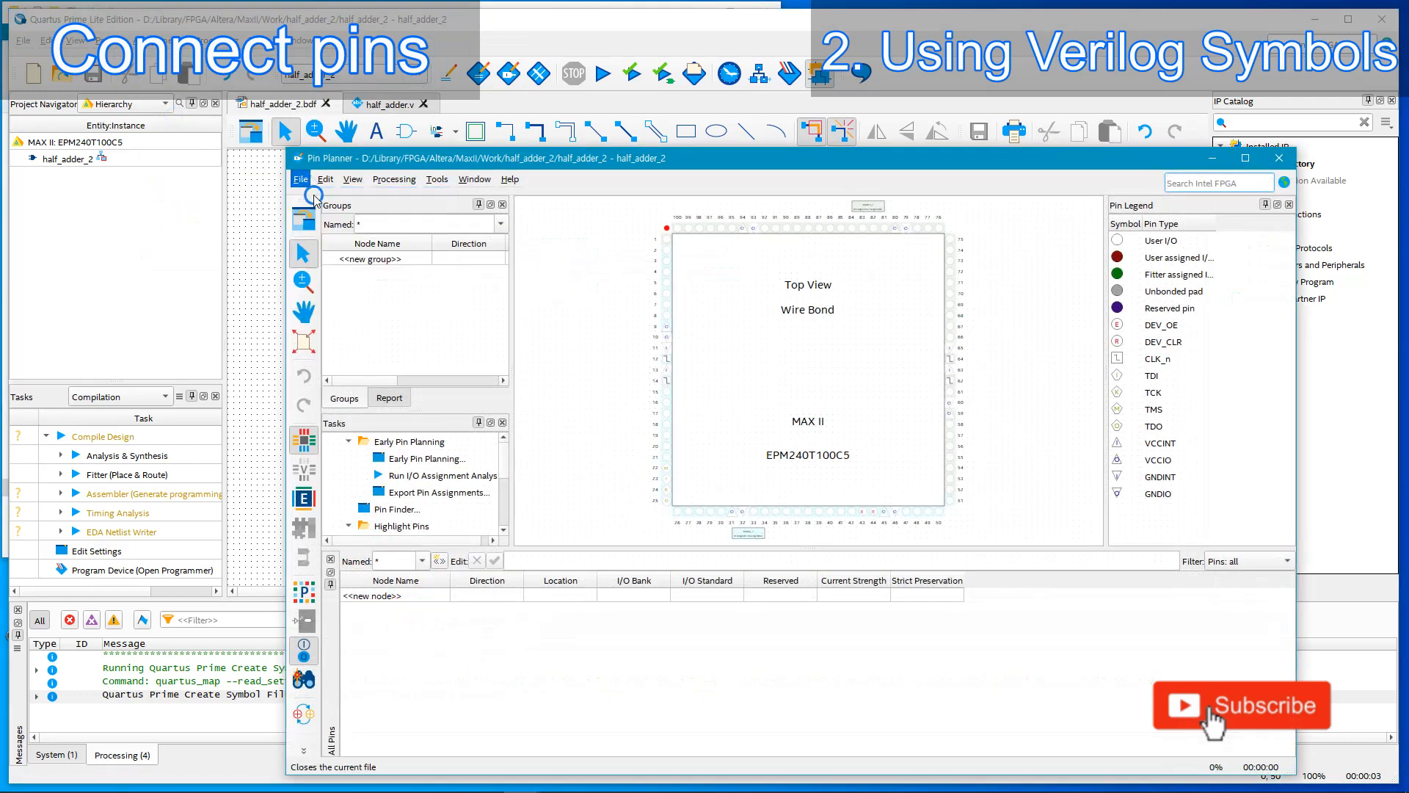
Run a full compilation of the half_adder_2 project and close the compilation report.
{"action": "left_click", "coordinate": [602, 73]}
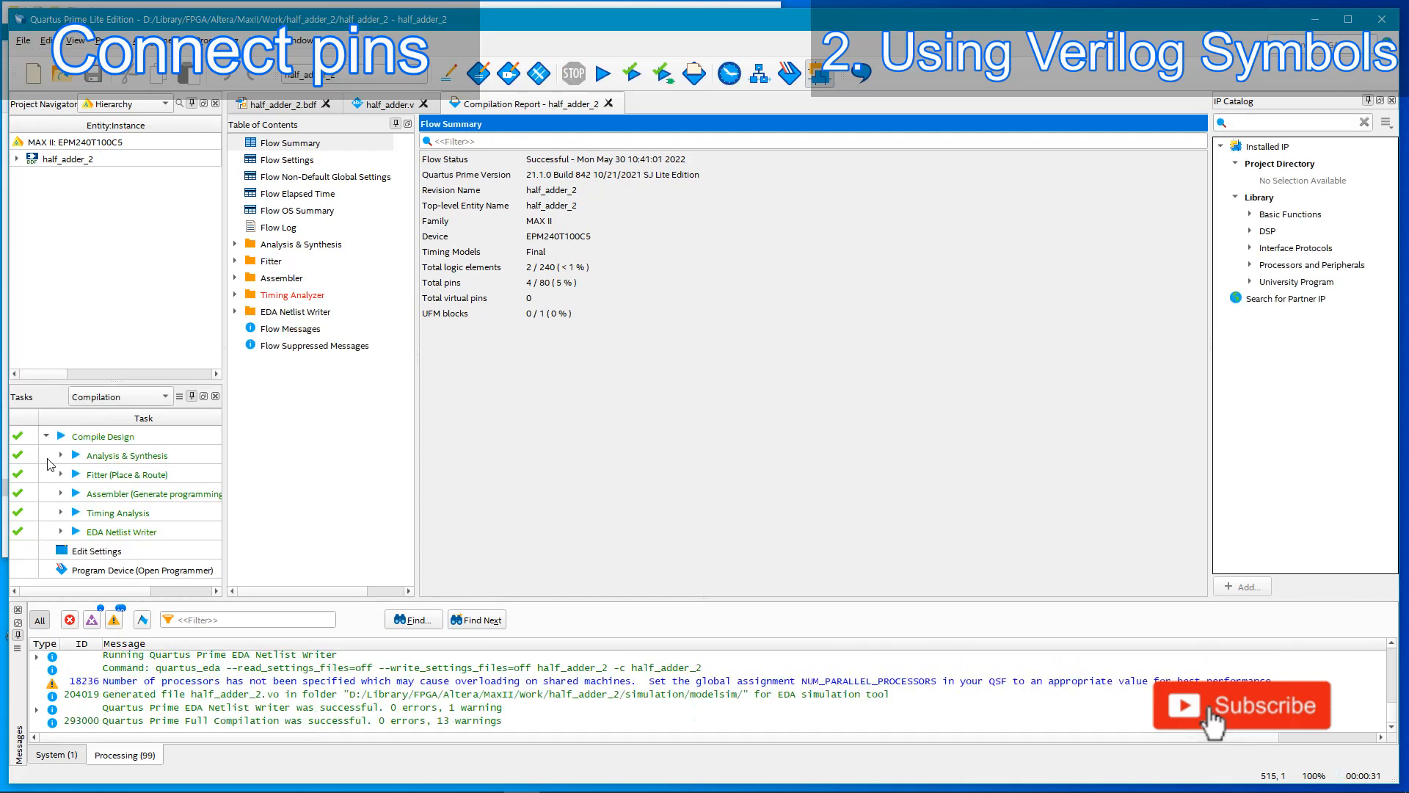
{"action": "left_click", "coordinate": [321, 720]}
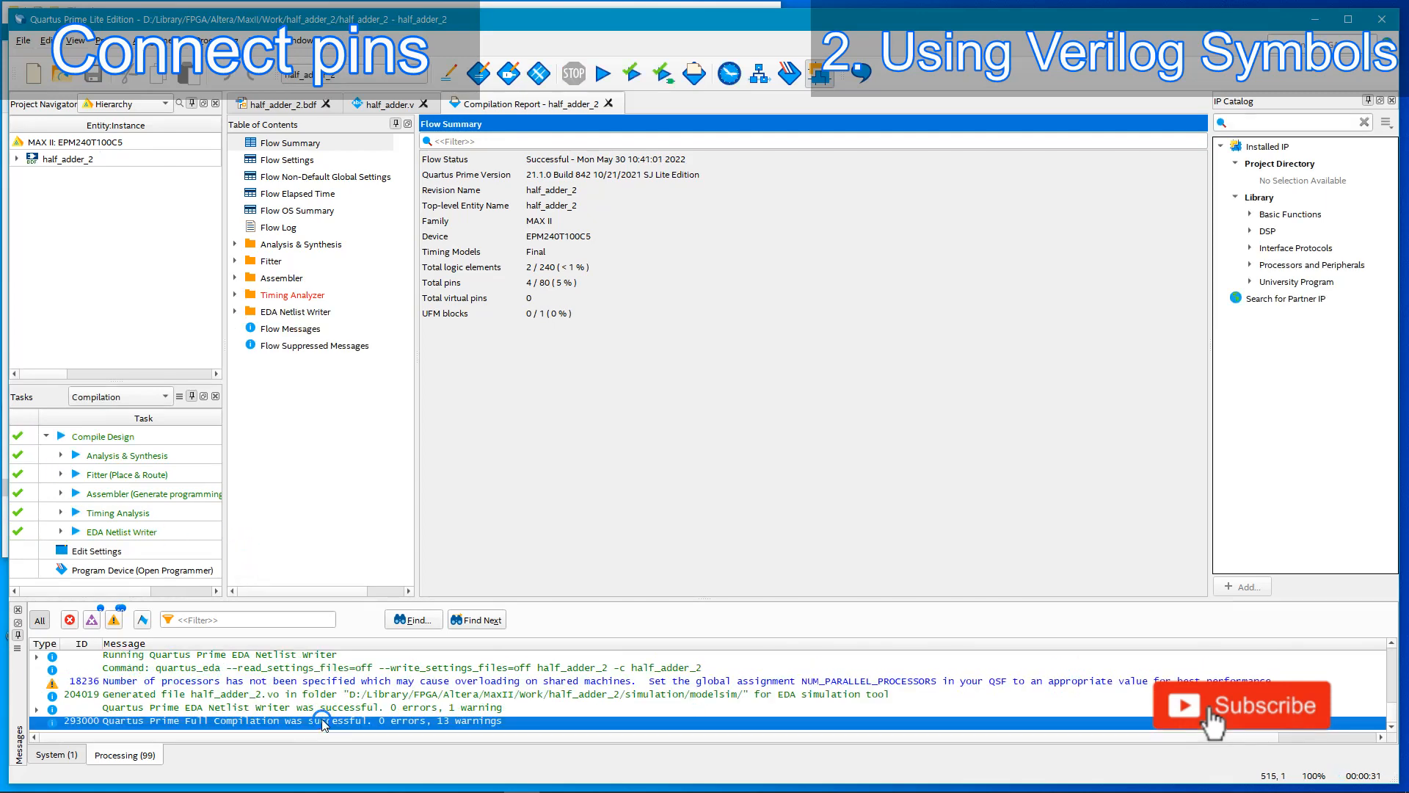
{"action": "left_click", "coordinate": [608, 104]}
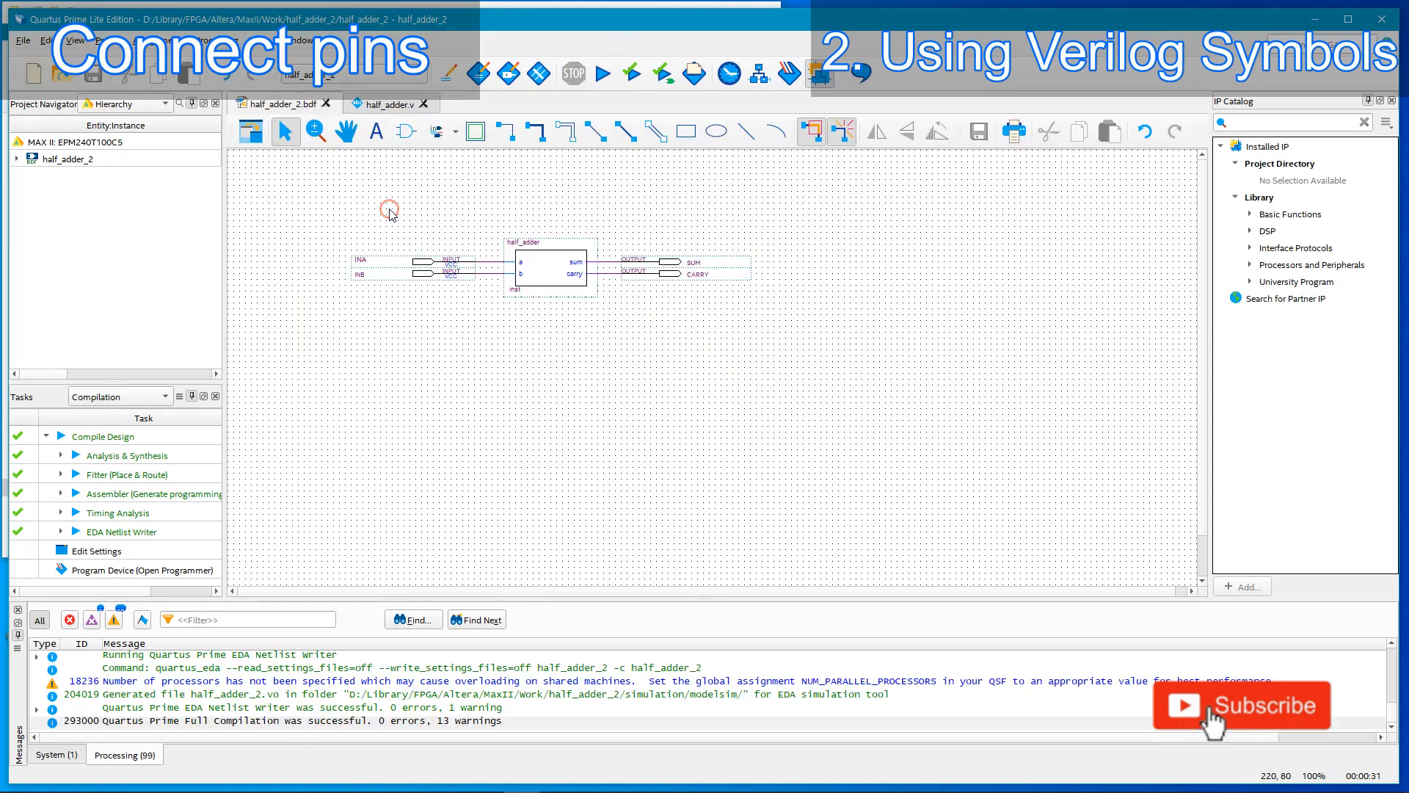
Open the Pin Planner and assign input INA to location PIN_17.
{"action": "left_click", "coordinate": [158, 40]}
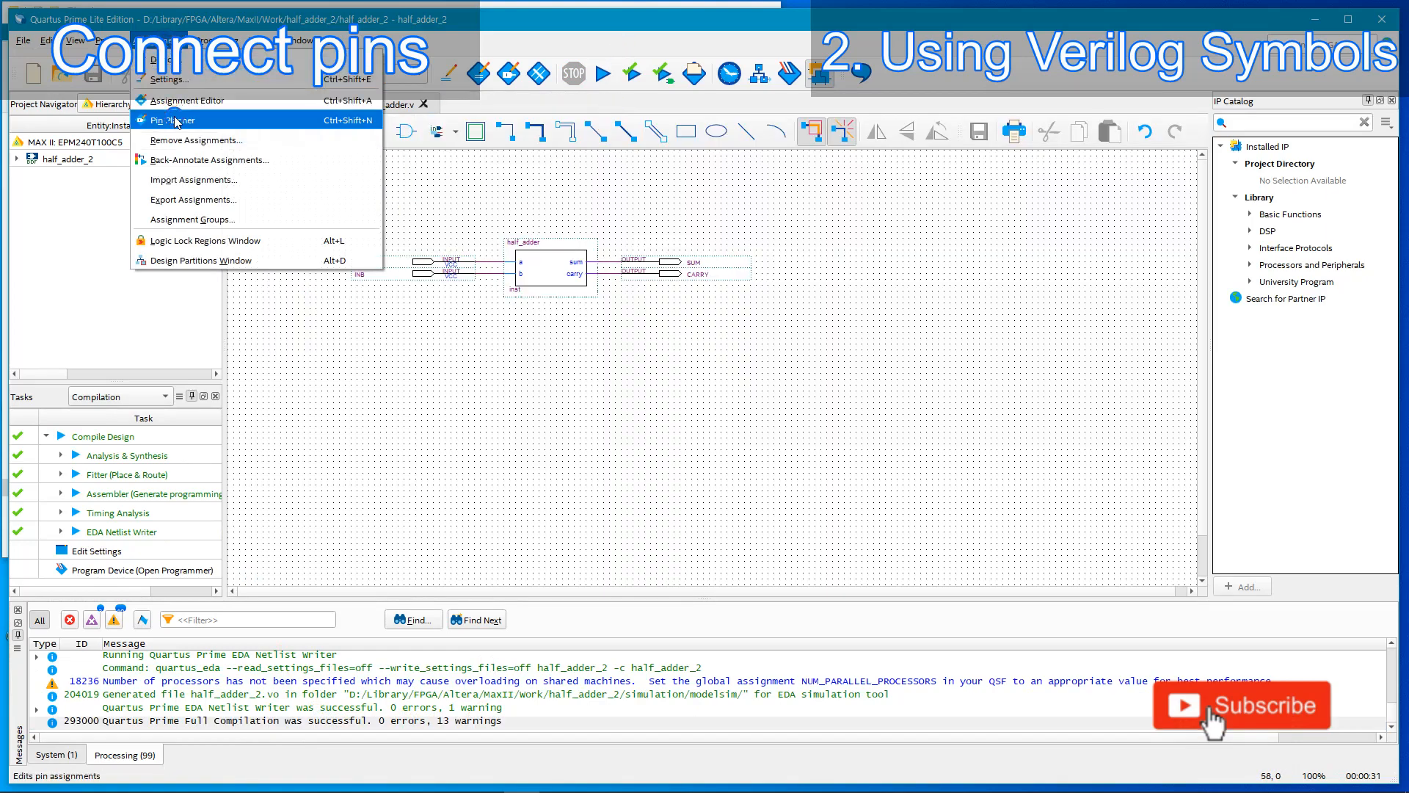
{"action": "left_click", "coordinate": [176, 118]}
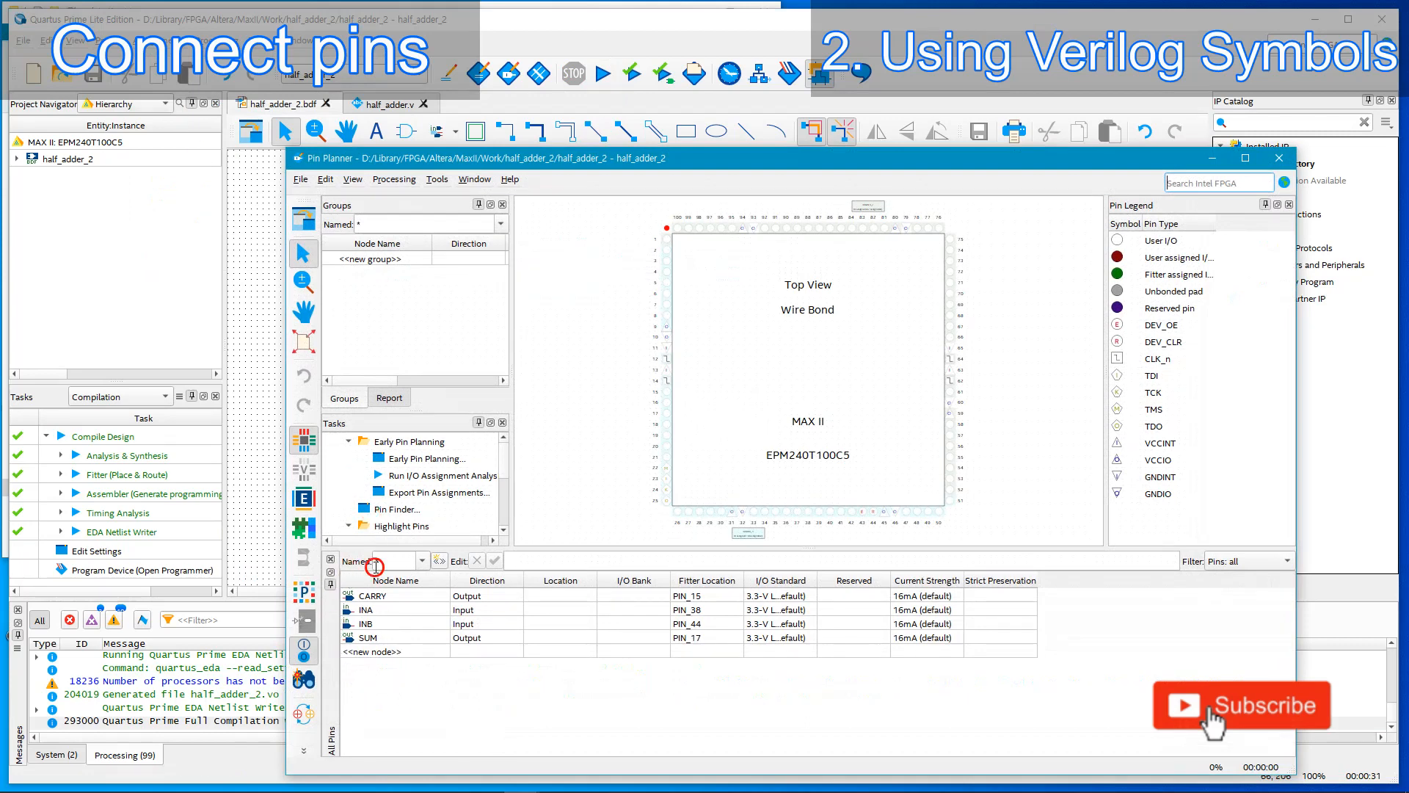
{"action": "left_click", "coordinate": [579, 615]}
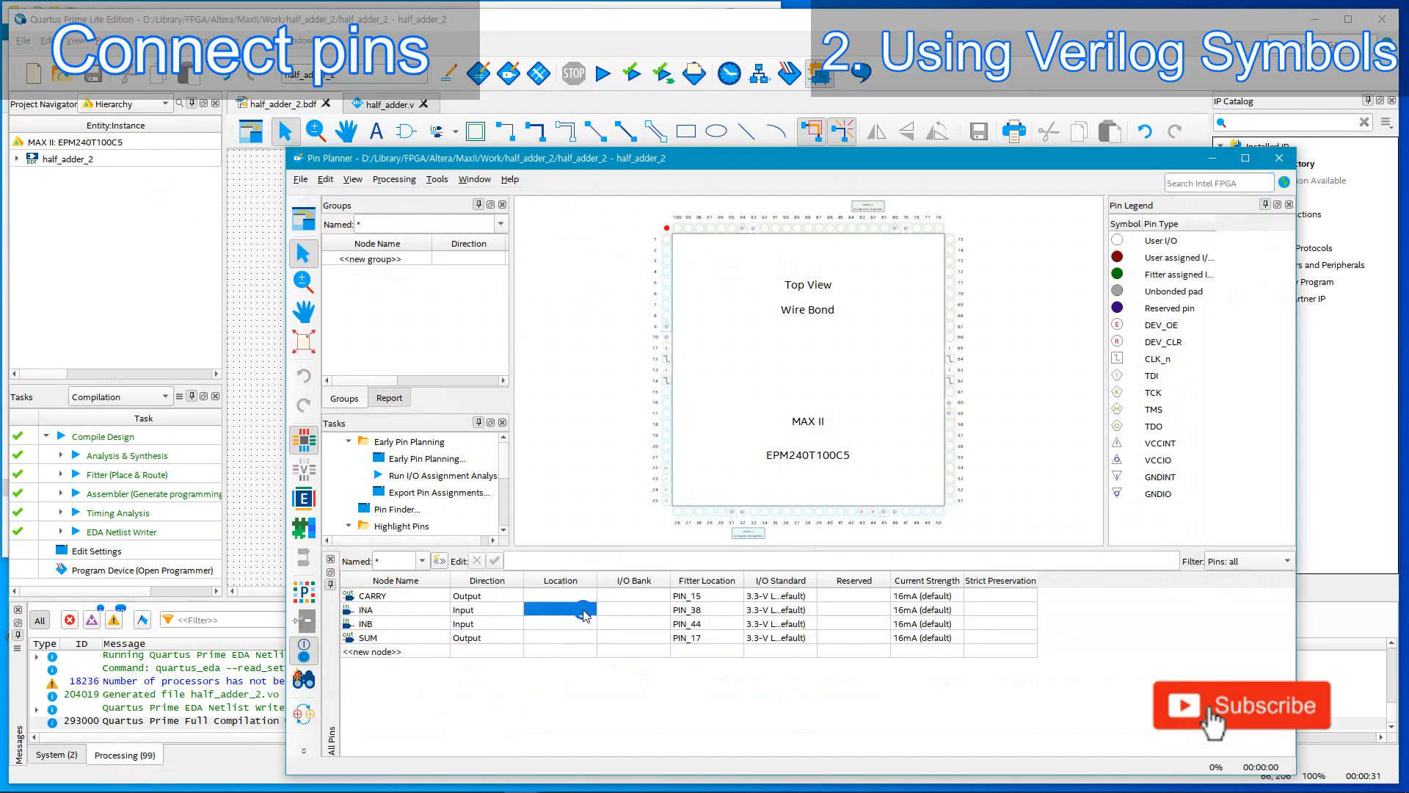
{"action": "left_click", "coordinate": [587, 612]}
{"action": "left_click", "coordinate": [586, 611]}
{"action": "scroll", "coordinate": [579, 686], "scroll_direction": "down", "scroll_amount": 6}
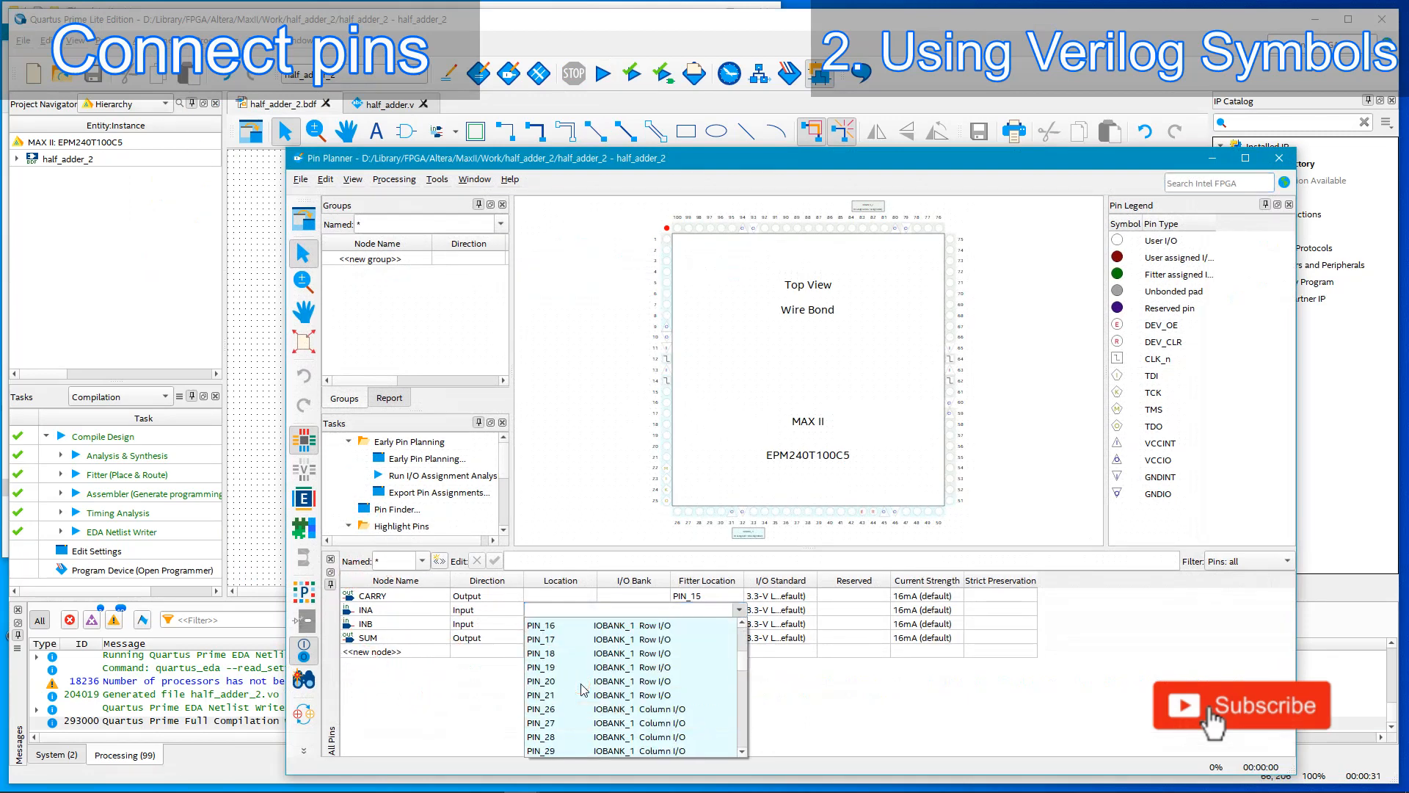
{"action": "left_click", "coordinate": [554, 641]}
{"action": "left_click", "coordinate": [639, 611]}
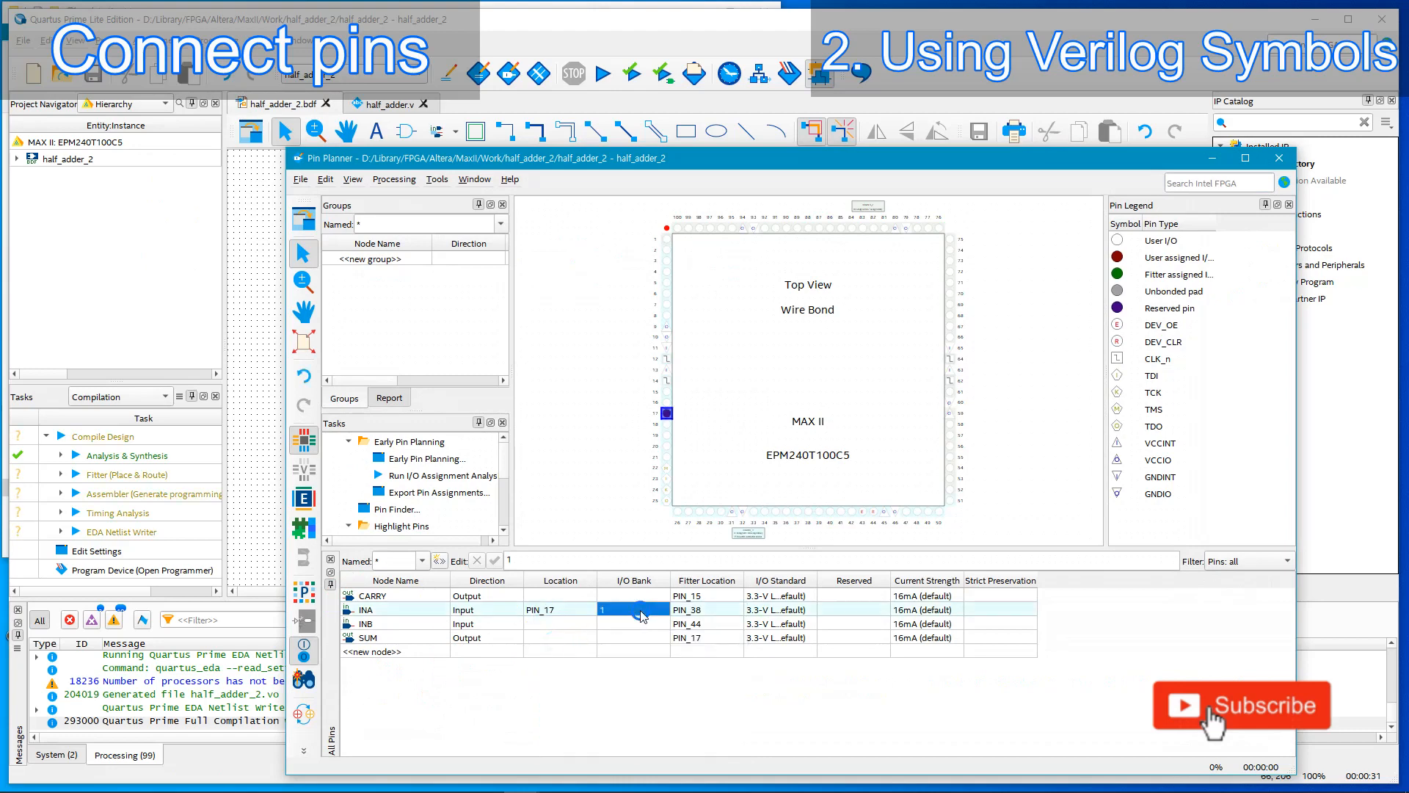
Assign input INB to location PIN_18.
{"action": "double_click", "coordinate": [577, 624]}
{"action": "left_click", "coordinate": [588, 625]}
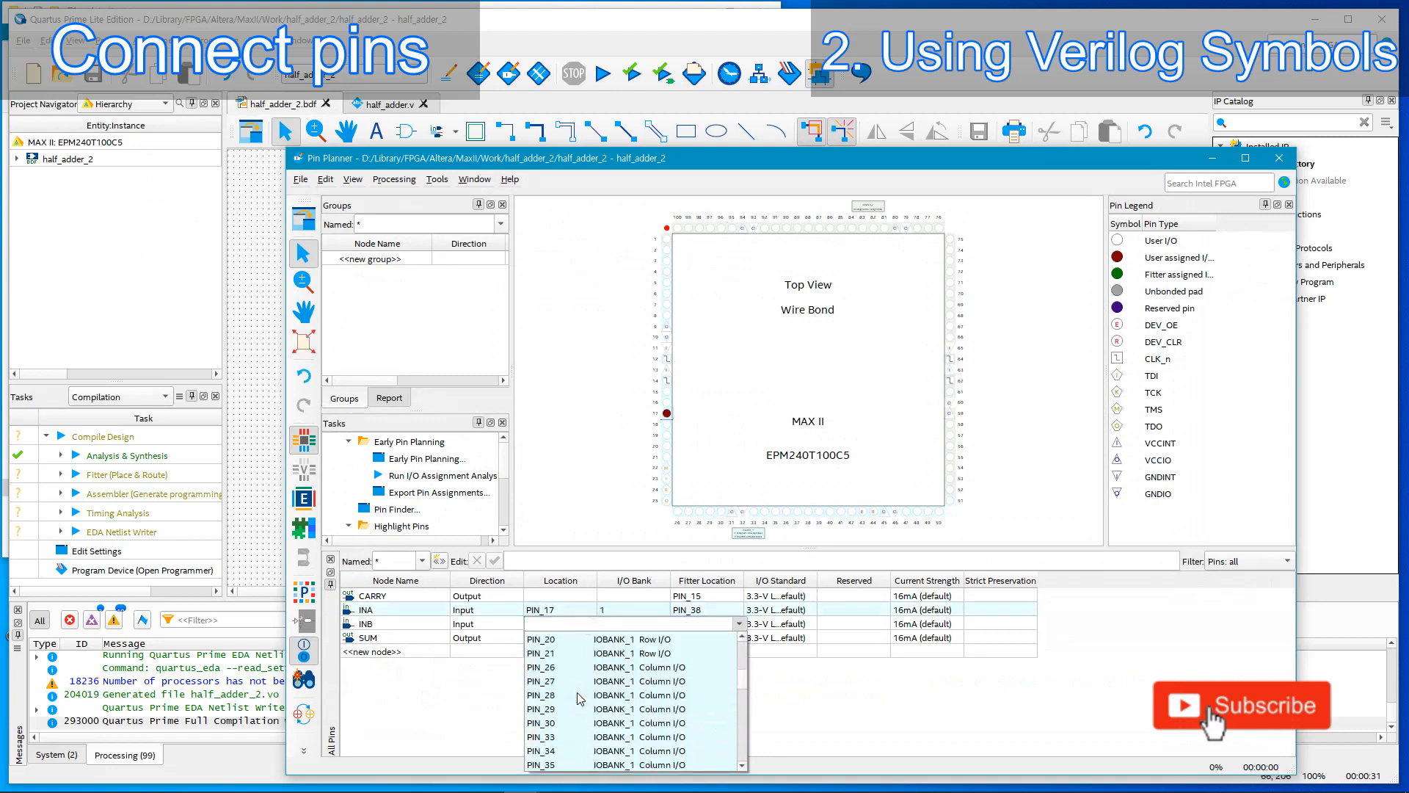
{"action": "left_click", "coordinate": [570, 723]}
{"action": "left_click", "coordinate": [562, 695]}
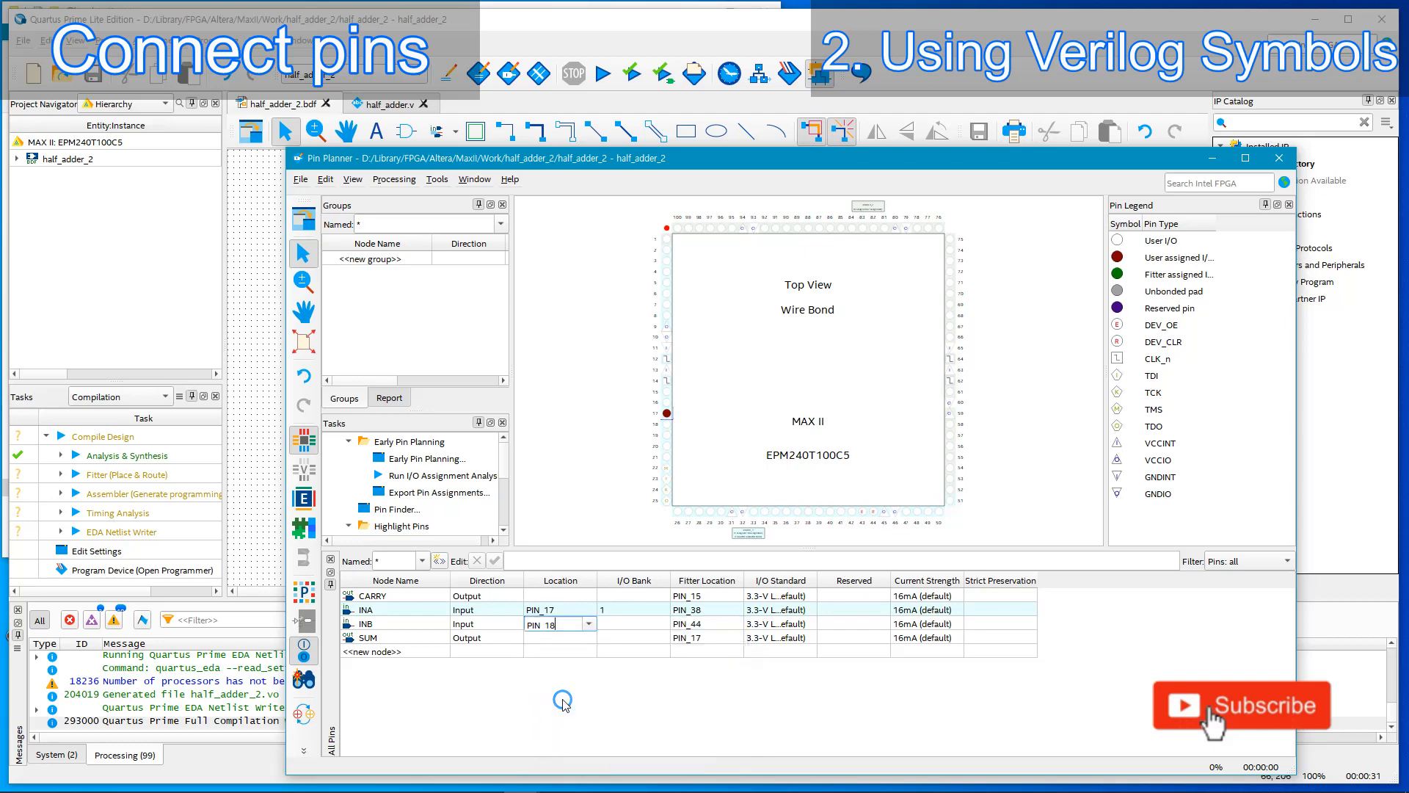
{"action": "left_click", "coordinate": [626, 628]}
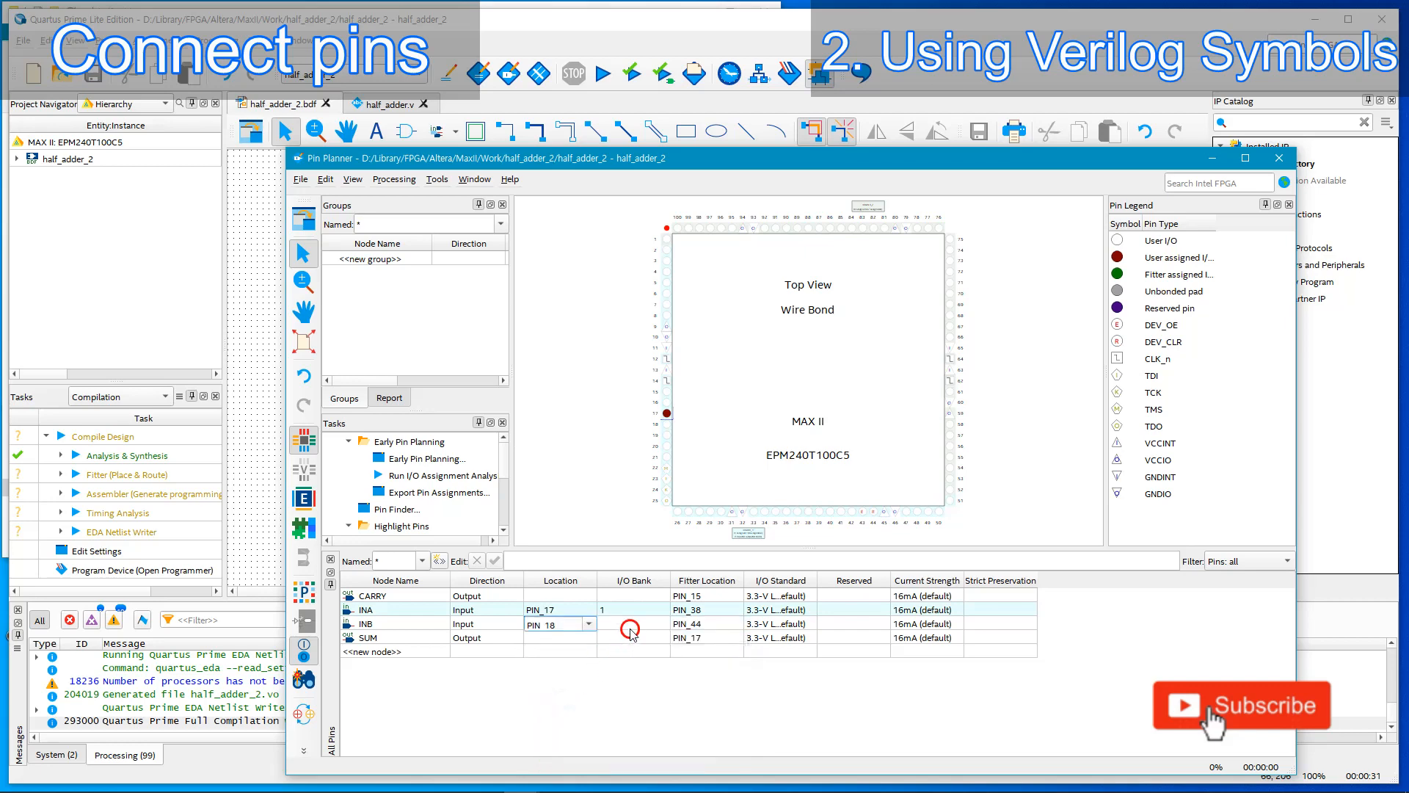
Assign output SUM to location PIN_71.
{"action": "double_click", "coordinate": [580, 643]}
{"action": "left_click", "coordinate": [582, 637]}
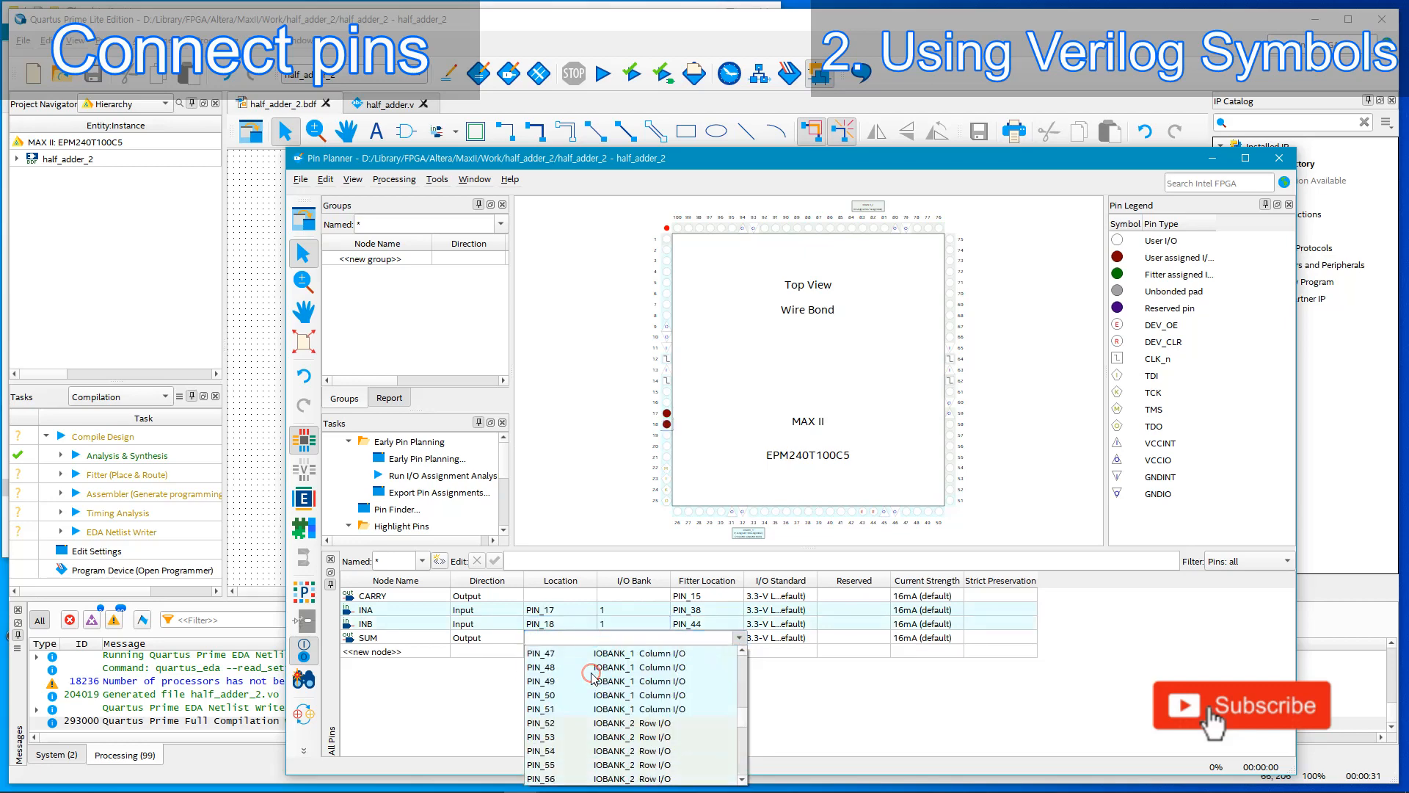
{"action": "scroll", "coordinate": [593, 675], "scroll_direction": "down", "scroll_amount": 6}
{"action": "left_click", "coordinate": [604, 665]}
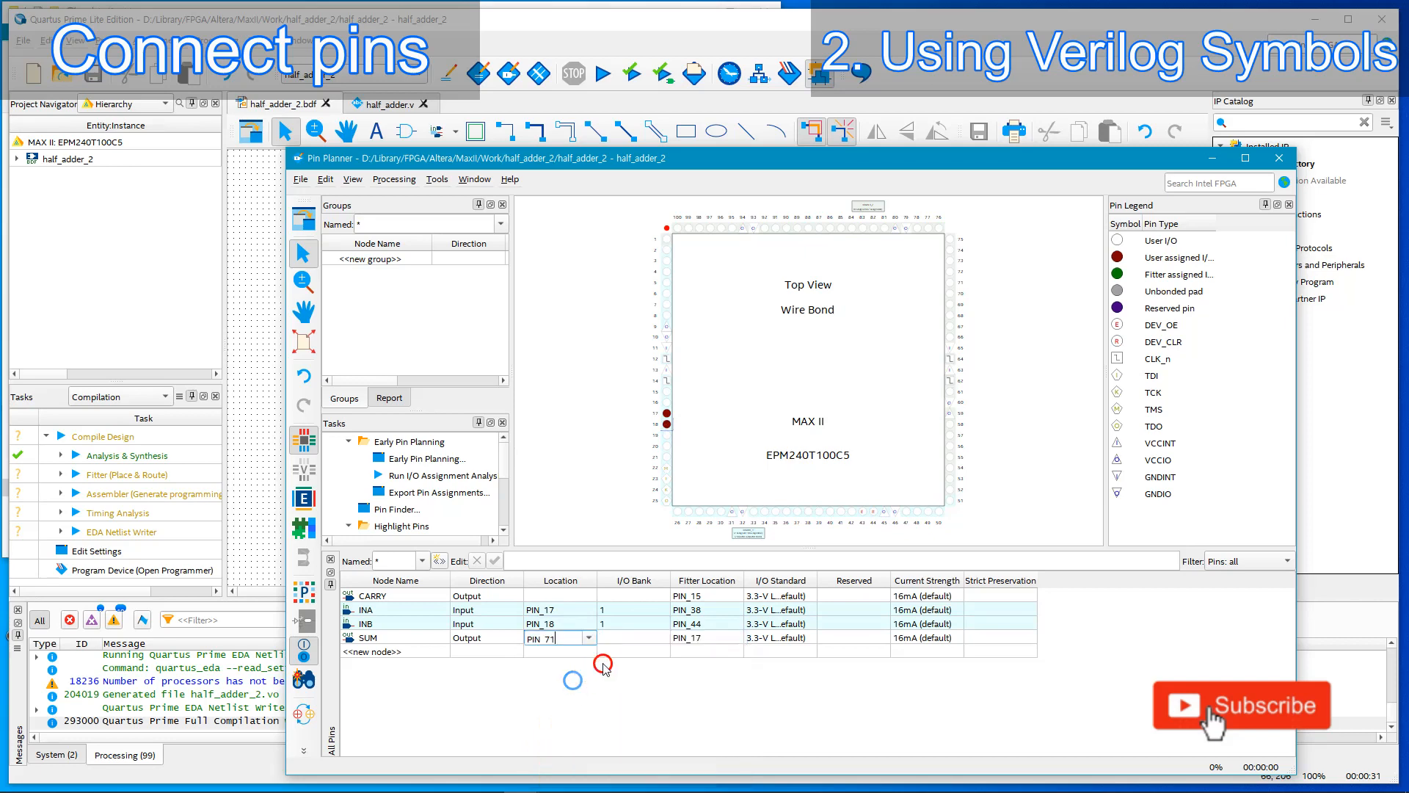
{"action": "left_click", "coordinate": [627, 640]}
Assign output CARRY to location PIN_72 and close the Pin Planner.
{"action": "left_click", "coordinate": [580, 596]}
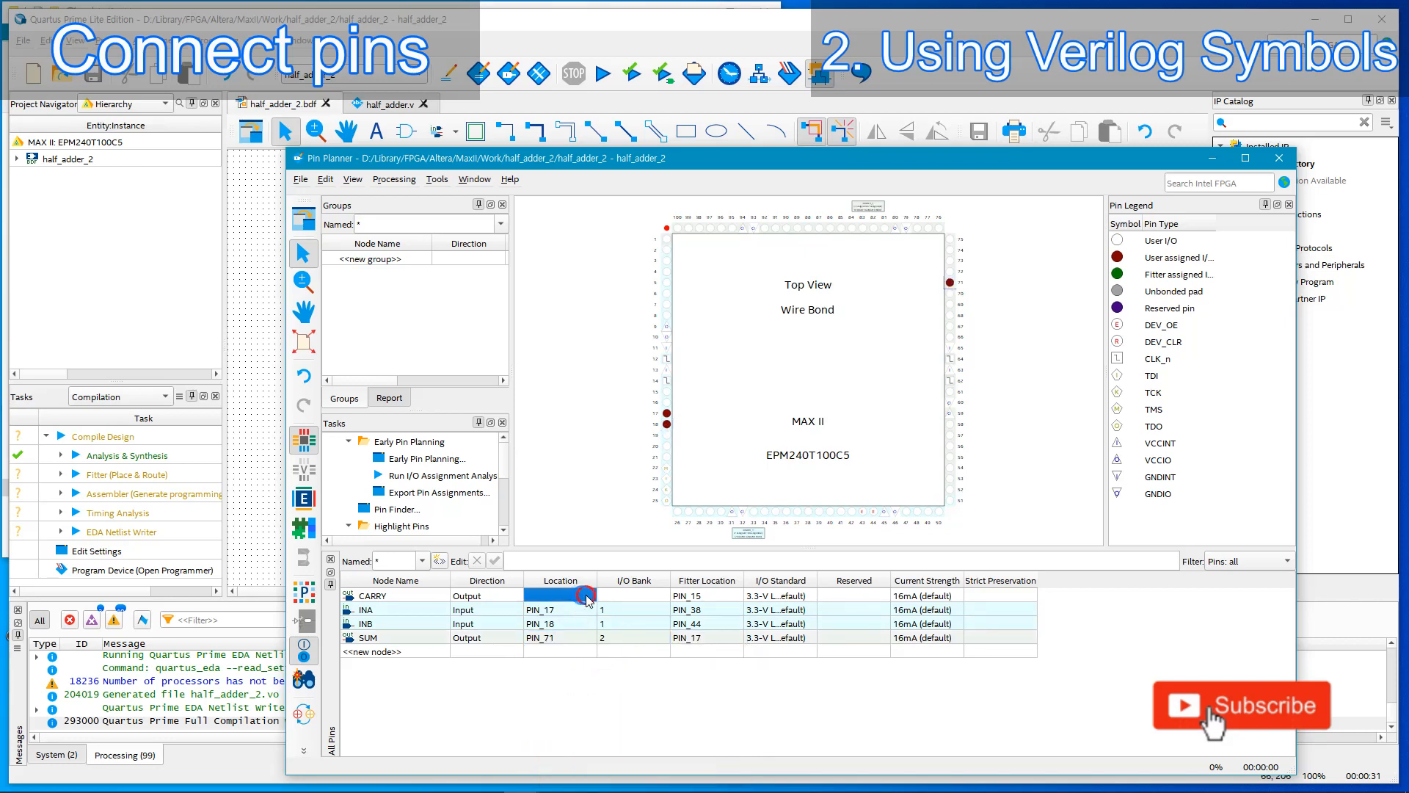
{"action": "left_click", "coordinate": [592, 597]}
{"action": "left_click", "coordinate": [592, 596]}
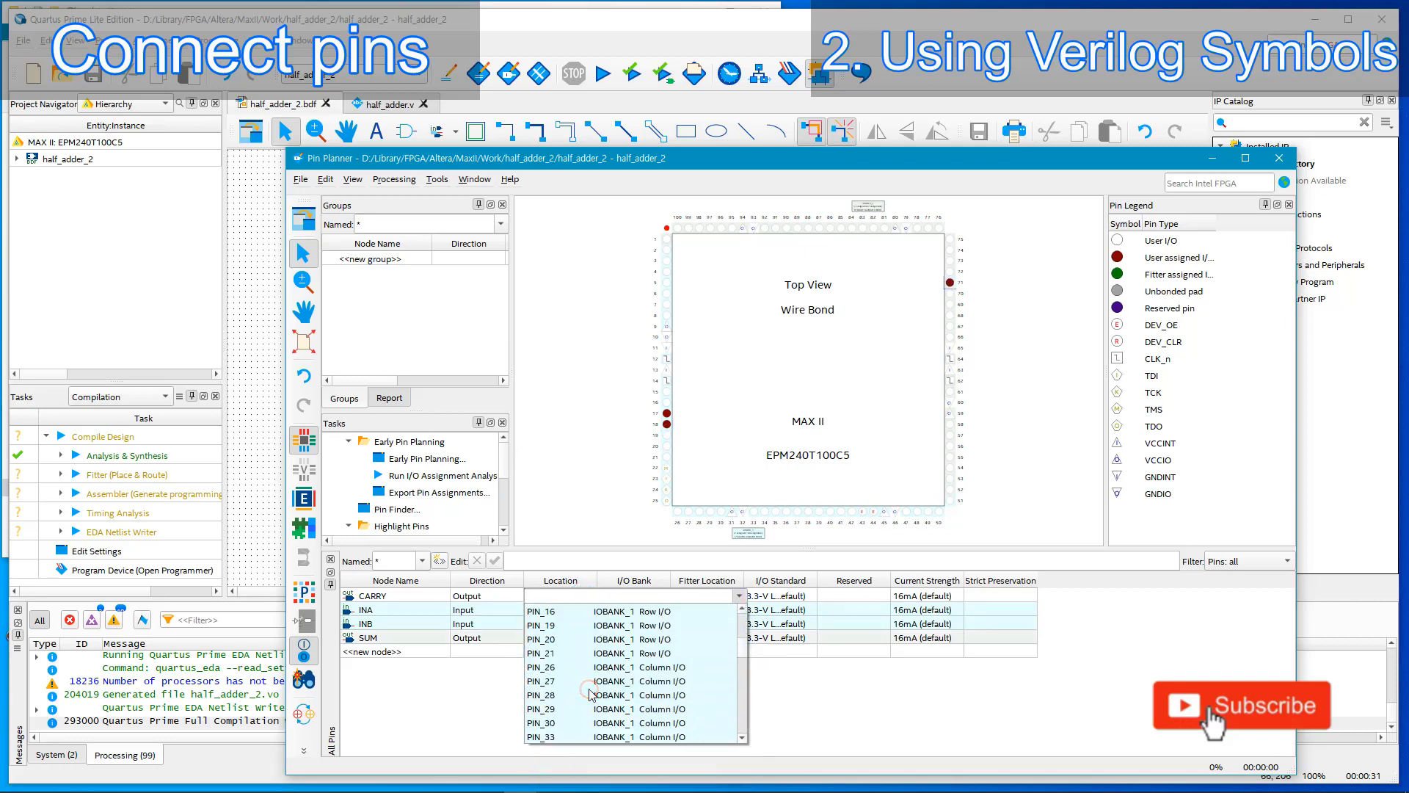
{"action": "scroll", "coordinate": [589, 694], "scroll_direction": "down", "scroll_amount": 10}
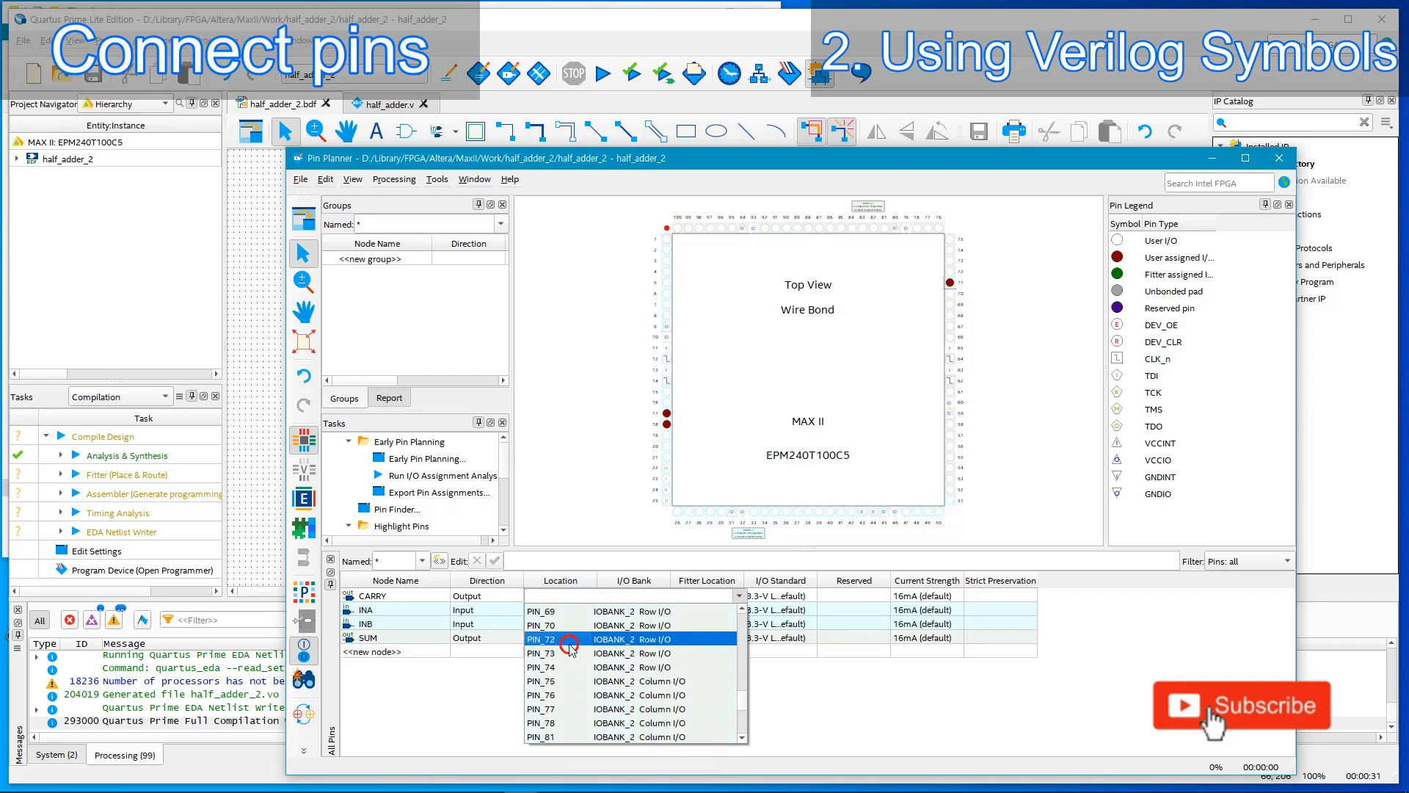
{"action": "left_click", "coordinate": [571, 644]}
{"action": "left_click", "coordinate": [636, 596]}
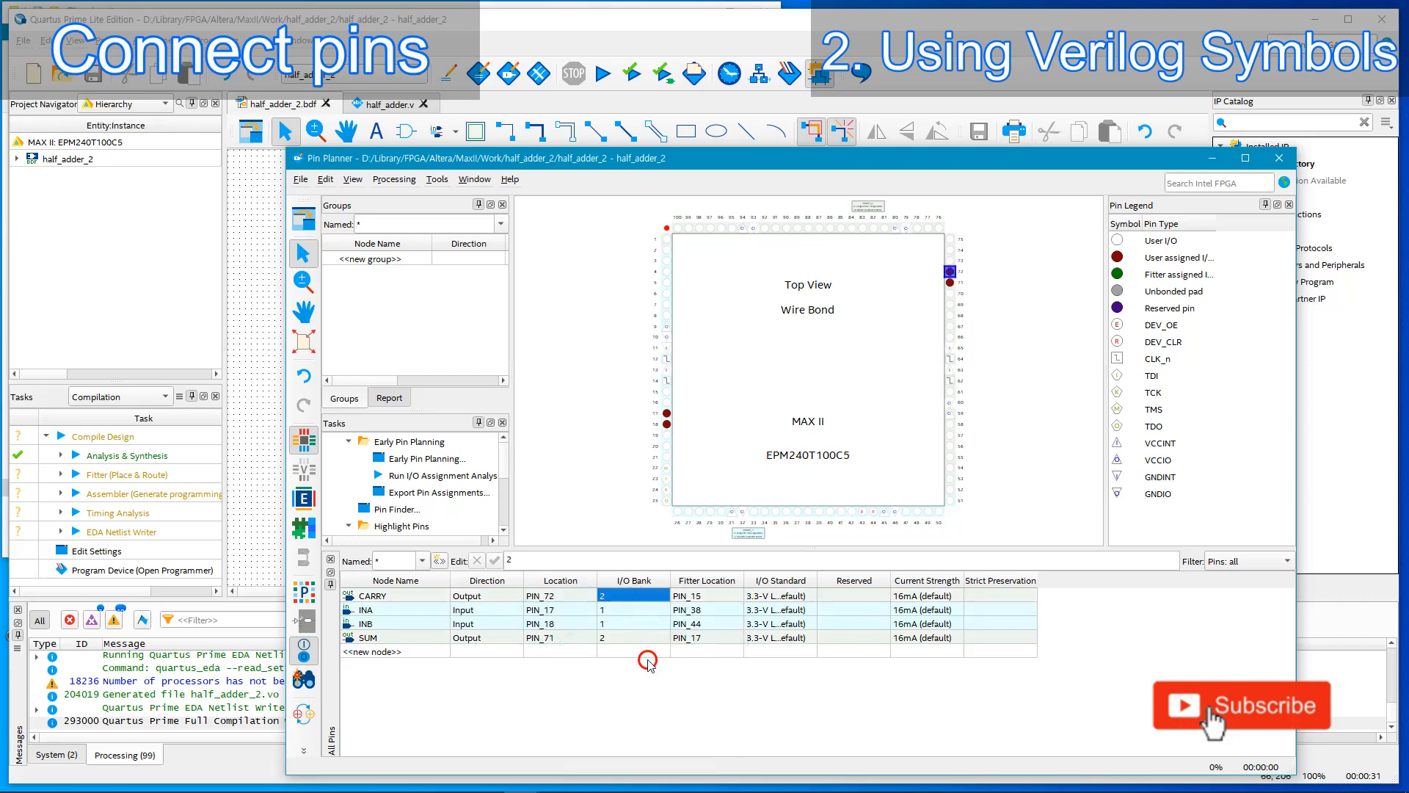
{"action": "left_click", "coordinate": [647, 662]}
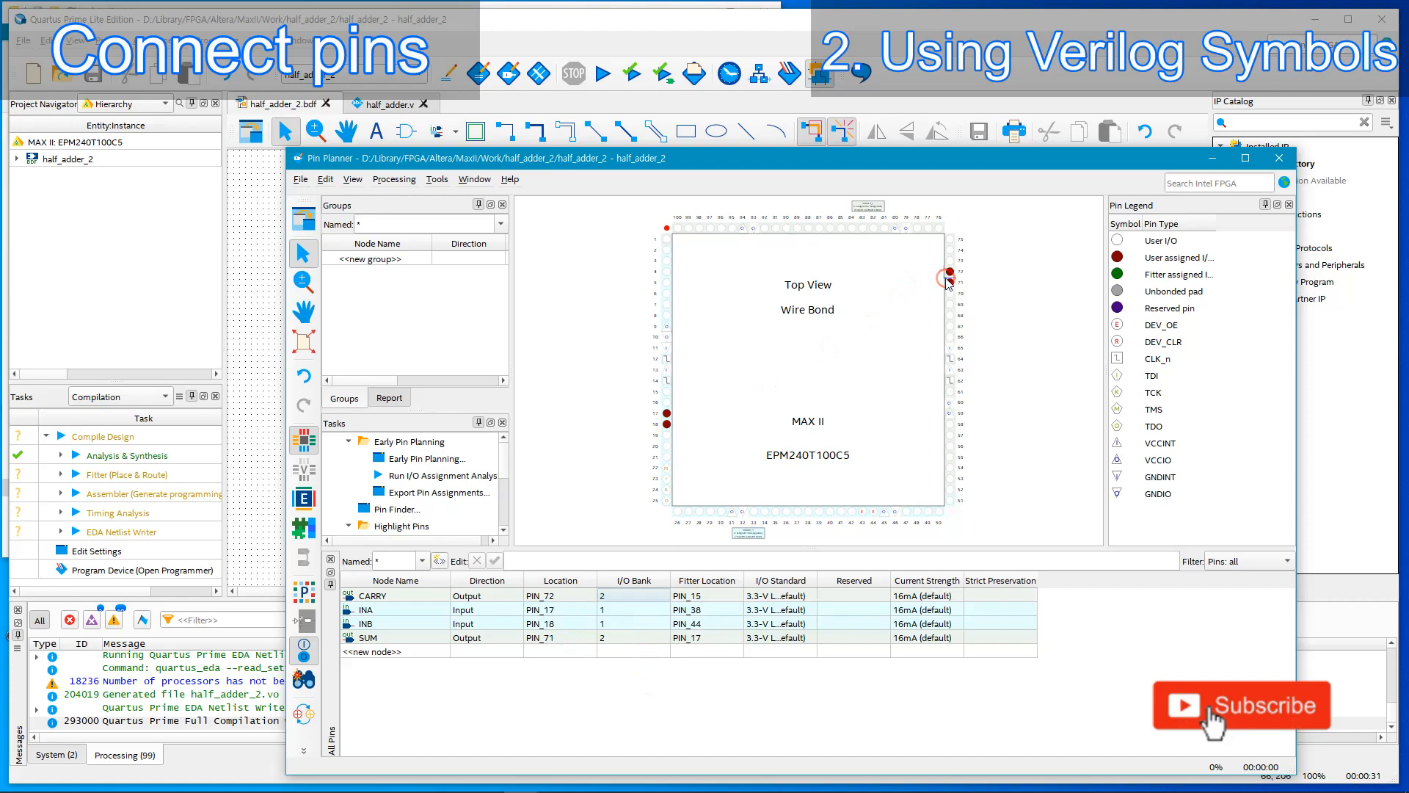
{"action": "left_click", "coordinate": [301, 184]}
{"action": "left_click", "coordinate": [376, 281]}
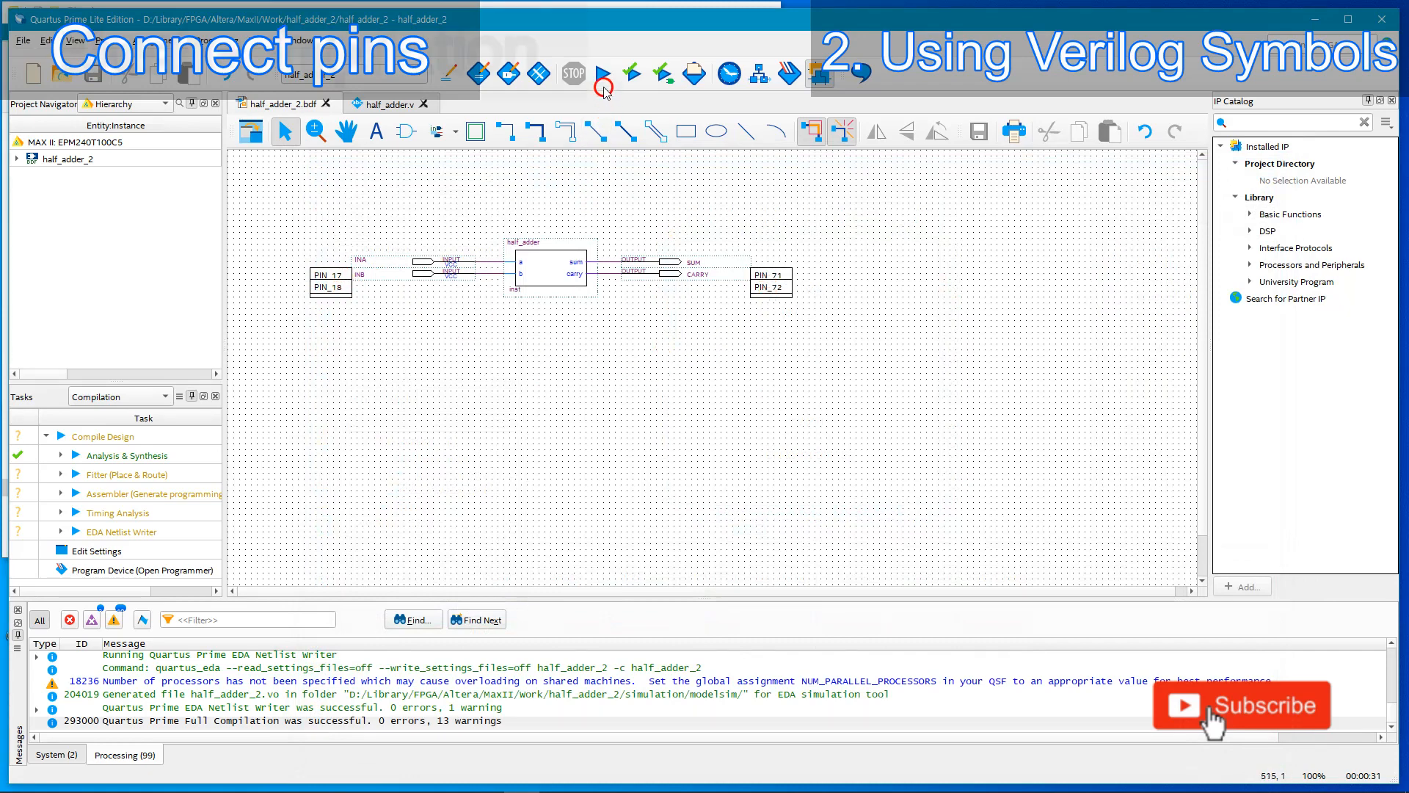
Recompile the whole design with the new pin assignments and close the compilation report.
{"action": "left_click", "coordinate": [604, 75]}
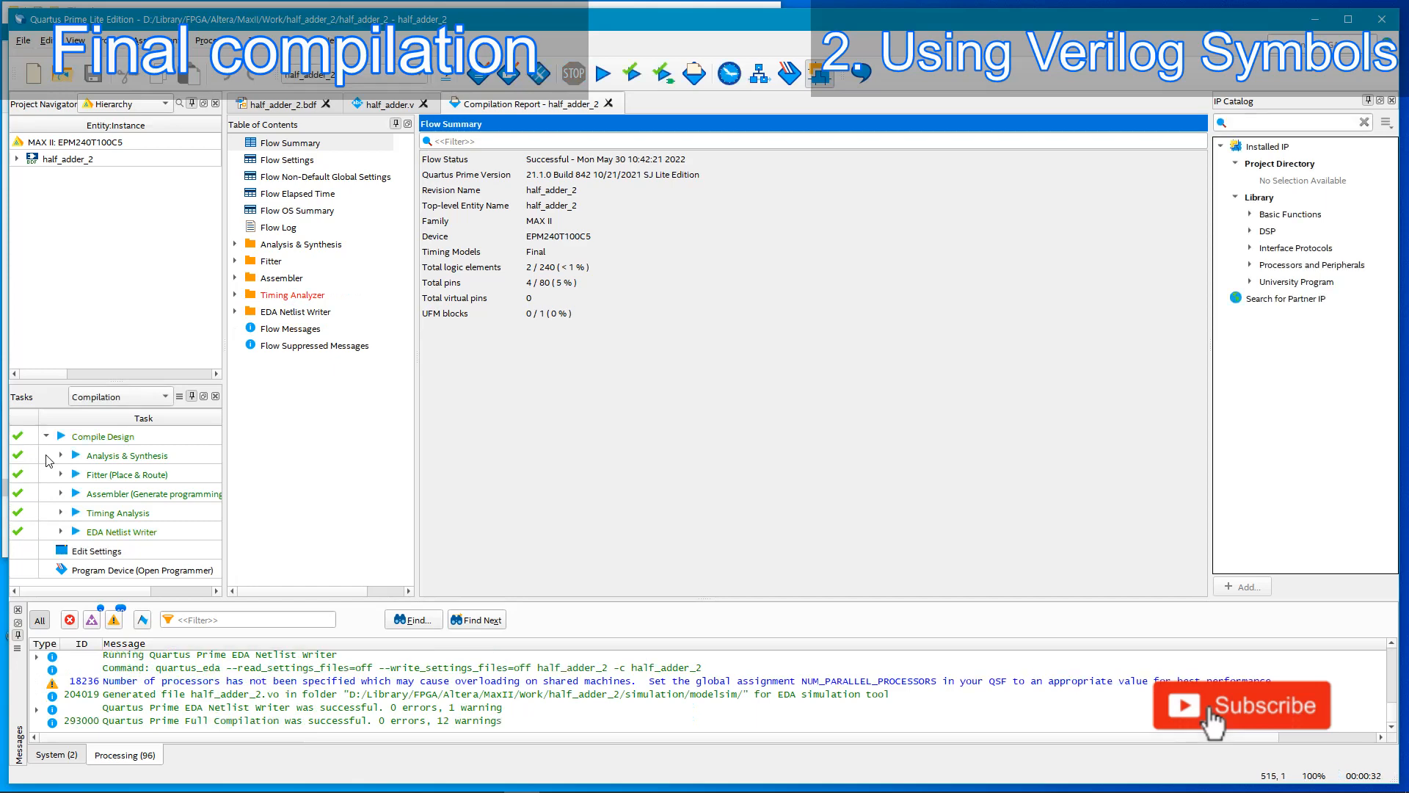
{"action": "left_click", "coordinate": [364, 721]}
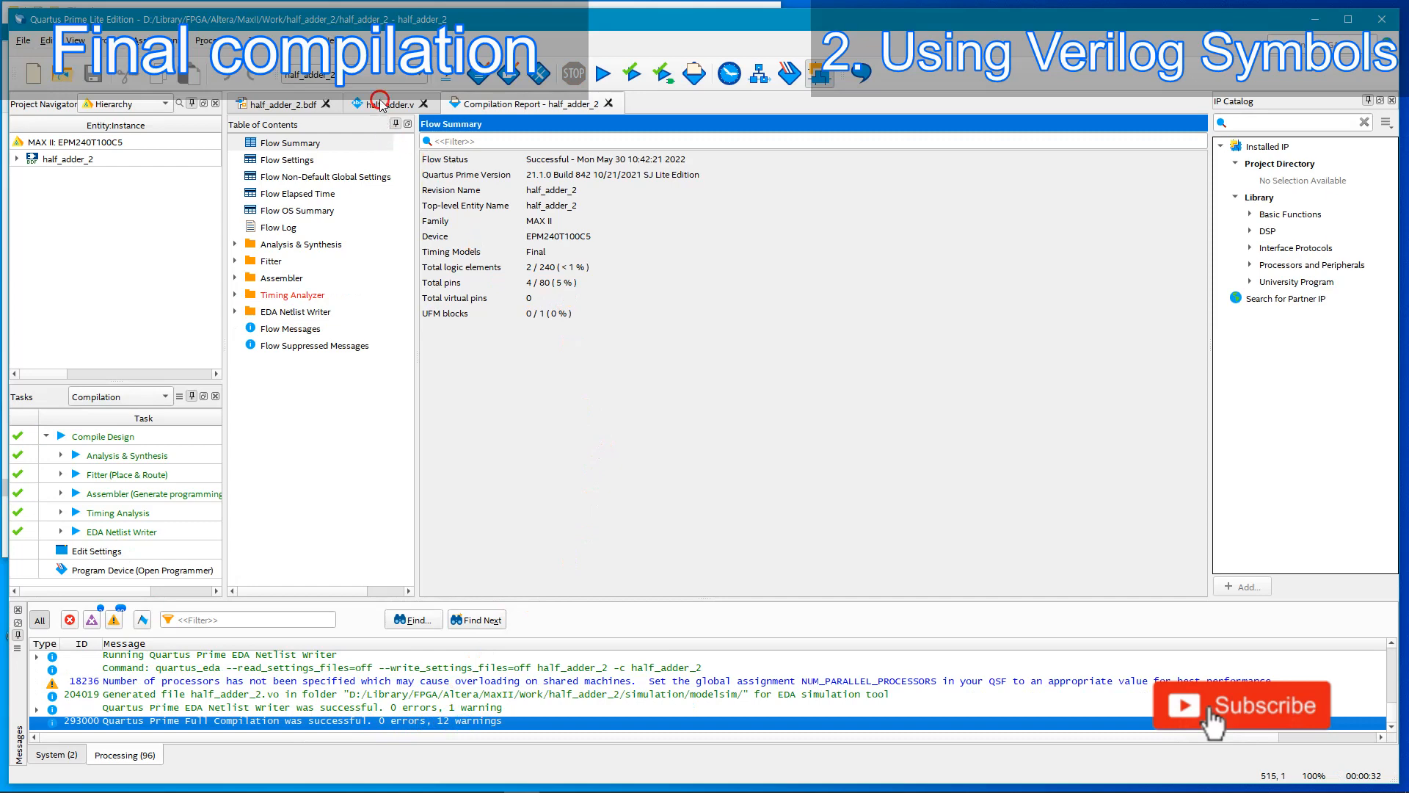
{"action": "left_click", "coordinate": [608, 104]}
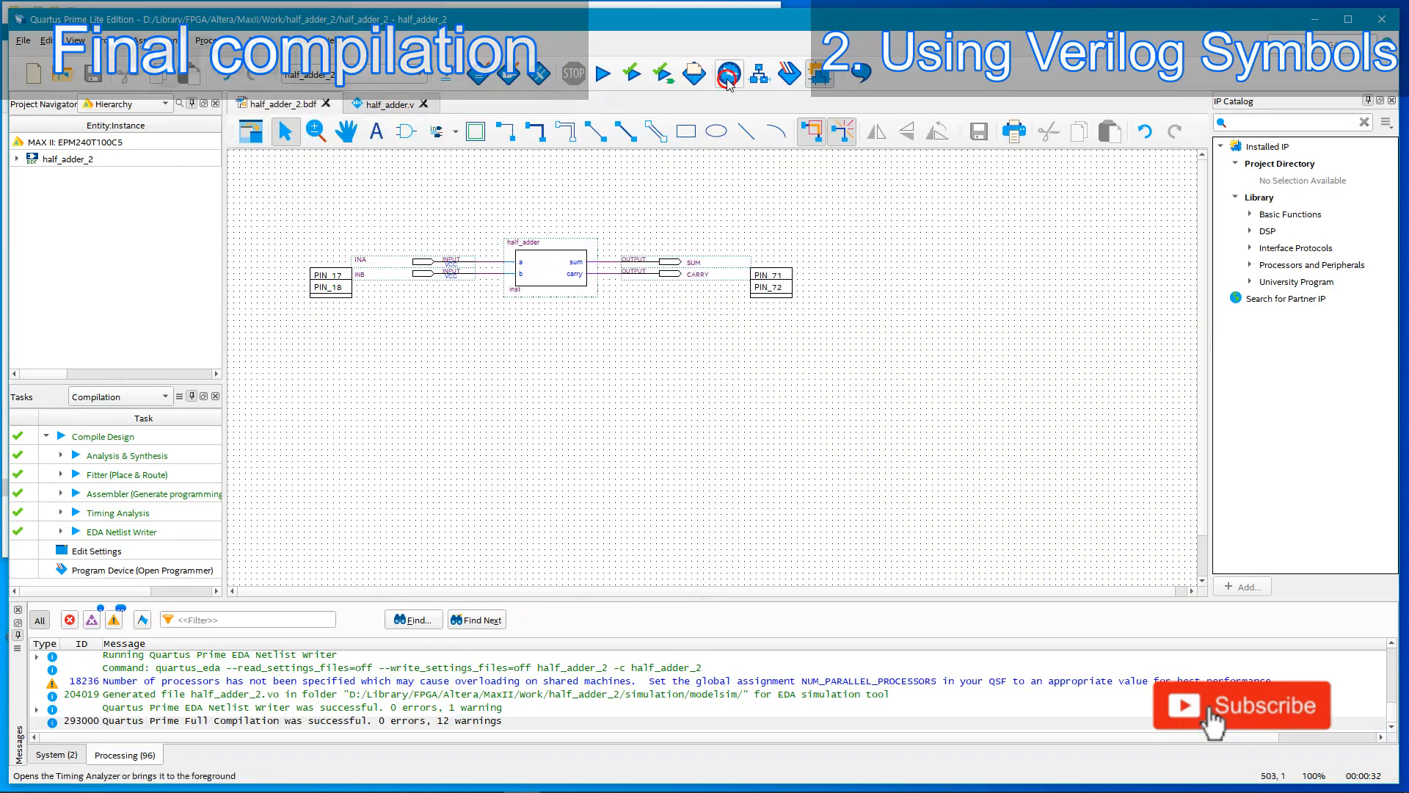
Open the Programmer, enable Program/Configure for the half_adder_2 output file including CFM and UFM, and program the EPM240T100 device.
{"action": "left_click", "coordinate": [791, 76]}
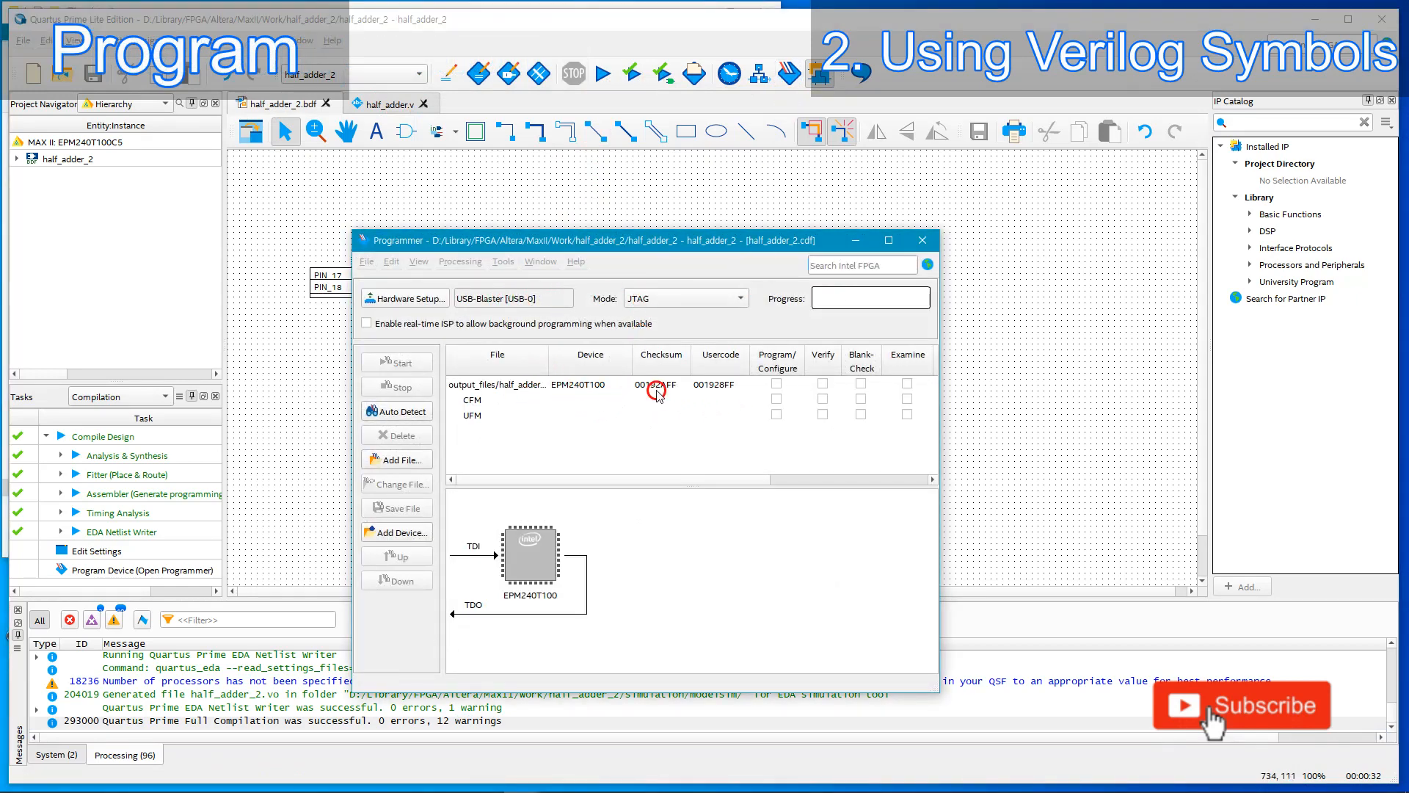
{"action": "left_click", "coordinate": [781, 391]}
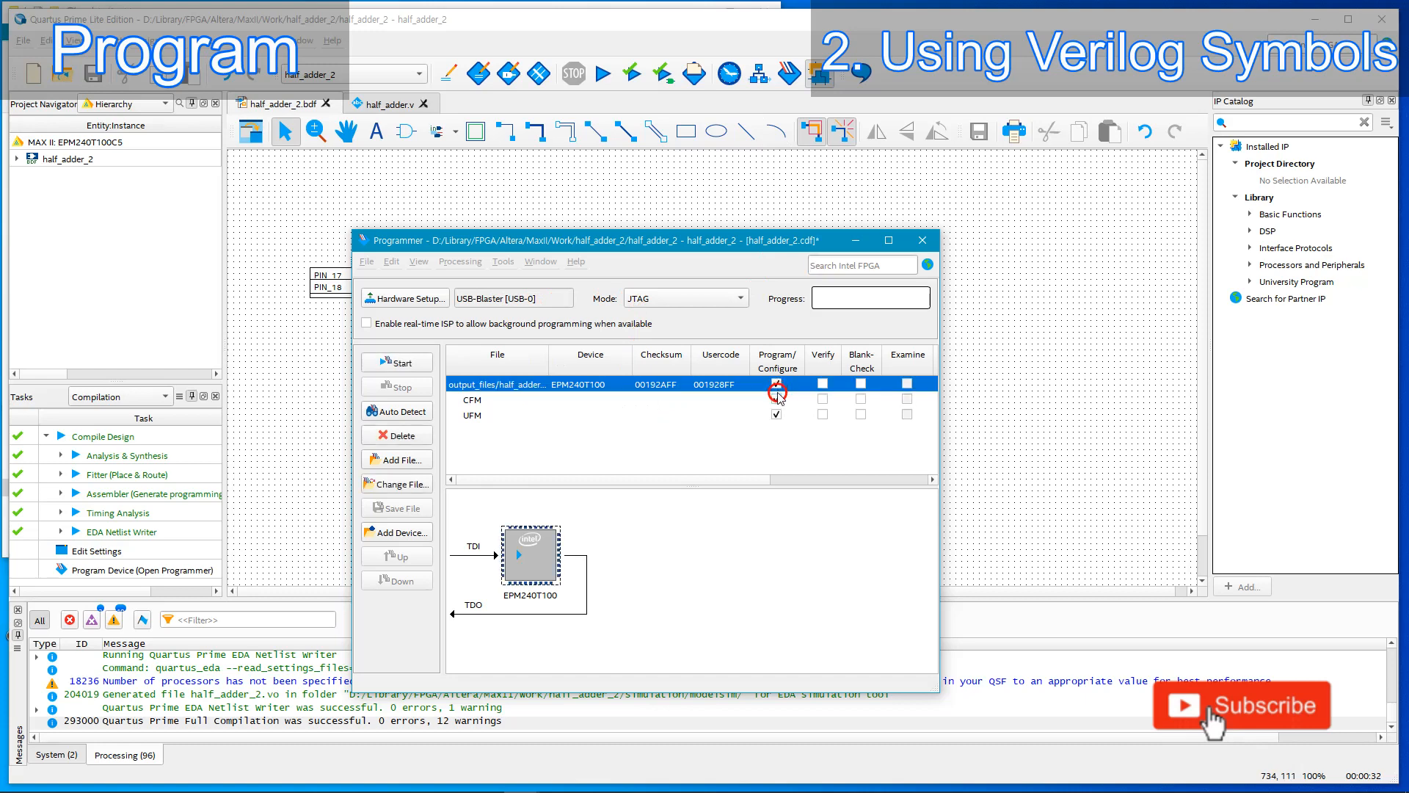
{"action": "left_click", "coordinate": [767, 414]}
{"action": "left_click", "coordinate": [411, 362]}
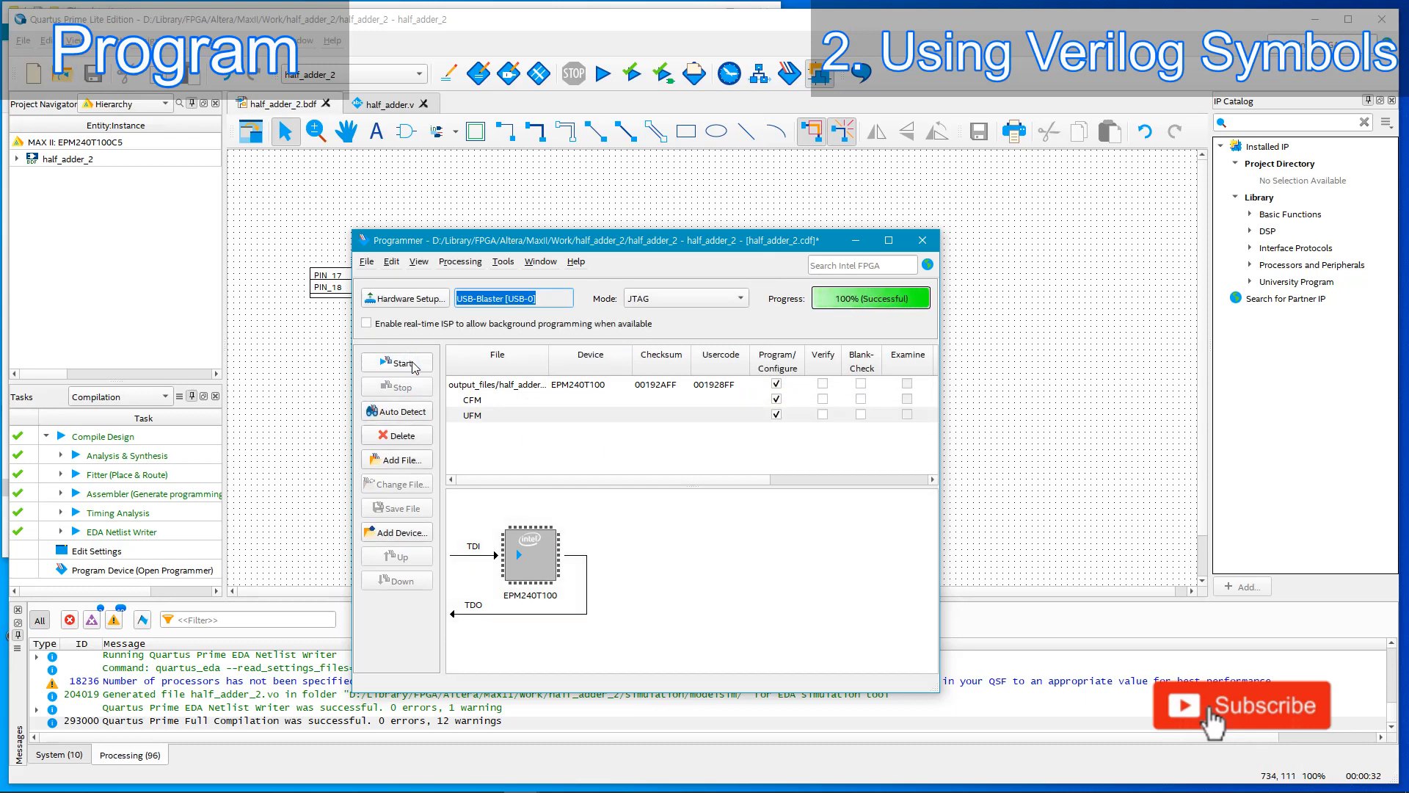
Save the programming chain file half_adder_2.cdf and close the Programmer.
{"action": "left_click", "coordinate": [367, 263]}
{"action": "left_click", "coordinate": [387, 321]}
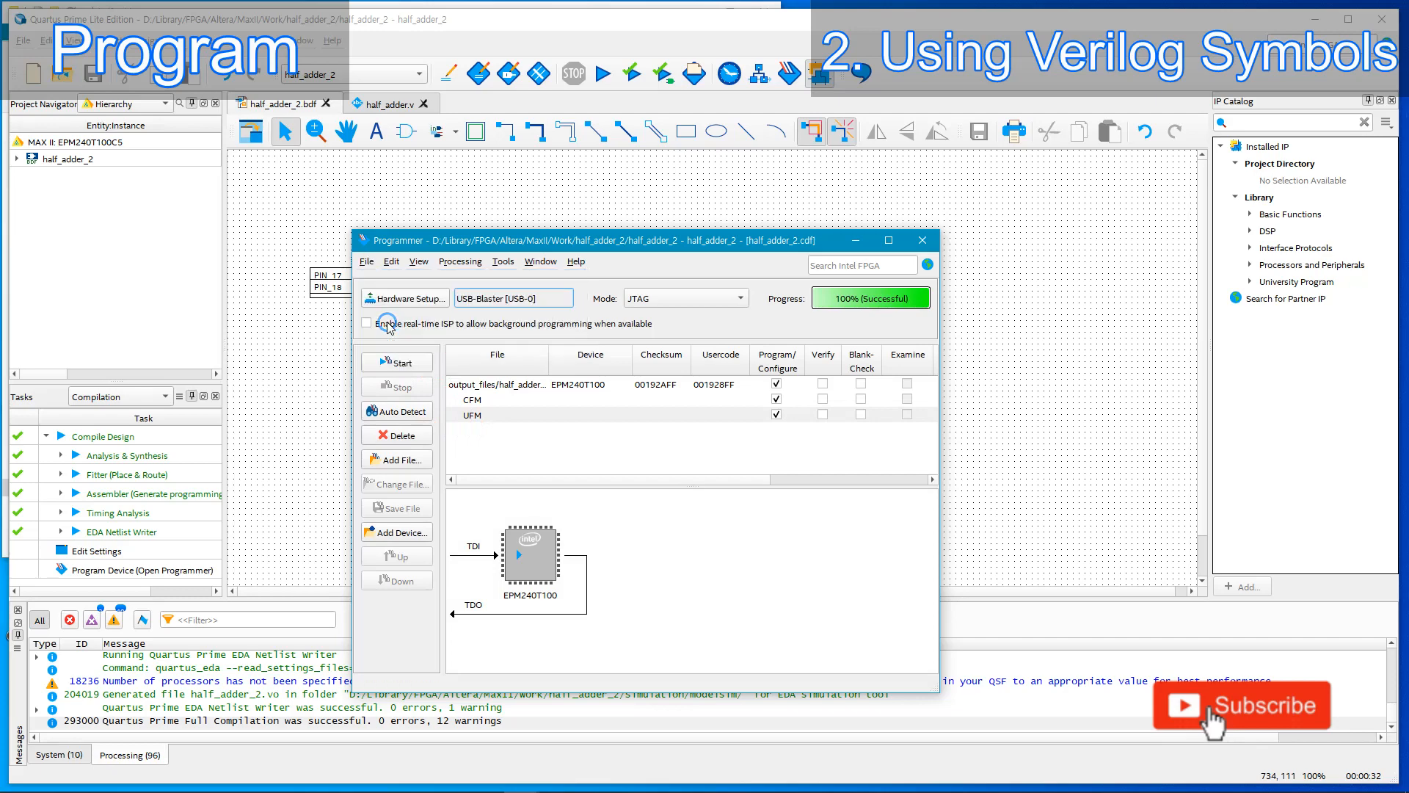
{"action": "left_click", "coordinate": [365, 266]}
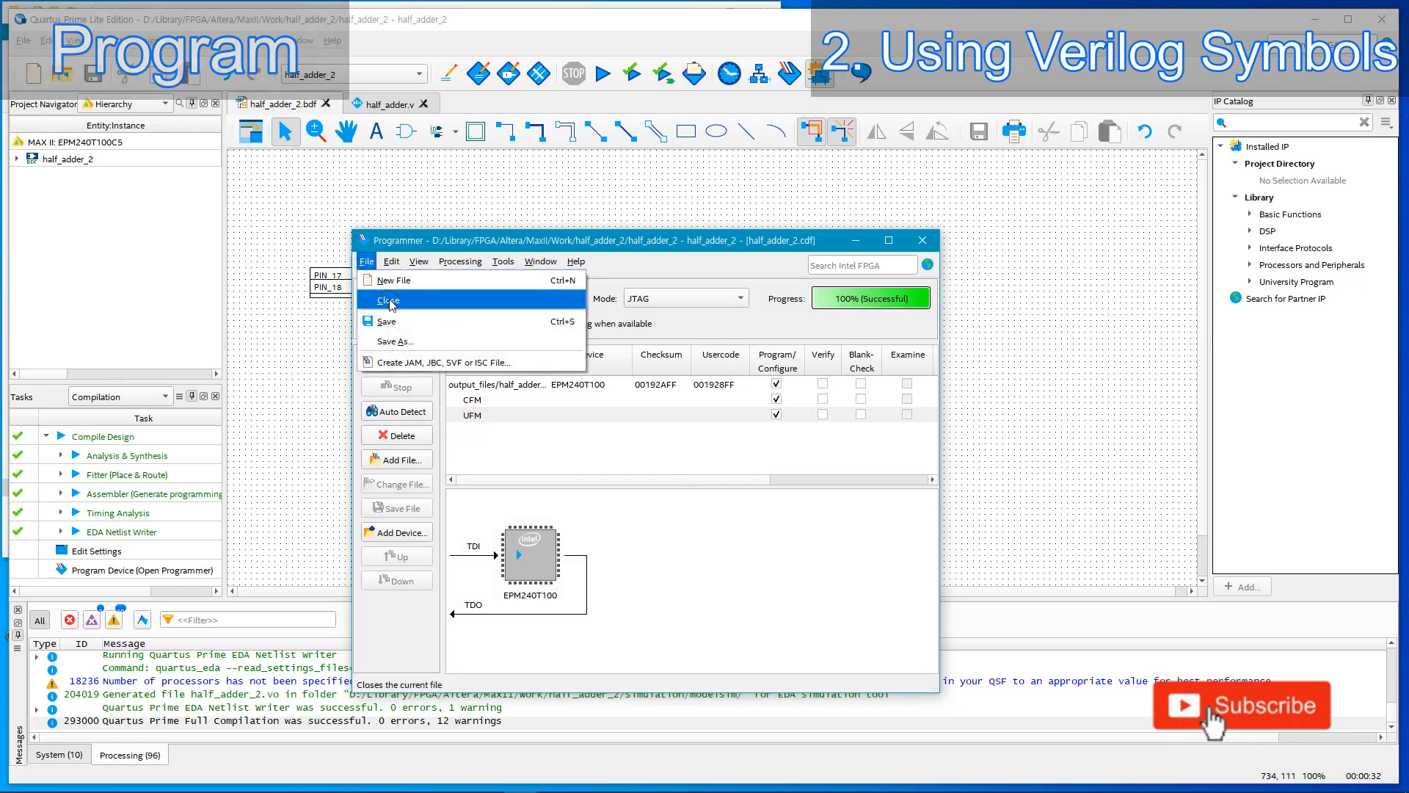
{"action": "left_click", "coordinate": [388, 301]}
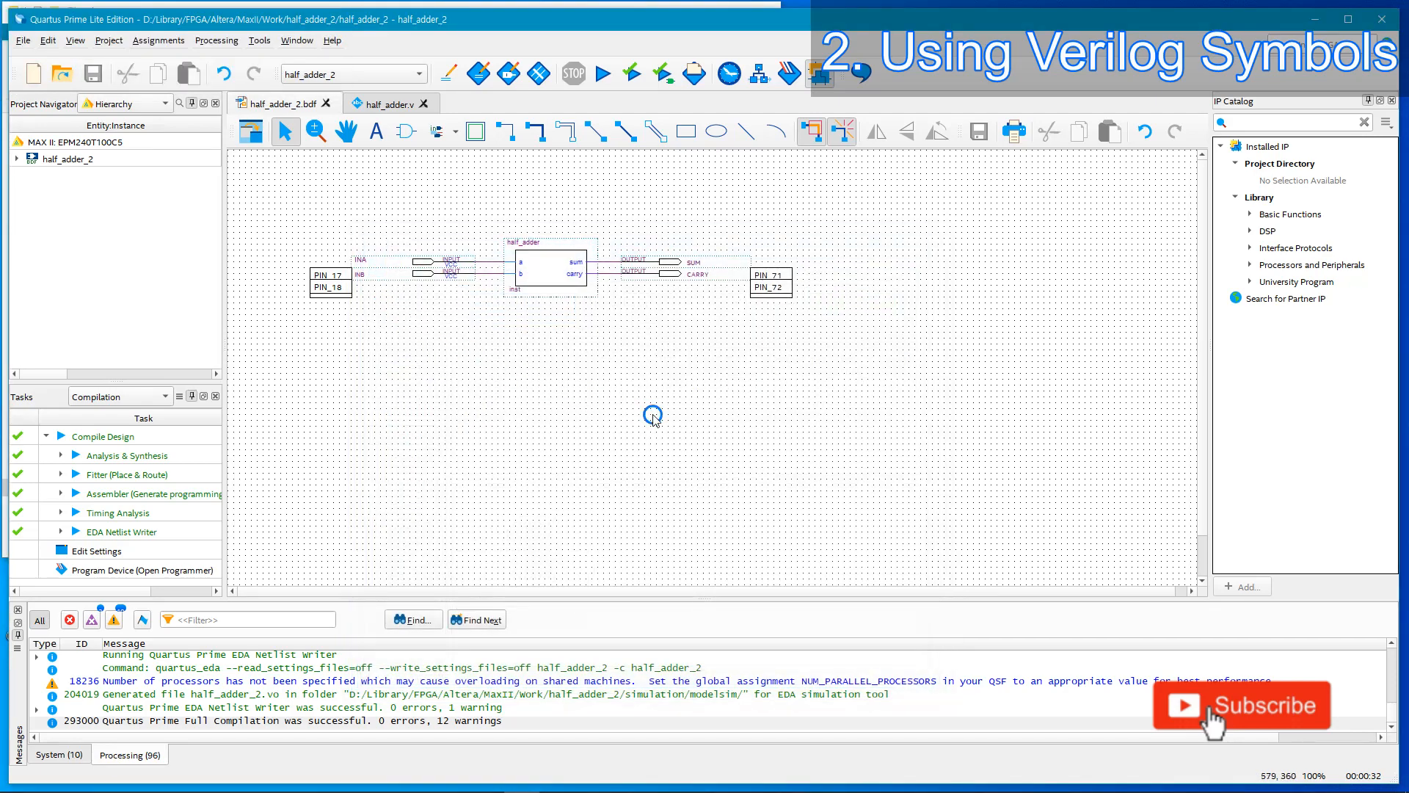